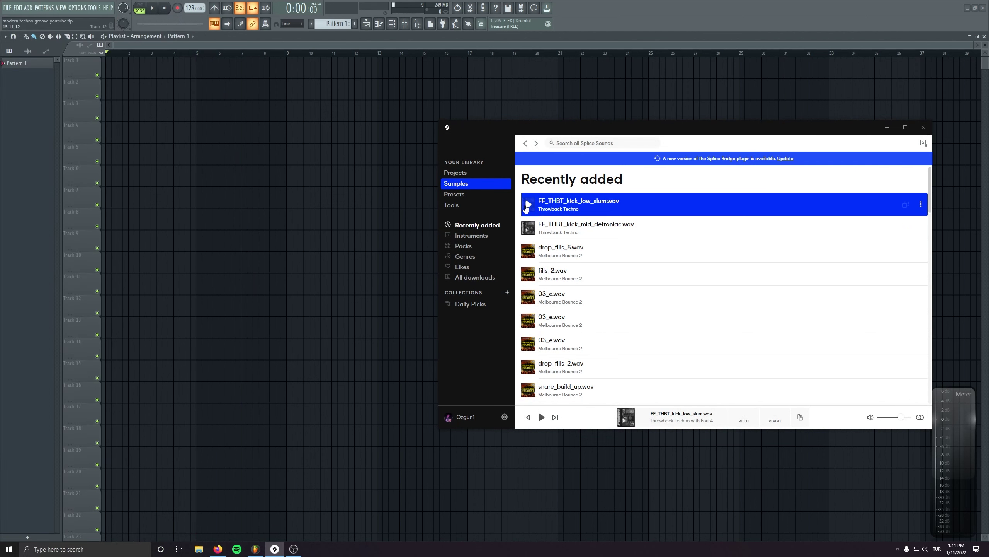
Bring FF_THBT_kick_low_slum.wav from the Splice library into the FL Studio playlist and place it at the start of Track 1.
key(Down)
key(Up)
drag(529, 206, 227, 134)
scroll(419, 139, up, 3)
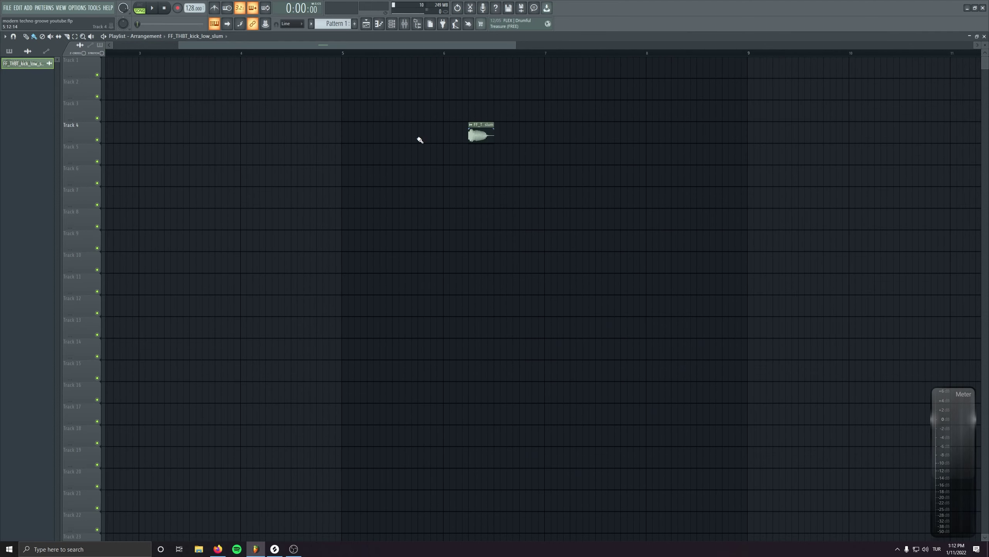
scroll(478, 134, down, 1)
drag(477, 133, 112, 69)
scroll(169, 78, up, 6)
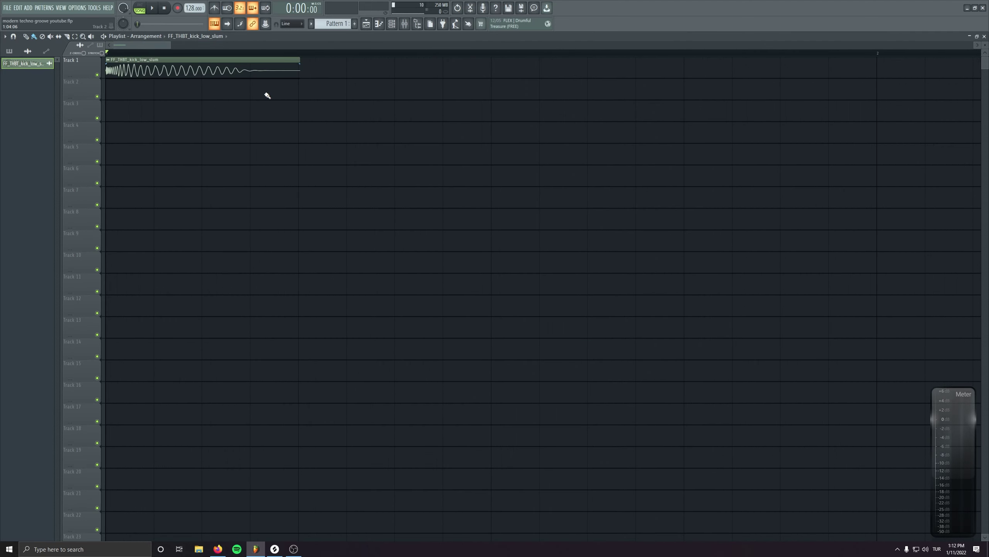
Set the project tempo to 132 BPM and trim the kick clip on Track 1 to one beat.
scroll(326, 273, up, 2)
scroll(185, 8, up, 4)
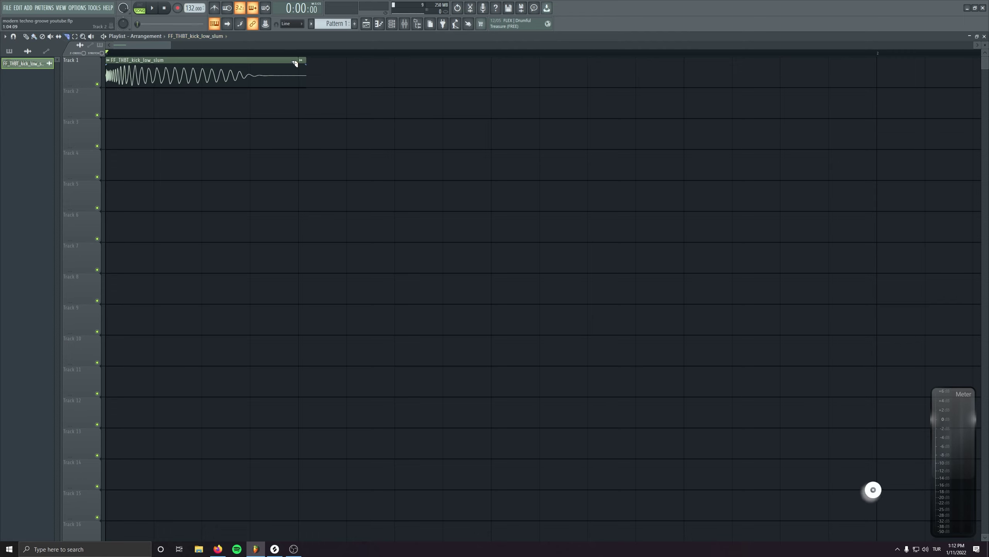
drag(306, 74, 307, 74)
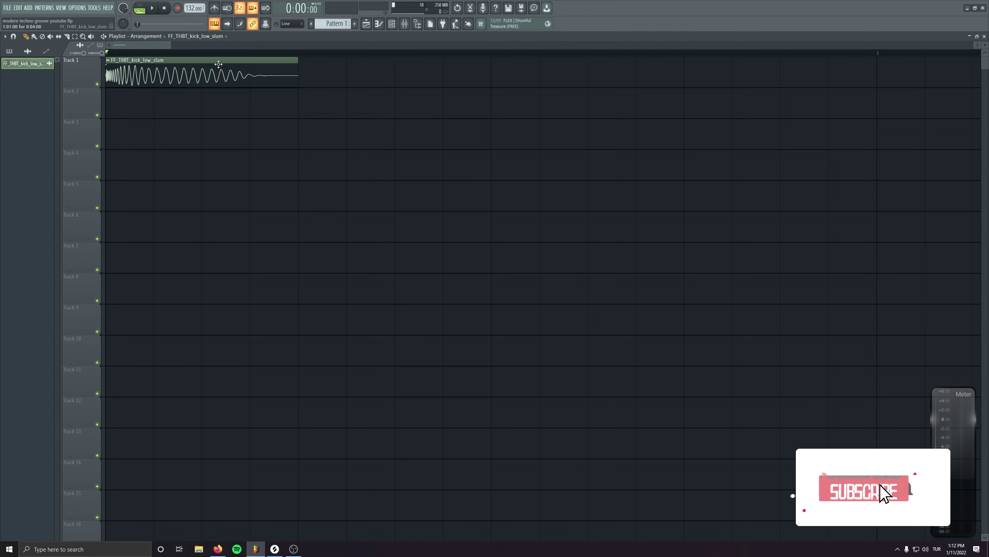
Duplicate the one-beat kick clip on Track 1 until it fills the first bar, removing the stray copies on Track 2.
key(ctrl+b)
ctrl+drag(527, 72, 288, 89)
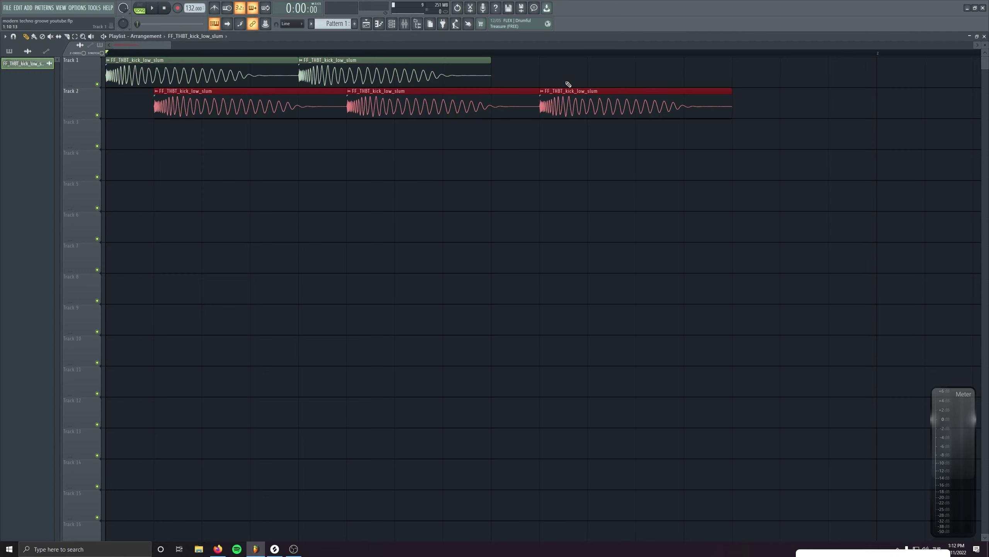
key(Delete)
key(ctrl+a)
key(ctrl+b)
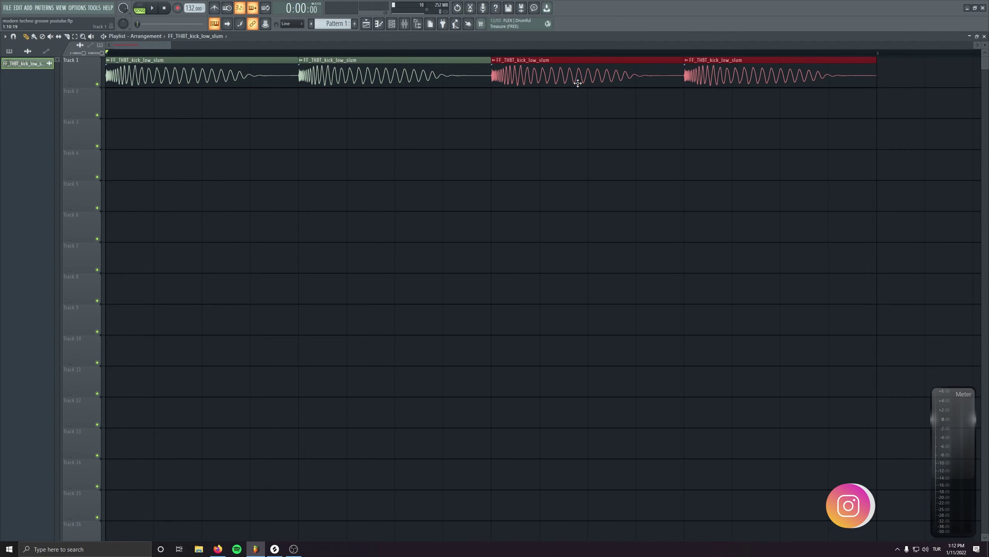
Duplicate all the kick clips on Track 1 until they fill four bars, and play the result.
scroll(530, 183, down, 4)
key(ctrl+a)
key(ctrl+b)
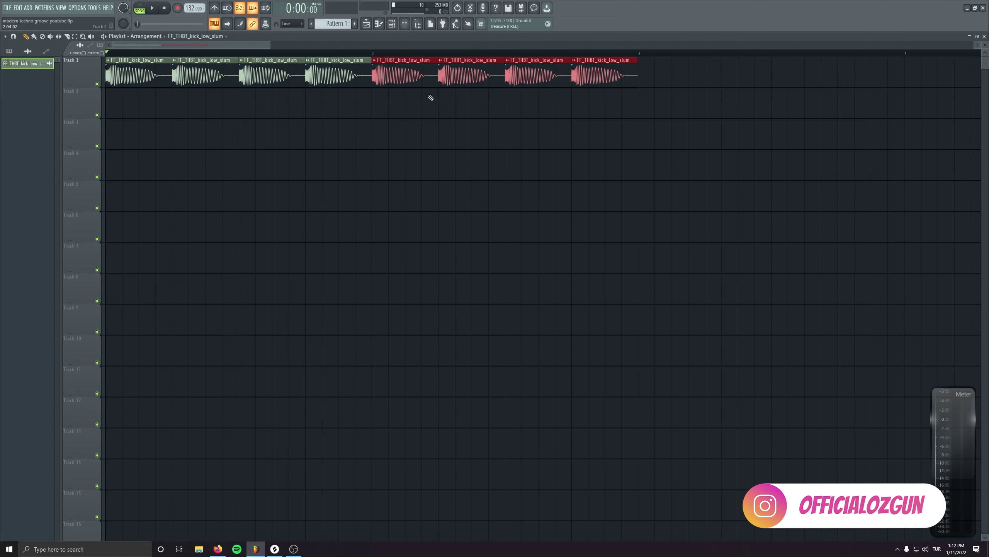
scroll(452, 109, down, 3)
click(475, 126)
key(ctrl+a)
key(ctrl+b)
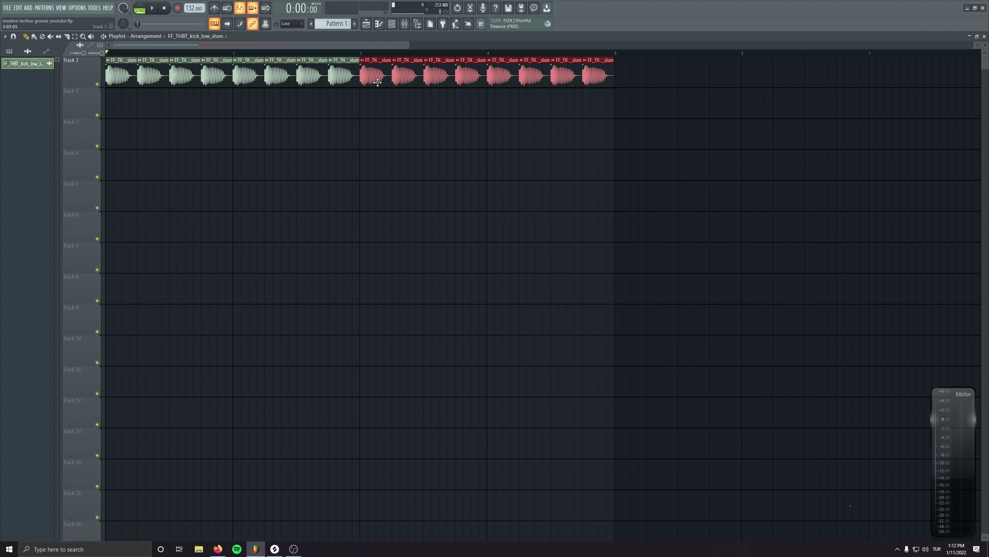
click(466, 230)
key(space)
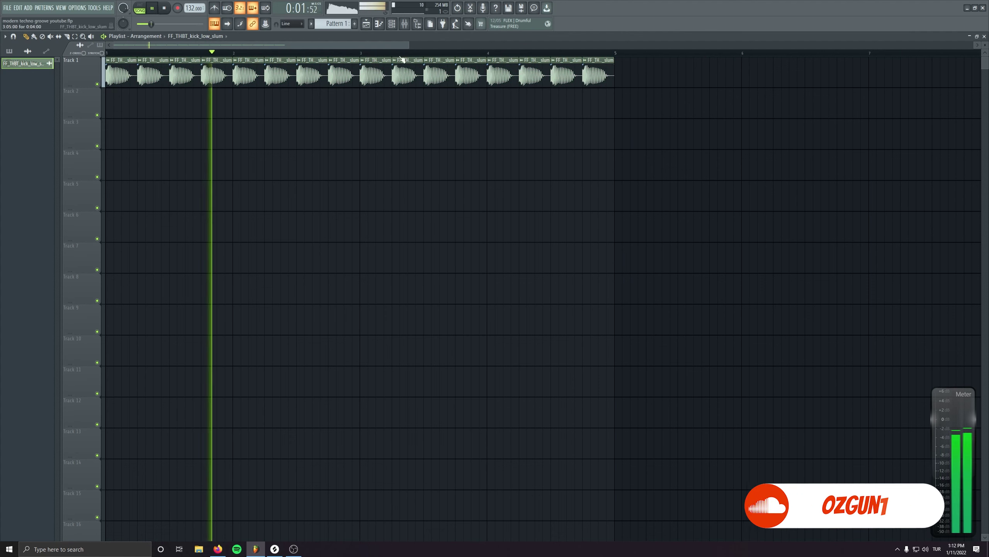
key(space)
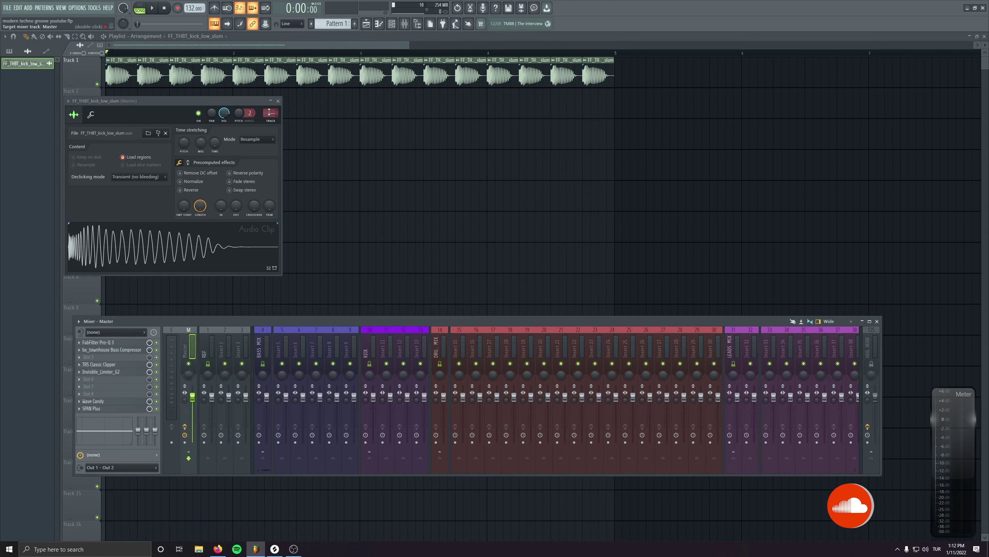
Route the kick sample to mixer track 11 and name that track "Main Kick".
scroll(269, 112, up, 6)
scroll(269, 113, up, 5)
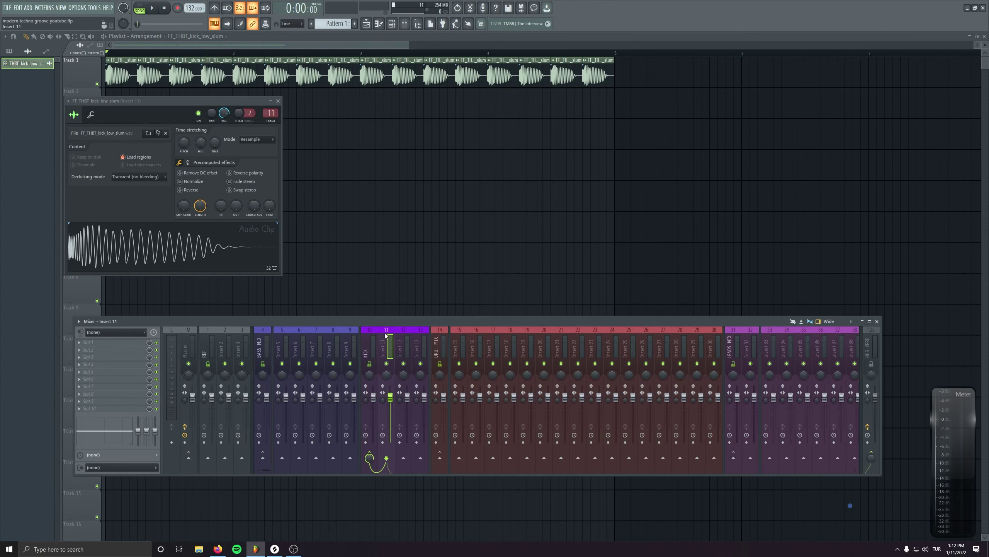
key(F2)
text(Main)
key(Return)
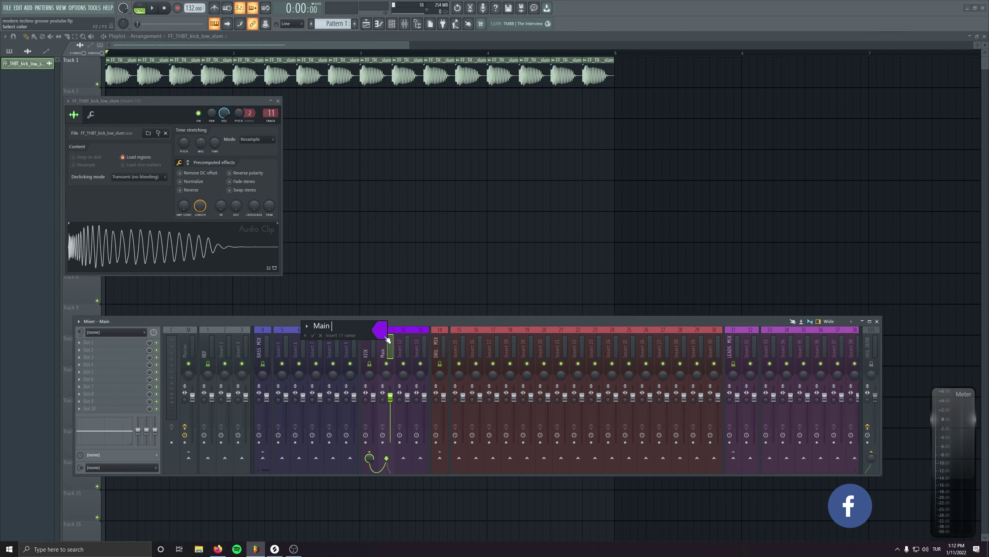
scroll(234, 65, up, 6)
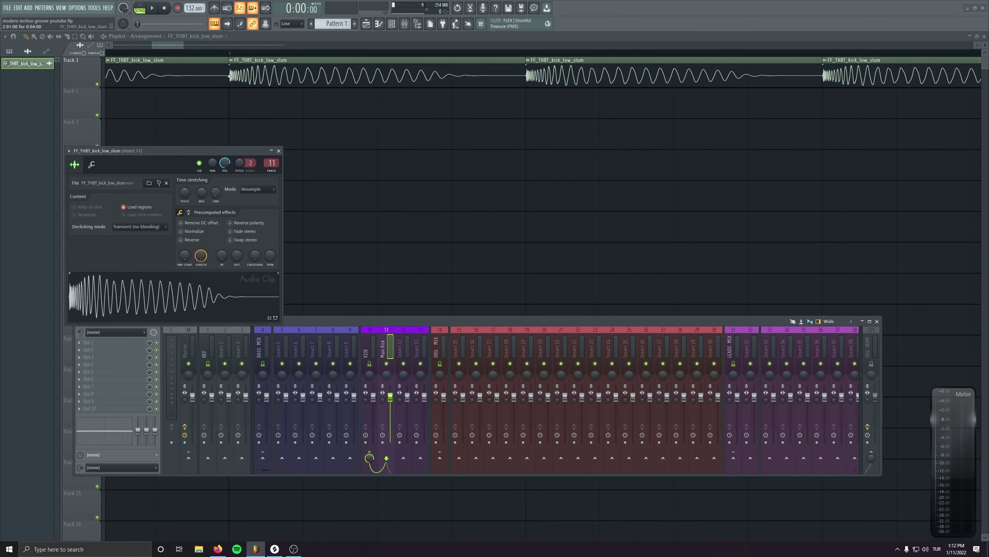
click(278, 151)
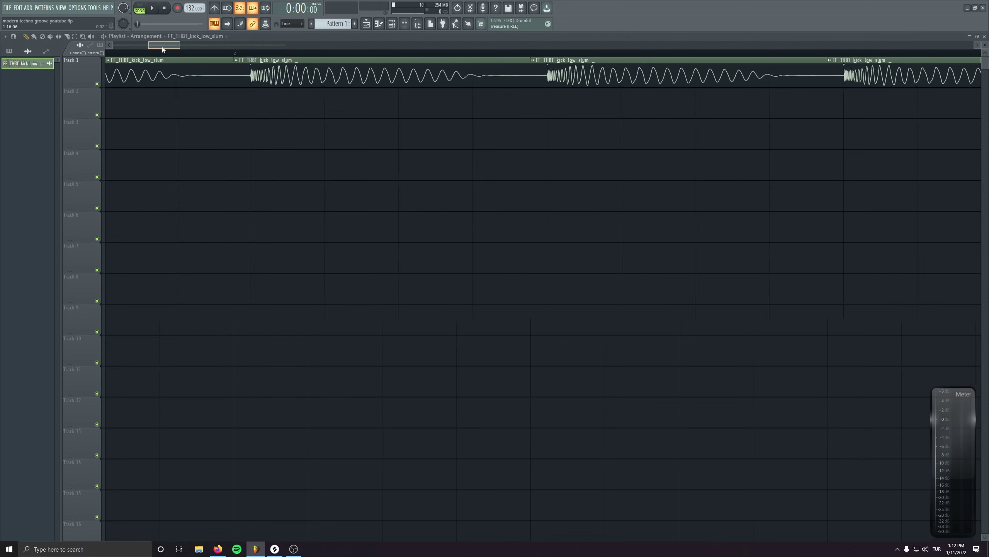
Play the kick through SPAN Plus on the Master and inspect the lowest peak of its spectrum to find its key.
scroll(302, 249, left, 2)
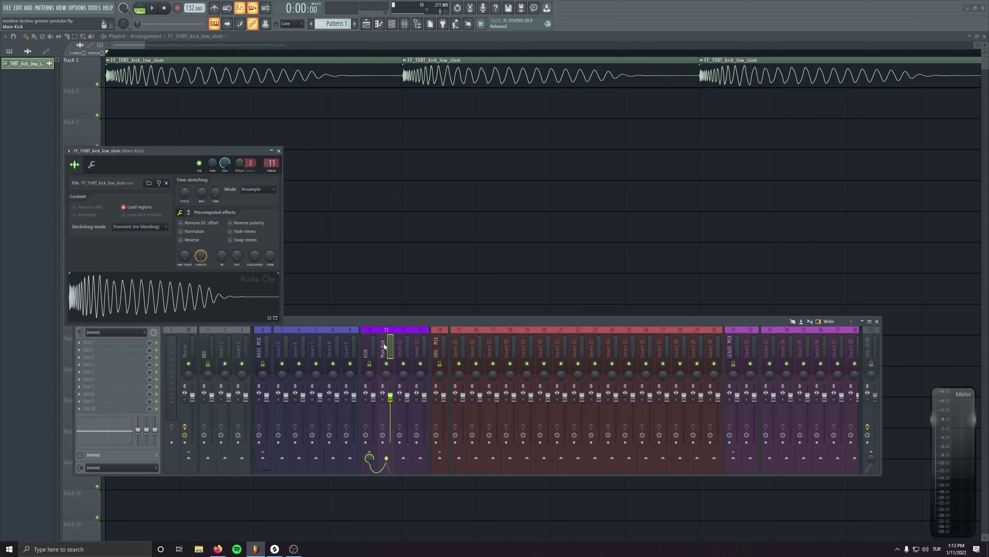
click(174, 346)
drag(306, 123, 305, 134)
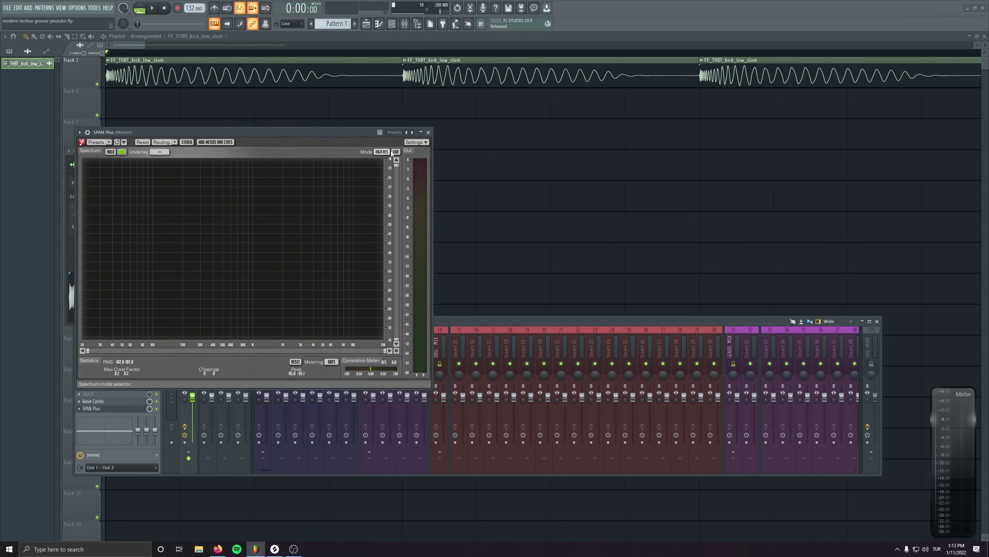
click(382, 152)
click(376, 176)
key(space)
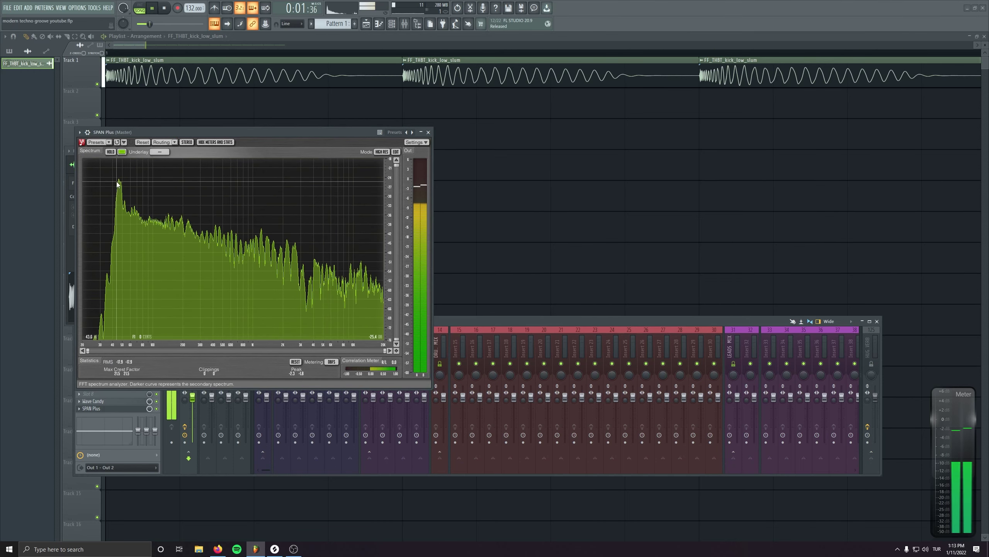
mouse_move(120, 178)
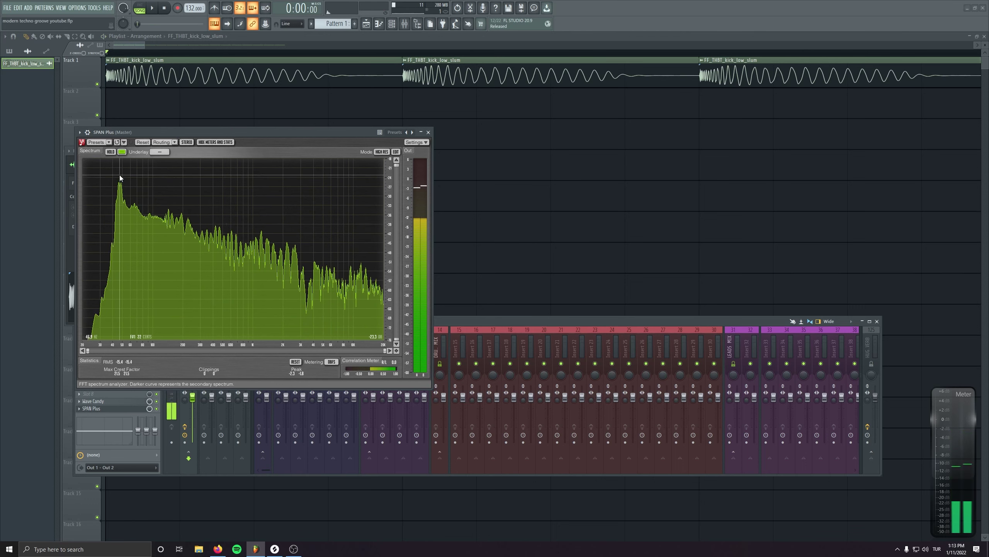
key(space)
click(428, 133)
key(F9)
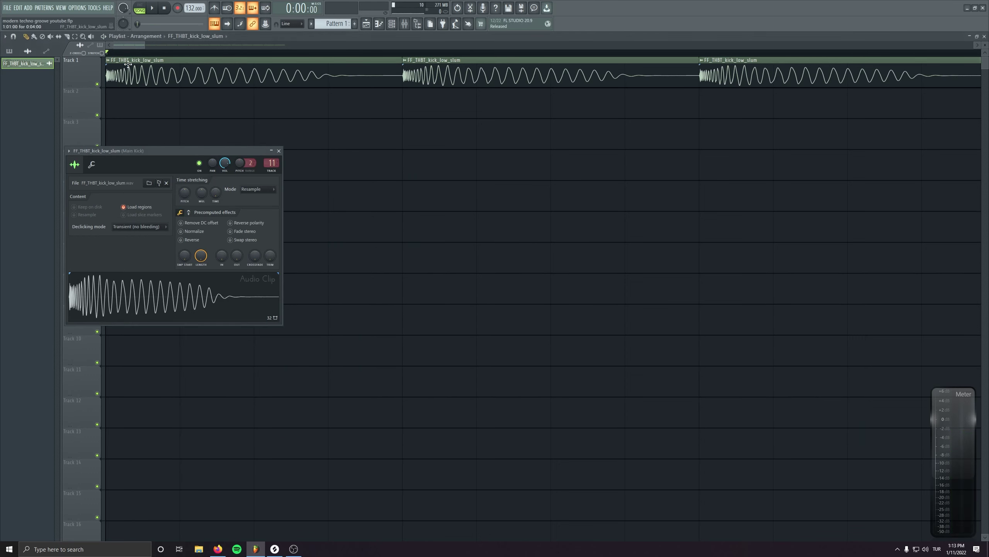
Add the key to the kick's name, making it "FF_THBT_kick_low_slum F#".
key(F2)
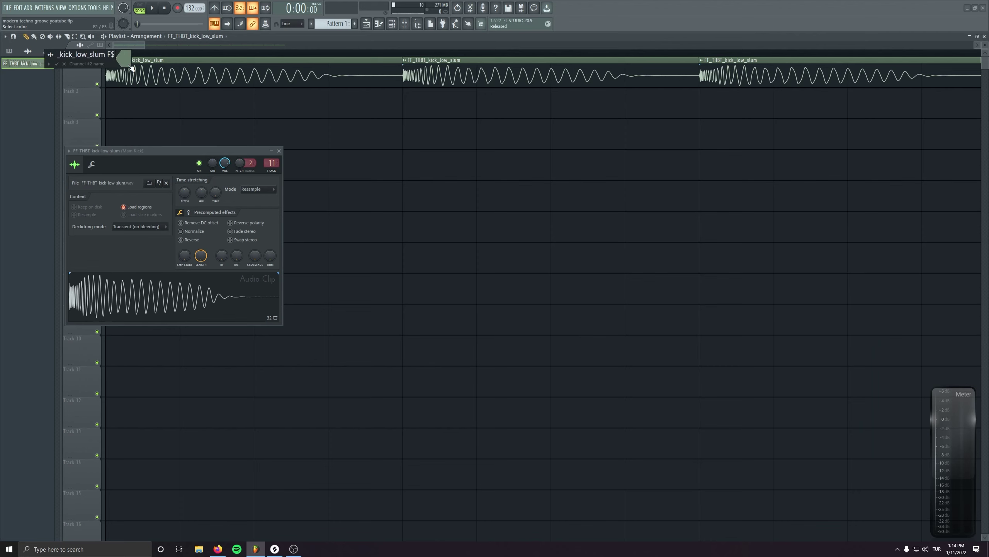
key(Return)
key(F2)
text(#)
key(Return)
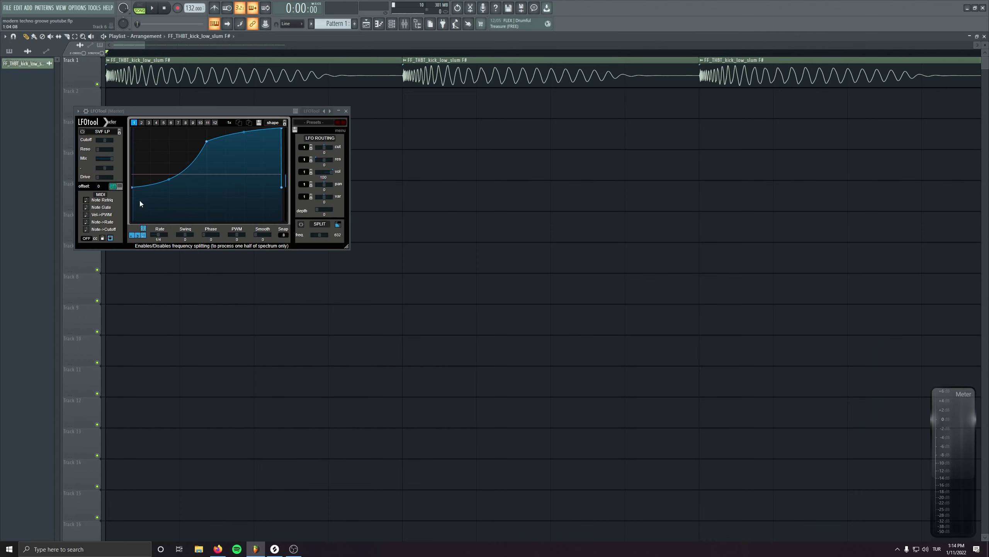
Flatten the LFOTool curve on the Master to its minimum and play the kick to display its waveform.
drag(139, 200, 217, 226)
drag(282, 128, 282, 221)
drag(233, 110, 280, 112)
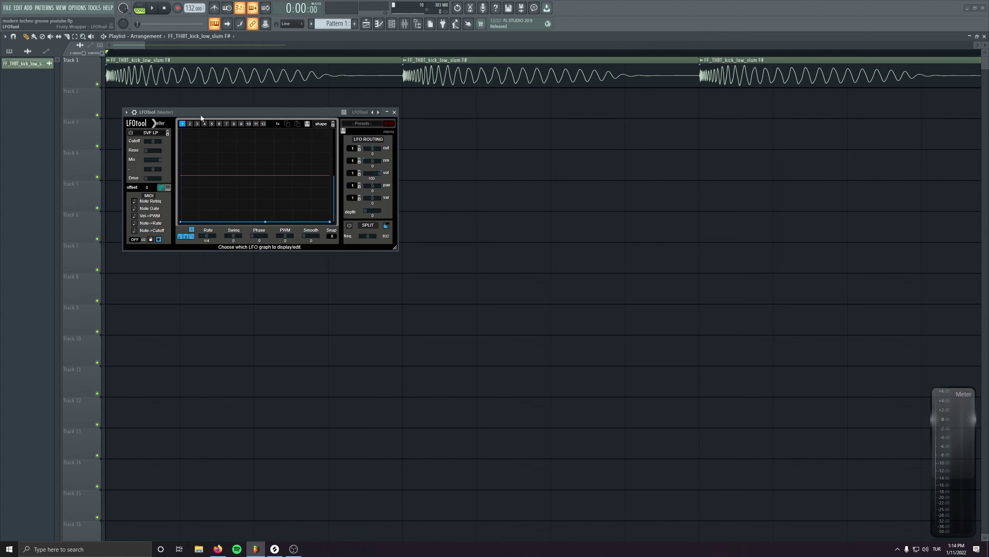
drag(215, 114, 545, 189)
key(space)
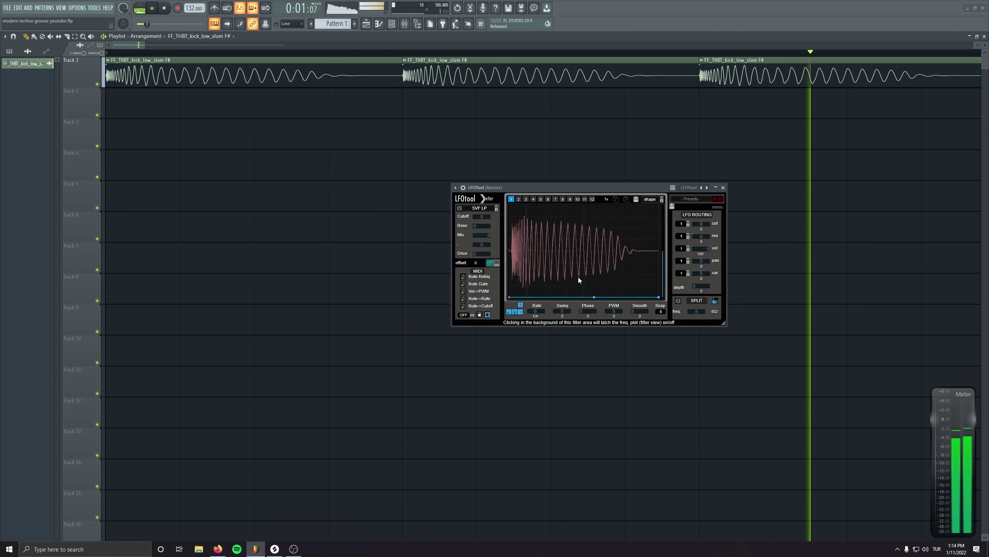
key(space)
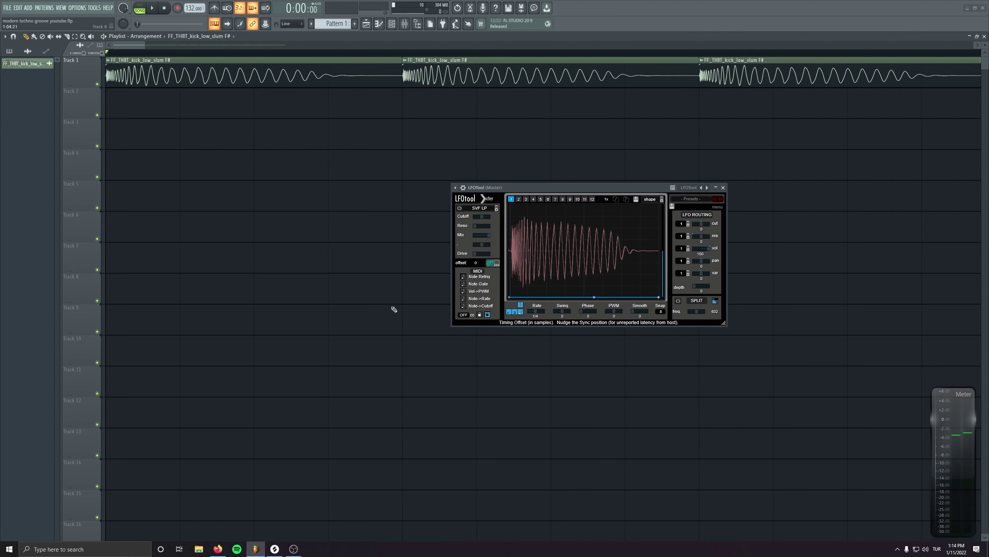
Place the sample MADDIX-SOTT1 Kick 96 A at the start of Track 2 and set its quick fade-out to 100%.
drag(311, 487, 117, 102)
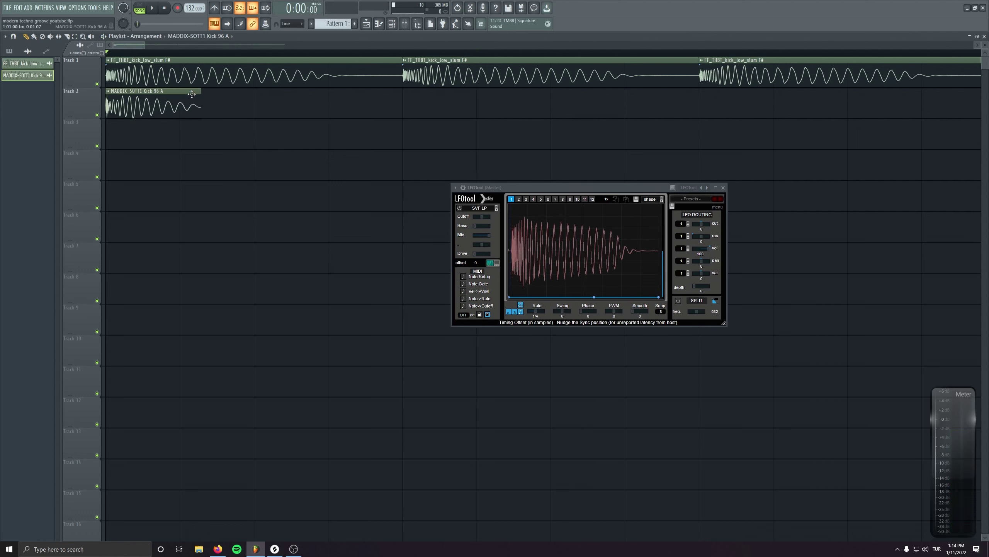
drag(201, 103, 332, 109)
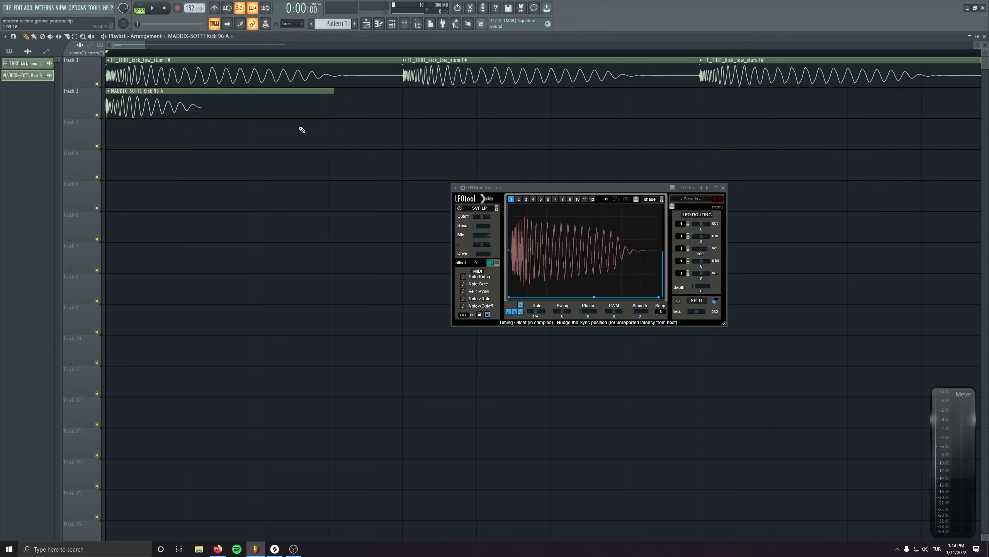
double_click(277, 109)
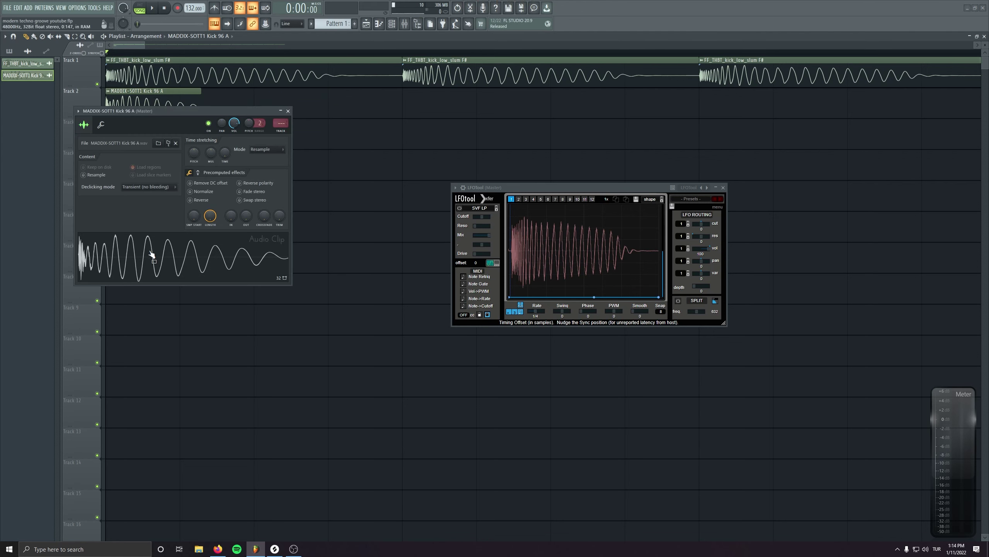
click(145, 264)
drag(246, 217, 246, 183)
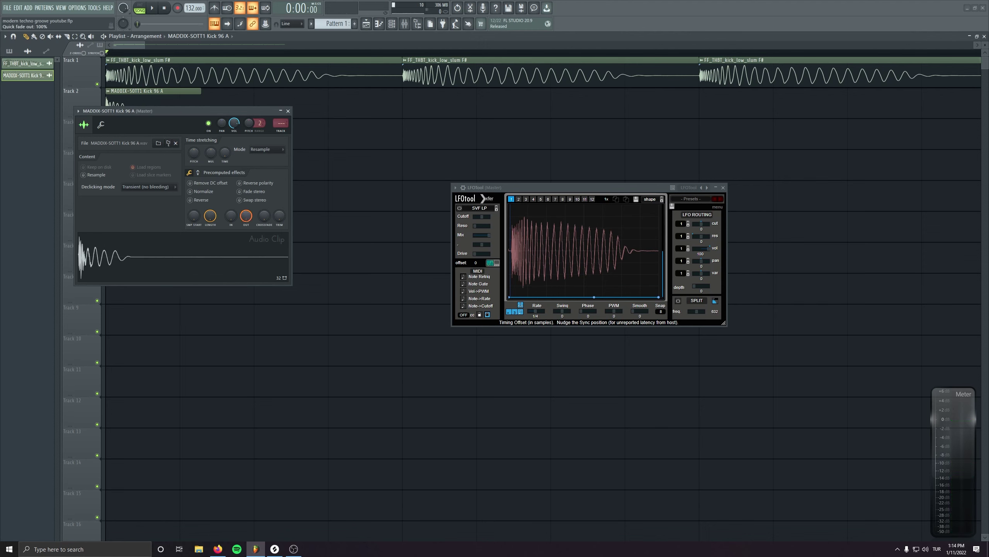
click(203, 266)
Route the second kick sample to mixer track 13 and name that track "Top Kick".
drag(285, 123, 285, 117)
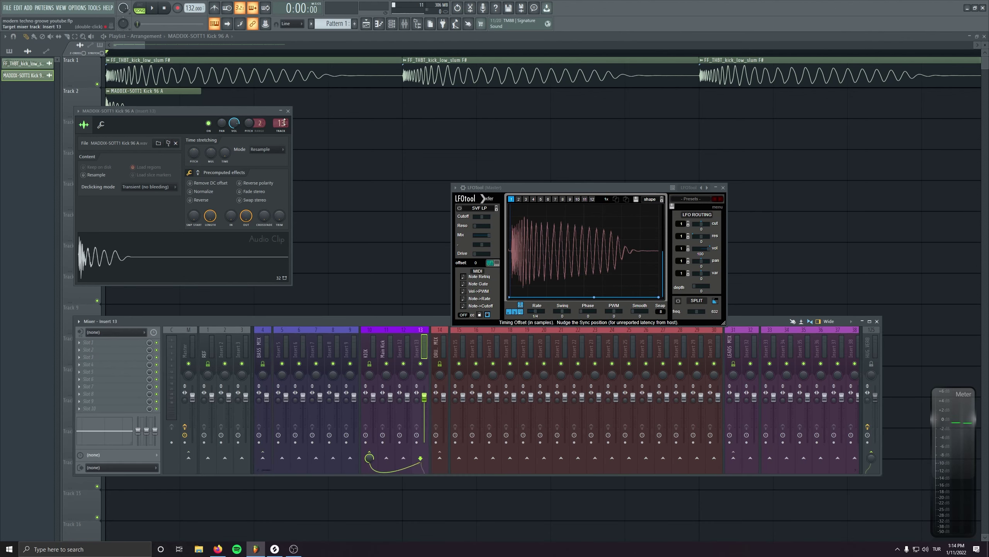
double_click(415, 335)
text(T)
text(op Kick)
key(Return)
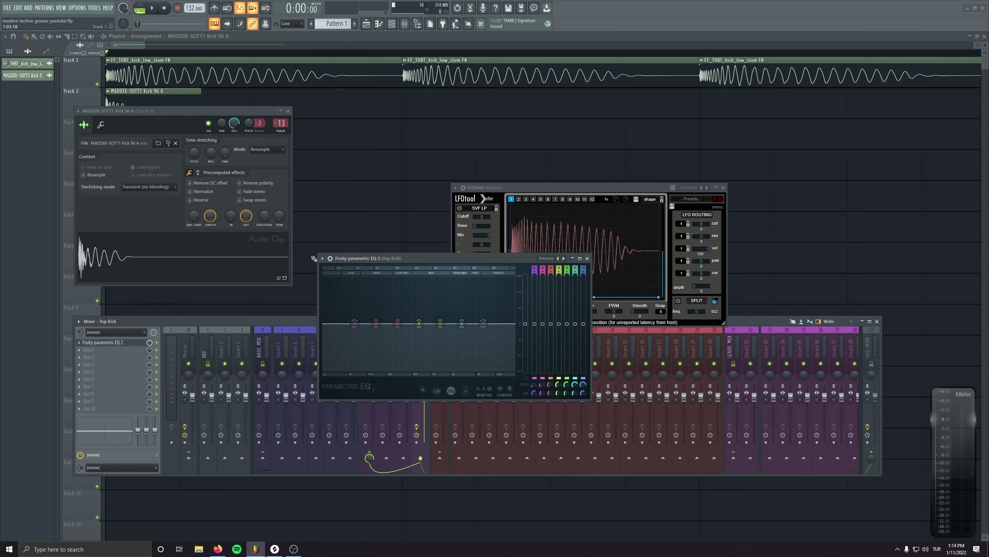
Load the LOWCUT preset in Fruity parametric EQ 2 on the Top Kick track.
click(322, 258)
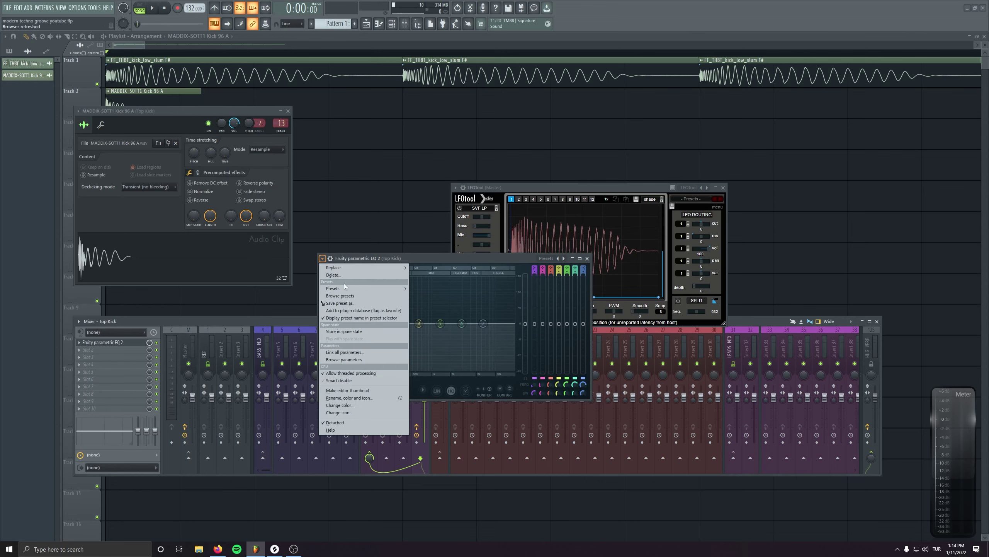
mouse_move(362, 288)
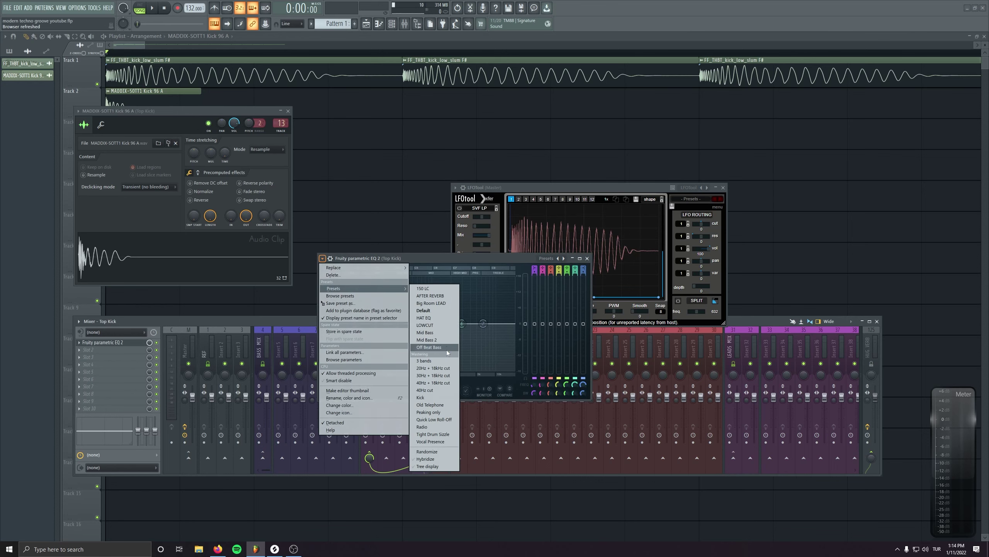
click(438, 326)
Select the first beat of the playlist as the playback range, loop both kicks, and close the second kick's sample settings.
click(401, 52)
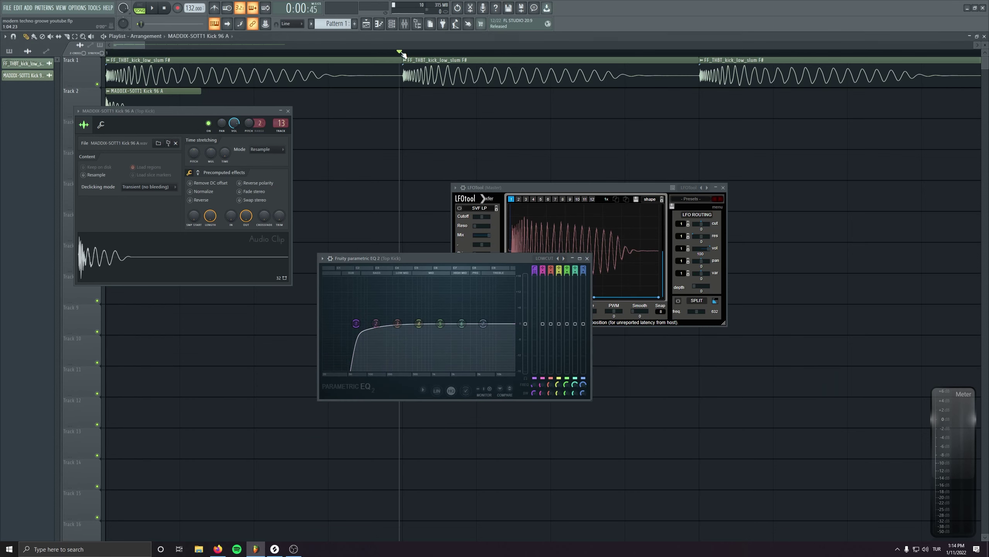
drag(407, 53, 107, 54)
key(space)
drag(198, 111, 185, 175)
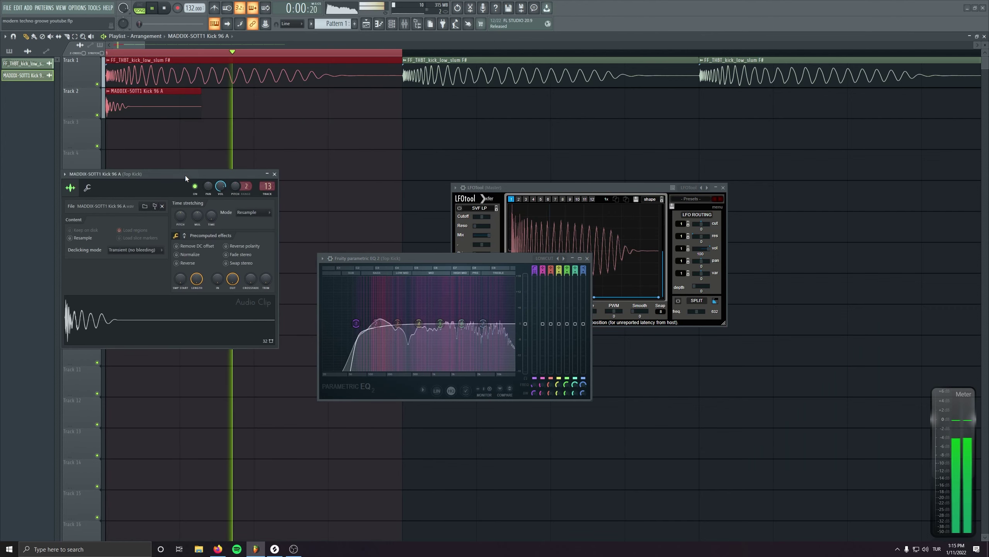
click(275, 174)
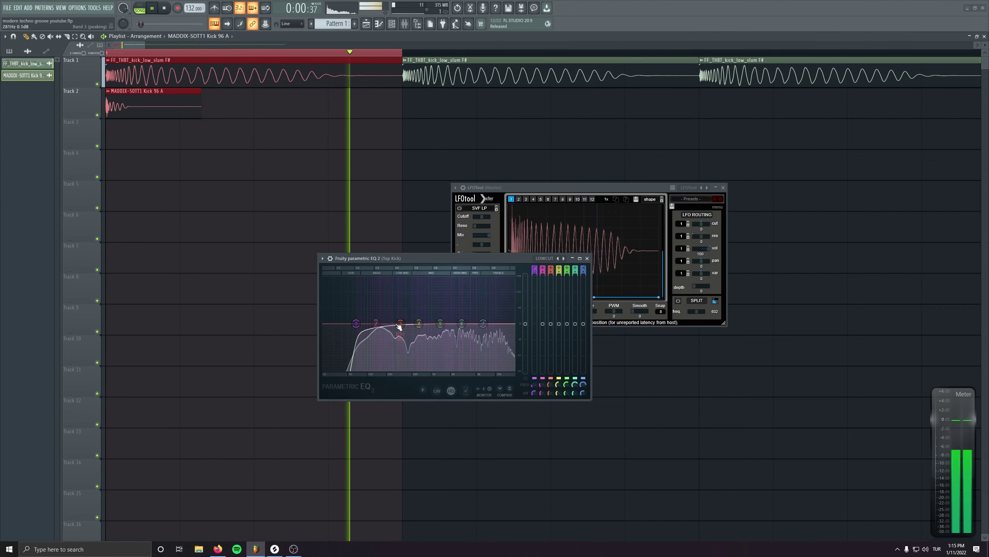
Raise the Top Kick's EQ low-cut to about 280 Hz, and move the EQ and LFOTool windows apart.
drag(356, 323, 400, 323)
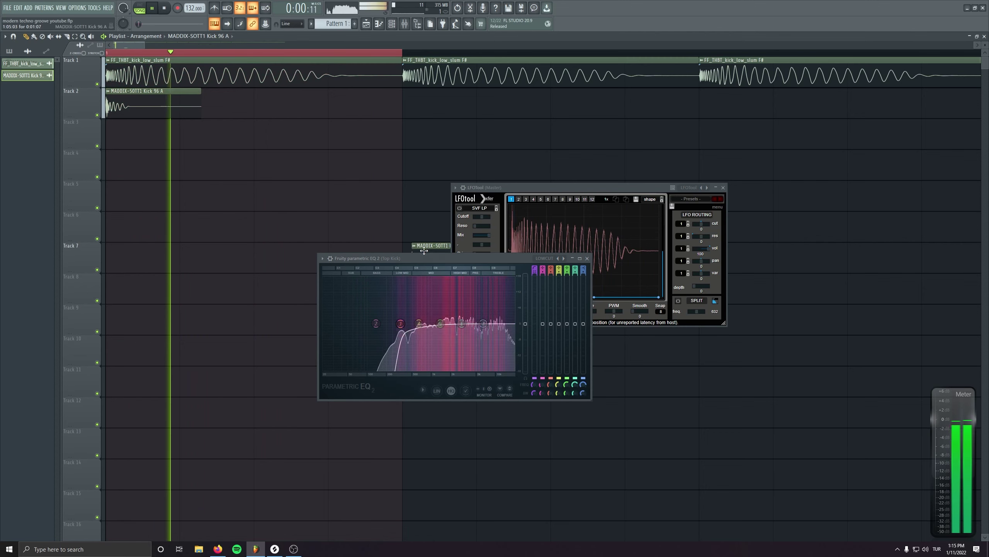
drag(419, 260, 327, 321)
drag(523, 187, 537, 155)
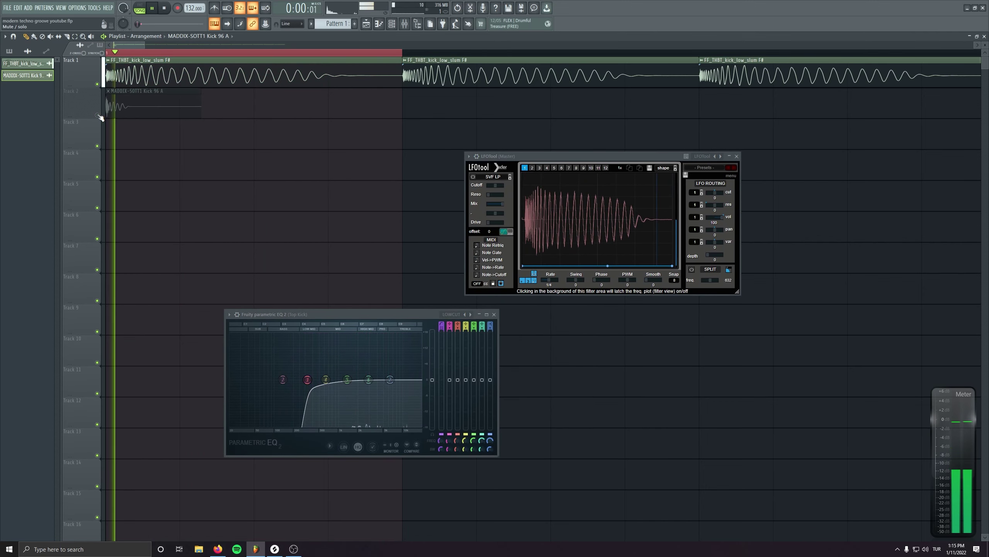
key(space)
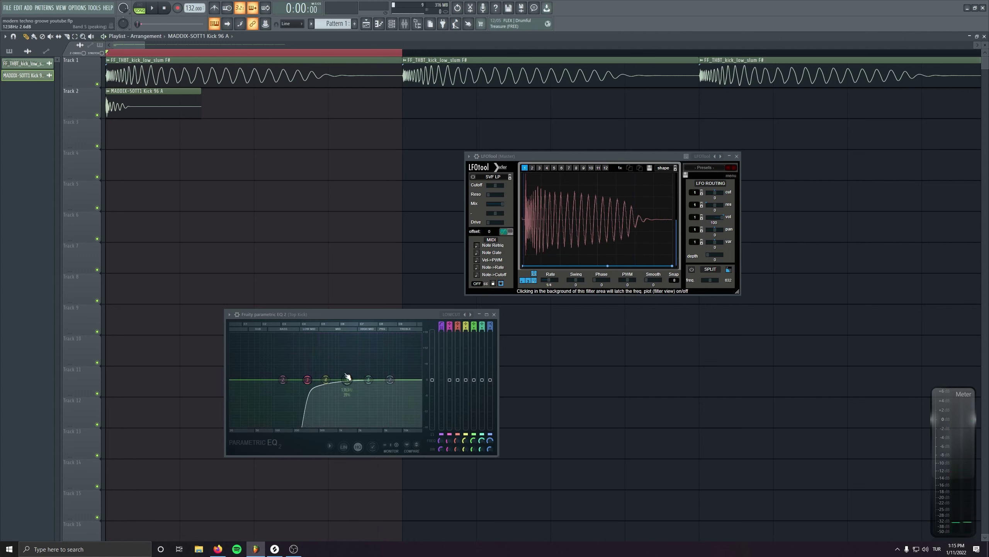
Boost the Top Kick's EQ by about 2.6 dB near 7 kHz and reposition its mid bands during playback.
key(space)
mouse_move(381, 380)
mouse_down()
mouse_move(372, 357)
mouse_move(393, 373)
mouse_up()
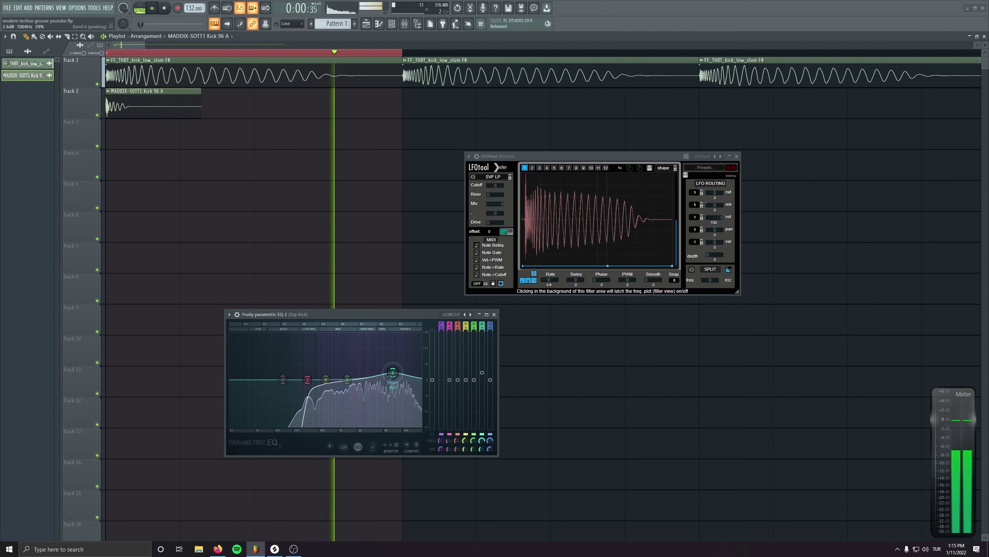
mouse_move(335, 389)
mouse_down()
mouse_move(308, 345)
mouse_move(318, 363)
mouse_move(346, 355)
mouse_move(347, 389)
mouse_move(349, 374)
mouse_move(365, 374)
mouse_move(333, 381)
mouse_up()
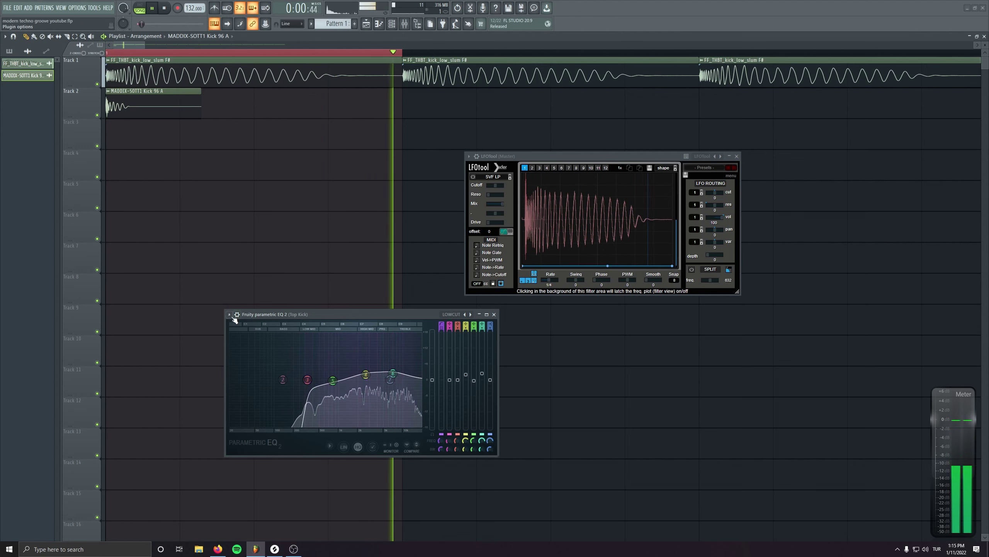
Compare the looped kick with Track 2 muted and unmuted, and close the Top Kick's EQ.
click(99, 114)
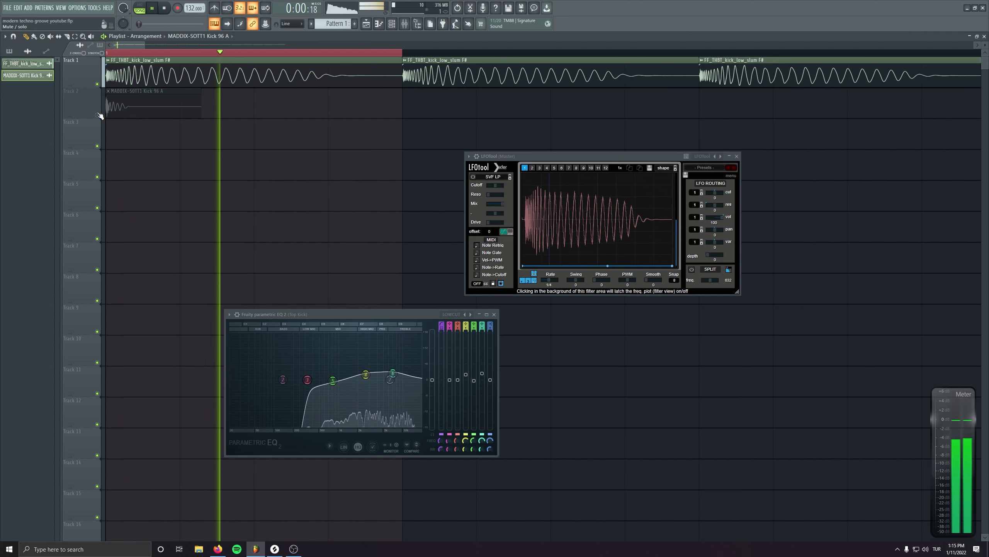
click(98, 113)
key(space)
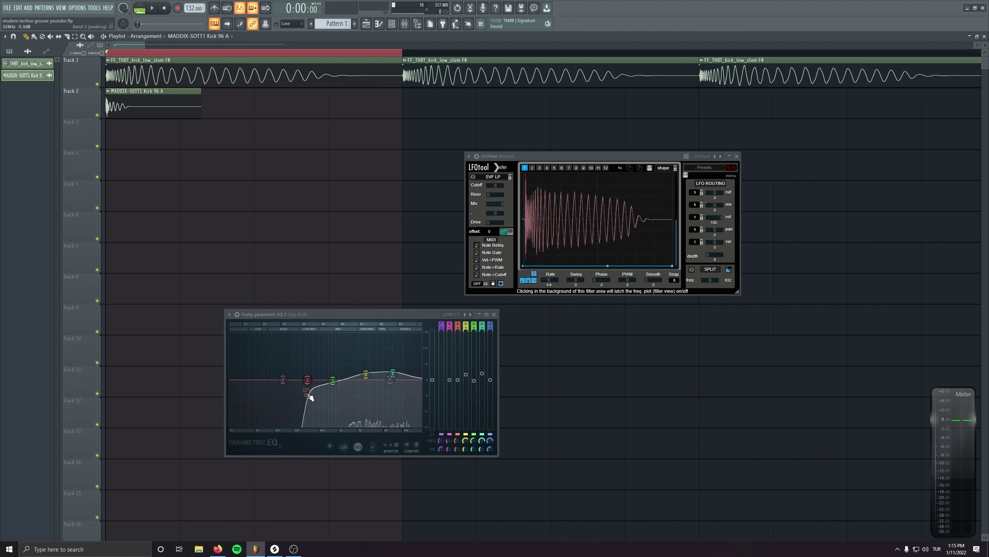
click(494, 314)
Lower the Top Kick's mixer volume to about 82% (-4.2 dB) while both kicks loop.
key(F9)
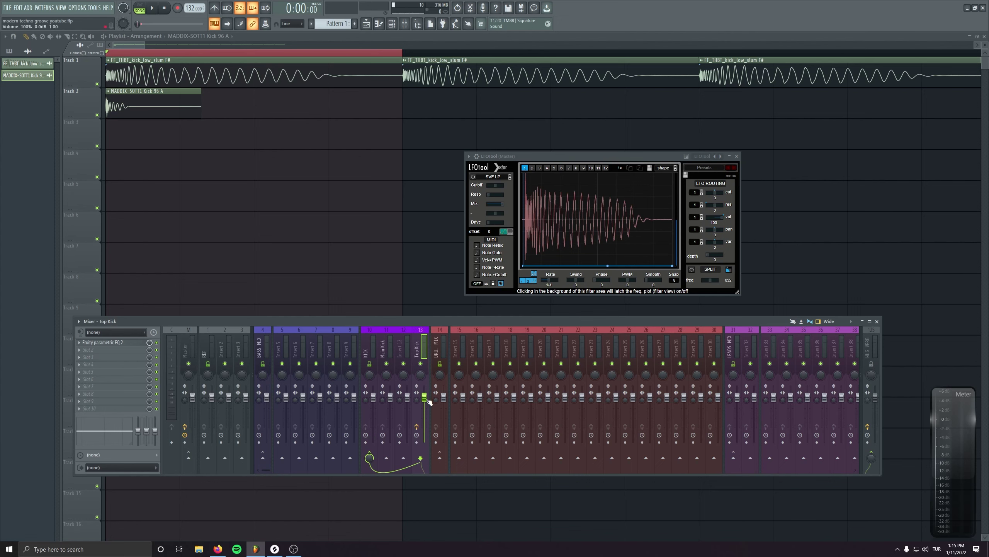
key(space)
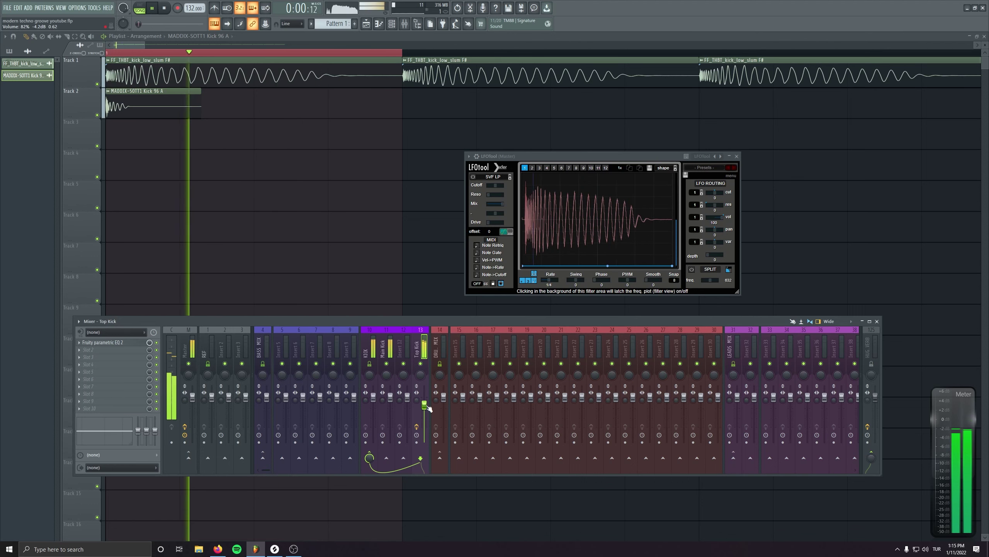
key(space)
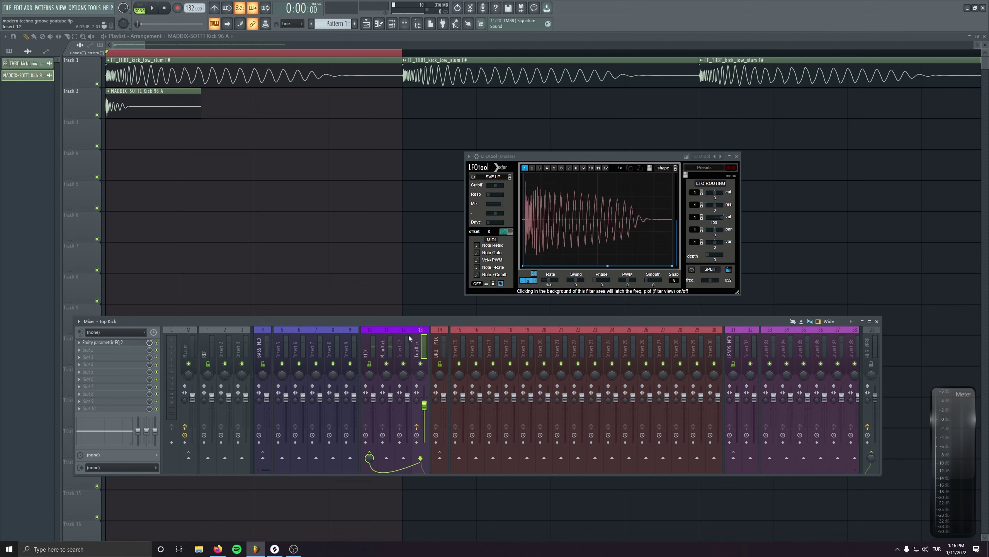
Move the empty insert between Main Kick and Top Kick ahead of the KICK track and name it "Parallel".
click(348, 345)
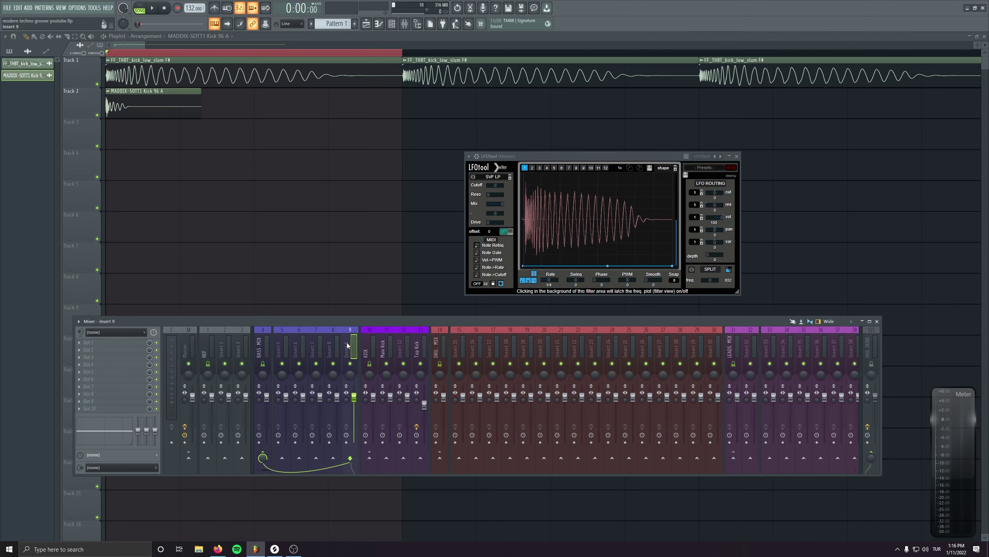
click(403, 343)
key(alt+Left)
key(alt+Left)
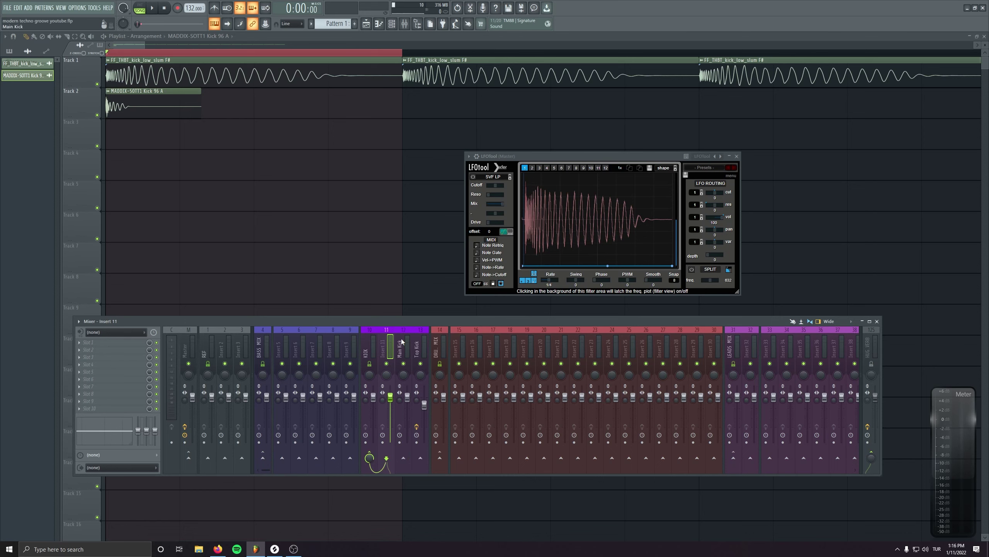
key(F2)
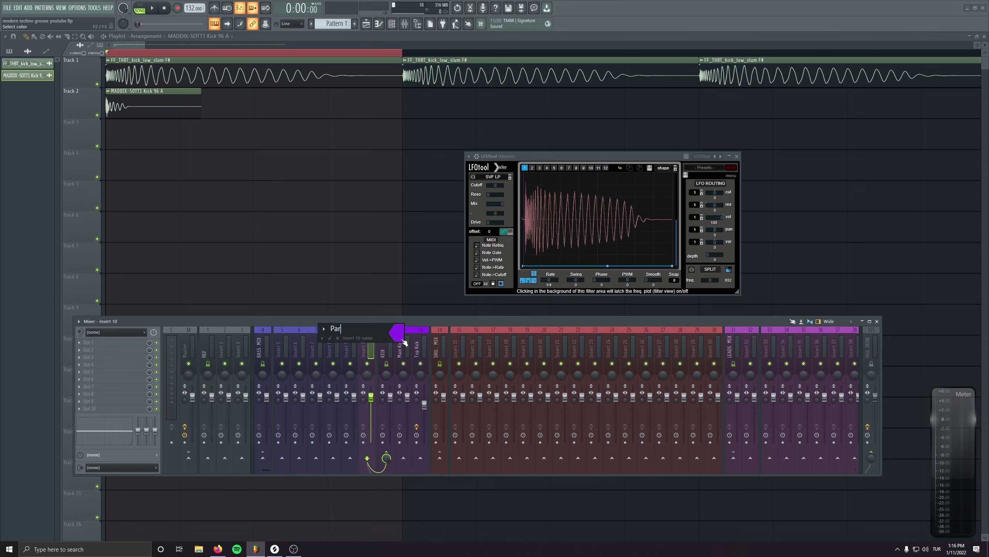
text(Parale)
key(BackSpace)
text(lel)
key(Return)
Move the Parallel track to directly after KICK and keep its output routed to KICK.
click(387, 459)
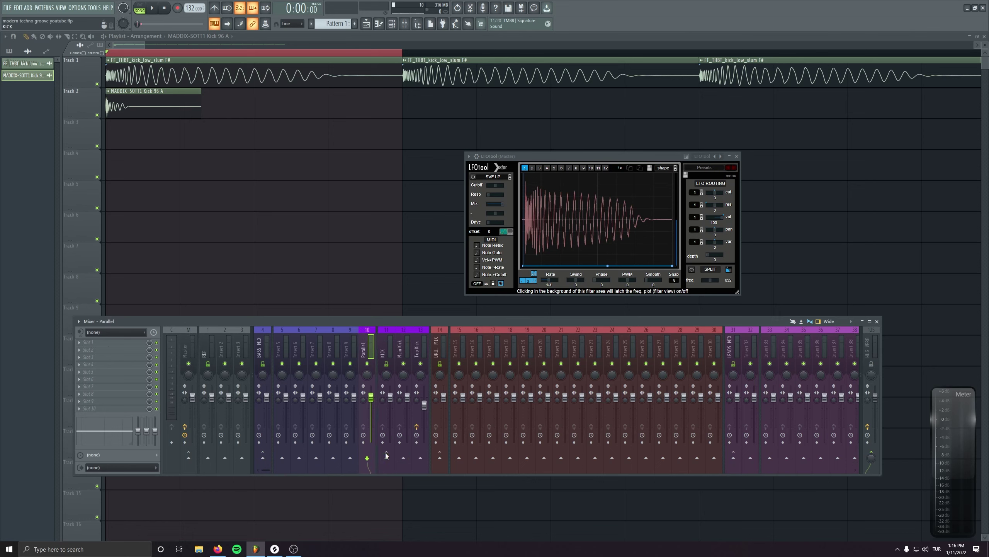
click(388, 460)
key(alt+Right)
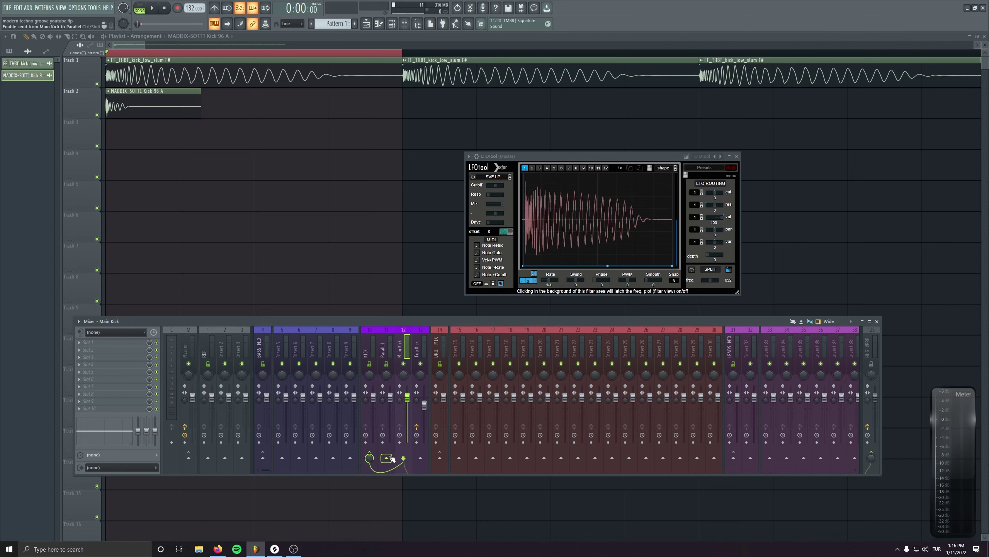
Send Main Kick and Top Kick to the Parallel track as well, and lower Parallel's volume to 0%.
key(Right)
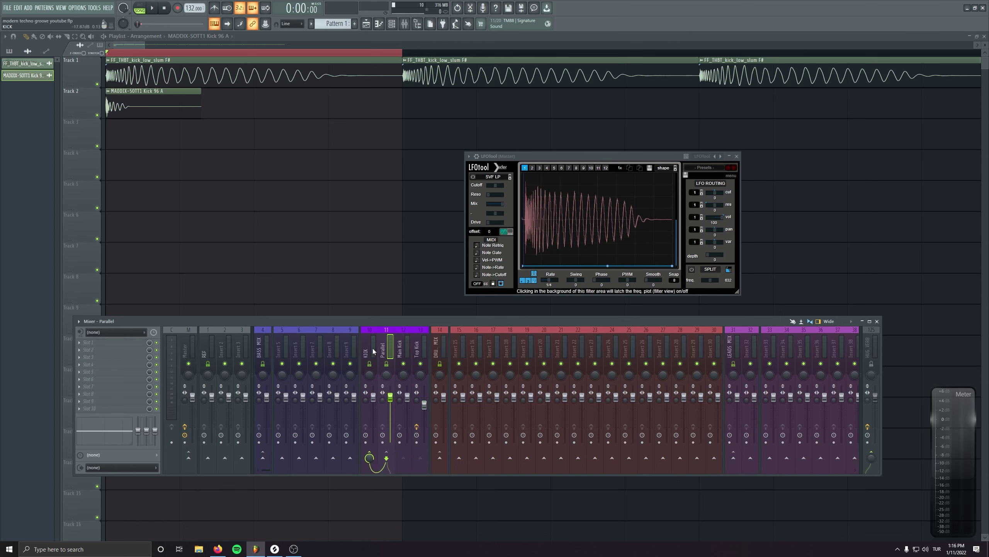
mouse_move(379, 355)
mouse_down()
mouse_move(420, 354)
mouse_move(374, 352)
mouse_up()
click(417, 351)
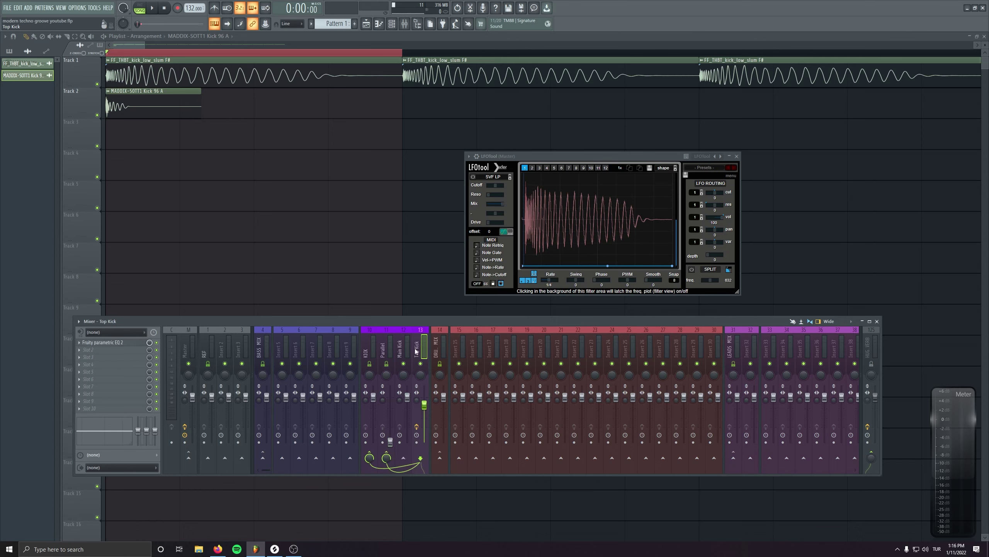
click(405, 353)
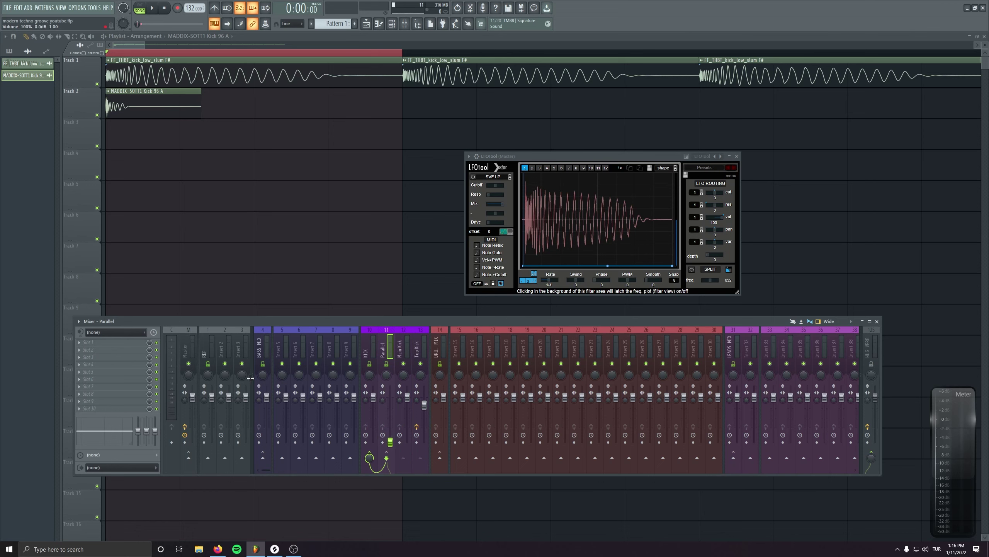
Load Fruity Blood Overdrive on the Parallel track, set Parallel's volume to 100% and audition the kicks.
click(407, 338)
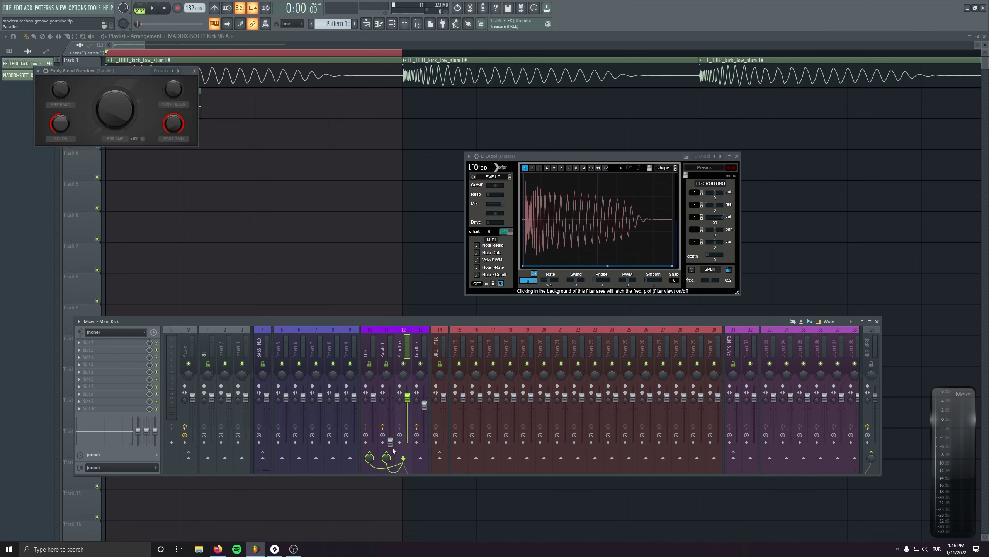
click(418, 340)
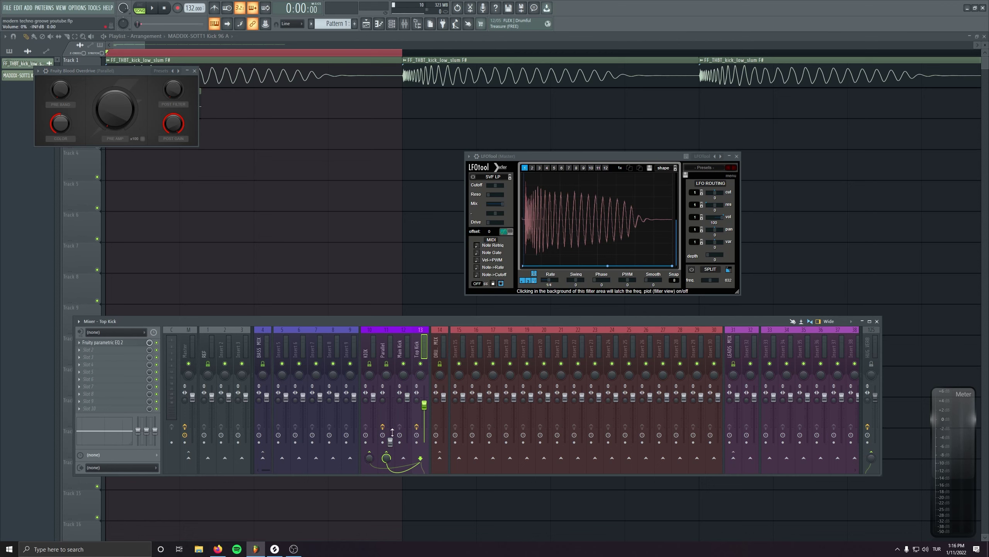
drag(393, 432, 394, 399)
key(space)
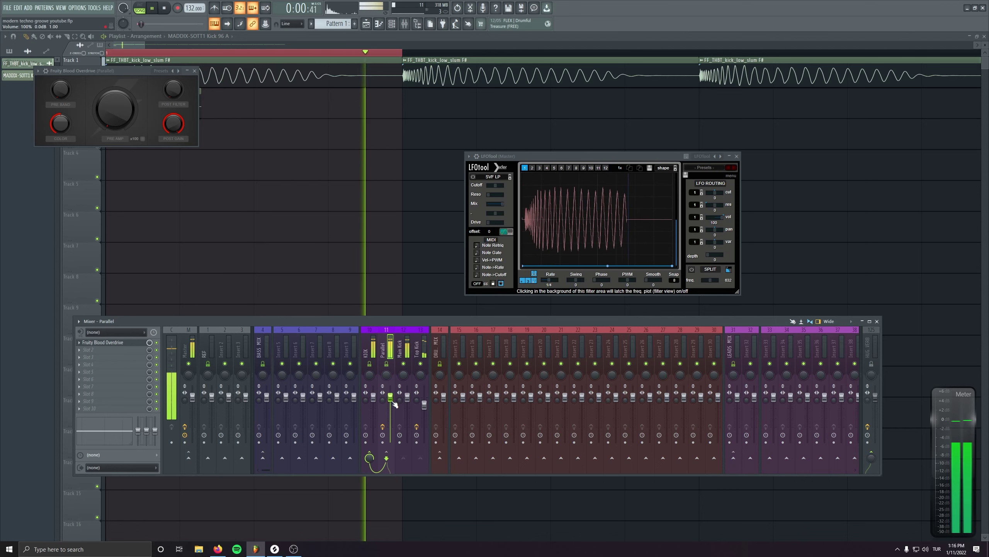
key(space)
Set Fruity Blood Overdrive's pre amp to 0.1000 with x100 enabled and reduce its color amount during playback.
drag(86, 74, 283, 232)
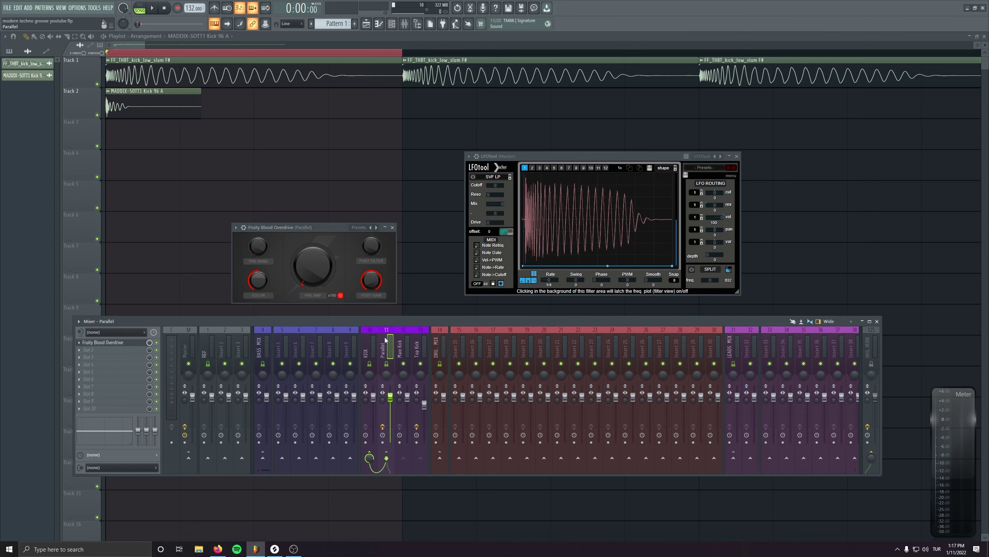
key(space)
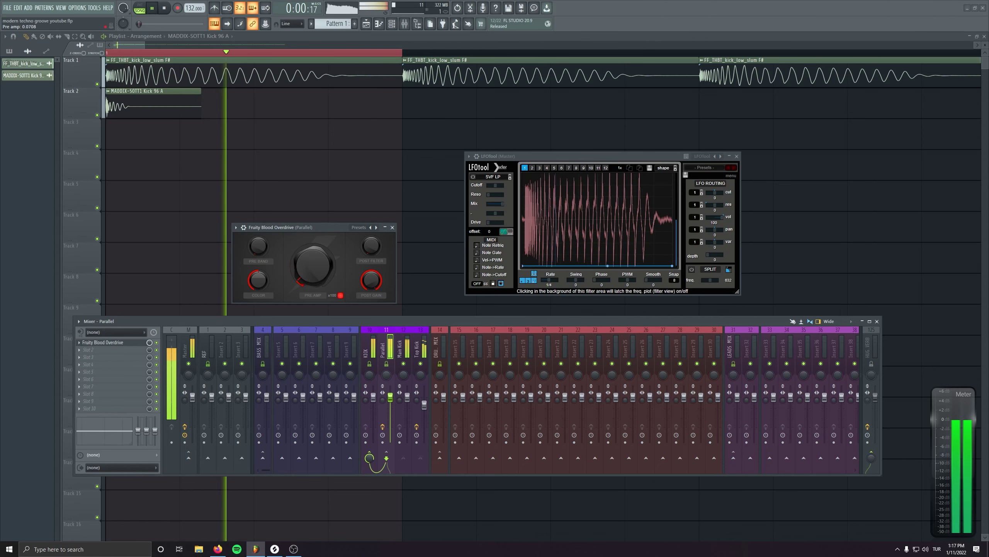
drag(312, 265, 313, 211)
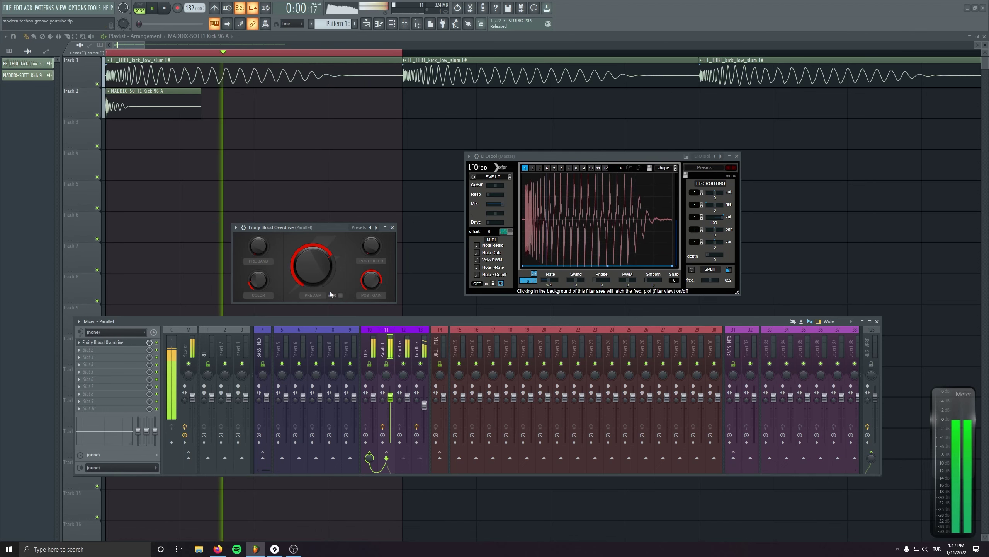
click(340, 295)
drag(313, 265, 313, 296)
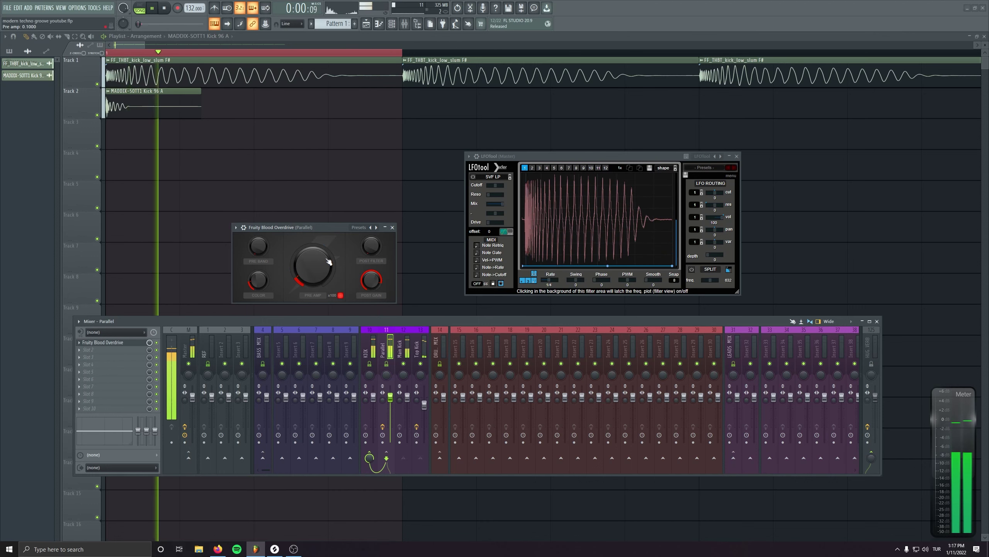
key(space)
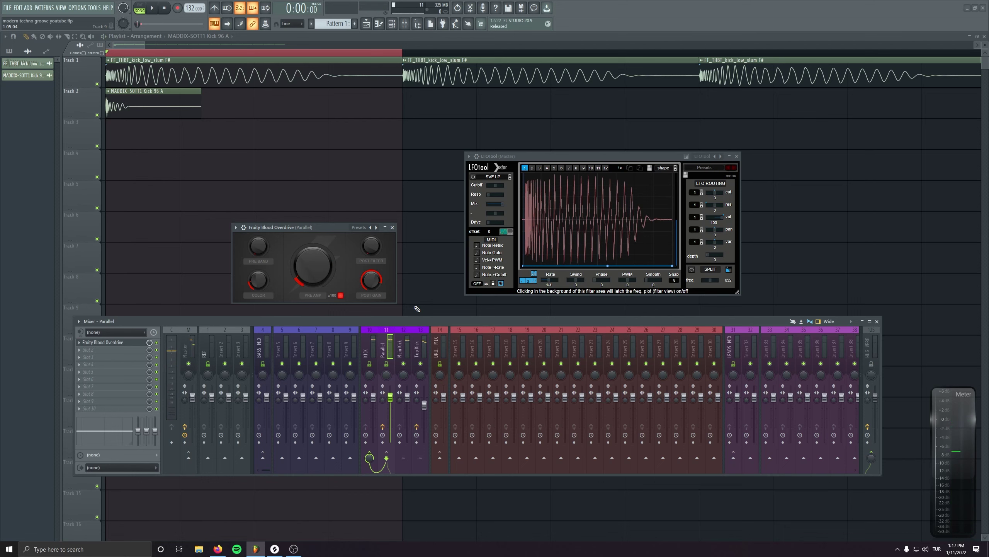
Check the kick sends, pull Parallel's volume down to 0% and bring it back to about halfway during playback.
click(403, 414)
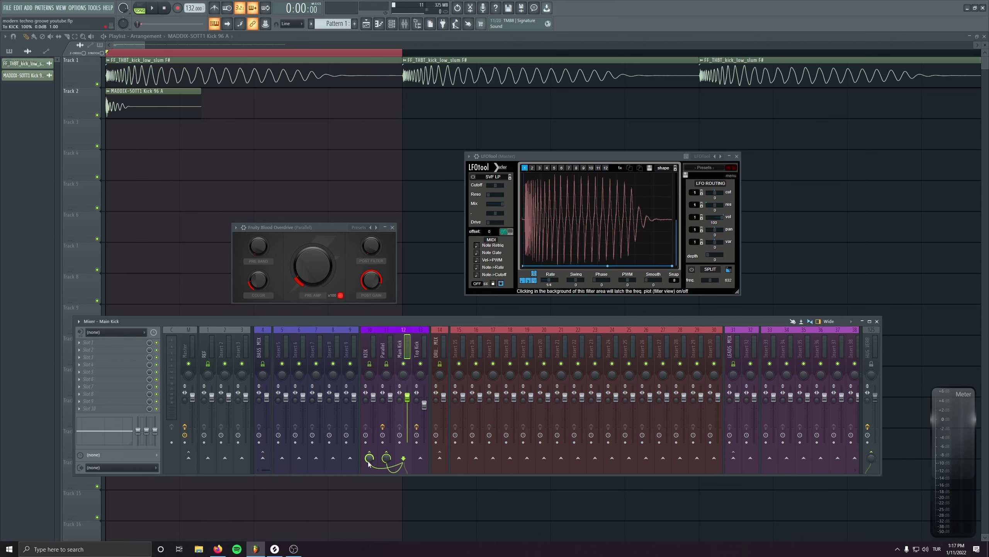
click(420, 417)
click(381, 350)
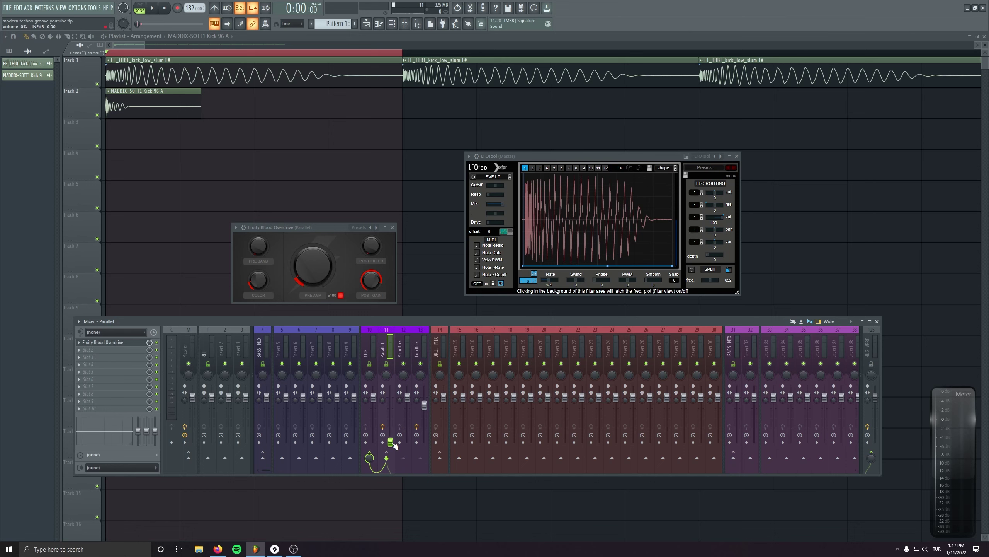
key(space)
drag(390, 441, 390, 420)
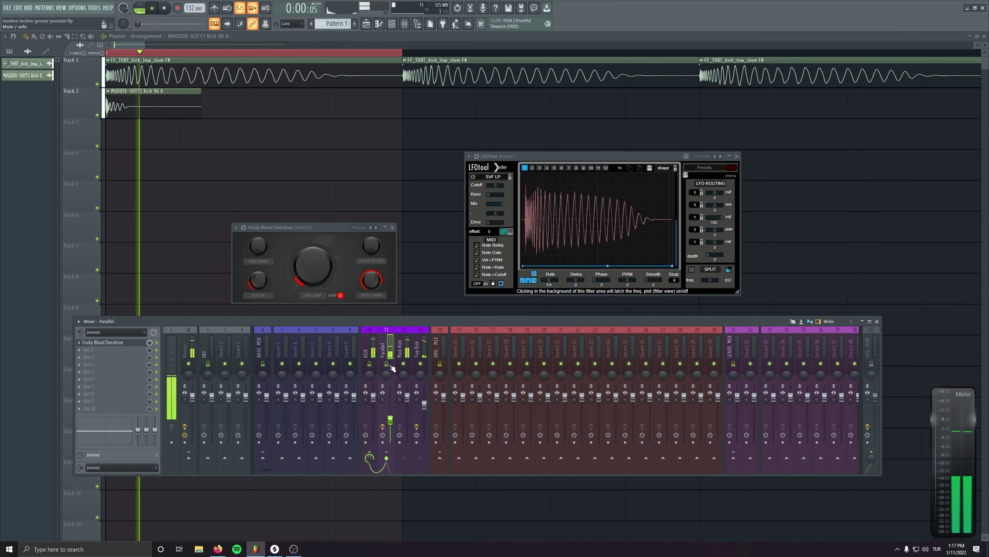
key(space)
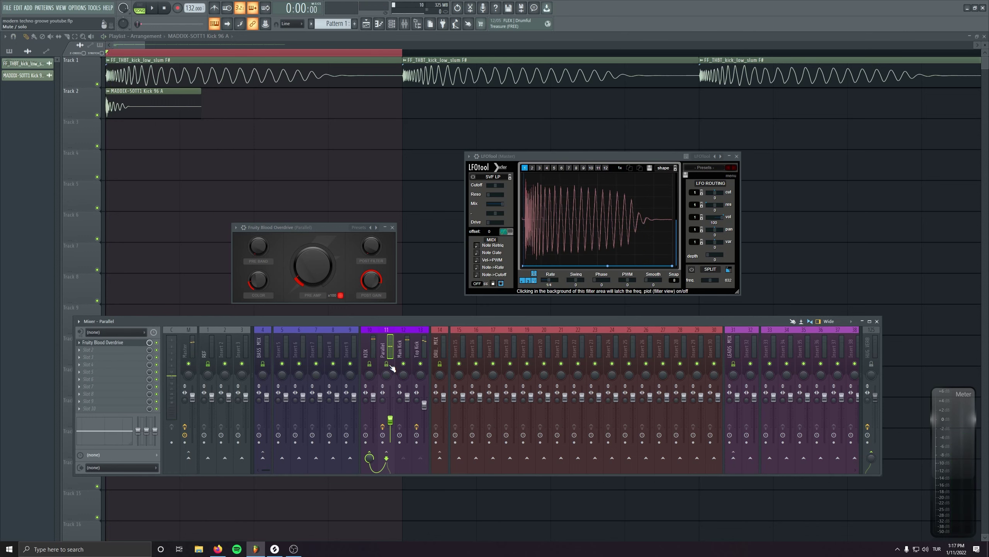
Close the LFOTool, Fruity Blood Overdrive and mixer windows to clear the playlist.
click(738, 156)
key(F9)
click(392, 227)
key(F9)
key(F9)
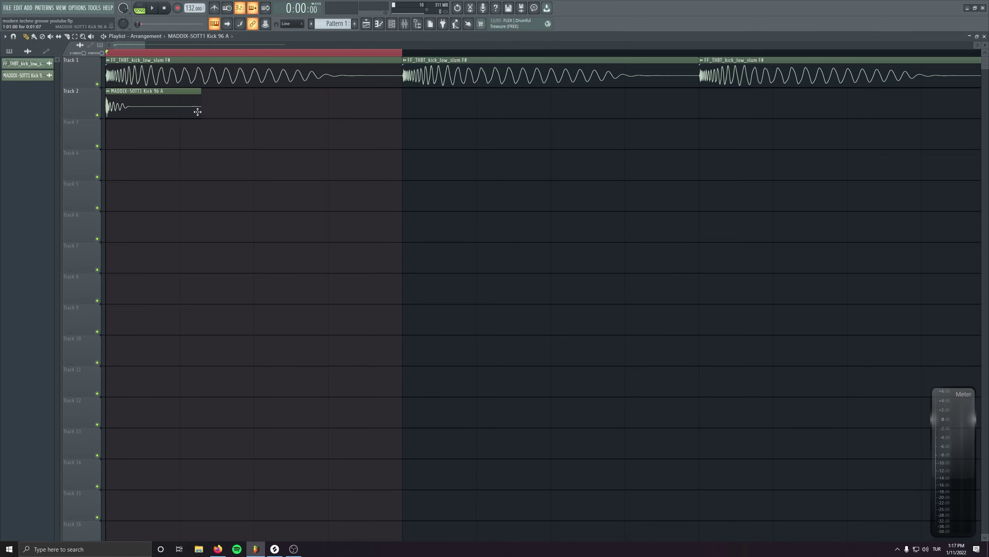
Repeat the MADDIX-SOTT1 Kick 96 A clip on every beat of Track 2 across the four bars.
drag(194, 110, 232, 110)
drag(119, 108, 344, 107)
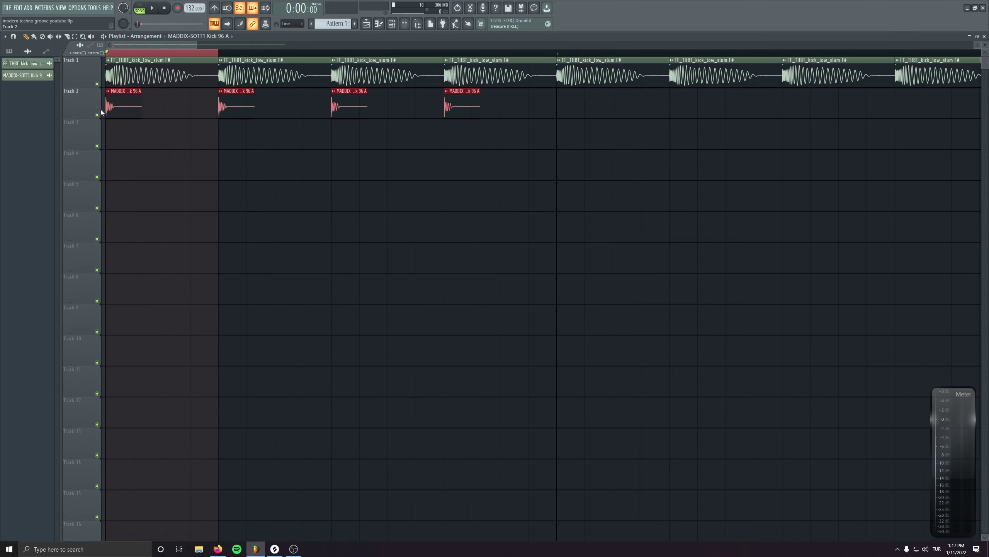
key(ctrl+b)
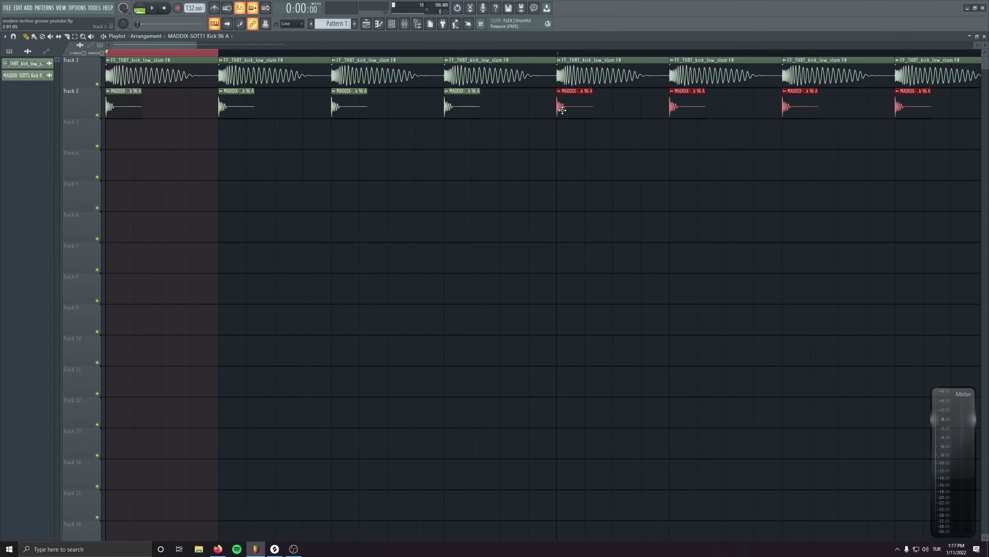
scroll(203, 144, down, 5)
drag(468, 105, 14, 128)
key(ctrl+b)
Raise the lowest band of Fruity Parametric EQ 2 on the KICK track slightly during playback, and place the EQ and LFOTool windows side by side.
key(F9)
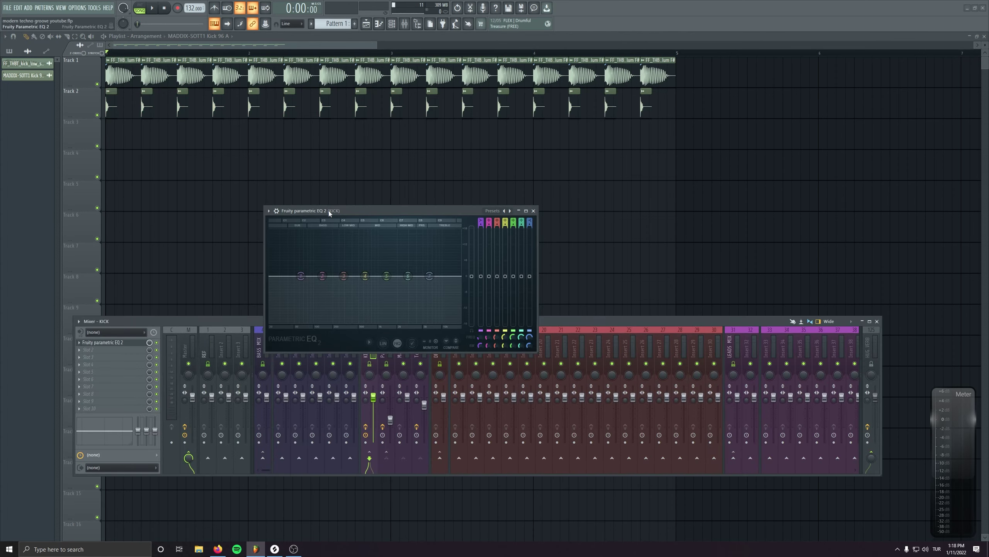
key(space)
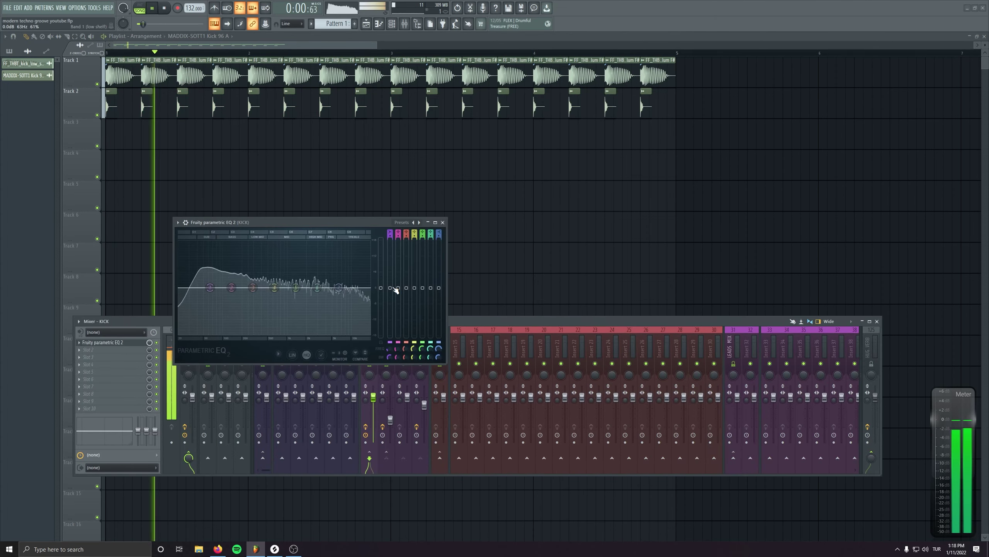
drag(210, 288, 218, 272)
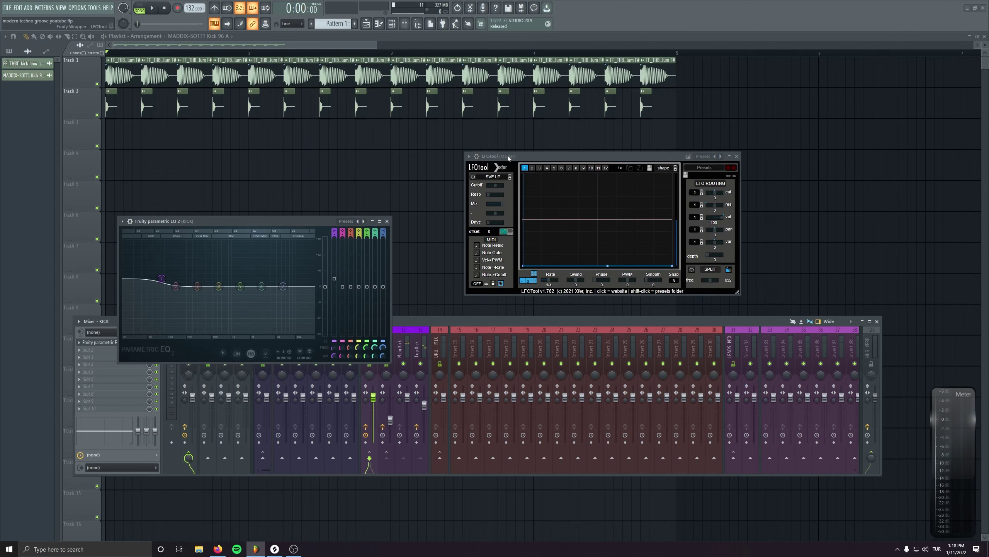
drag(508, 156, 480, 177)
drag(313, 224, 337, 198)
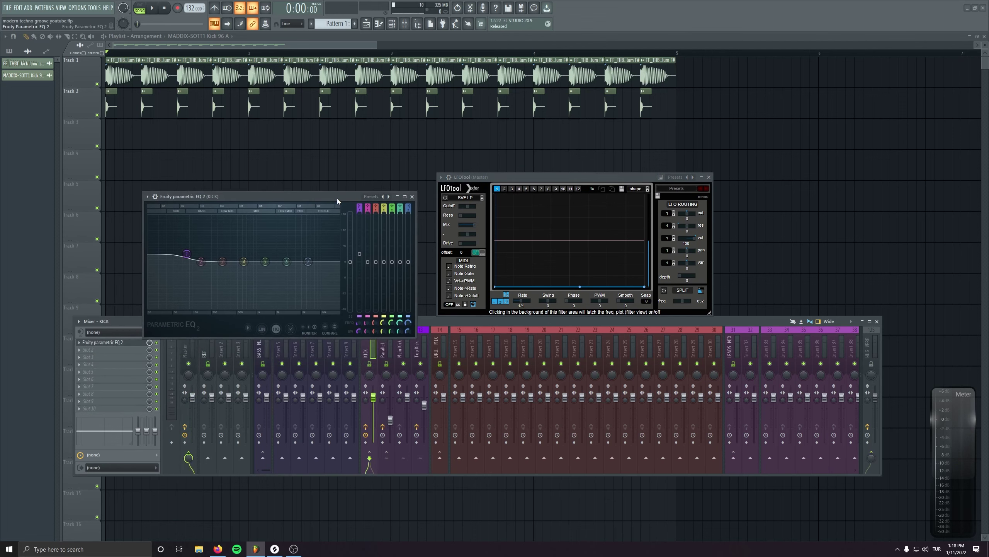
Adjust the Top Kick volume during playback and try a band 2 boost around 157 Hz on the KICK EQ.
key(space)
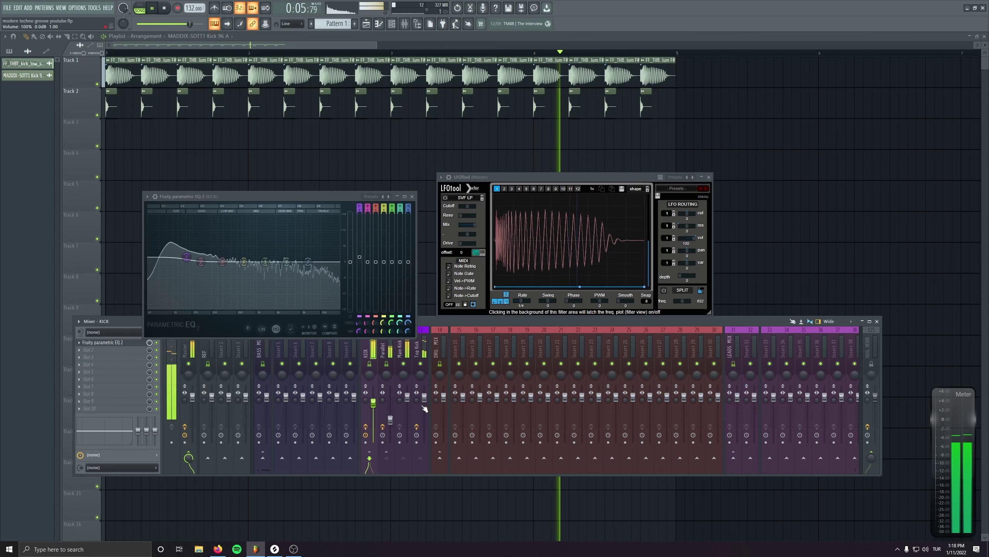
drag(424, 406, 425, 401)
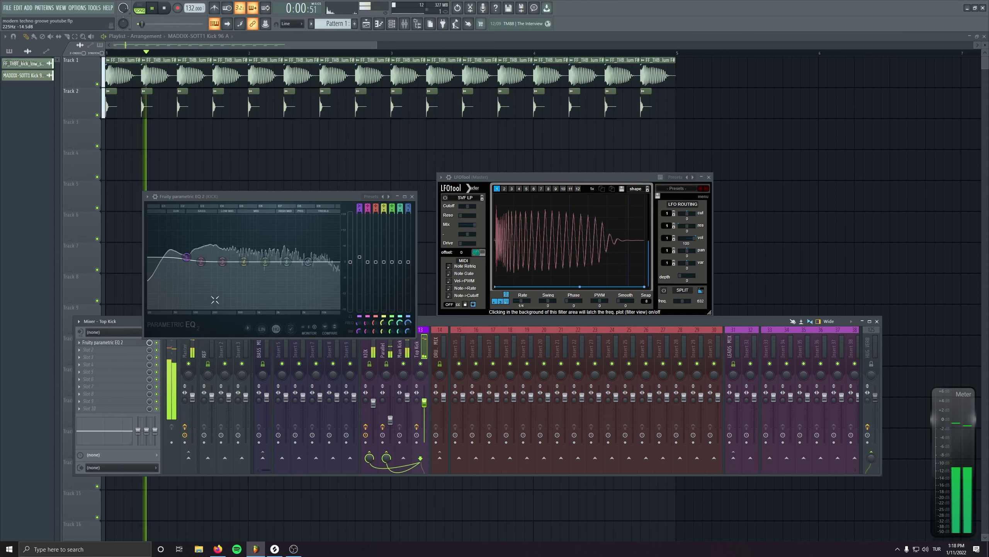
drag(201, 261, 204, 253)
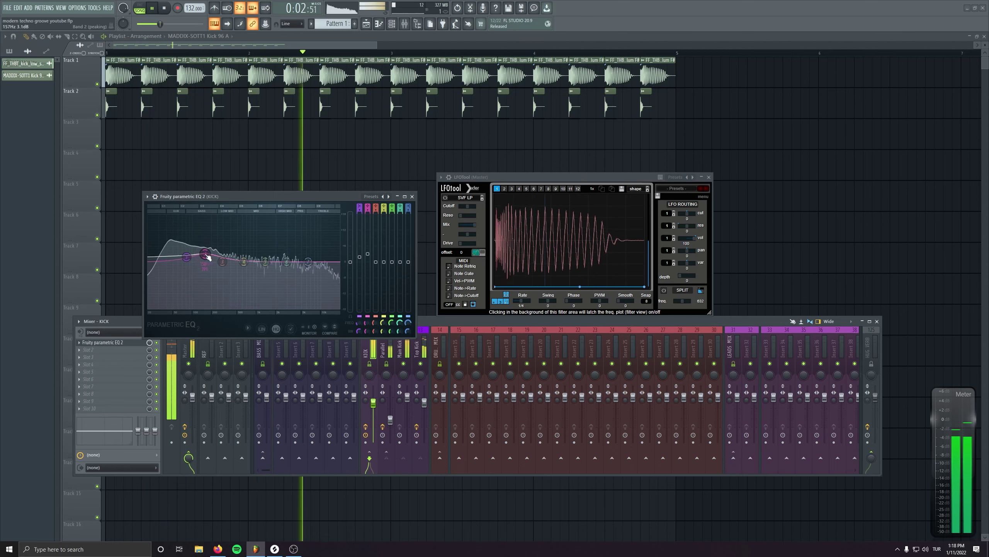
alt+click(368, 257)
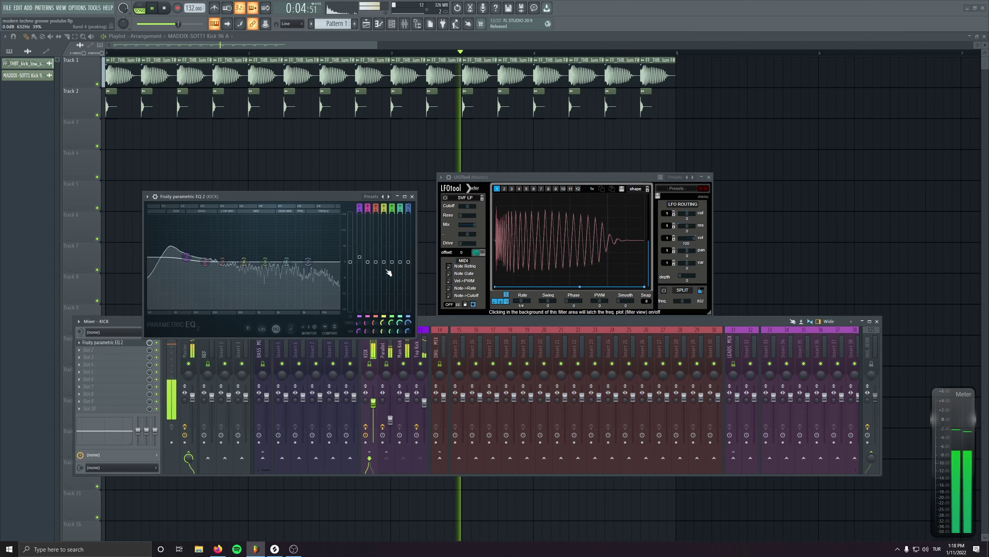
Boost band 6 of the KICK EQ by 1.0 dB around 2936 Hz and dip band 3 slightly around 294 Hz during playback.
drag(287, 262, 287, 254)
drag(400, 254, 408, 262)
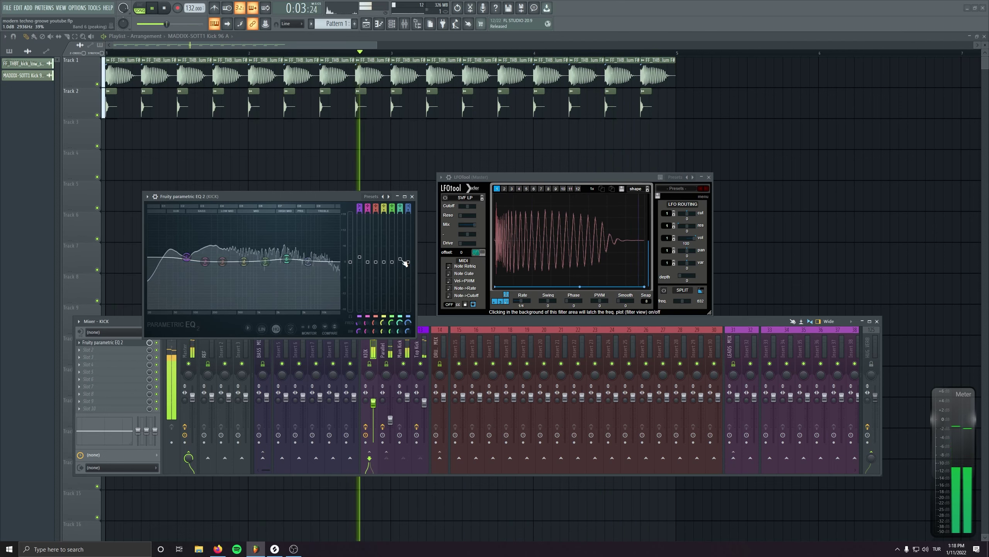
drag(345, 195, 379, 190)
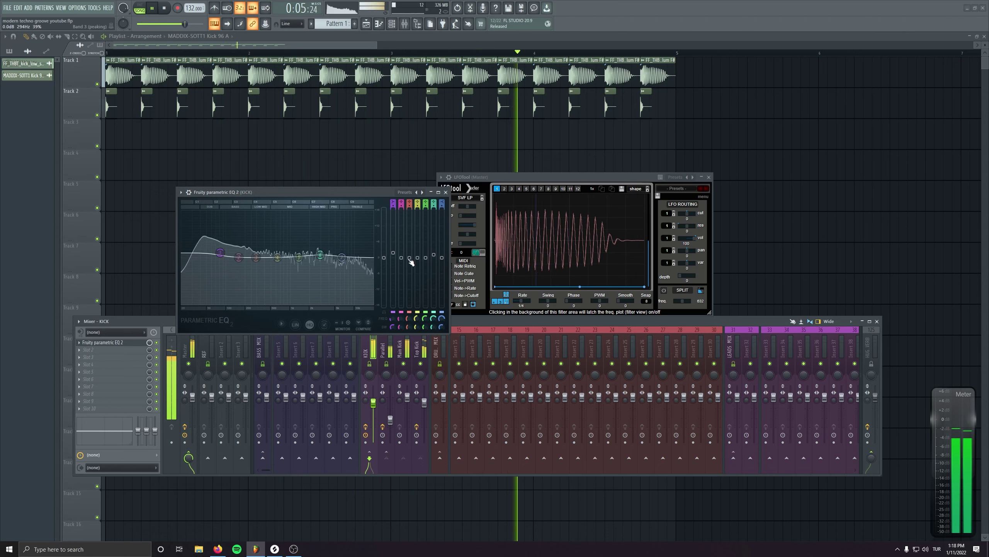
drag(409, 258, 410, 259)
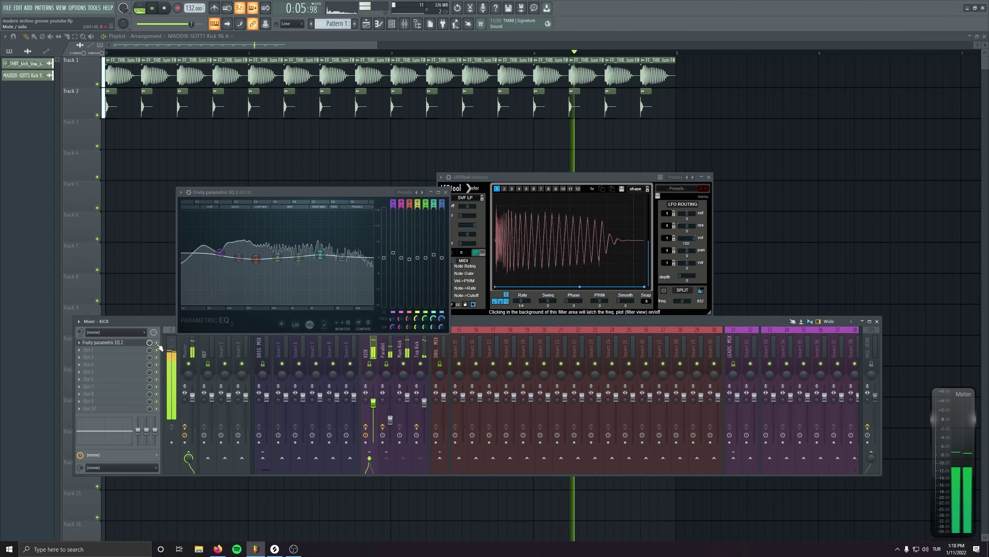
key(space)
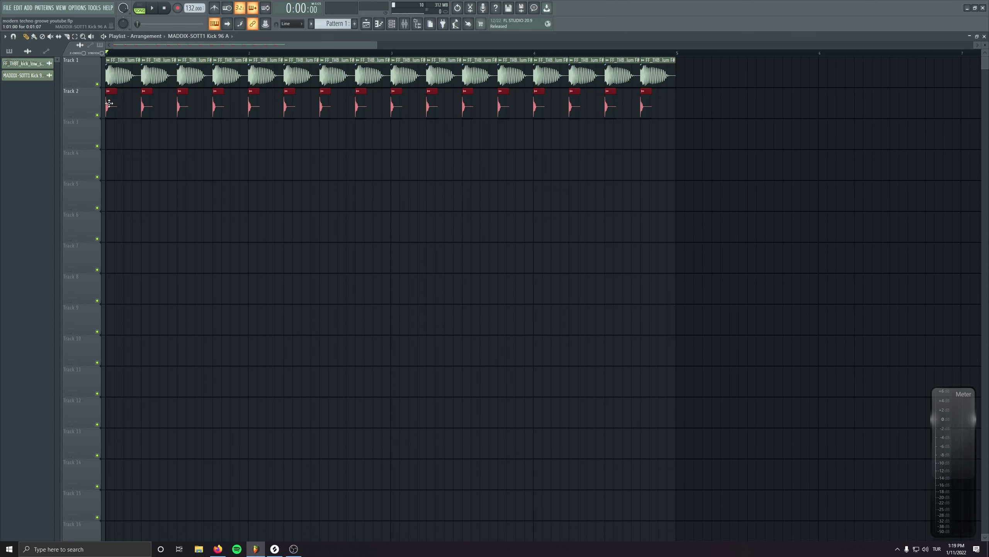
Move all the top kick clips from Track 2 onto Track 1 and consolidate the track to a 32-bit float stereo WAV.
drag(109, 103, 109, 67)
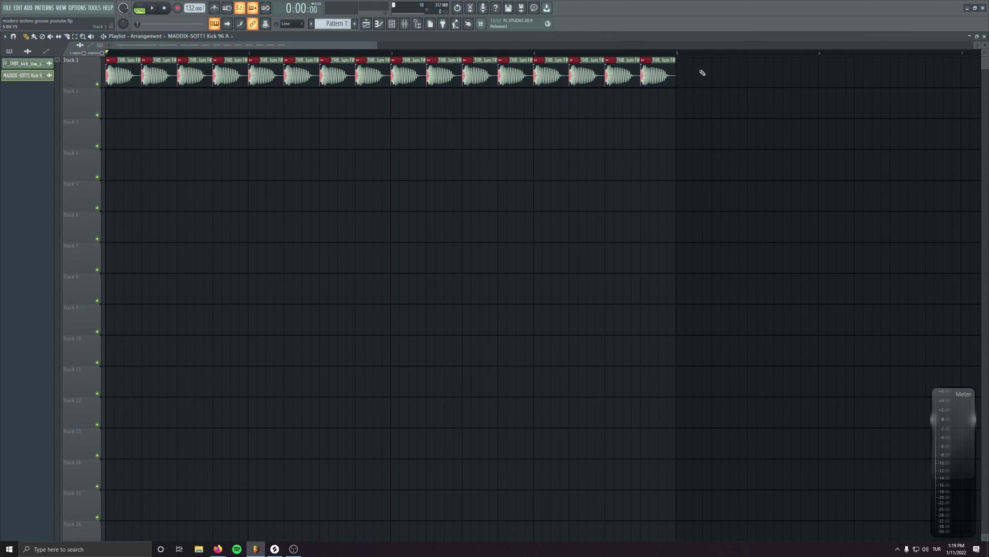
right_click(95, 69)
click(127, 189)
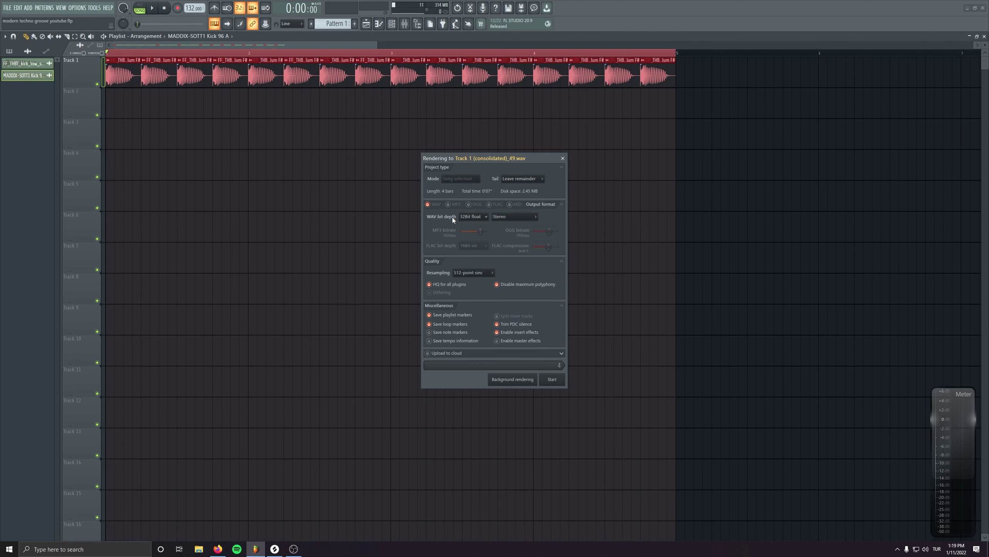
click(555, 381)
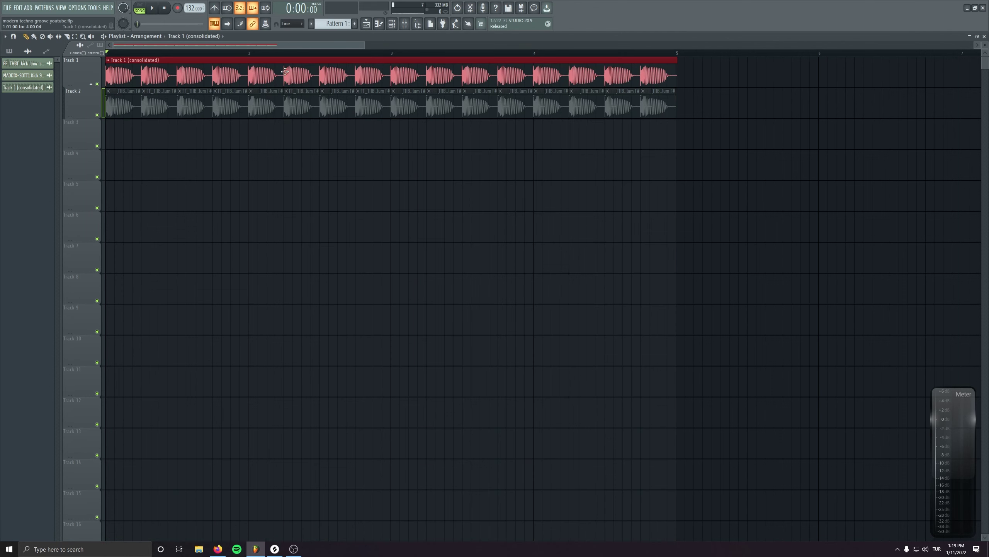
Make the single-kick slice of the consolidated clip on Track 3 a unique sample and play the arrangement.
click(375, 195)
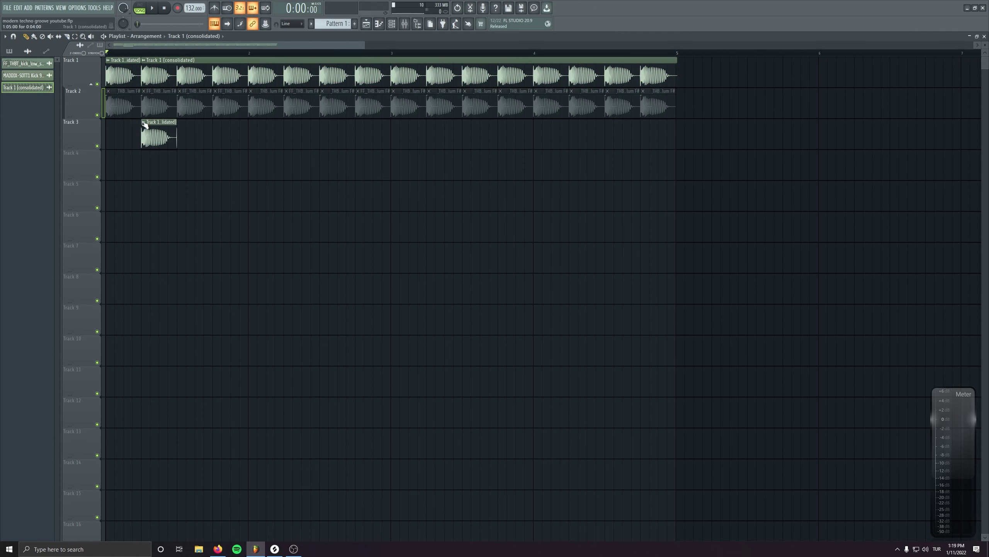
click(143, 122)
key(space)
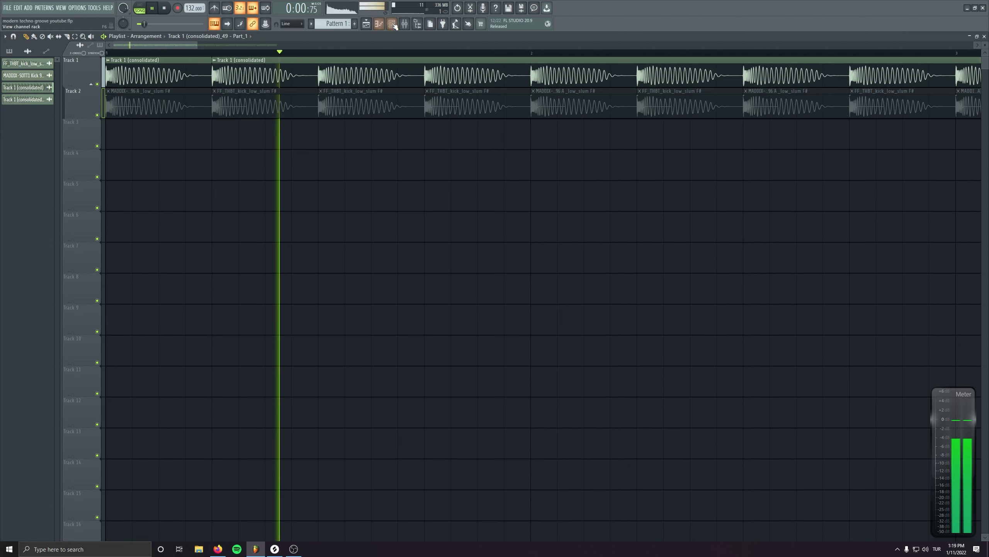
key(space)
Route the consolidated kick clip to mixer track 9, send that track to the Master and name it KICK FINAL.
double_click(393, 73)
drag(205, 55, 205, 52)
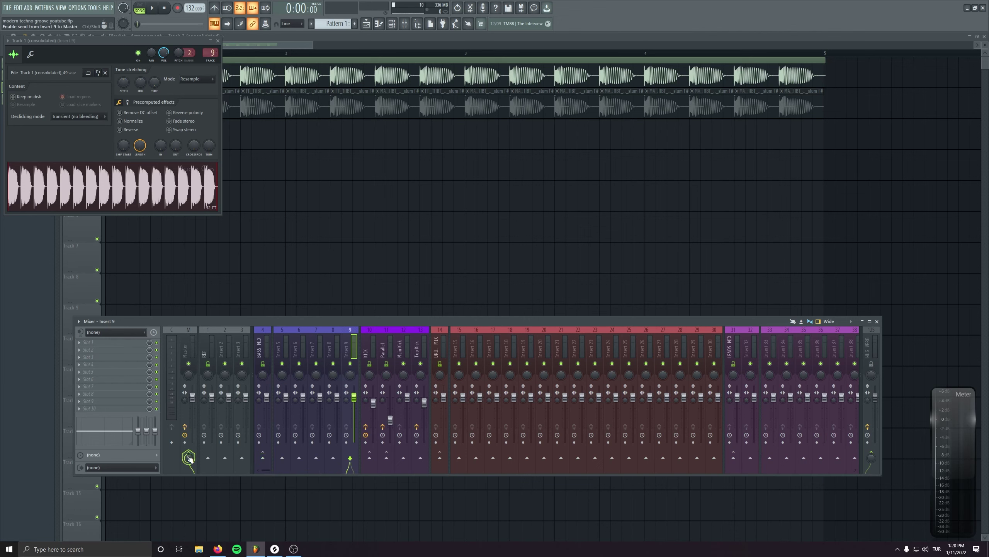
double_click(347, 339)
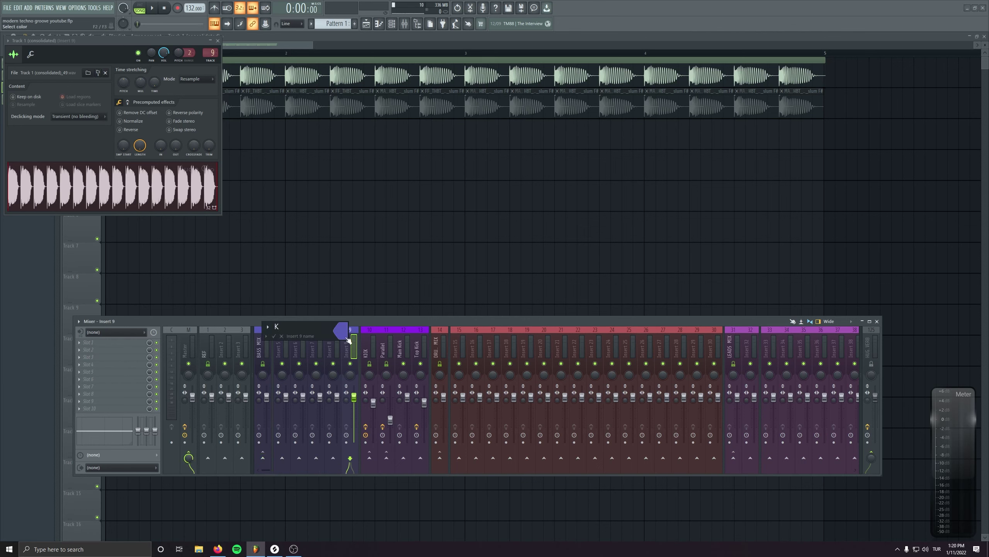
text(KICK FINAL)
key(Return)
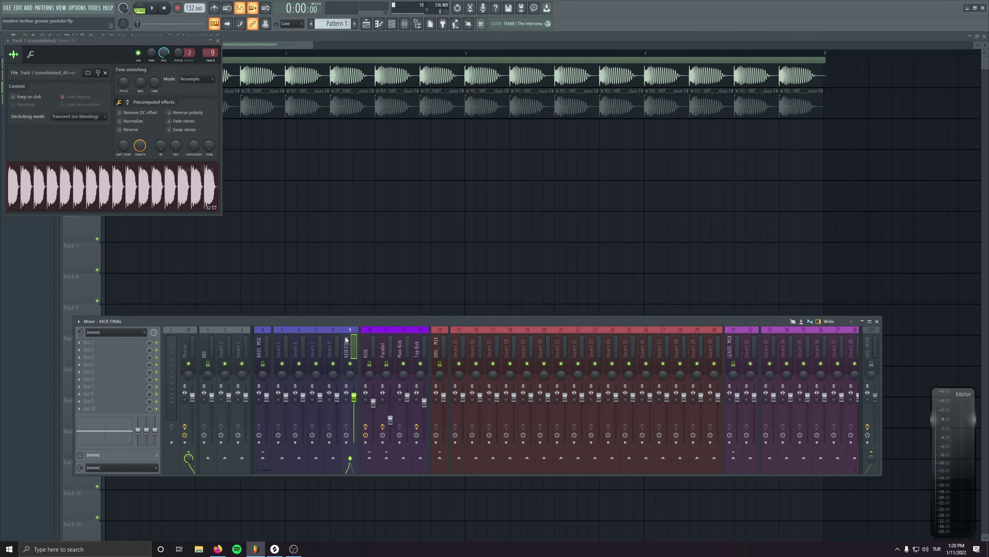
Close the open windows and extend the consolidated clip on Track 1 back to the start of bar 1.
key(F12)
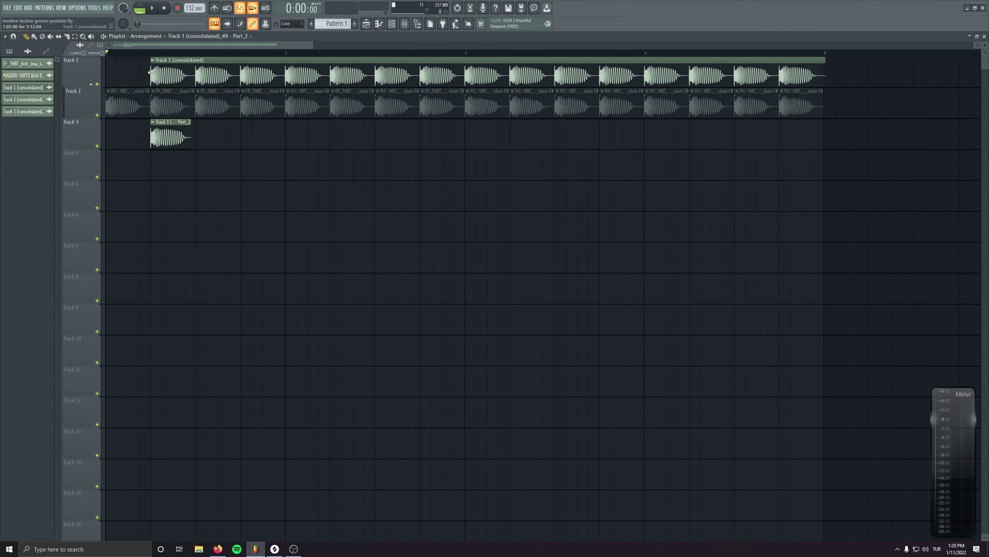
drag(152, 72, 106, 72)
Route the Part_2 kick clip on Track 3 to mixer track 8, send that track to the Master and name it Groove Kick.
double_click(169, 137)
double_click(232, 73)
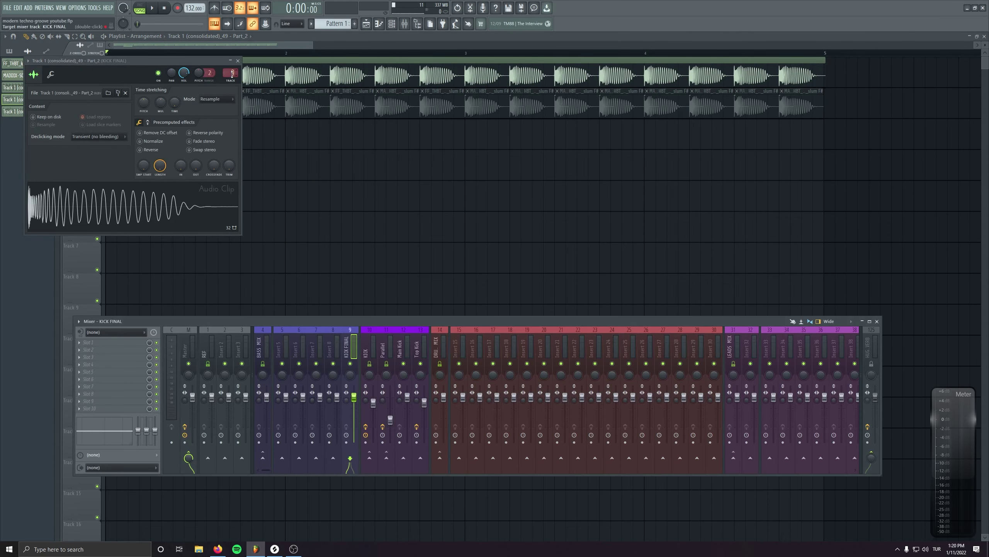
scroll(232, 74, down, 1)
double_click(340, 344)
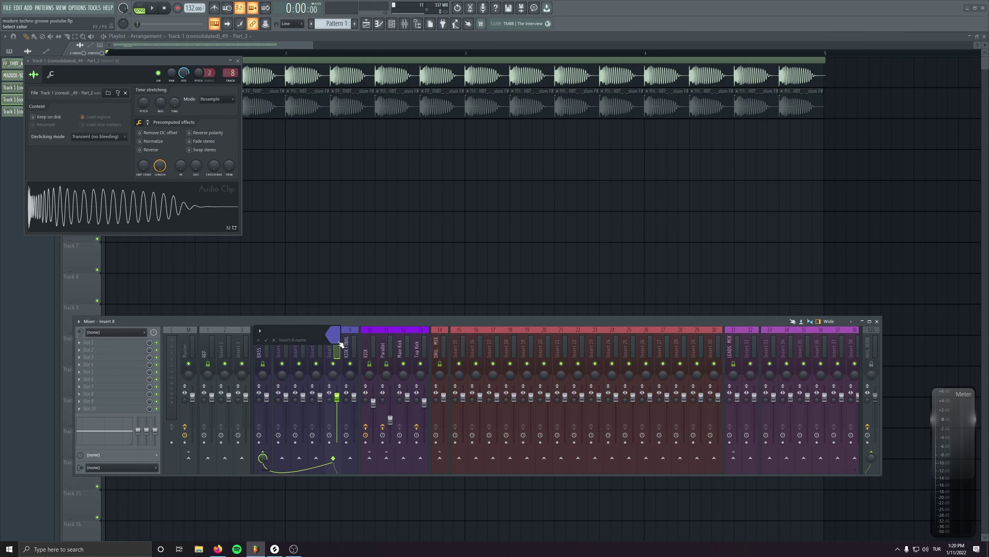
text(Groove Kick)
key(Return)
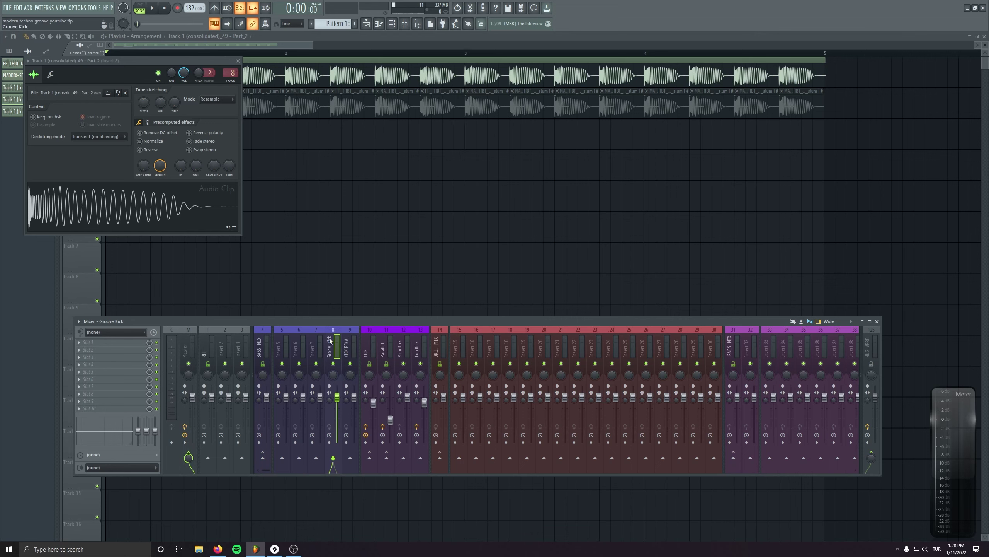
click(353, 337)
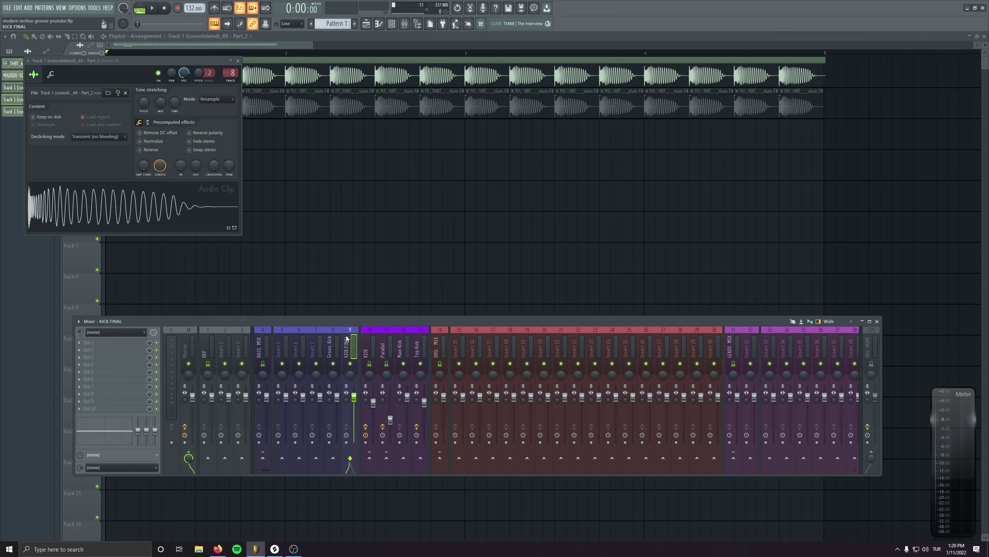
click(238, 60)
key(F9)
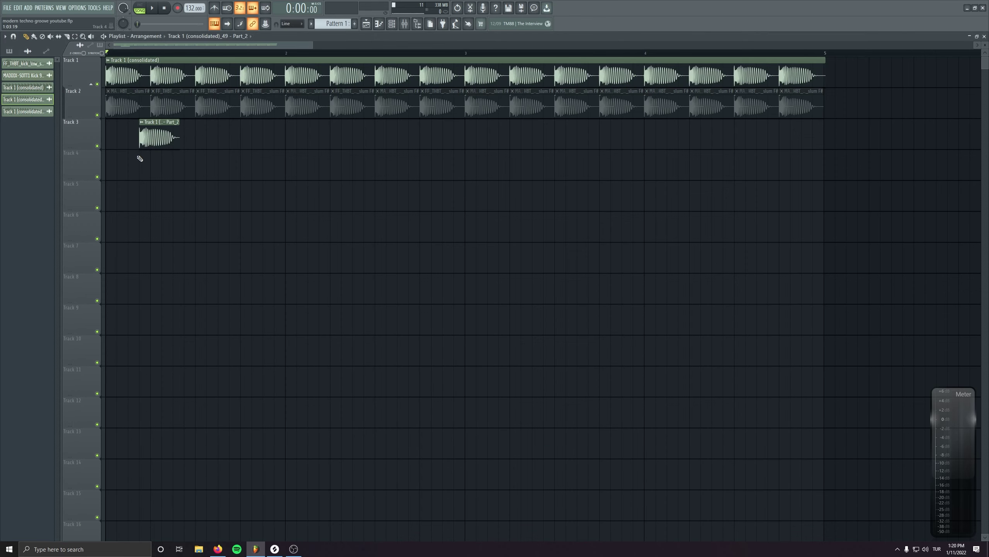
Set the playlist loop selection to bar 1 and audition it with the extra kick on Track 3.
ctrl+scroll(209, 166, up, 3)
drag(569, 54, 107, 53)
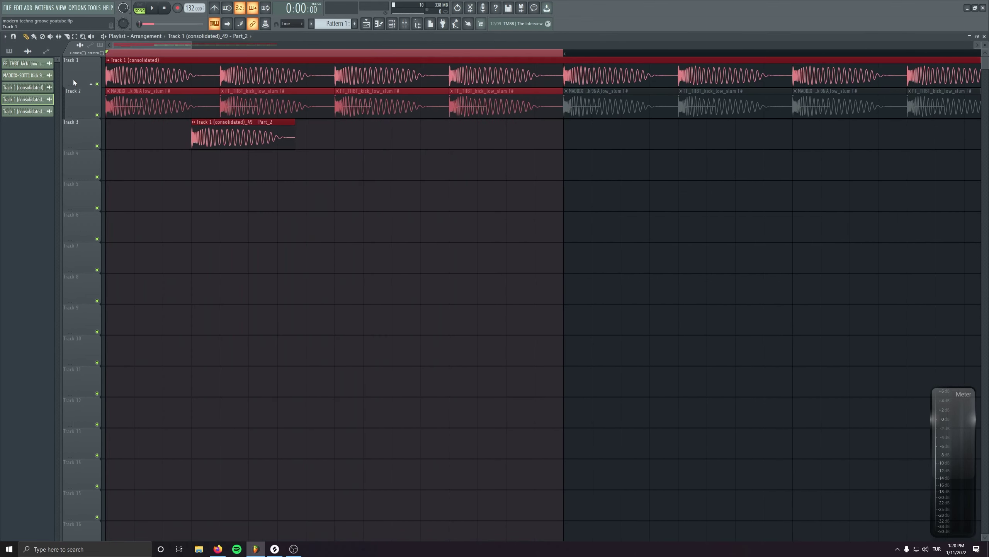
key(space)
key(space)
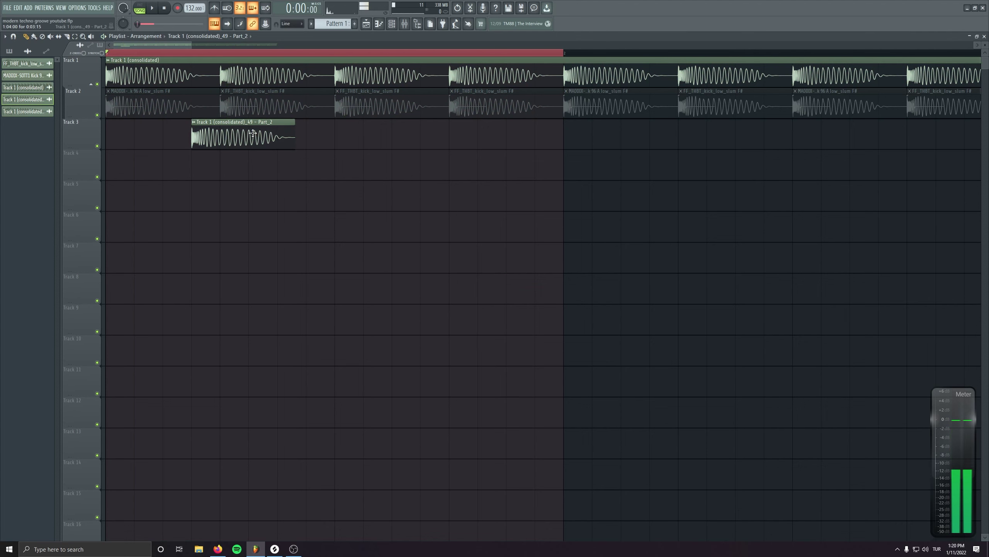
Set the quick fade out of the Part_2 kick clip to 65% during playback and close its settings.
double_click(273, 134)
drag(177, 69, 193, 205)
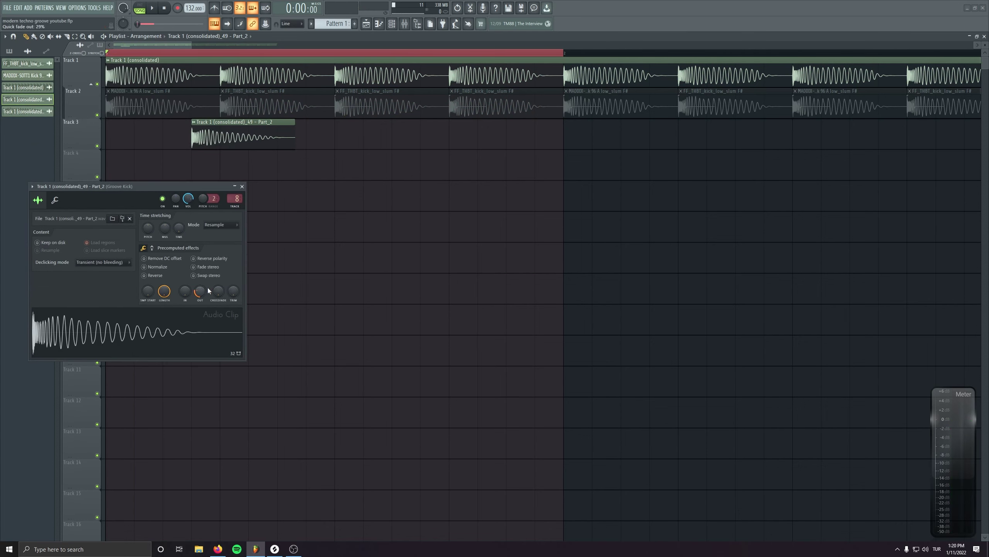
drag(200, 291, 201, 293)
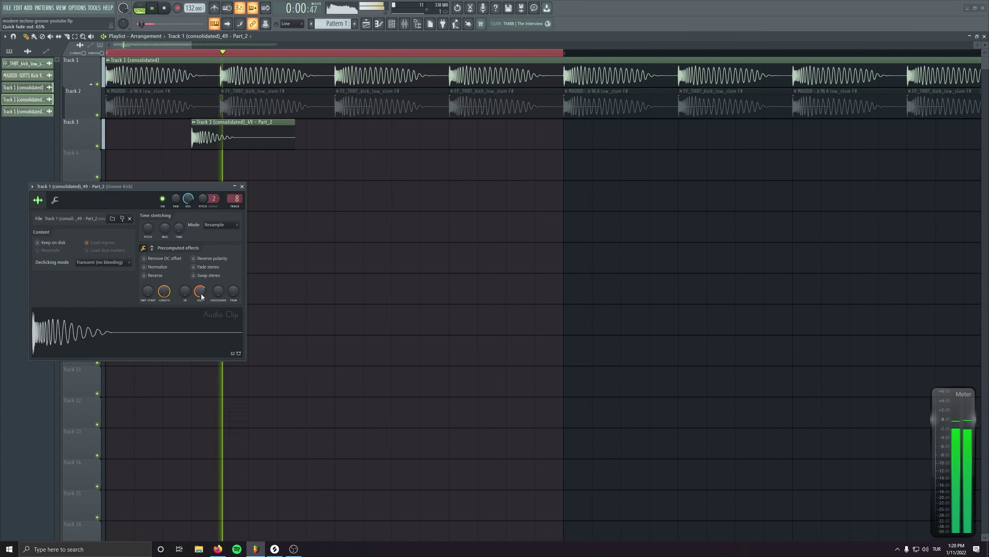
click(242, 187)
Arrange the Part_2 kick clips on steps 4, 7, 12 and 15 of bar 1 on Track 3 and play the loop.
drag(230, 141, 214, 142)
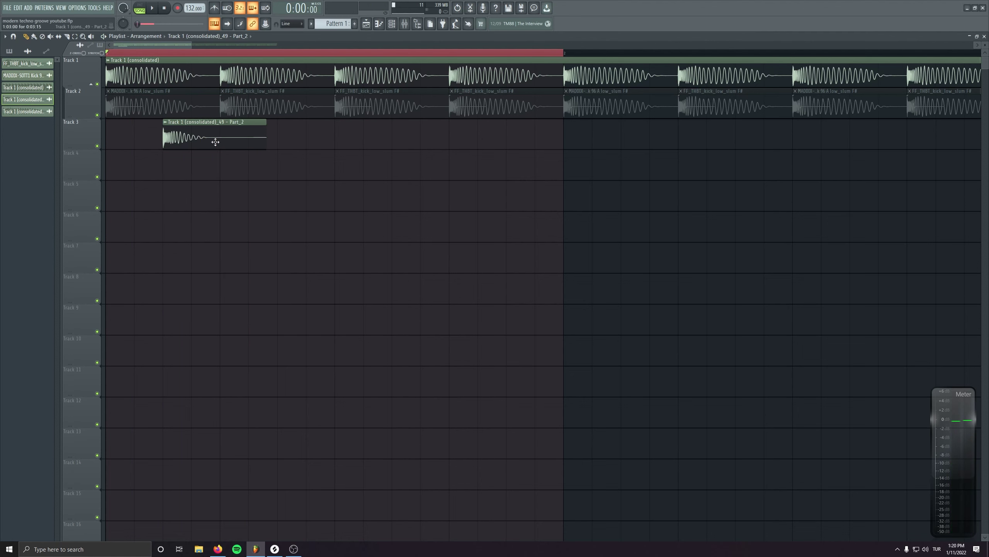
key(space)
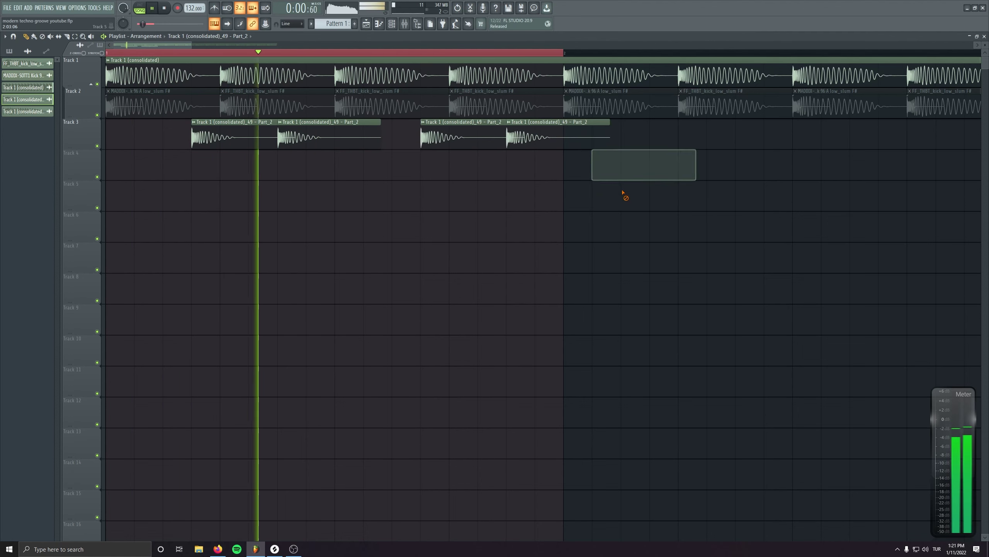
Select all four Part_2 kick clips on Track 3 and shorten them together to about one and a half steps each.
drag(644, 134, 218, 143)
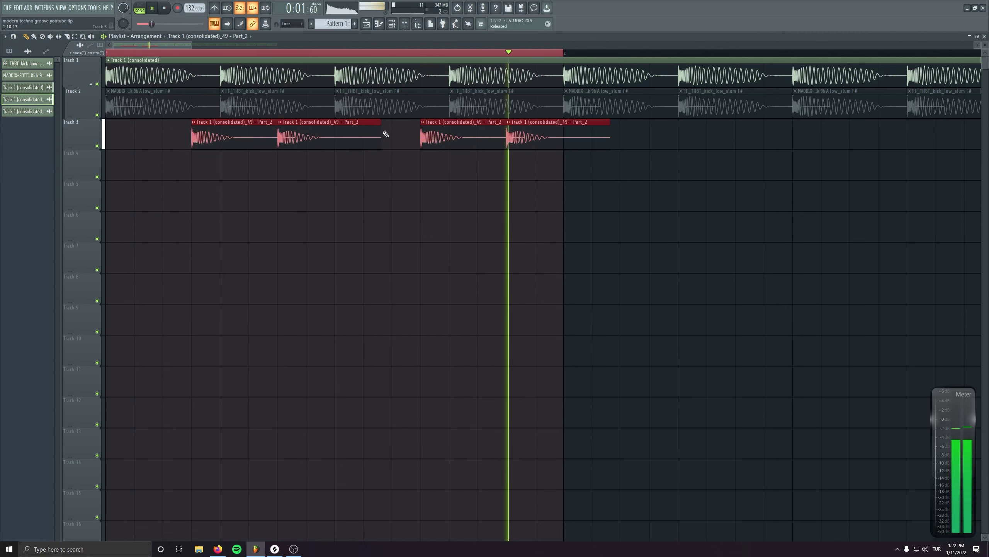
drag(380, 133, 330, 133)
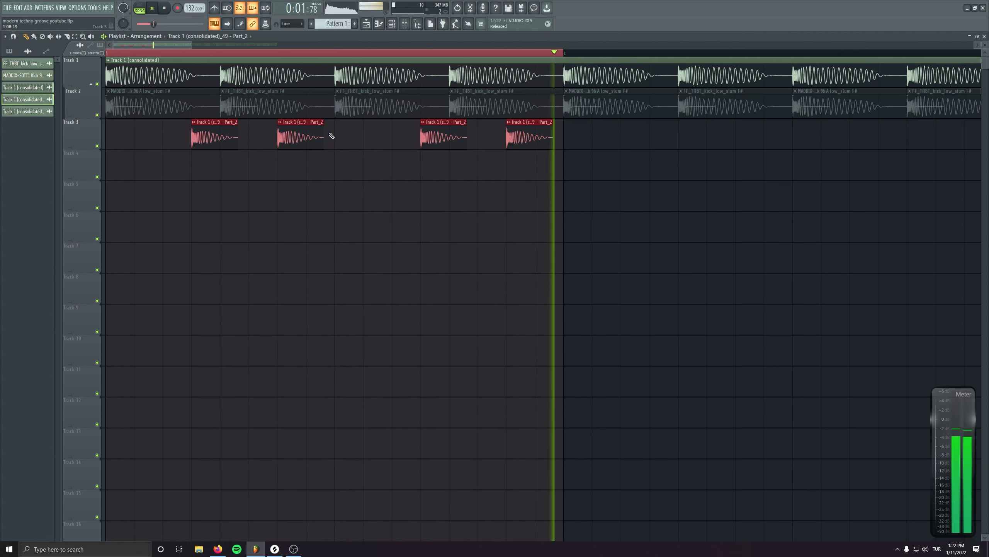
drag(696, 243, 605, 276)
key(space)
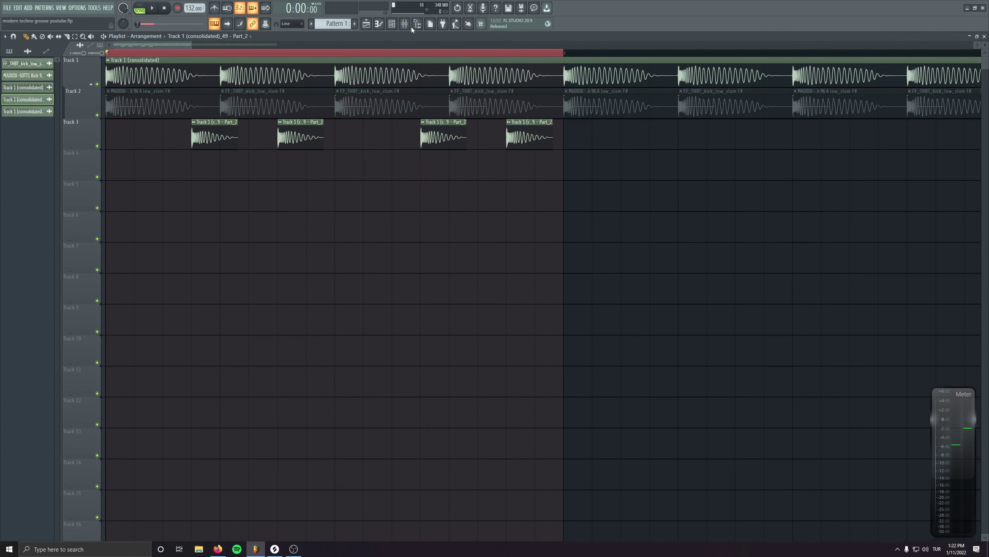
Load the 20Hz + 18kHz cut preset in Fruity parametric EQ 2 on the Groove Kick mixer track.
click(407, 25)
click(103, 341)
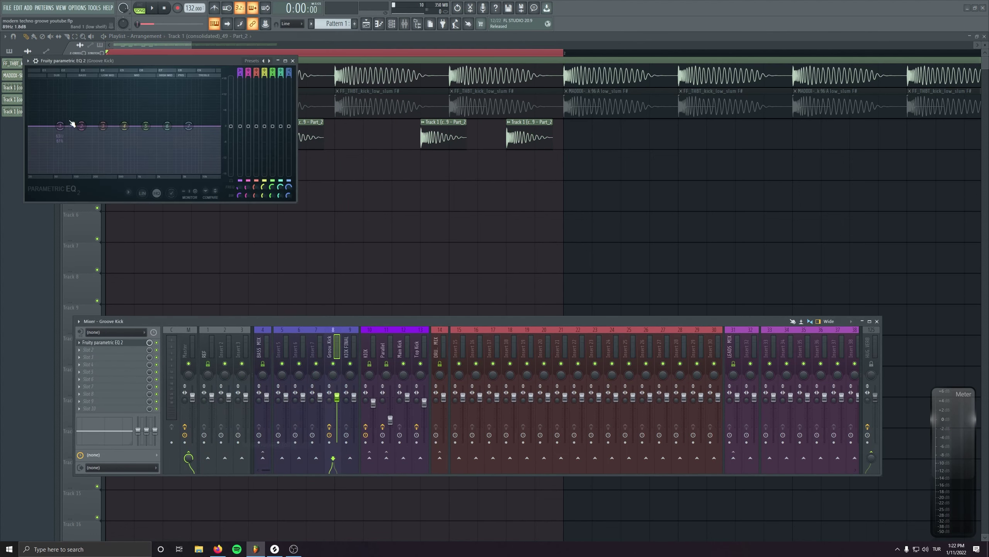
click(28, 60)
mouse_move(42, 92)
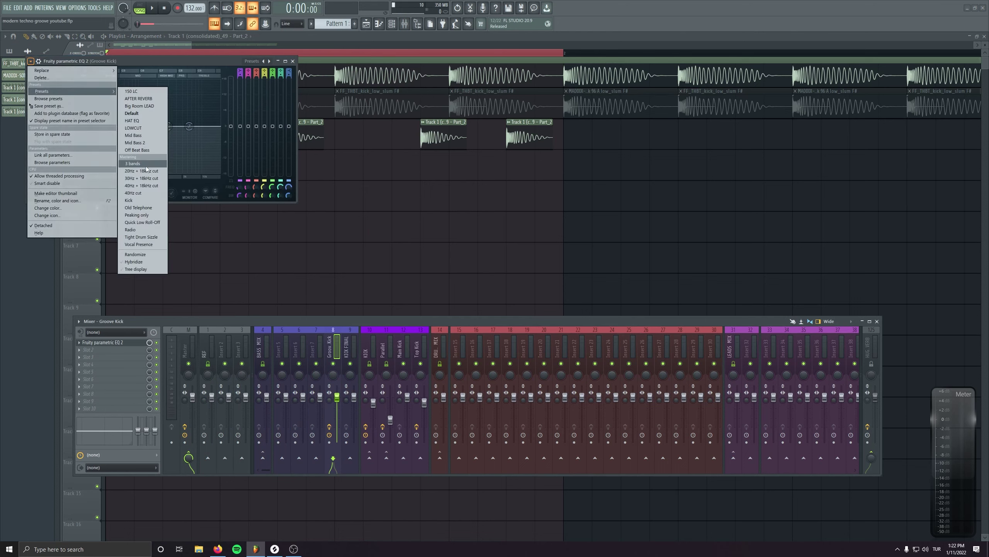
click(141, 170)
drag(142, 65, 265, 148)
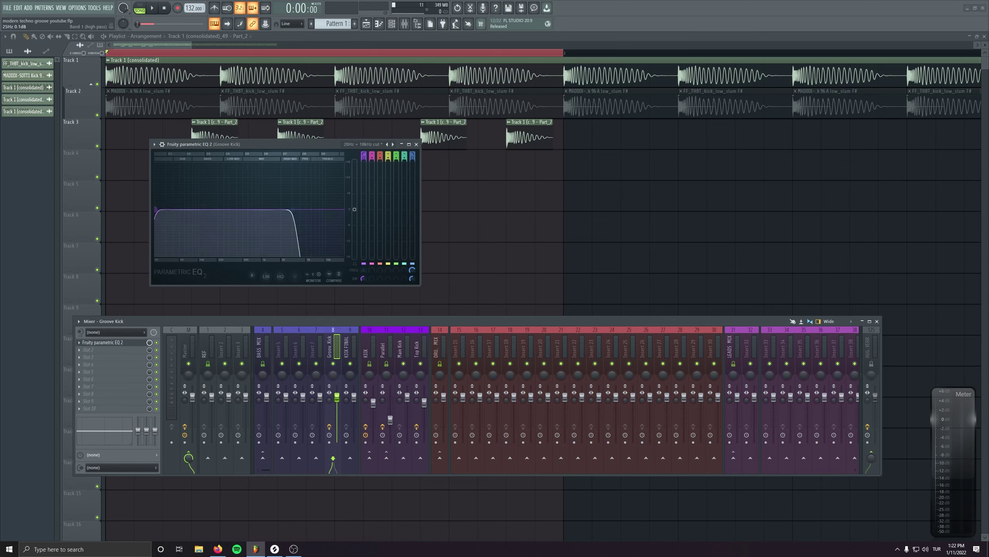
Narrow the Groove Kick EQ during playback, with the low cut at about 76 Hz and a much lower high cut.
drag(252, 143, 275, 174)
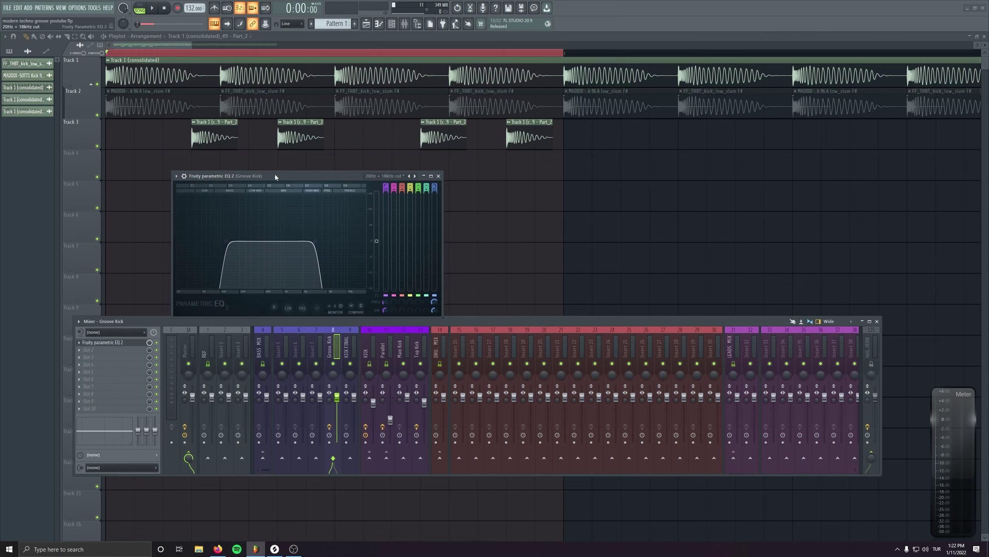
drag(275, 173, 273, 170)
key(space)
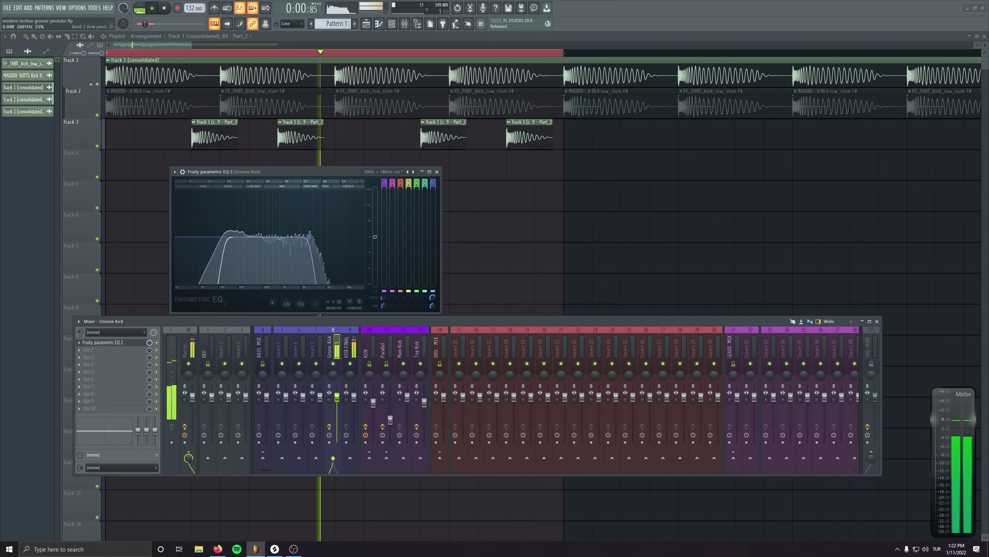
drag(253, 236, 210, 236)
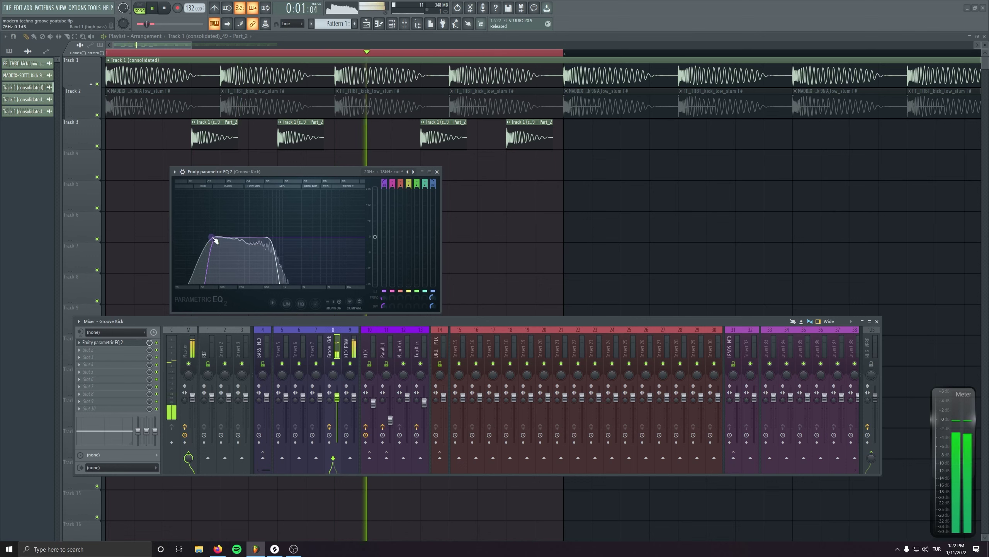
drag(272, 237, 298, 240)
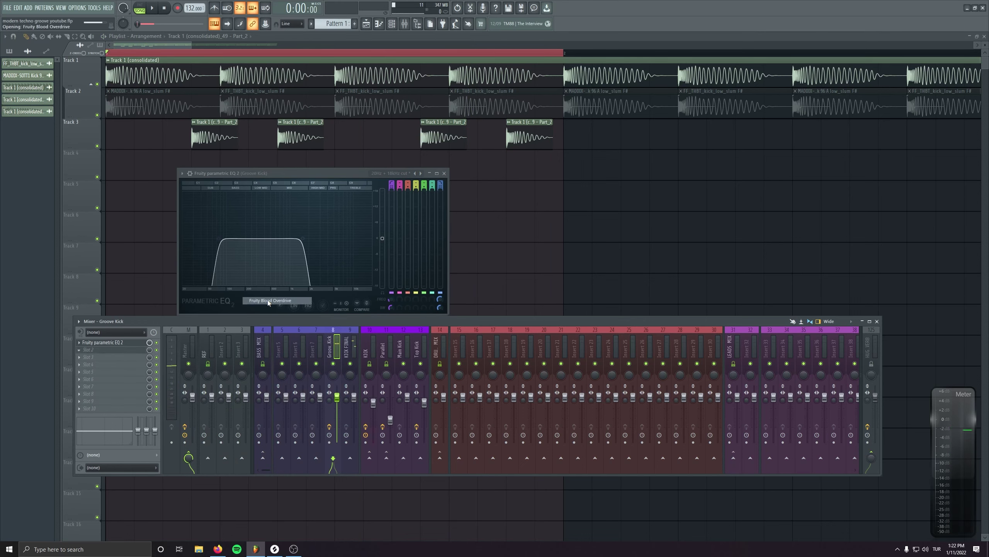
Add Fruity Blood Overdrive before the EQ on Groove Kick, lower the track's volume and raise the pre amp to about 0.60 during playback.
drag(103, 78, 258, 152)
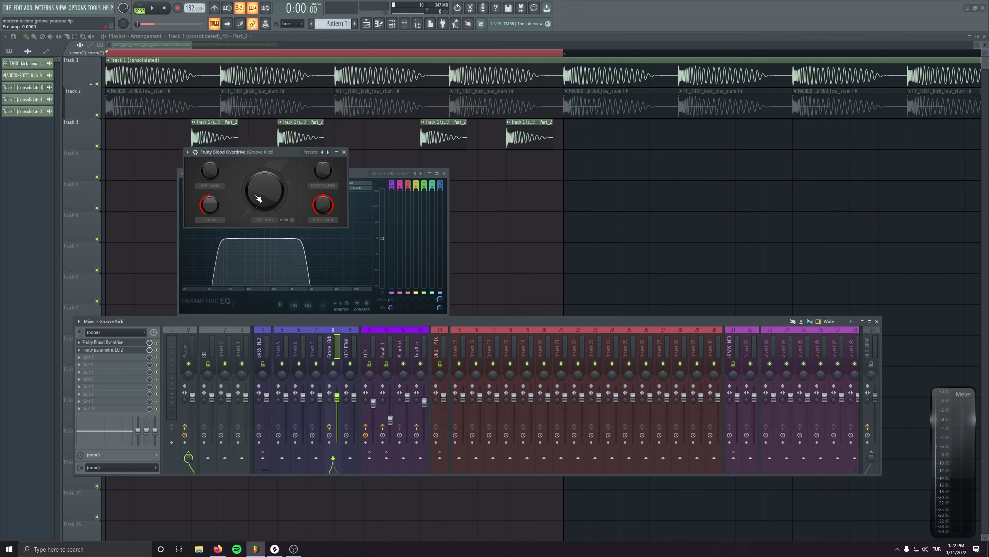
key(space)
drag(259, 198, 259, 178)
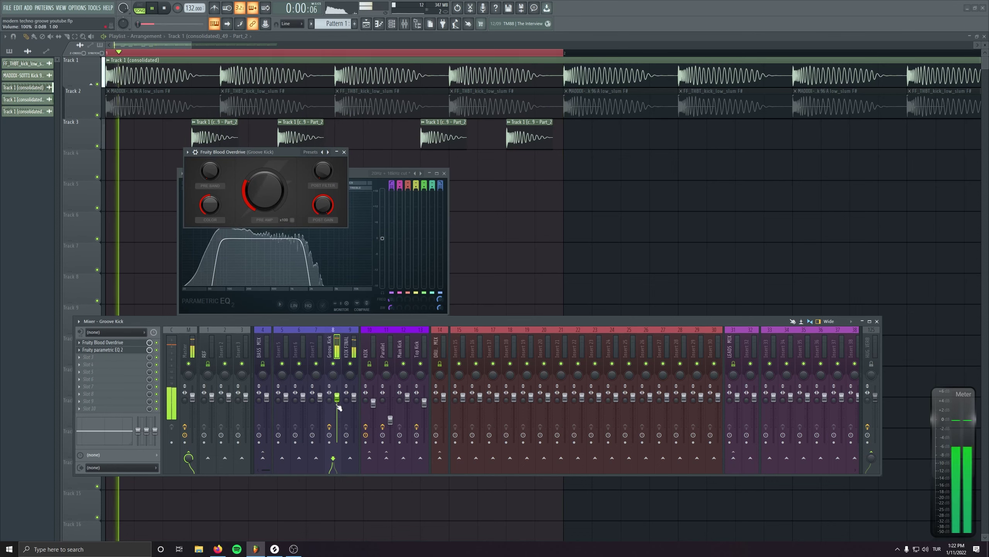
drag(338, 407, 338, 416)
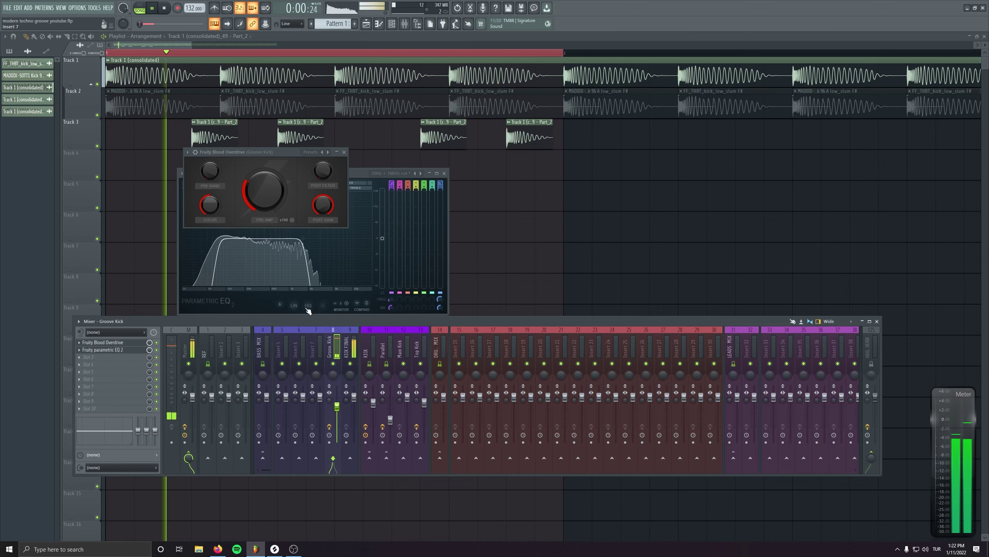
drag(323, 201, 322, 209)
drag(266, 194, 266, 172)
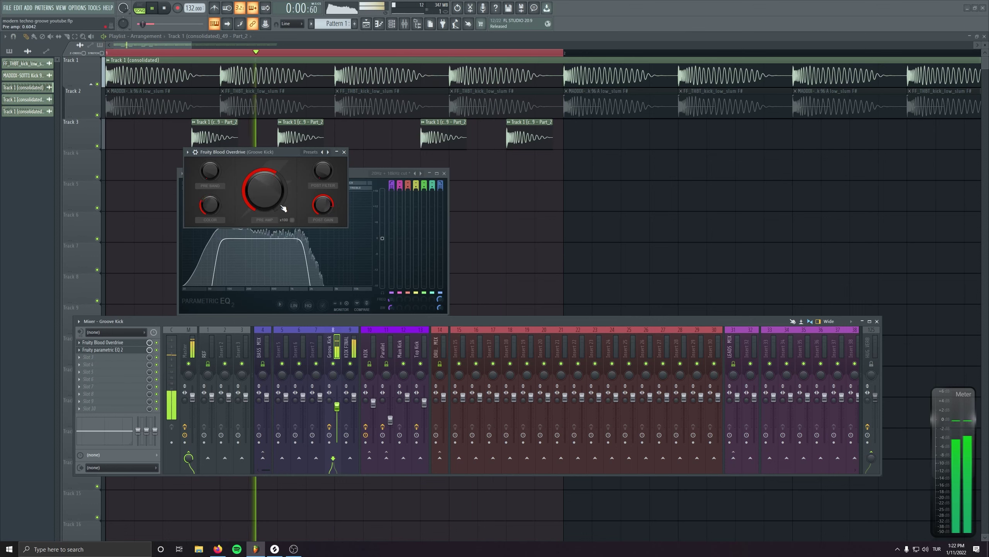
Reduce the overdrive's pre amp, rebalance its post gain and the Groove Kick volume, and close the effects and mixer.
drag(323, 205, 323, 207)
drag(337, 406, 337, 411)
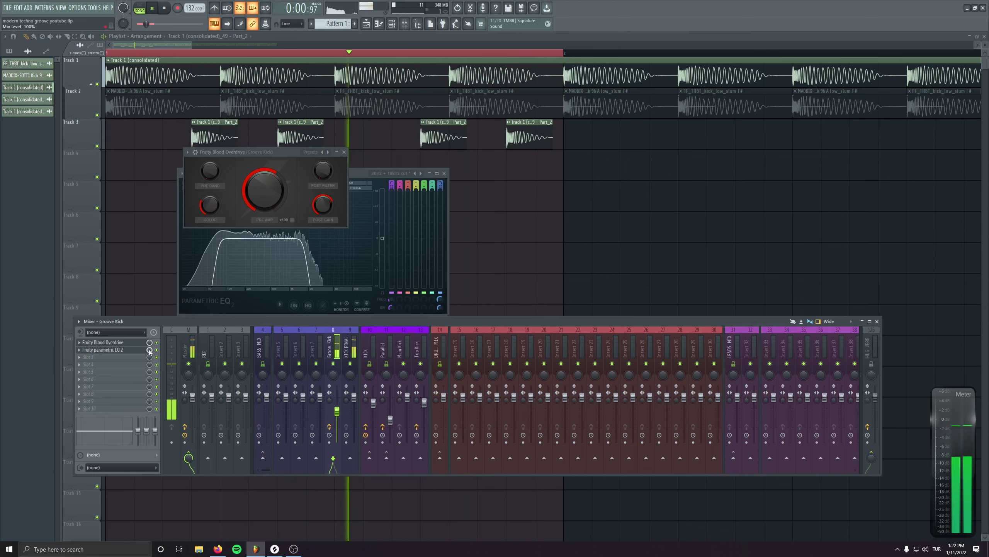
mouse_move(150, 343)
mouse_down()
mouse_move(150, 360)
mouse_move(149, 343)
mouse_up()
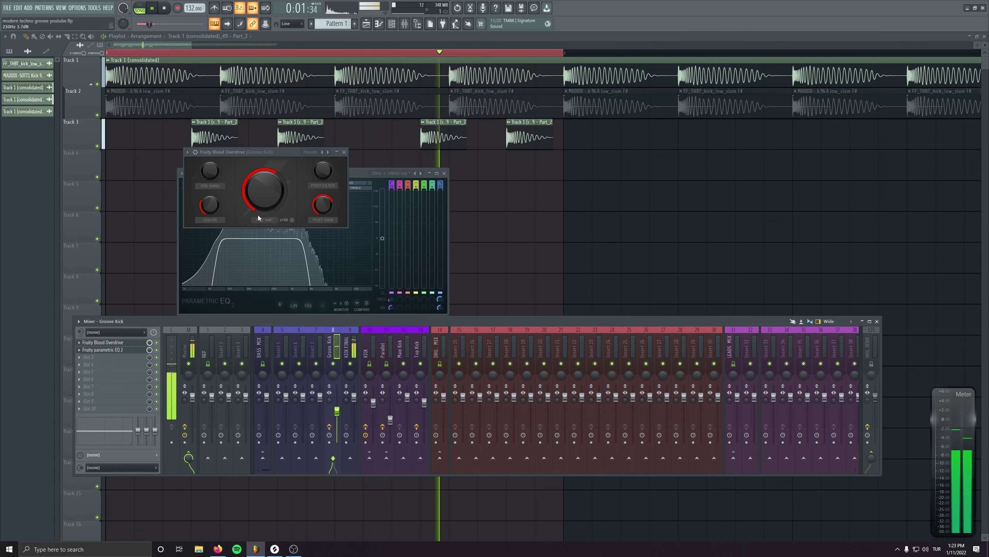
drag(258, 215, 258, 230)
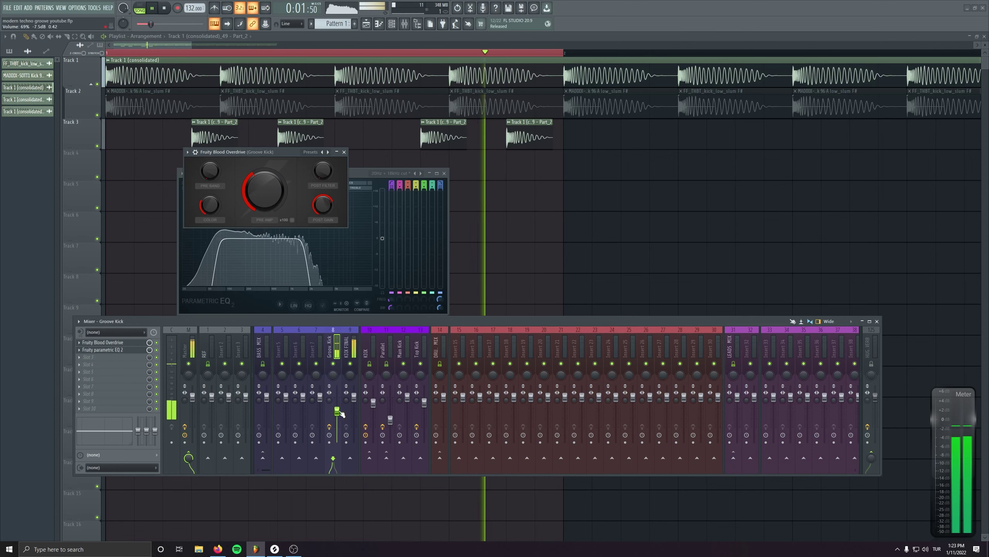
drag(338, 412, 338, 406)
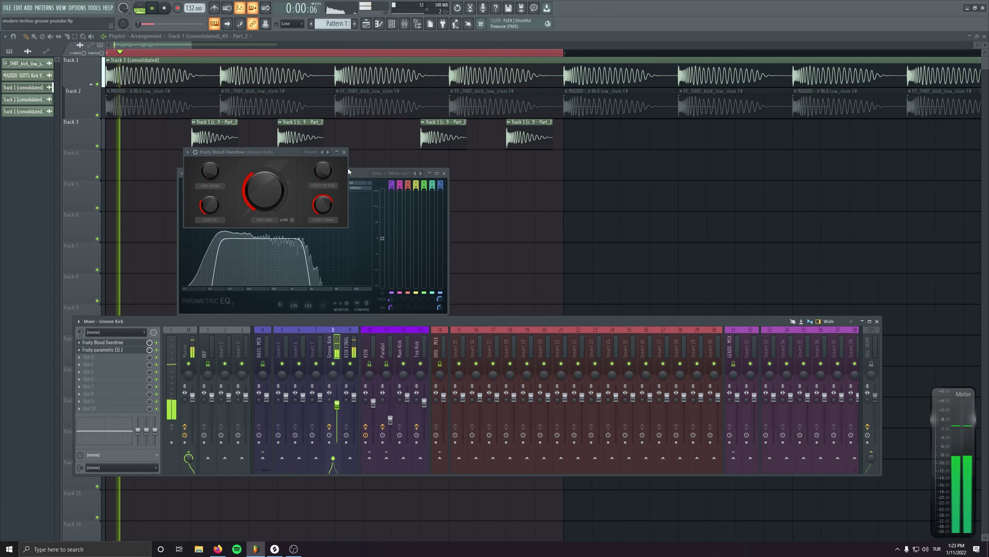
key(space)
click(344, 152)
click(444, 173)
key(F9)
Make the Part_2 clip on Track 4 unique, reverse it and set its quick fade in to 20%.
right_click(166, 155)
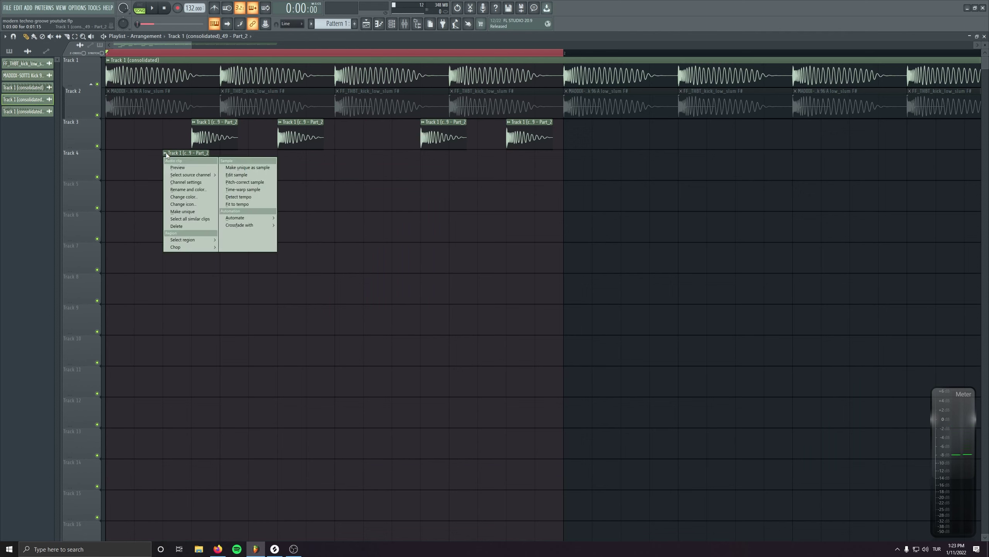
click(193, 212)
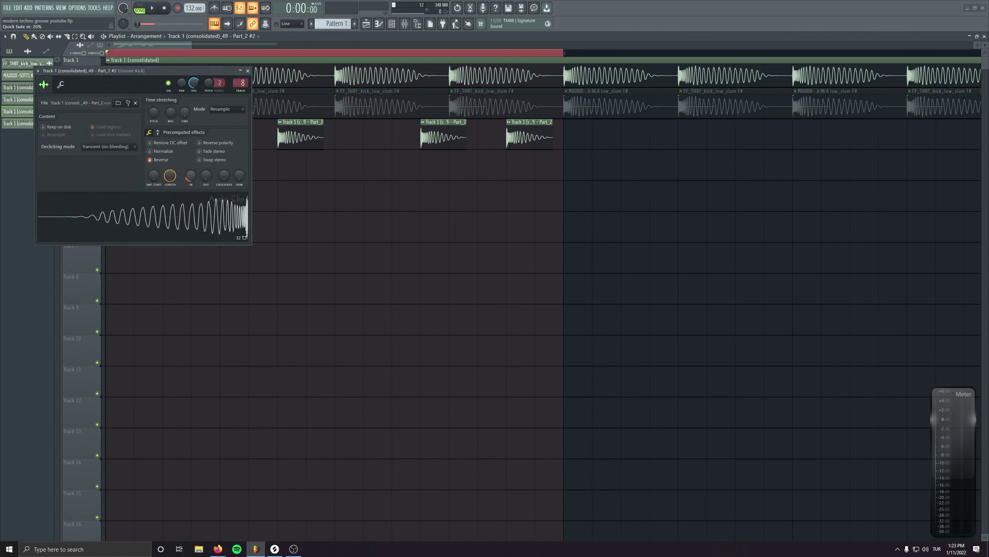
click(247, 71)
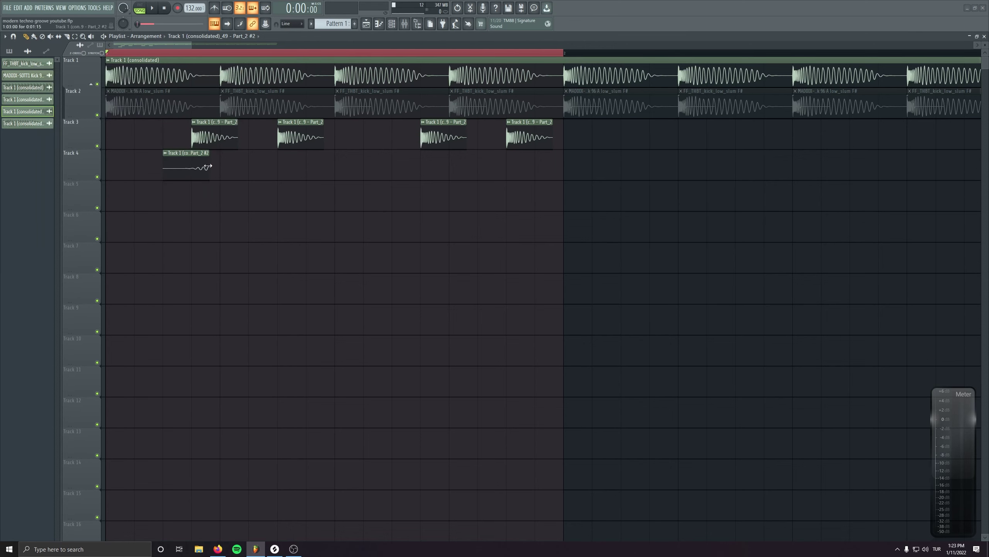
Solo Track 4, trim the reversed clip to two steps and position it to end at the first Part_2 kick.
ctrl+click(97, 177)
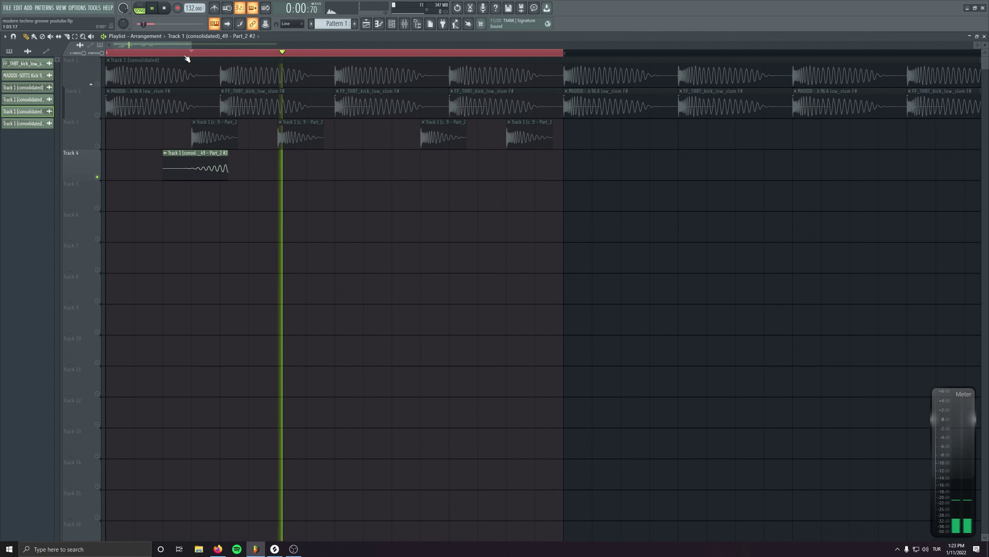
scroll(188, 49, up, 3)
key(space)
drag(415, 165, 266, 167)
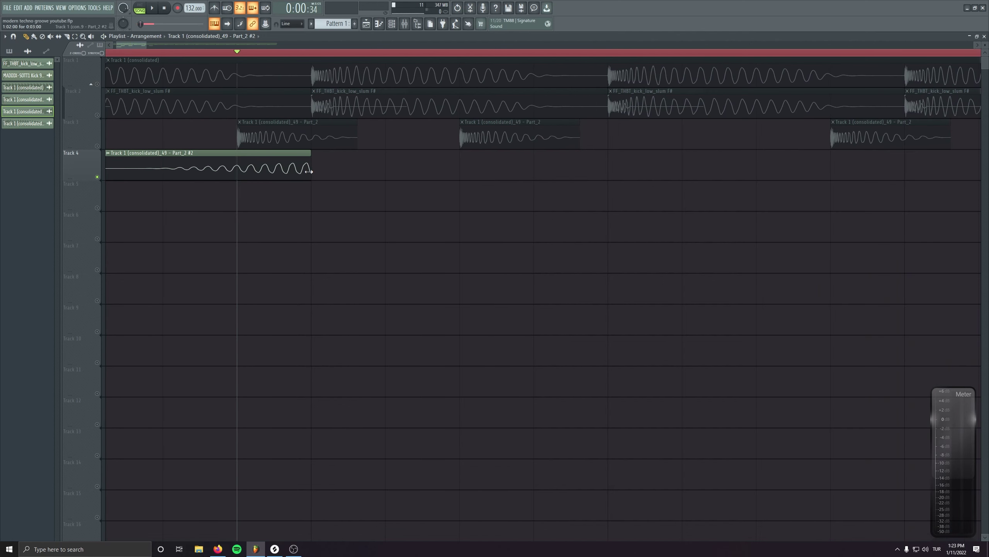
scroll(311, 172, left, 2)
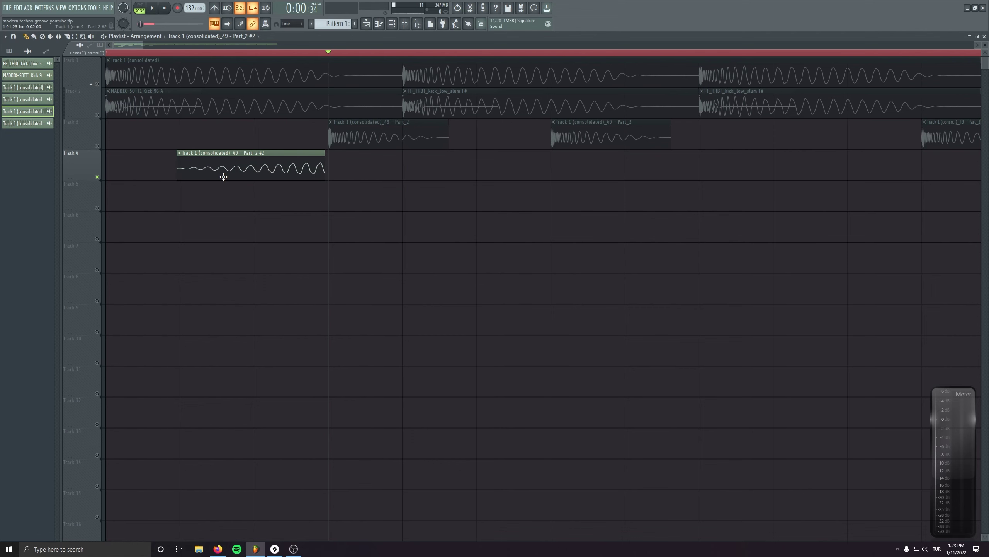
click(151, 55)
scroll(275, 269, down, 2)
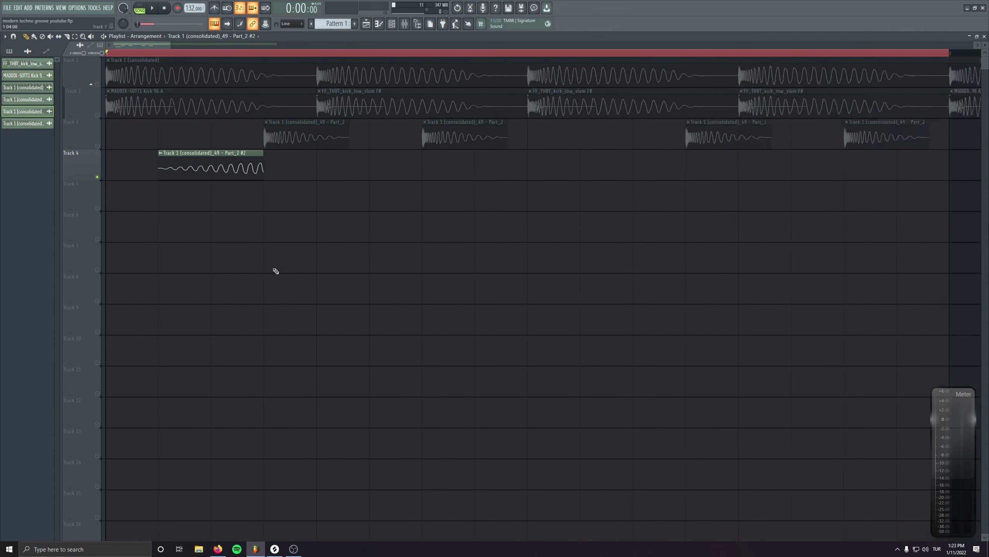
Unmute Track 3 and audition its kick clips together with the reversed clip on Track 4.
click(98, 84)
right_click(98, 84)
right_click(99, 85)
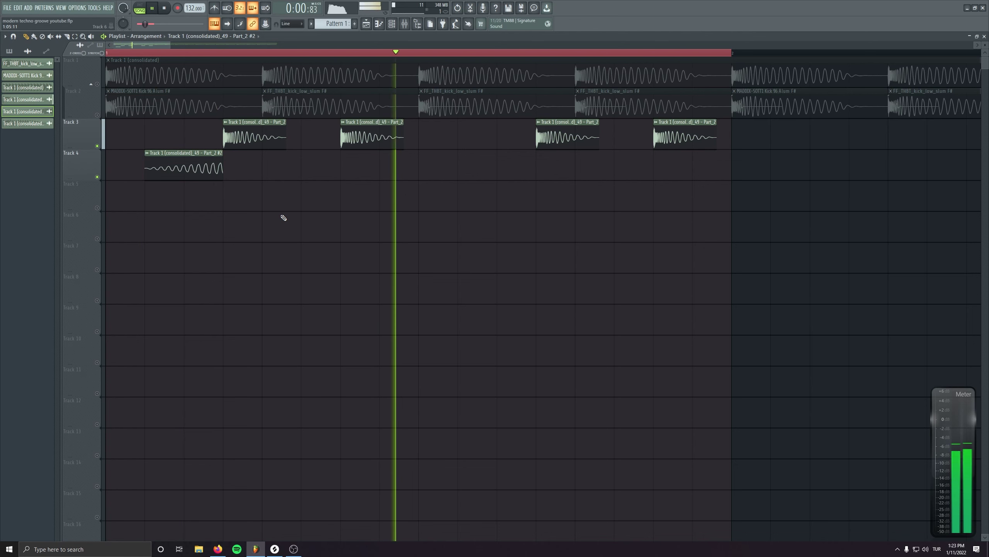
key(space)
Duplicate the reversed clip on Track 4, place the two copies leading into the first and fourth Part_2 kicks, and unmute Track 1.
key(space)
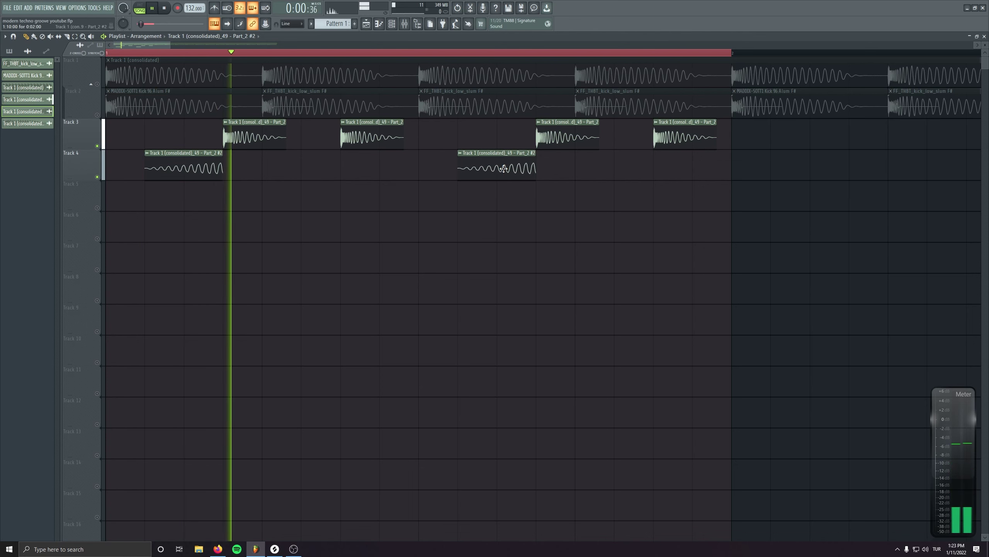
key(space)
drag(186, 167, 303, 165)
key(space)
click(98, 84)
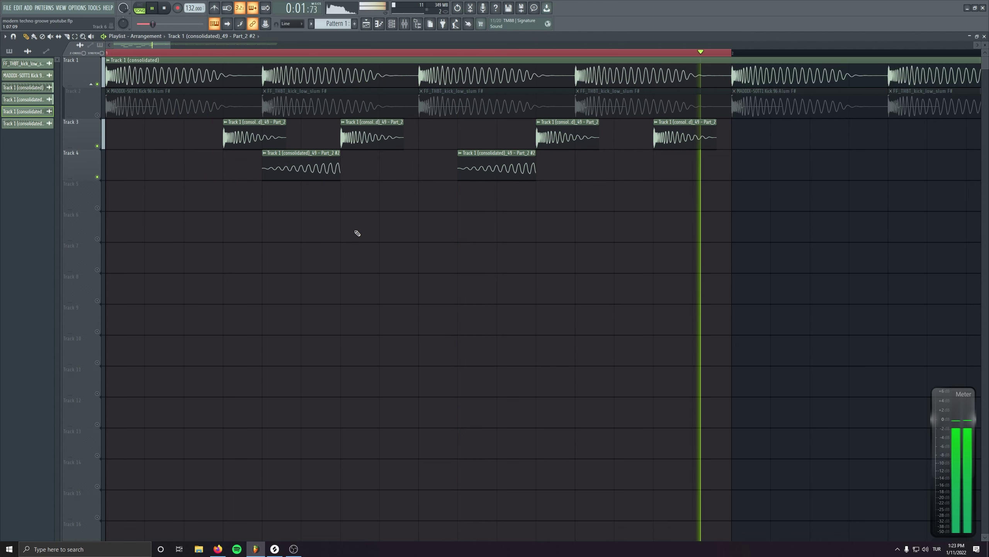
drag(296, 171, 609, 173)
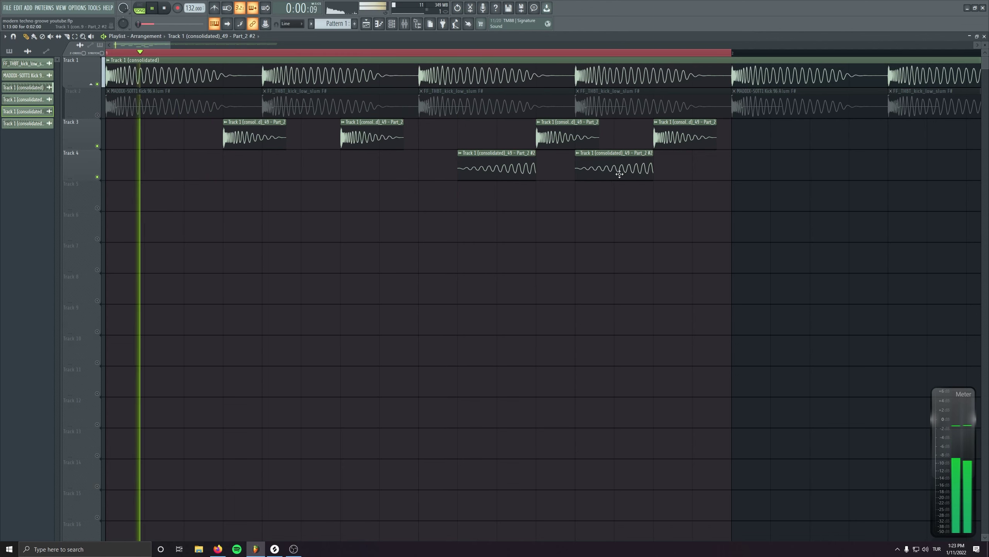
drag(517, 168, 212, 175)
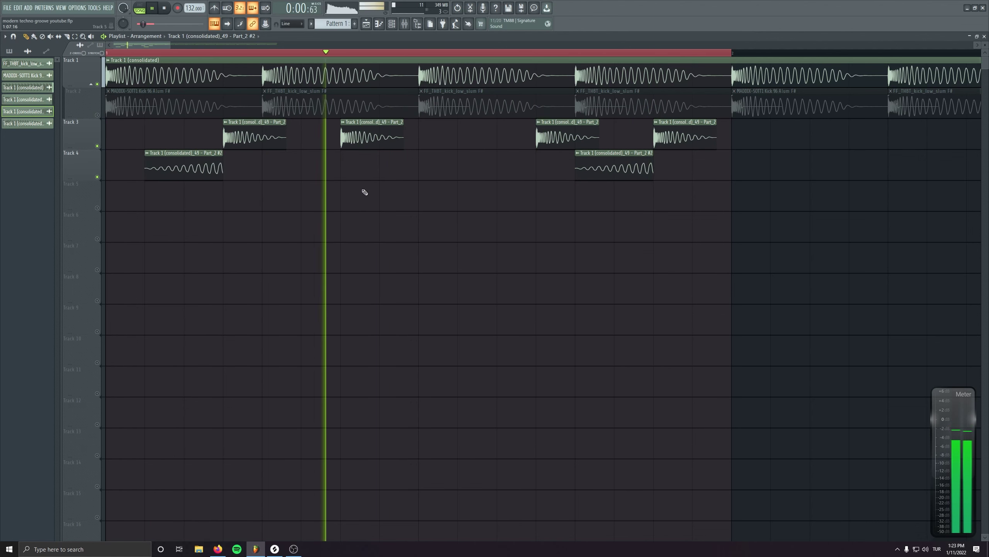
Raise the Groove Kick EQ's high cut to about 3.8 kHz during playback and compare the sound with the overdrive bypassed.
double_click(187, 167)
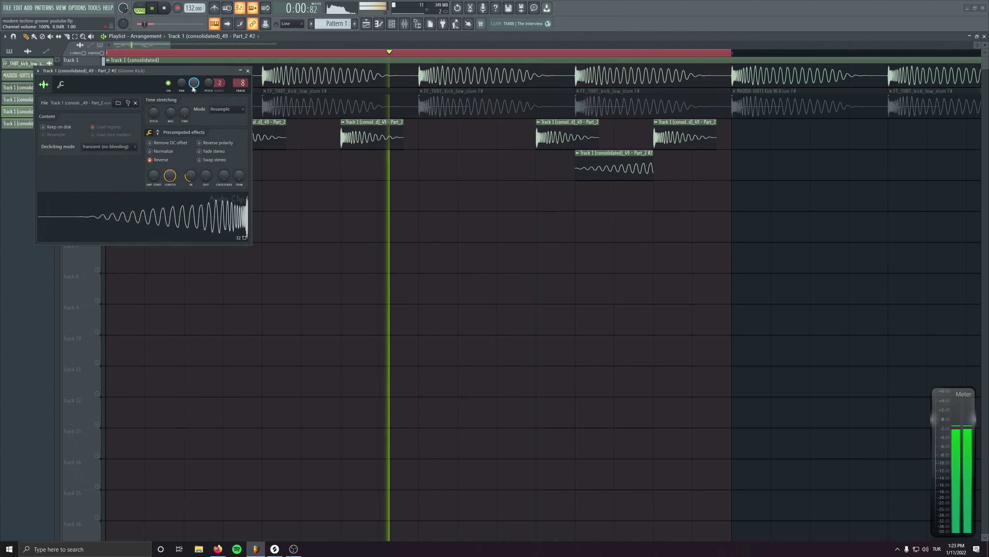
click(407, 26)
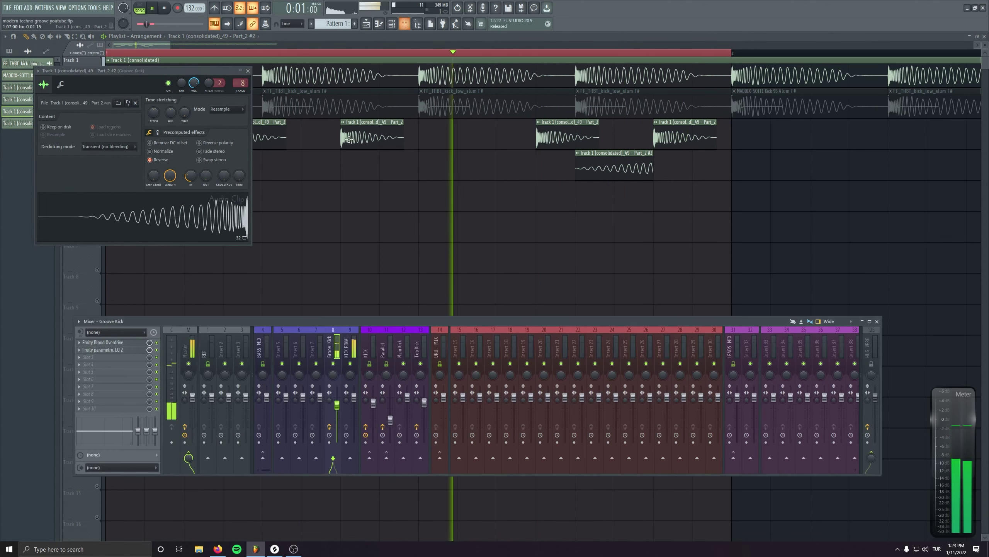
click(117, 350)
drag(287, 249, 326, 241)
click(149, 347)
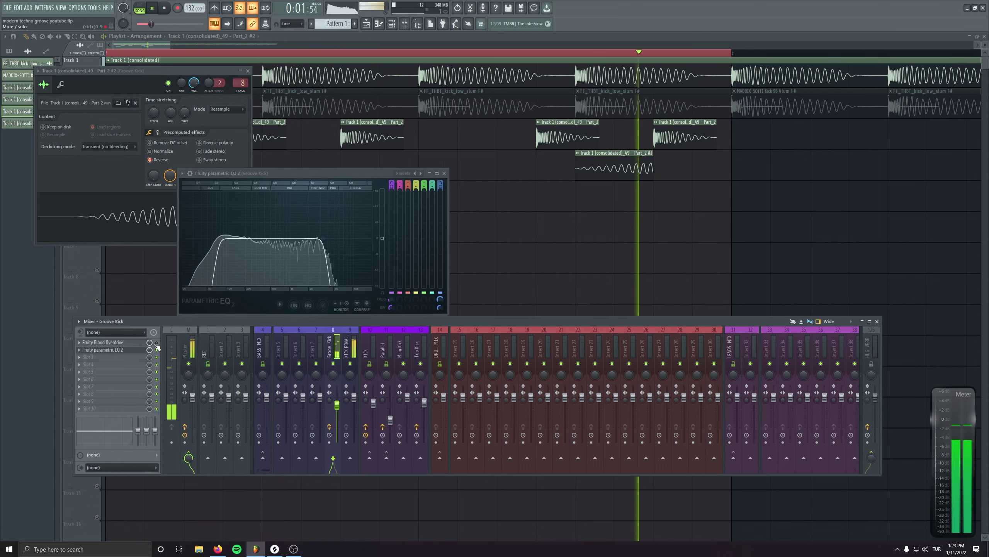
Soften the EQ's high-cut slope to 65%, set the low cut to about 102 Hz, raise the high cut and fine-tune the Groove Kick volume.
scroll(326, 239, up, 4)
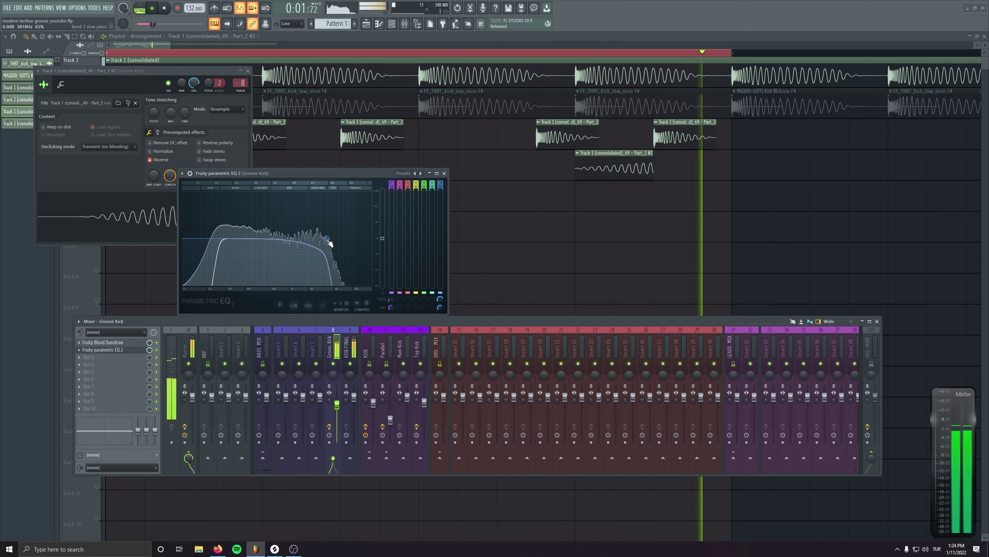
drag(327, 239, 321, 239)
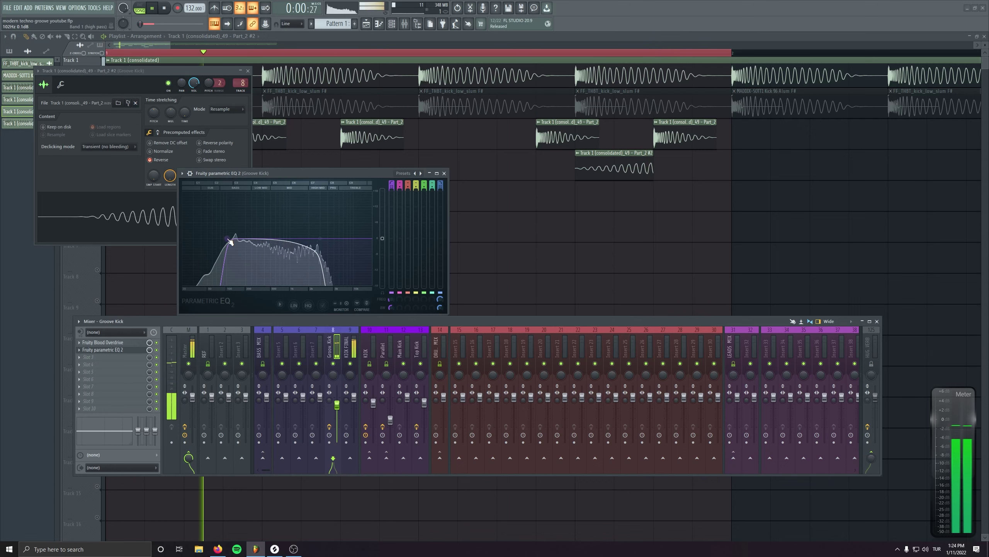
drag(334, 242, 358, 240)
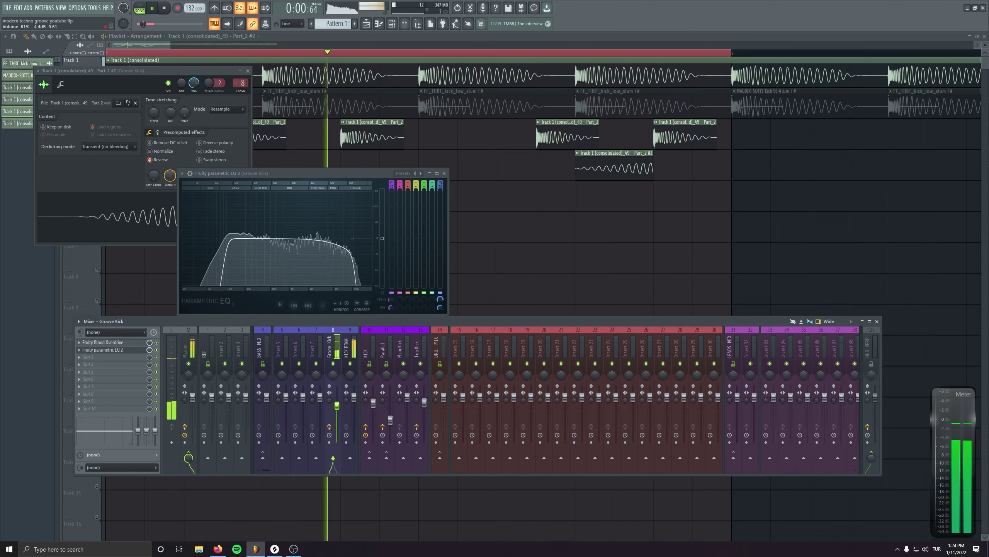
drag(337, 405, 337, 408)
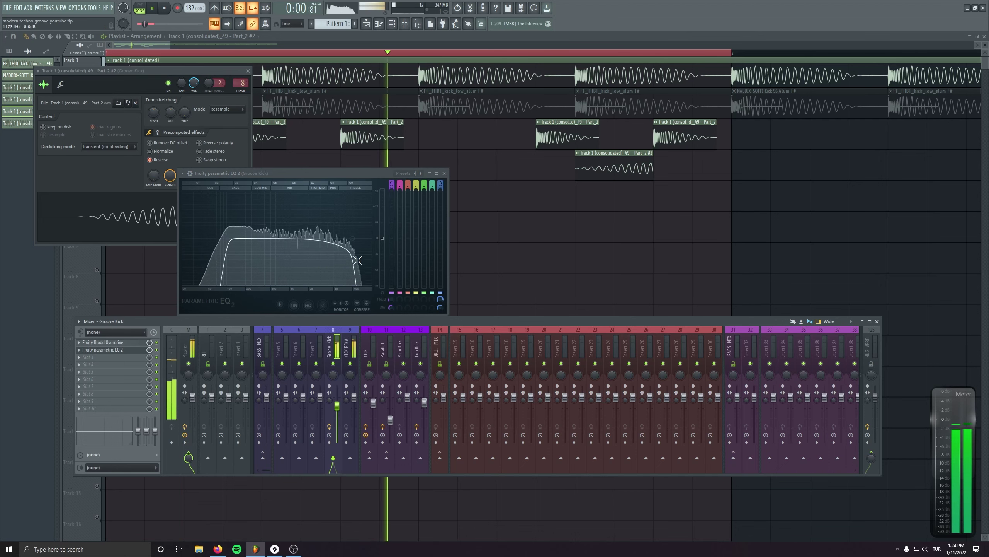
drag(353, 238, 351, 239)
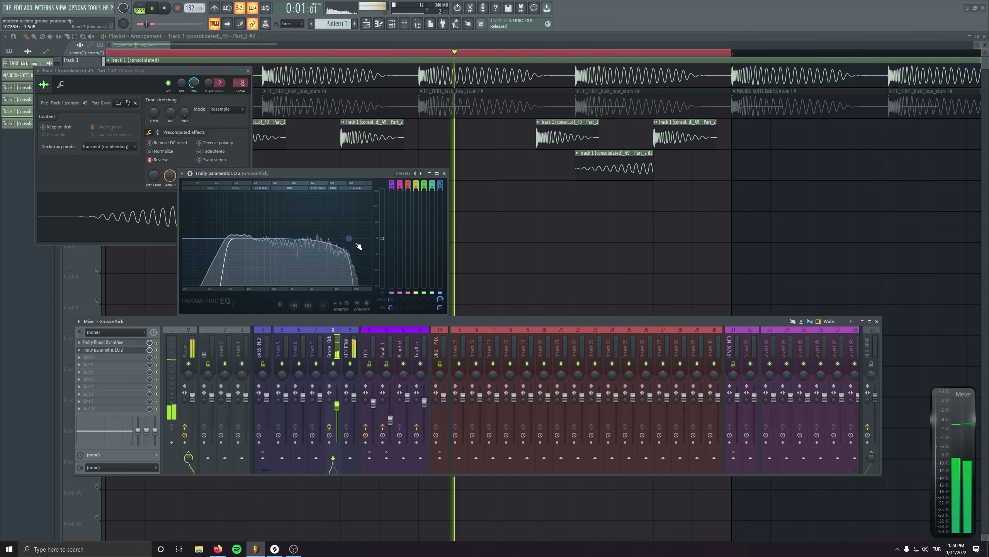
Stop playback and close the reversed clip's settings, the Groove Kick EQ and the mixer.
key(space)
click(247, 71)
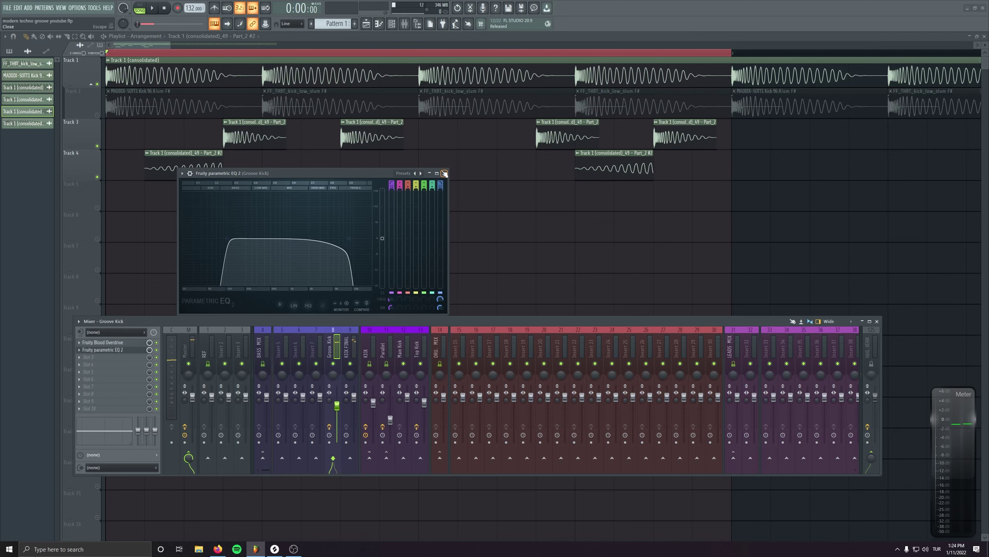
click(444, 173)
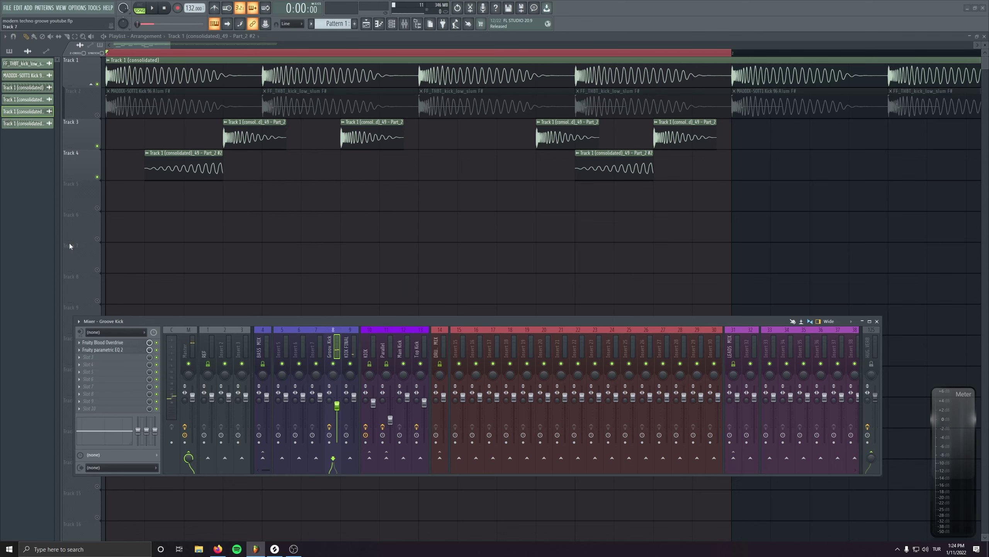
click(430, 225)
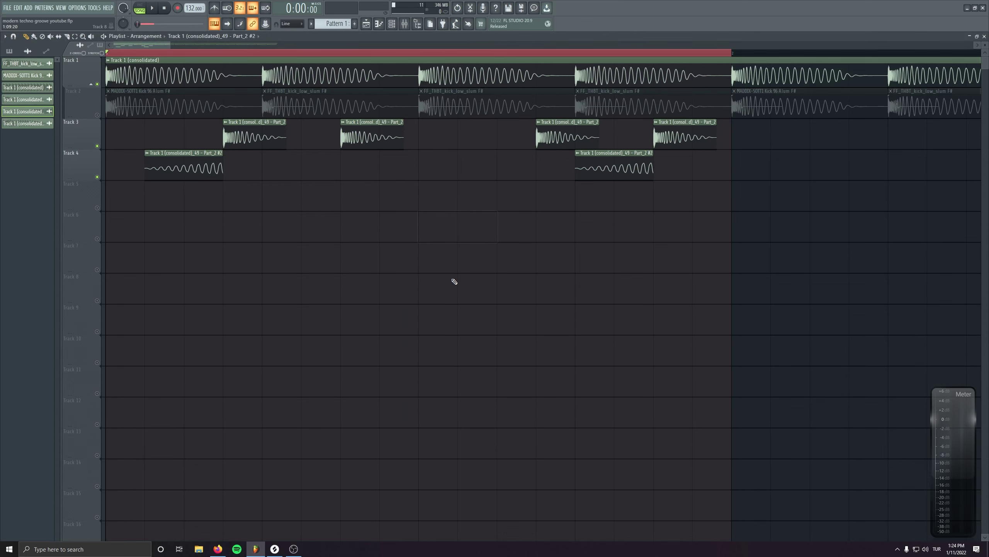
Slice Track 1's consolidated clip at the second beat, remove the remainder and consolidate the first kick into its own WAV file.
click(261, 69)
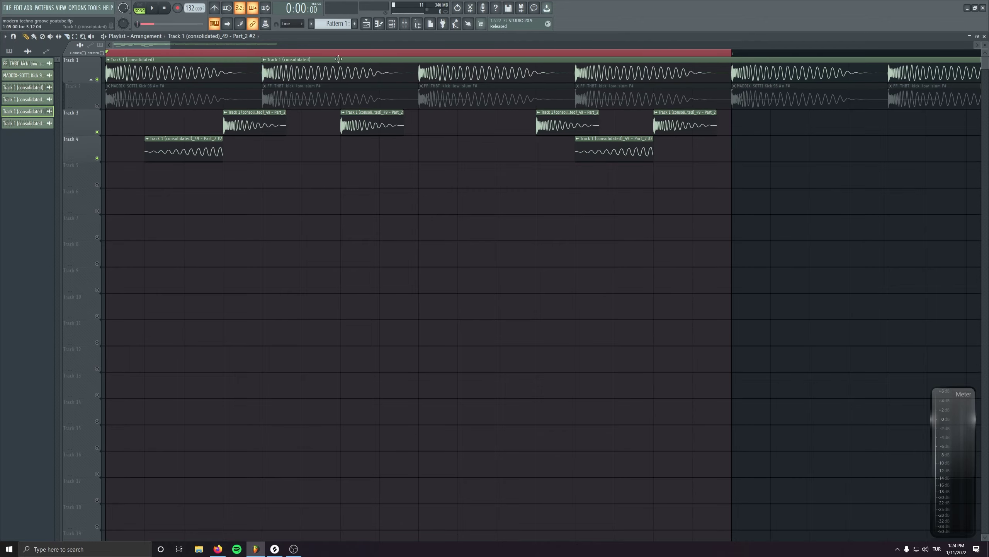
scroll(205, 166, down, 5)
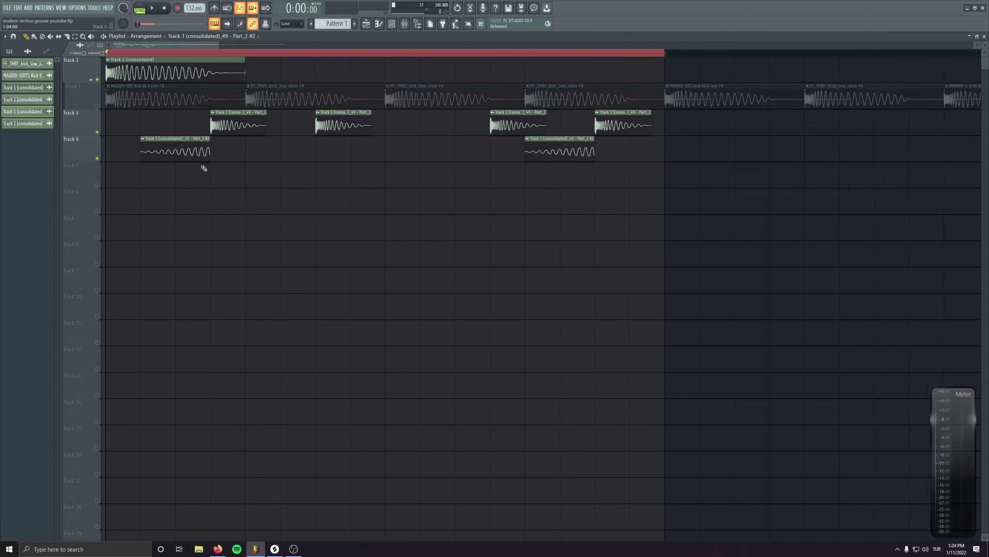
click(109, 59)
click(187, 74)
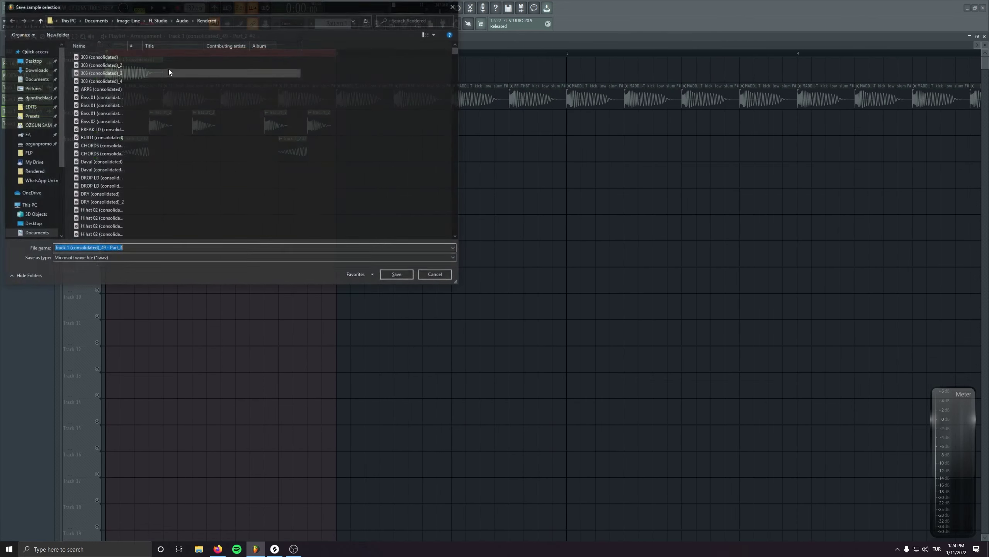
key(Return)
scroll(179, 94, up, 2)
scroll(203, 135, up, 1)
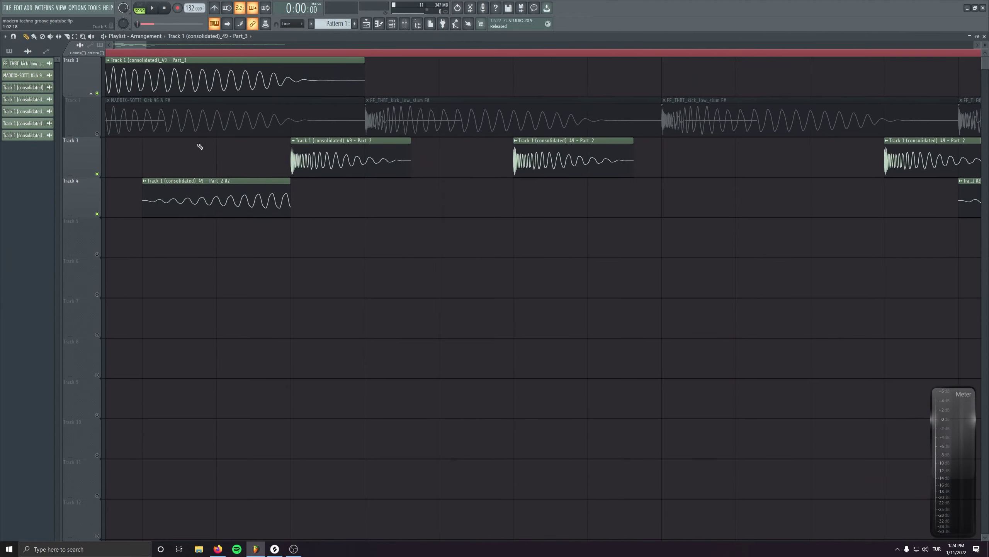
scroll(199, 146, down, 3)
Duplicate the one-beat kick clip on Track 1 so that four copies fill the bar.
double_click(171, 78)
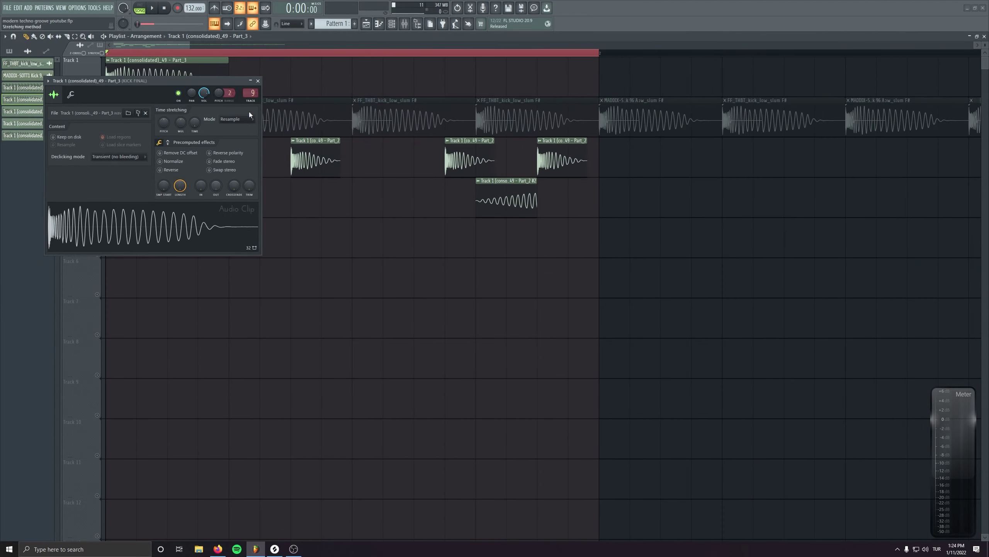
click(147, 82)
drag(288, 83, 258, 82)
ctrl+drag(385, 82, 152, 80)
shift+drag(152, 79, 399, 79)
click(688, 229)
right_click(718, 230)
scroll(449, 259, down, 1)
During playback, collapse the muted Track 2 and add a reversed clip on Track 4 leading into the third Part_2 kick.
key(space)
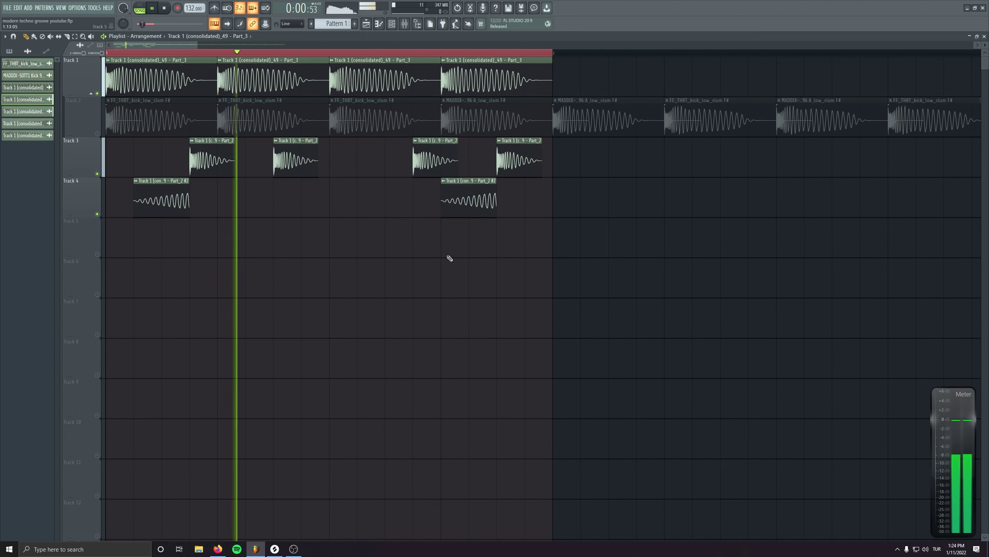
drag(79, 136, 80, 91)
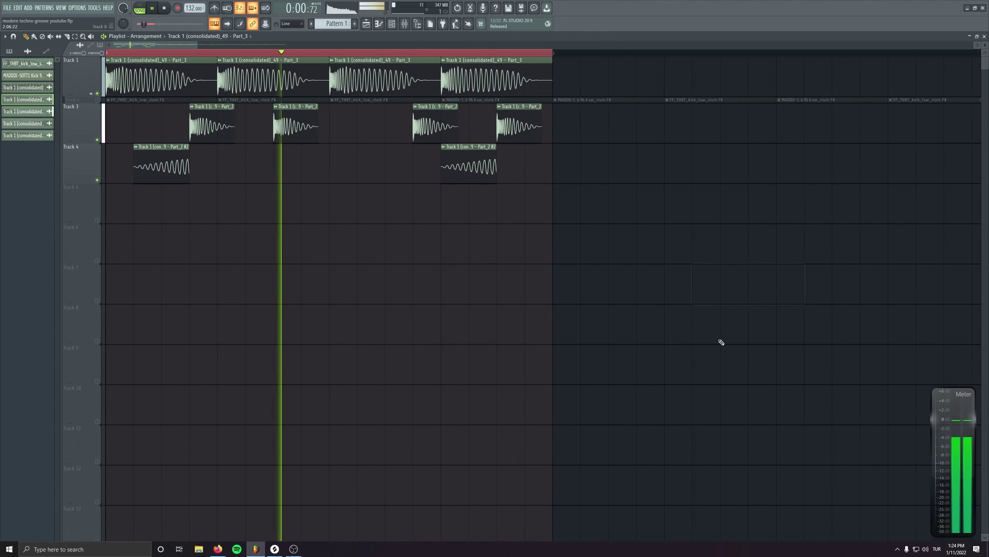
double_click(168, 168)
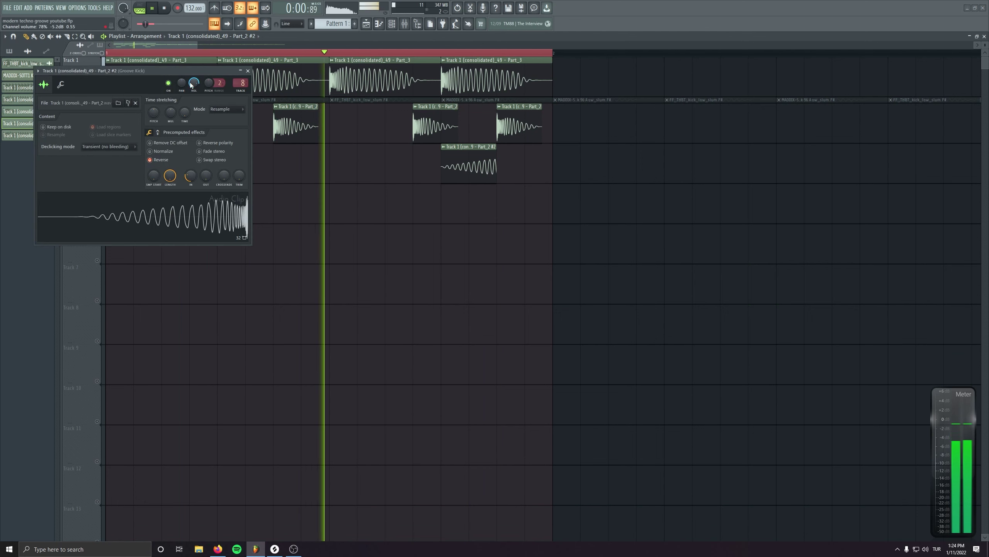
click(248, 71)
drag(407, 156, 387, 157)
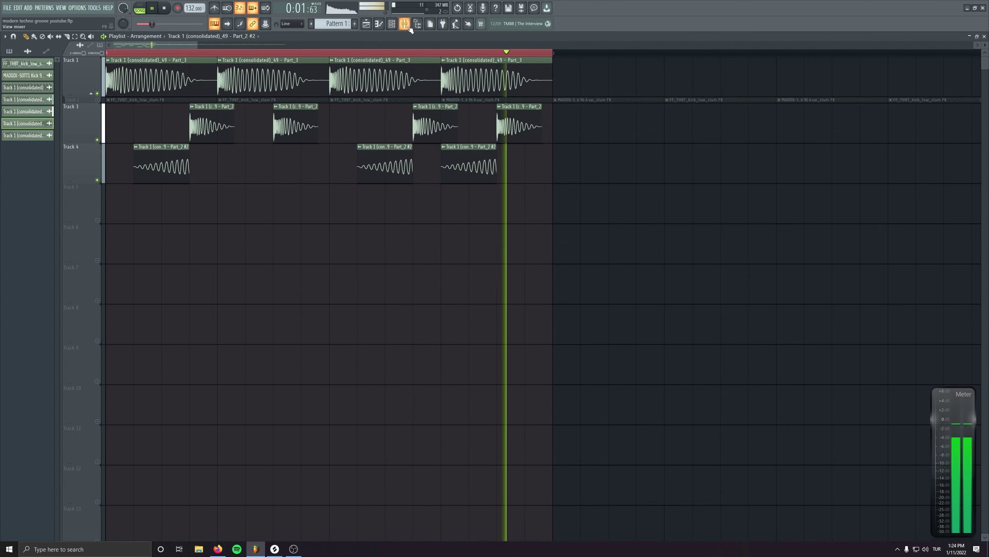
Load LFOTool in the Groove Kick's fifth slot with its curve starting at zero, and shorten the four Part_2 kicks on Track 3 to one step.
key(F9)
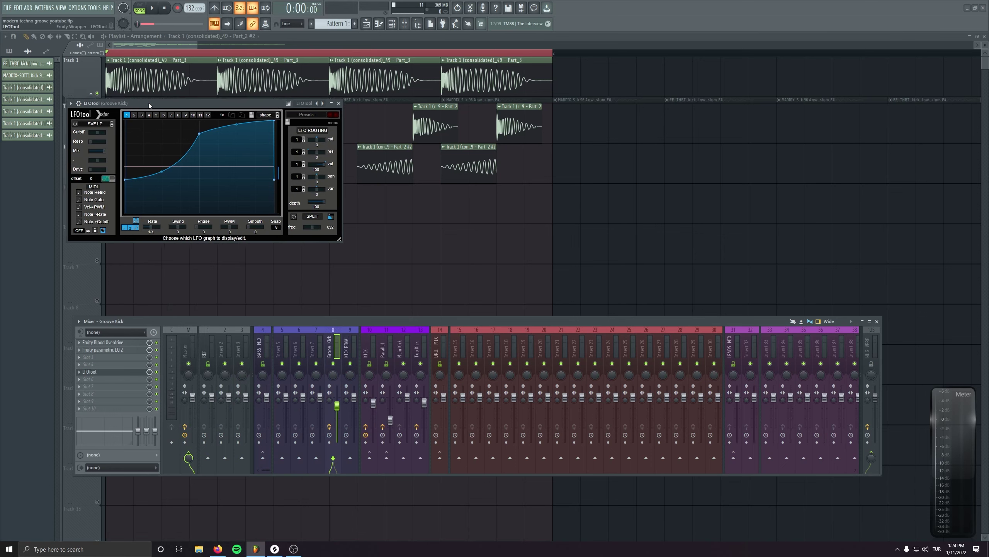
drag(148, 102, 248, 271)
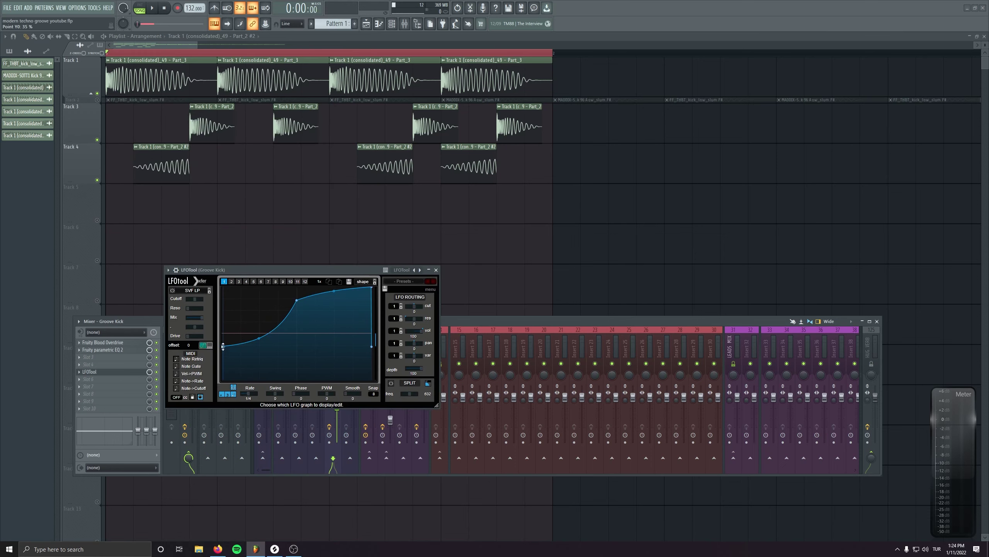
scroll(211, 147, up, 4)
drag(319, 166, 279, 144)
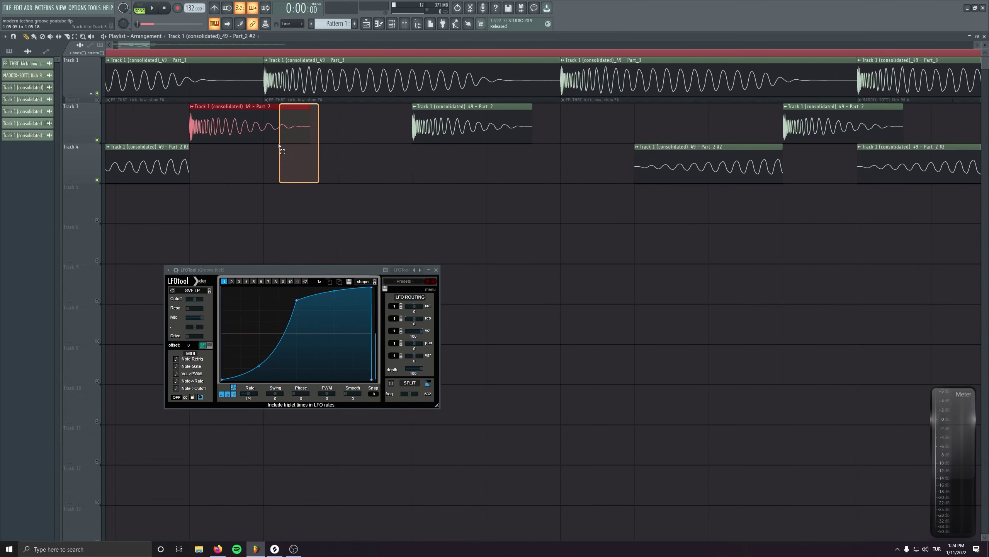
scroll(264, 203, down, 3)
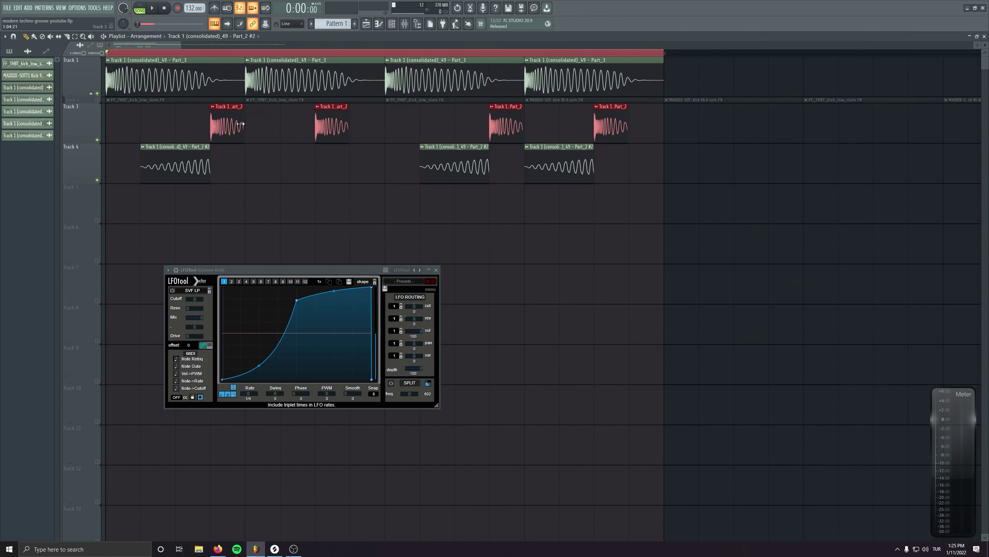
Add short fade-outs to the Part_2 kicks on Track 3 and reshape the LFOTool curve to rise into a flat top at full level.
scroll(172, 129, up, 3)
drag(161, 144, 257, 206)
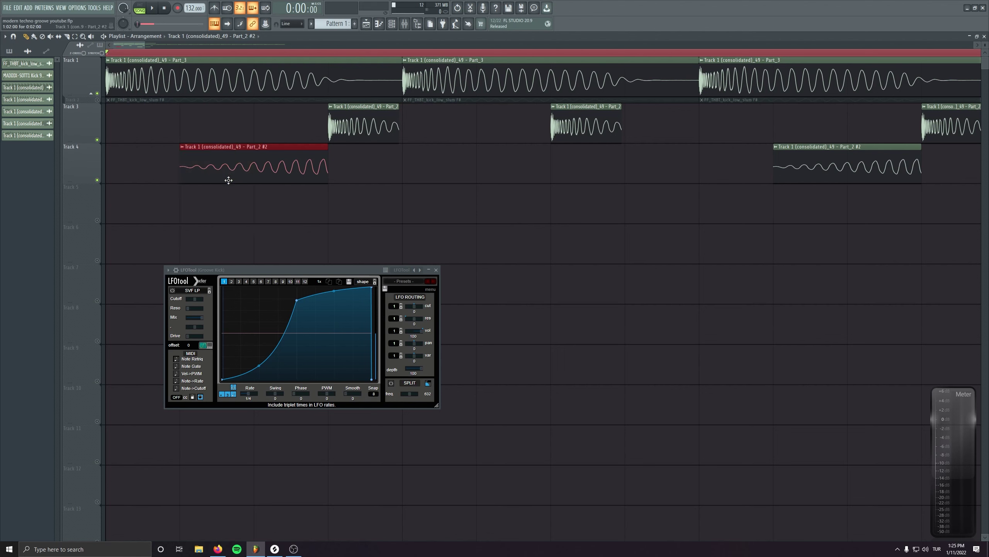
click(335, 127)
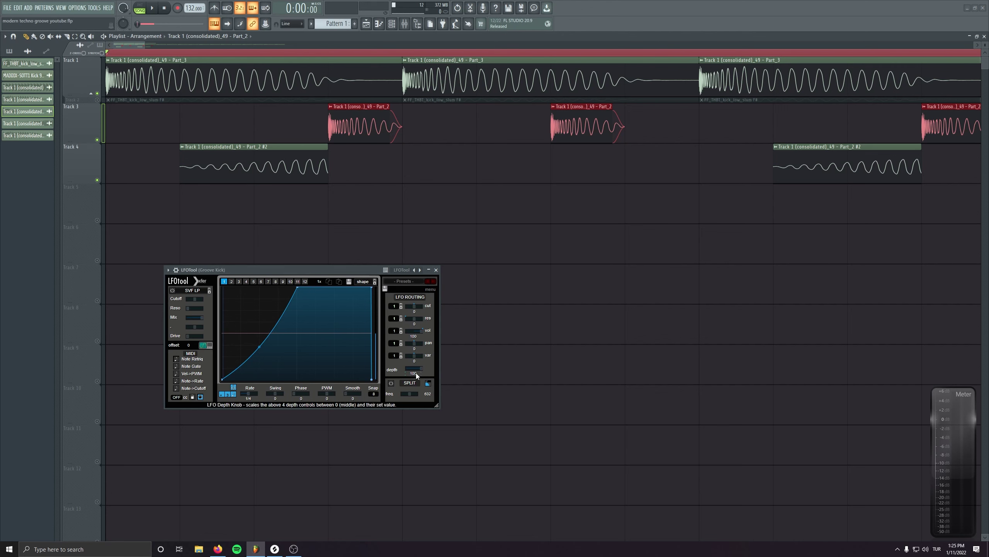
Pull the LFOTool curve's last top point slightly earlier during playback, close the plugin and remove the stray kick clip placed on Track 6.
key(space)
click(203, 344)
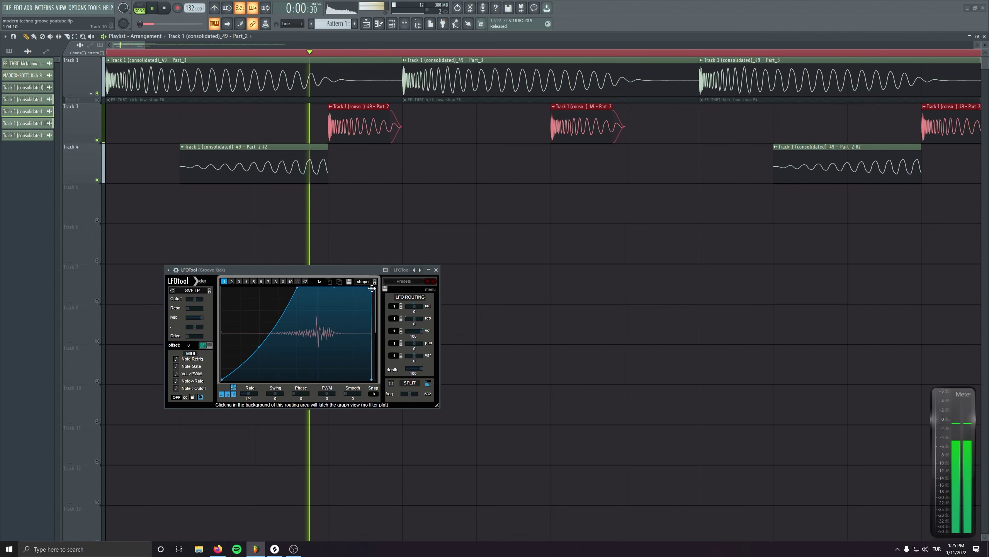
drag(372, 288, 370, 288)
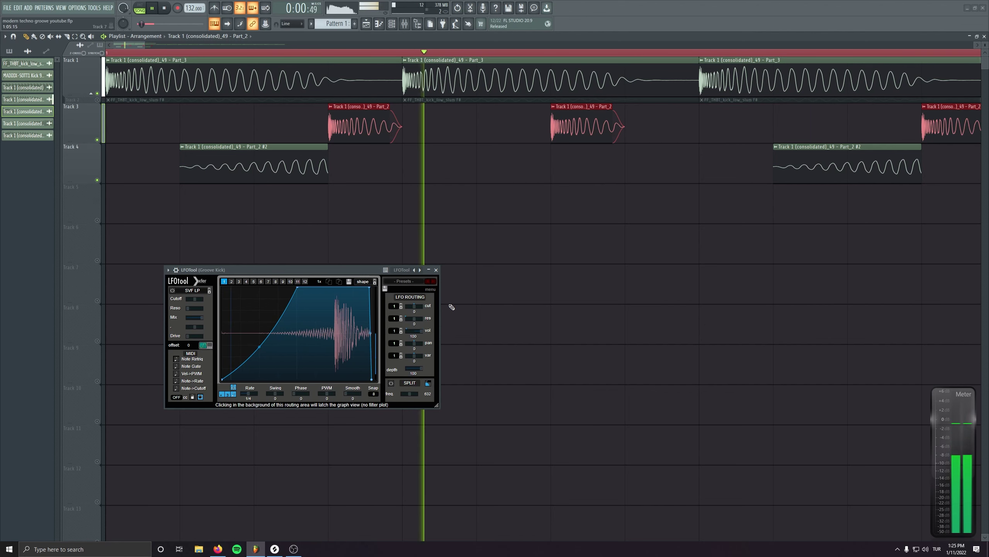
click(436, 269)
click(456, 248)
right_click(481, 225)
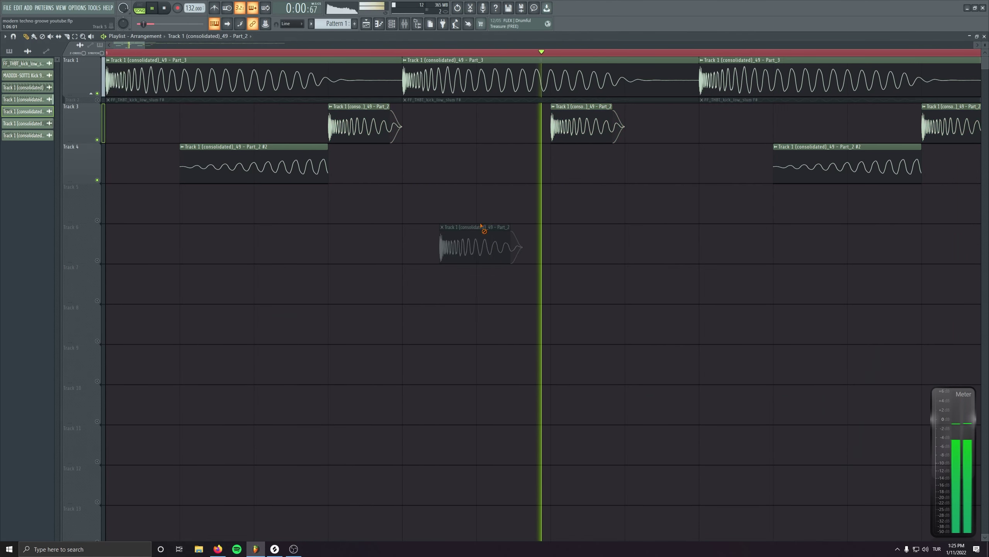
Add short fade-ins to the Part_2 kicks on Track 3 and extend their tails slightly, auditioning the loop.
key(space)
key(shift+c)
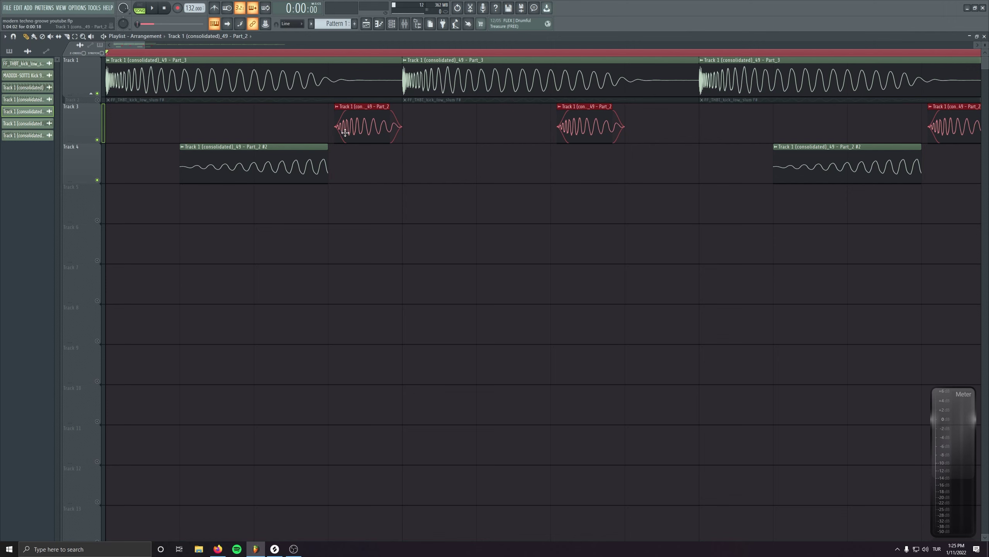
key(space)
drag(395, 132, 408, 132)
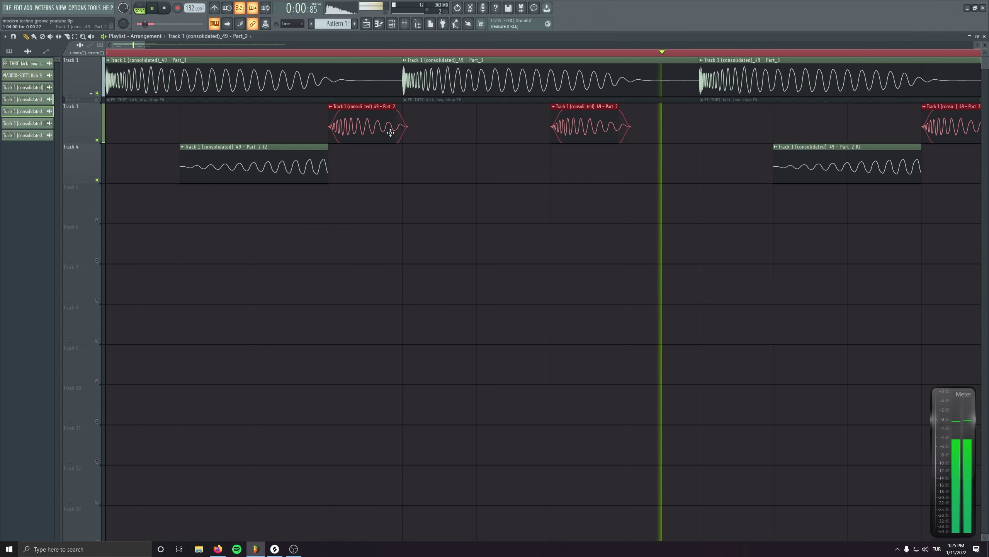
key(space)
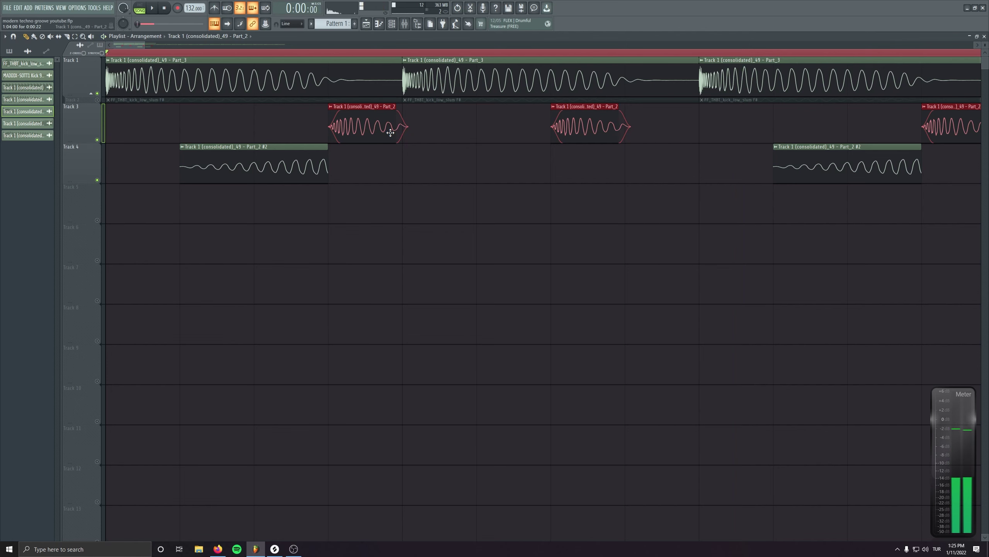
Raise the Groove Kick mixer volume to 0.0 dB and audition the loop.
click(404, 27)
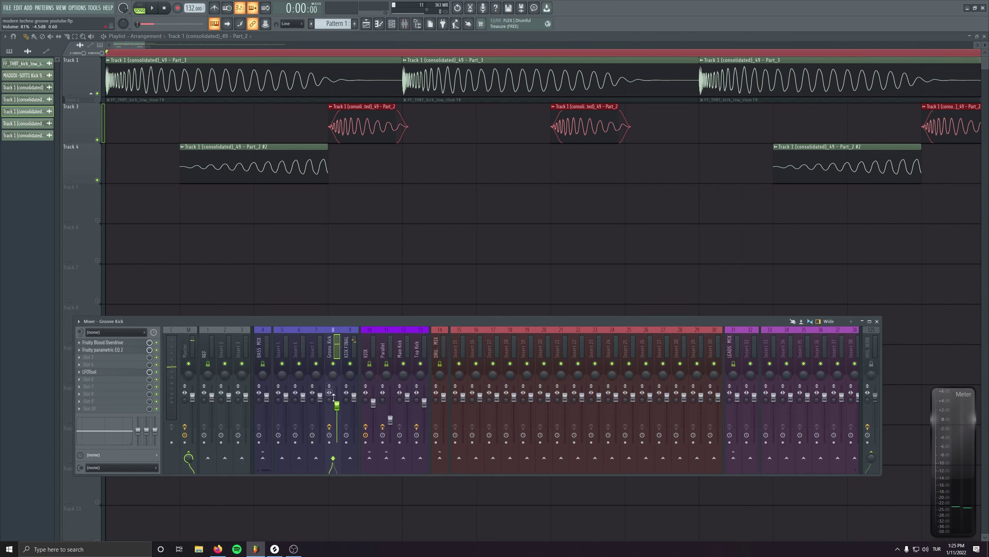
drag(334, 397, 334, 389)
key(space)
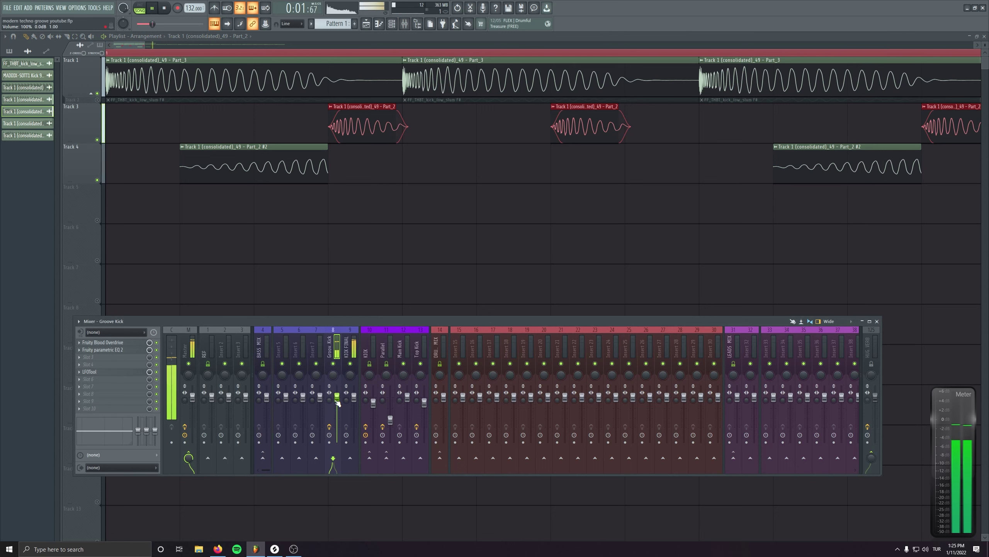
key(space)
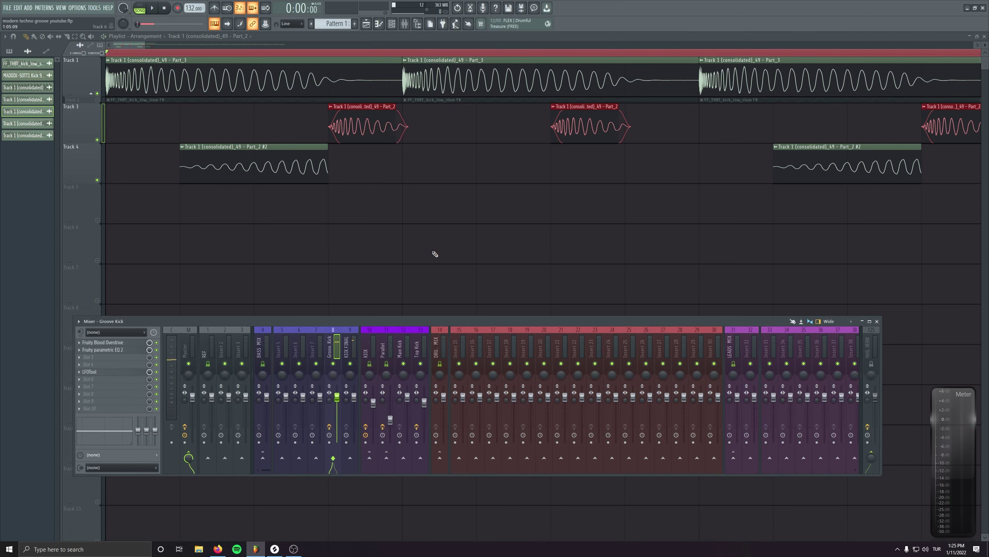
Add short fades to the start and end of the three reversed clips on Track 4, extending their ends slightly.
key(F9)
scroll(436, 256, down, 6)
double_click(143, 168)
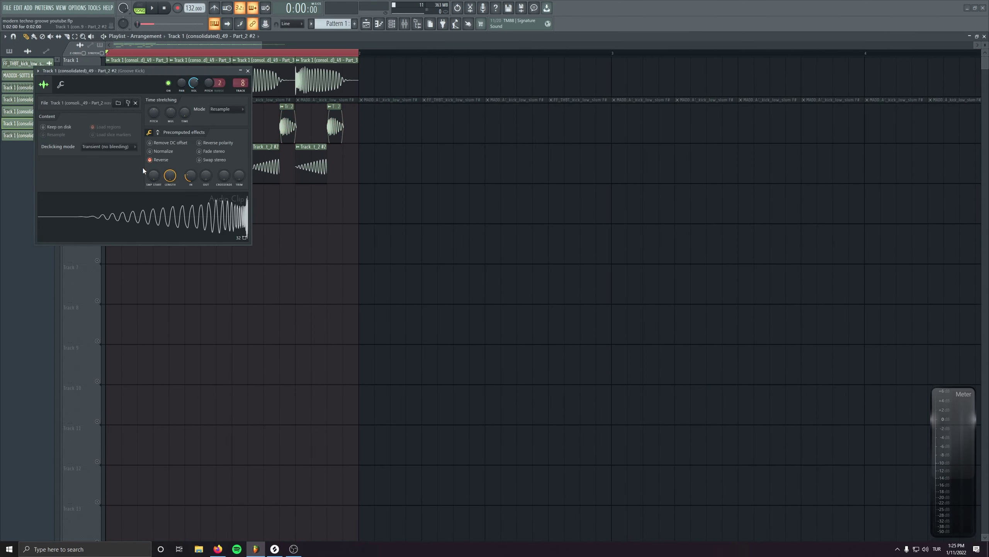
key(Escape)
scroll(176, 171, up, 5)
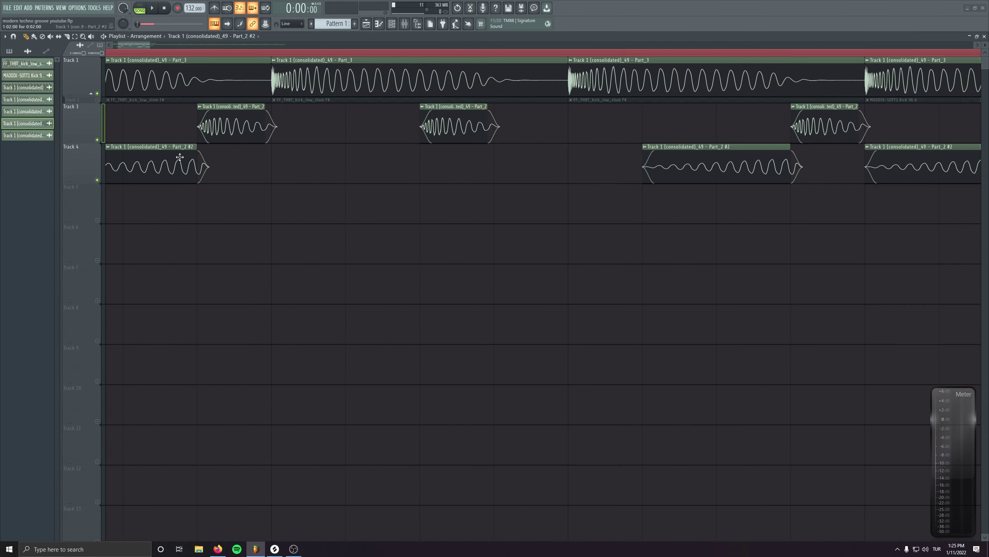
scroll(234, 281, down, 6)
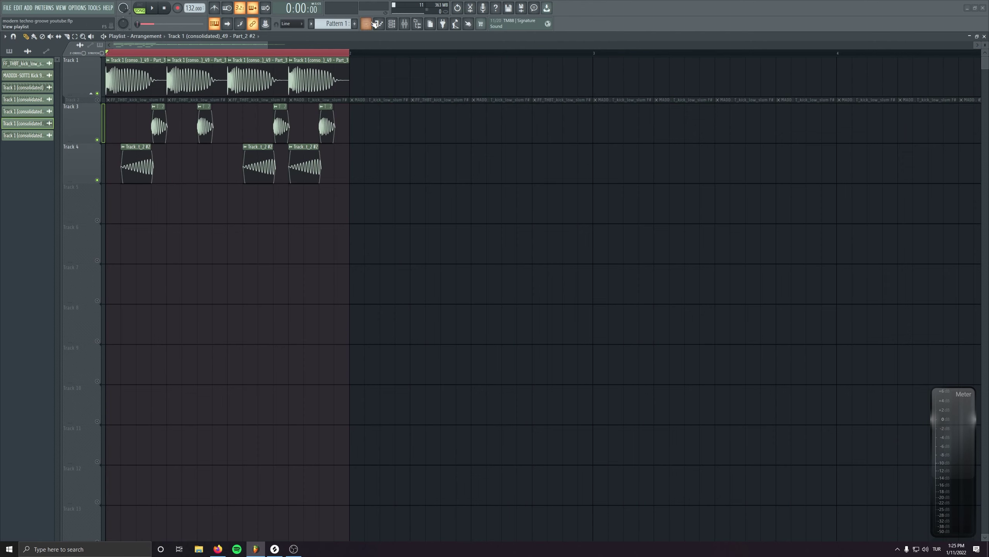
Load Patcher in the first slot of the KICK FINAL mixer track and open its OZGUN RUMBLE GENERATOR preset.
click(405, 25)
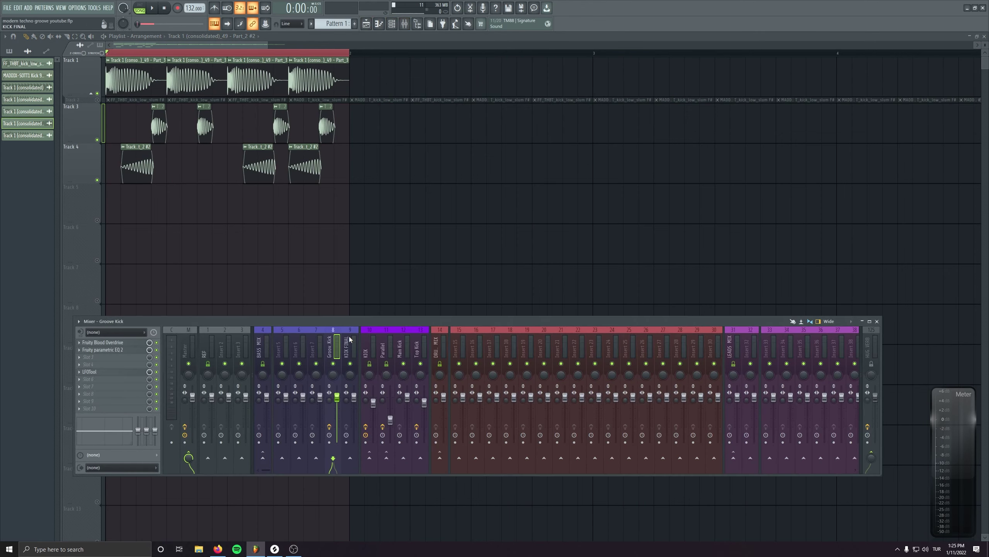
click(129, 348)
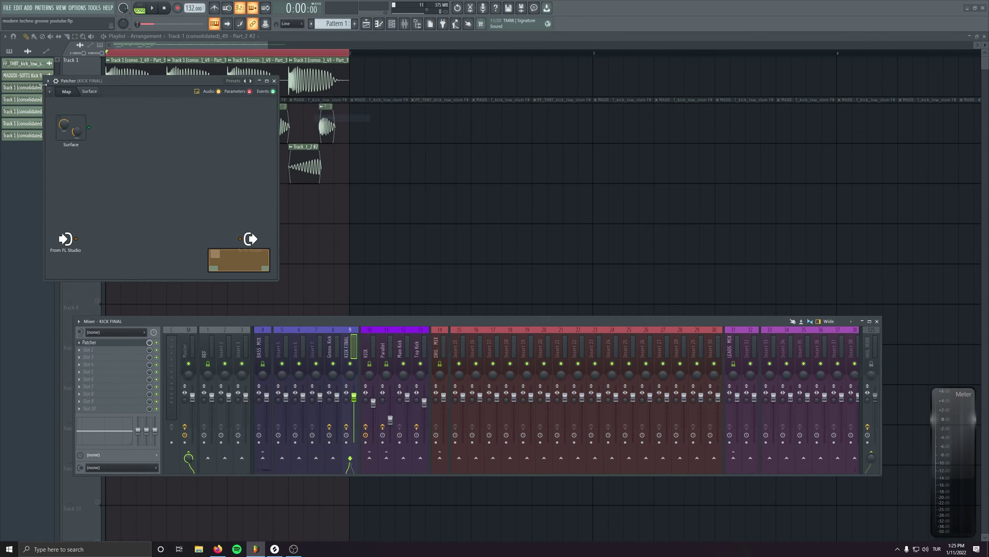
click(49, 83)
click(211, 50)
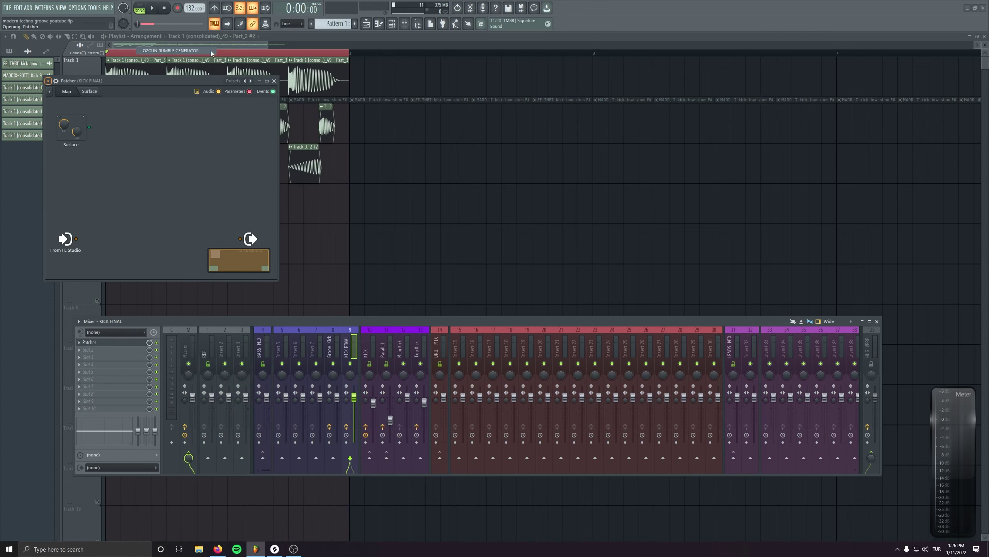
Turn the rumble generator's Delay down to minimum and tweak its Color while auditioning the loop.
drag(360, 171, 332, 165)
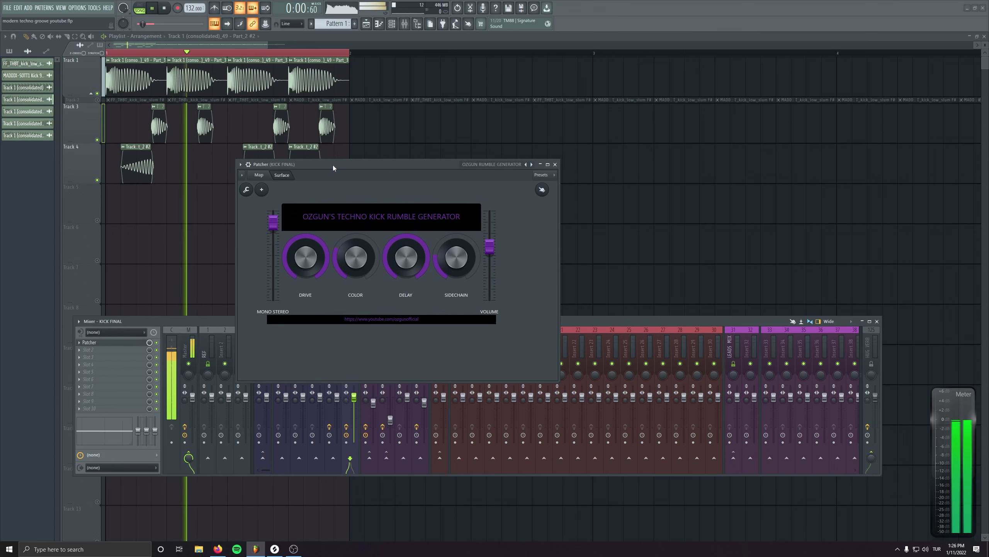
key(F9)
drag(343, 167, 338, 147)
key(F9)
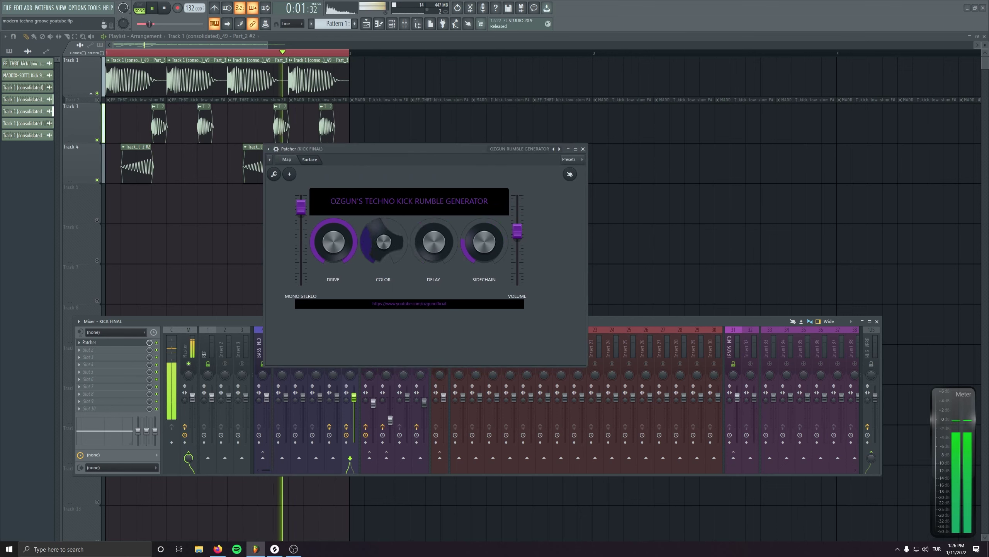
key(space)
key(space)
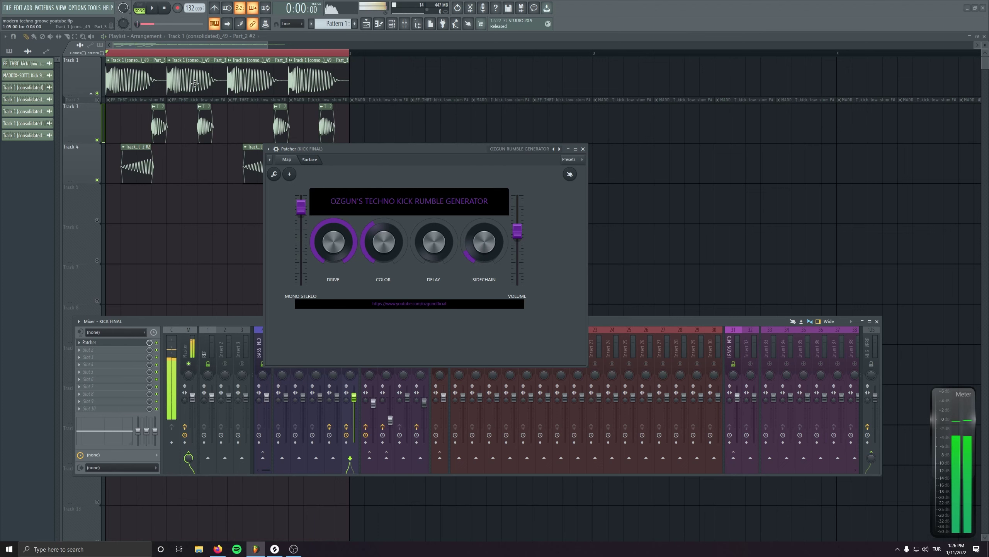
Set the declicking mode of the Part_3 kick clip to Generic (bleeding).
double_click(155, 72)
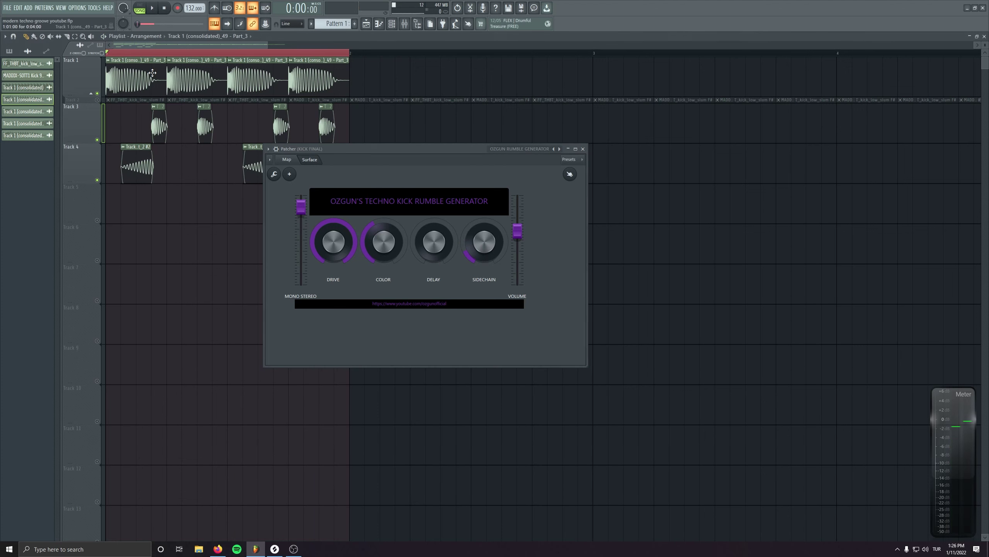
drag(166, 79, 167, 154)
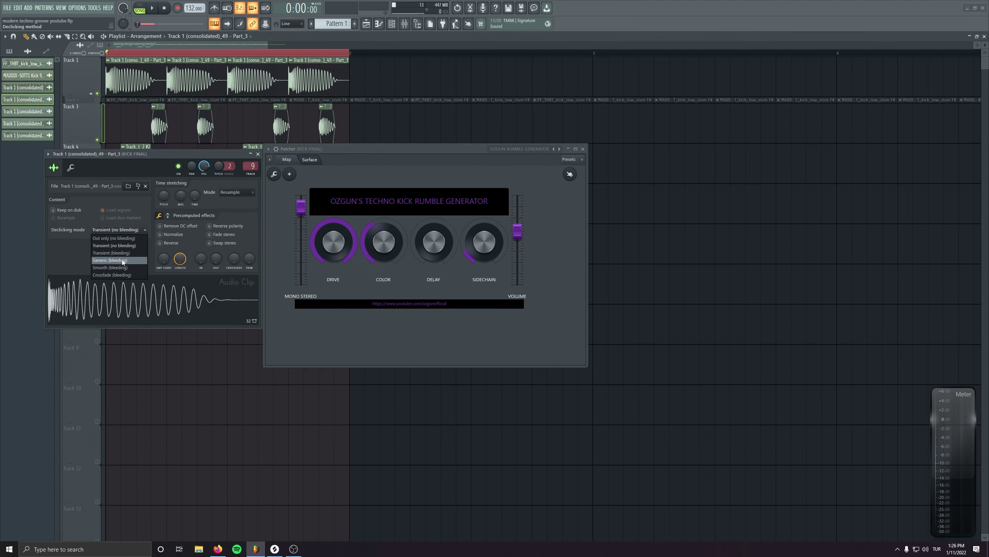
click(258, 154)
Shorten the four Part_3 kicks on Track 1 together with short fade-outs at their ends, auditioning the loop.
drag(372, 80, 148, 76)
scroll(366, 70, up, 3)
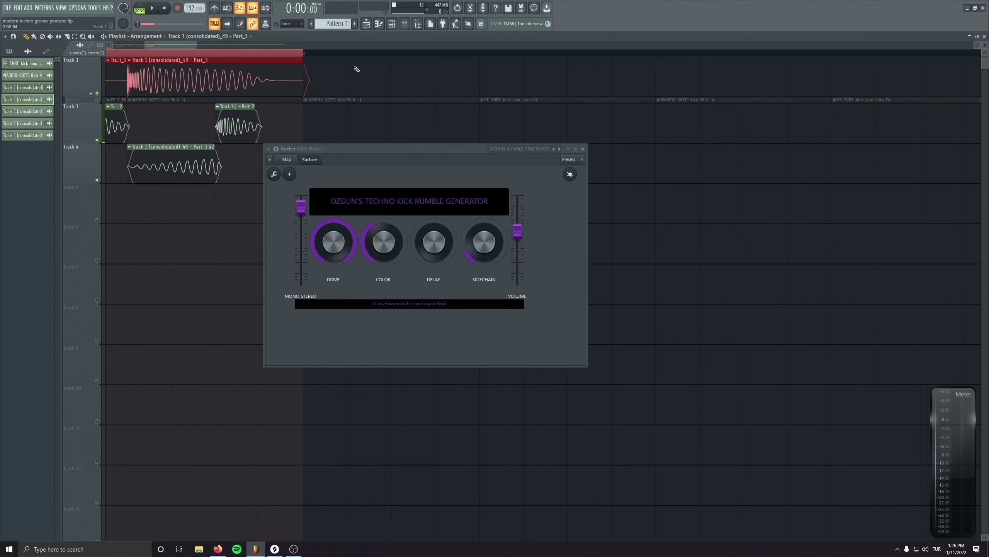
drag(208, 76, 729, 121)
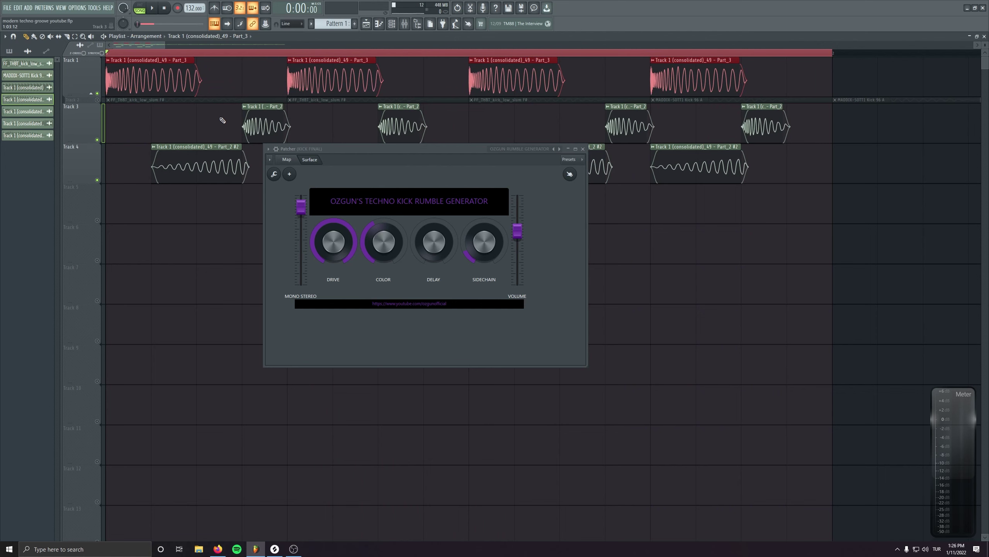
key(space)
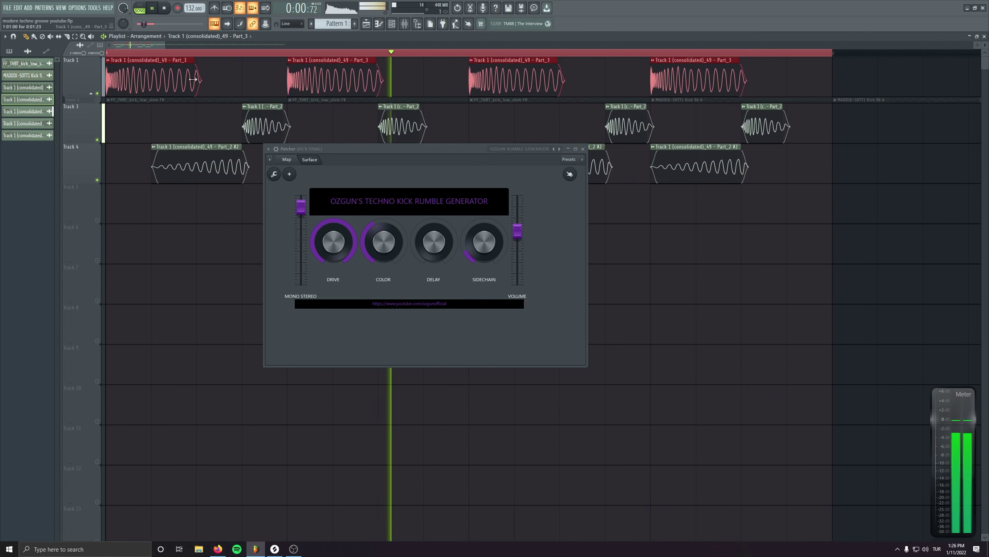
drag(193, 82, 180, 81)
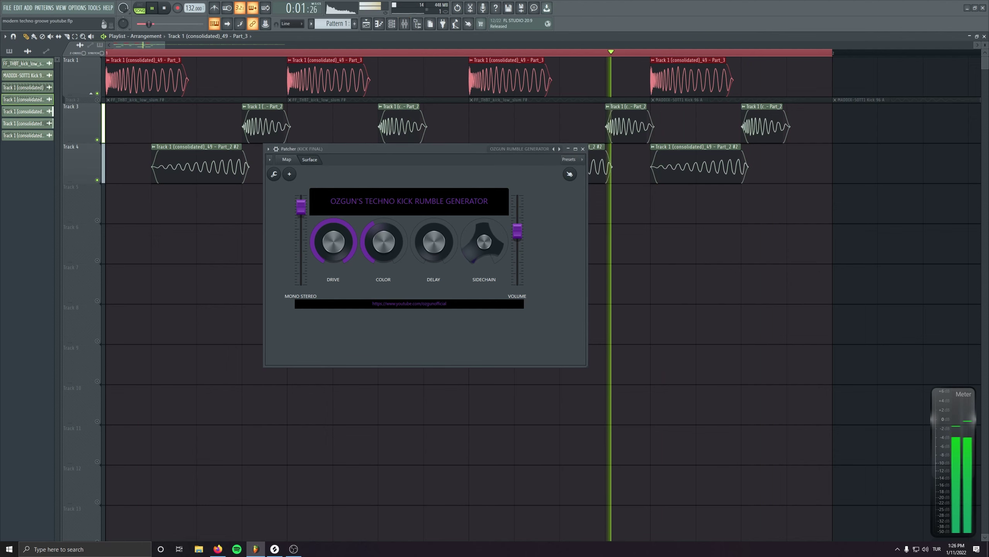
Fine-tune the rumble generator's Sidechain, Color and Delay controls while the loop plays.
key(F9)
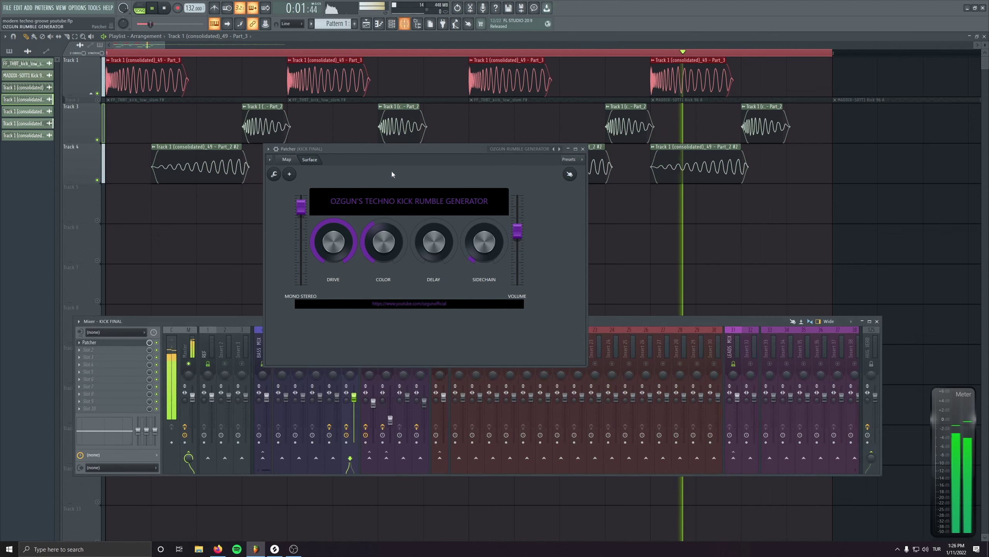
drag(356, 149, 422, 103)
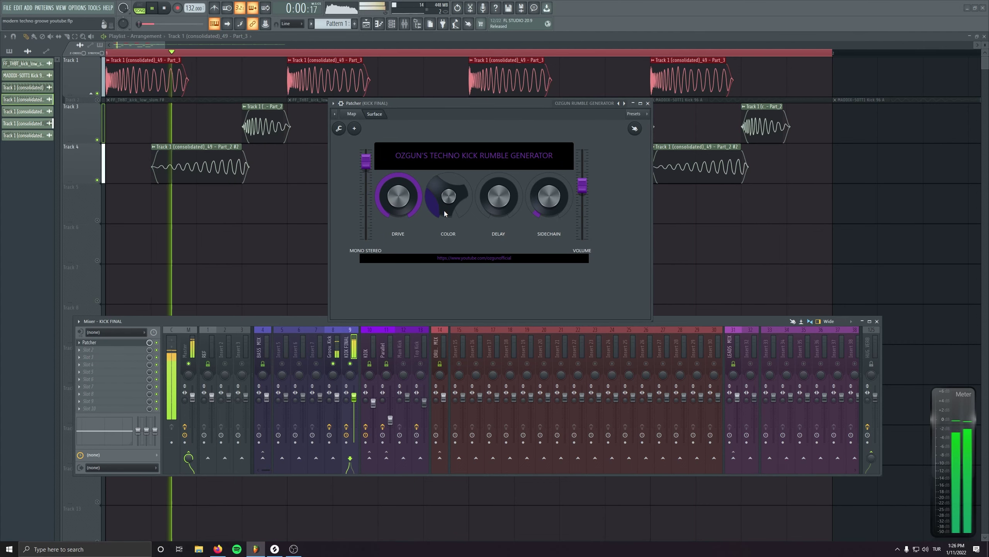
drag(507, 196, 507, 137)
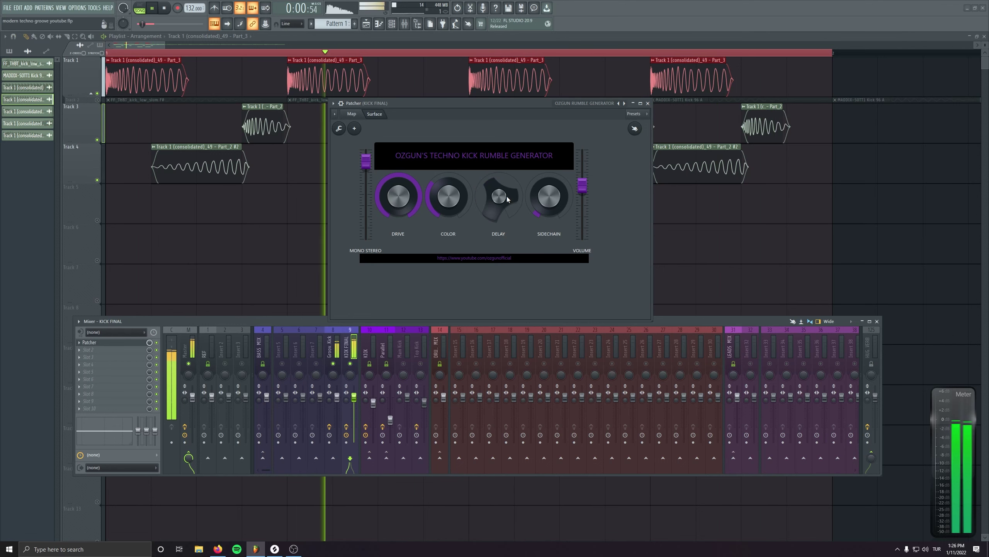
drag(508, 196, 448, 140)
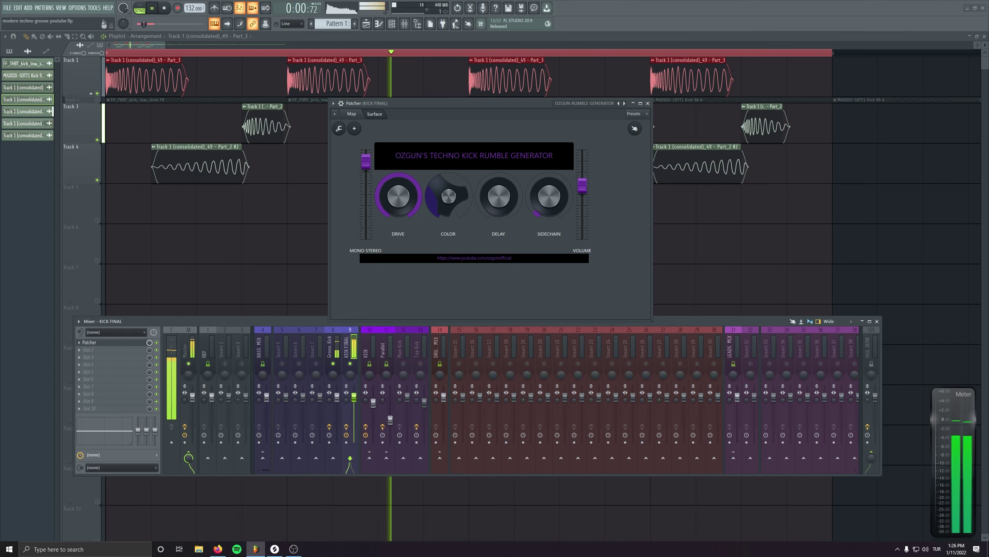
Lower the rumble generator's Mono/Stereo slider slightly while listening, and stop playback.
drag(366, 160, 366, 184)
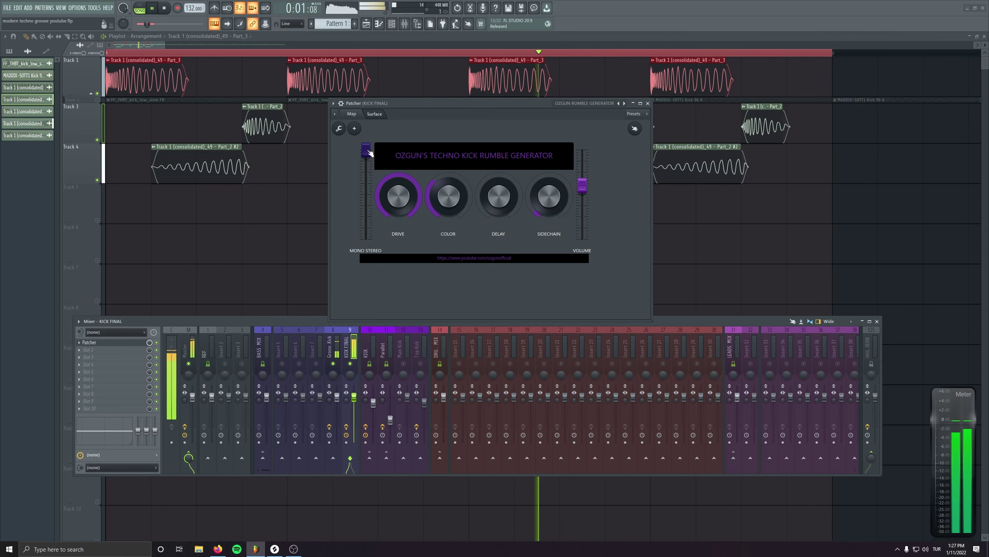
drag(366, 157, 365, 166)
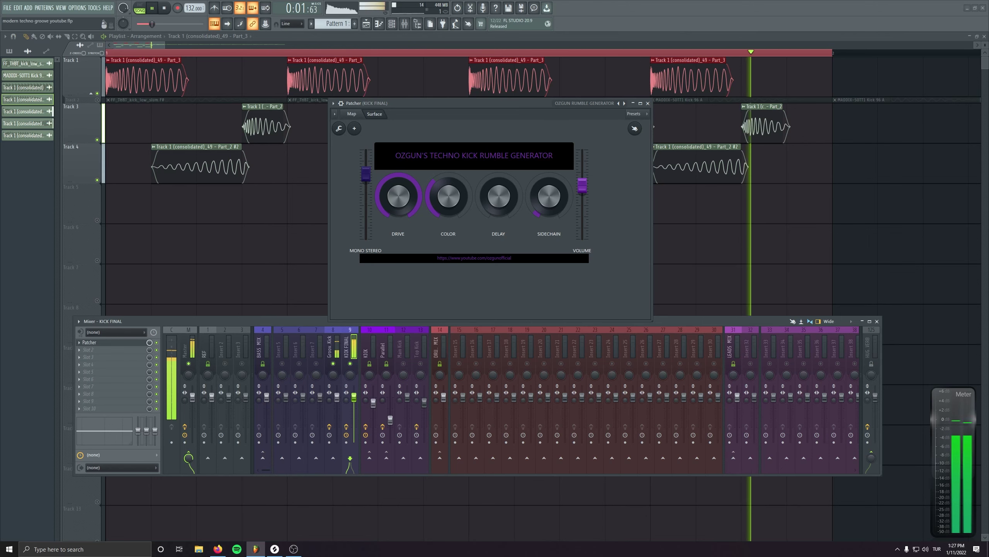
drag(465, 105, 341, 92)
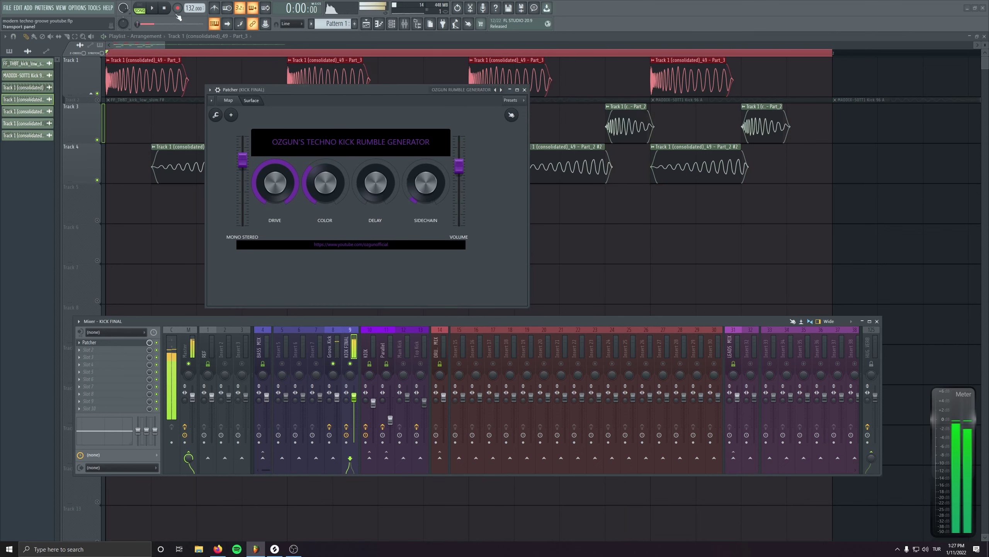
click(165, 10)
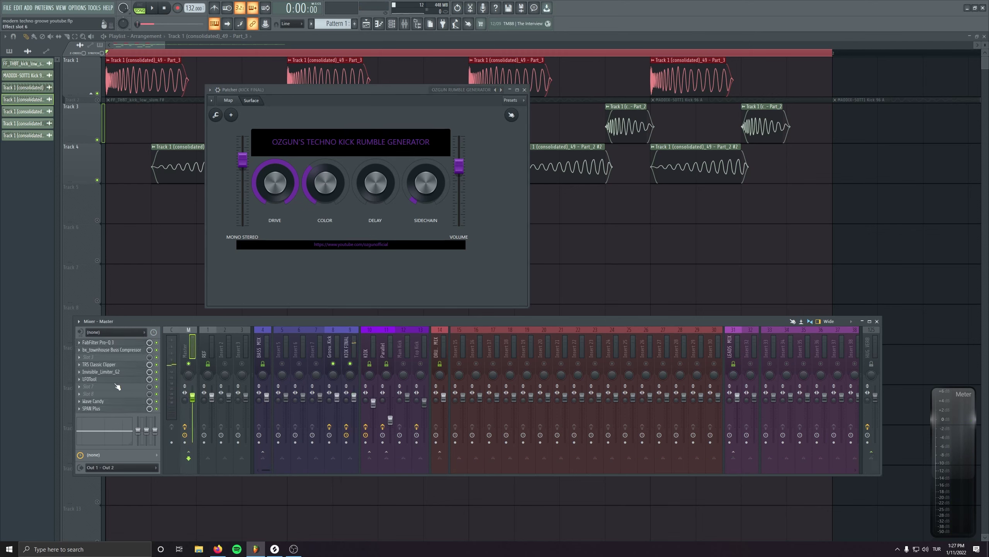
Open LFOTool on the Master track to watch the waveform while slightly lowering the rumble's Volume and adjusting its Sidechain.
click(109, 379)
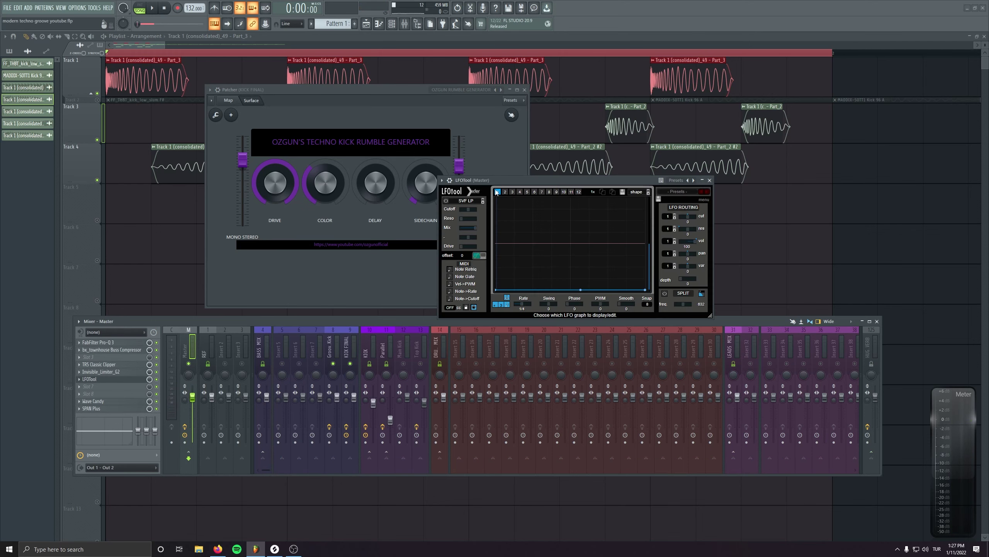
drag(498, 184, 330, 262)
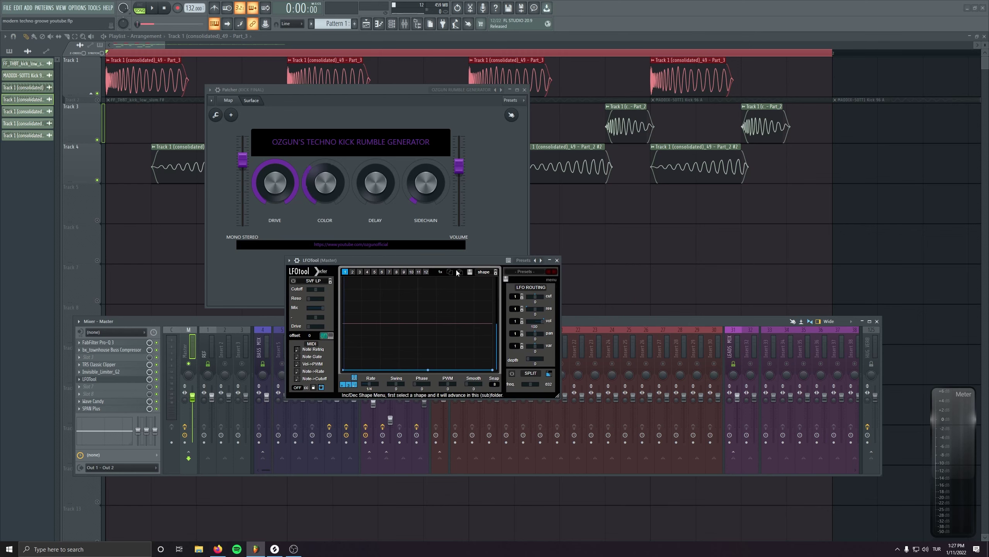
key(space)
click(419, 93)
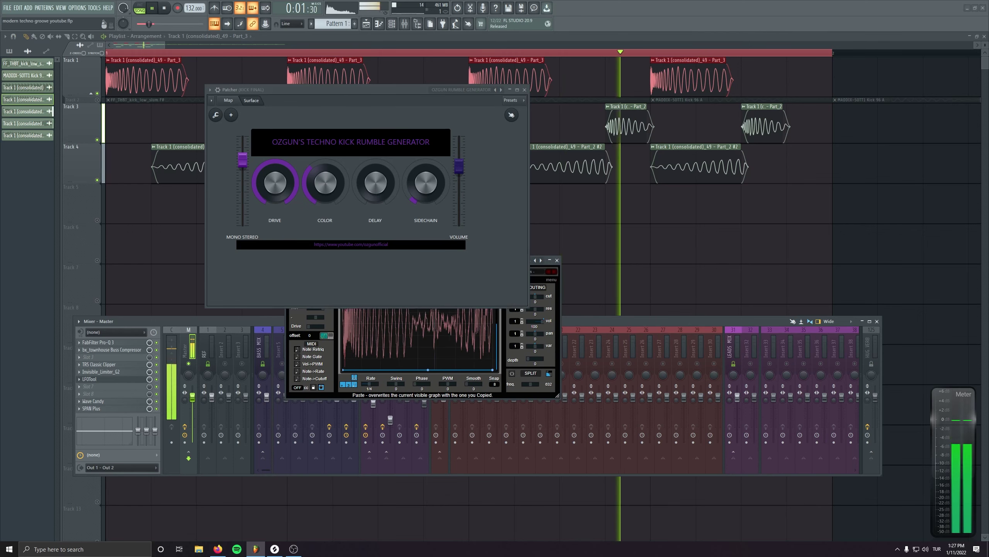
drag(419, 92, 300, 96)
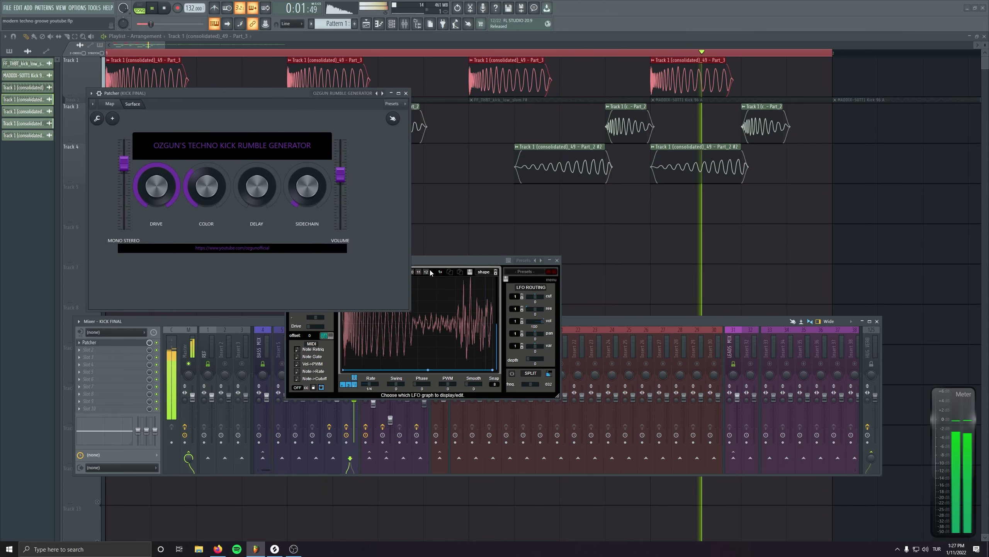
drag(444, 263, 563, 159)
click(347, 168)
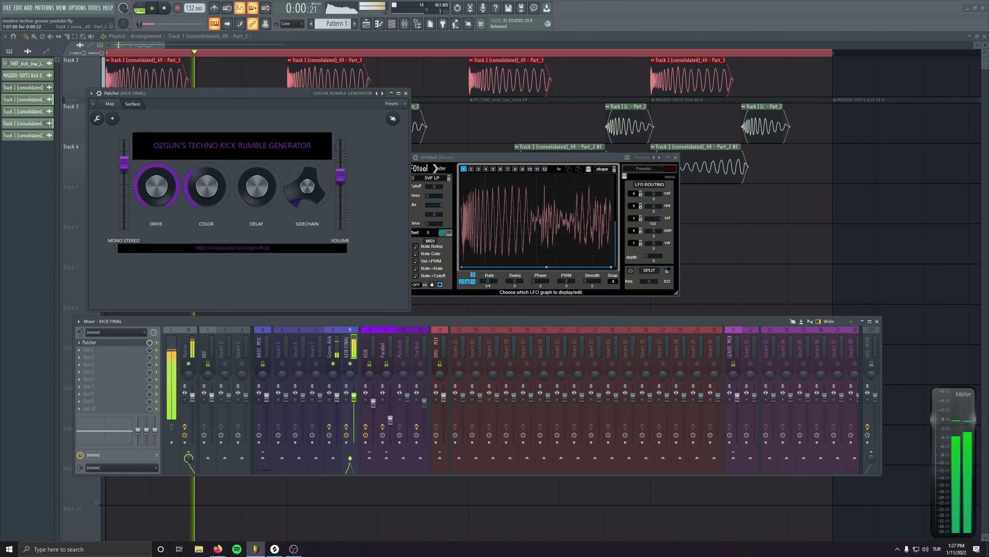
key(space)
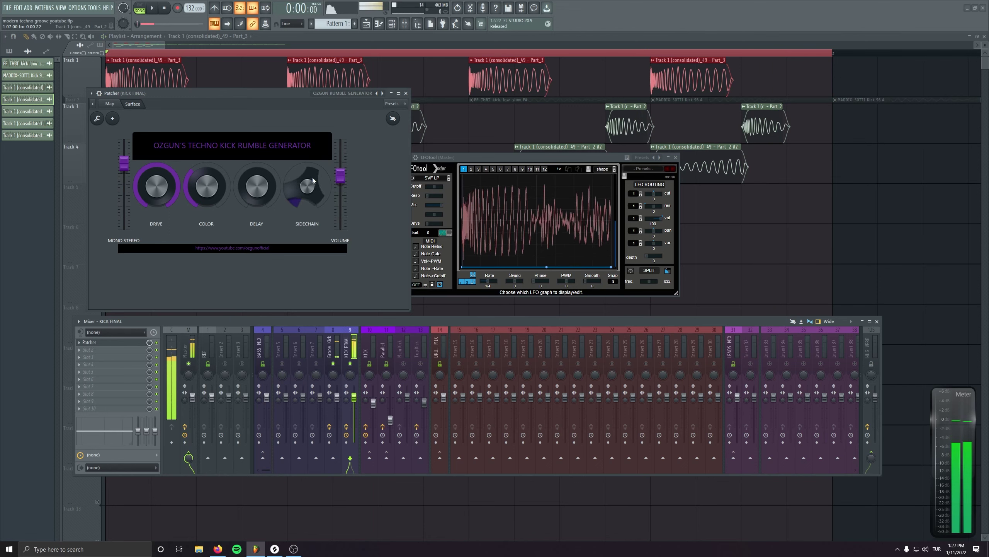
View the rumble preset's effect routing map in Patcher, return to its control surface and close it.
click(110, 103)
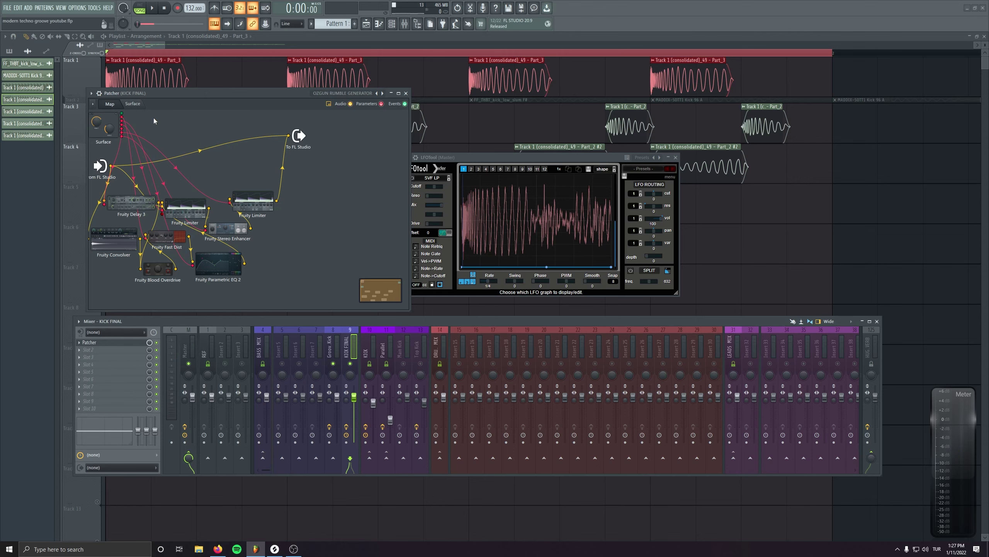
click(142, 106)
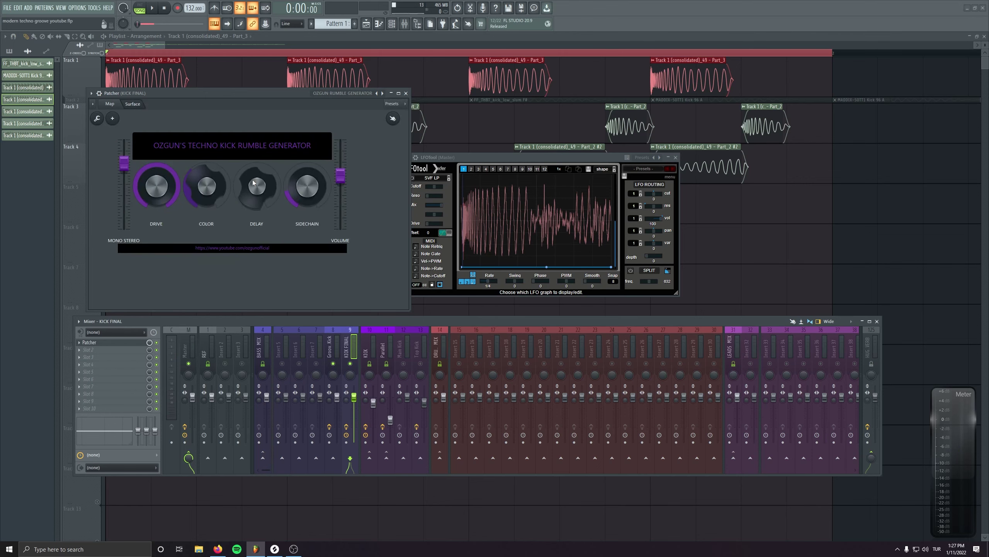
click(406, 93)
Solo Track 1 and consolidate its kicks to a 32-bit float WAV with insert effects and the tail remainder kept.
key(space)
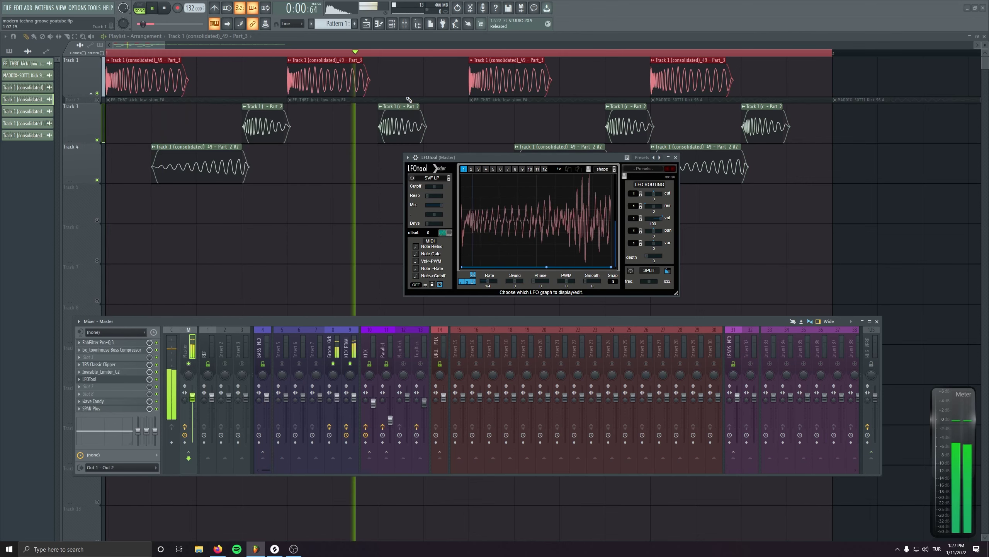
ctrl+click(97, 93)
key(F9)
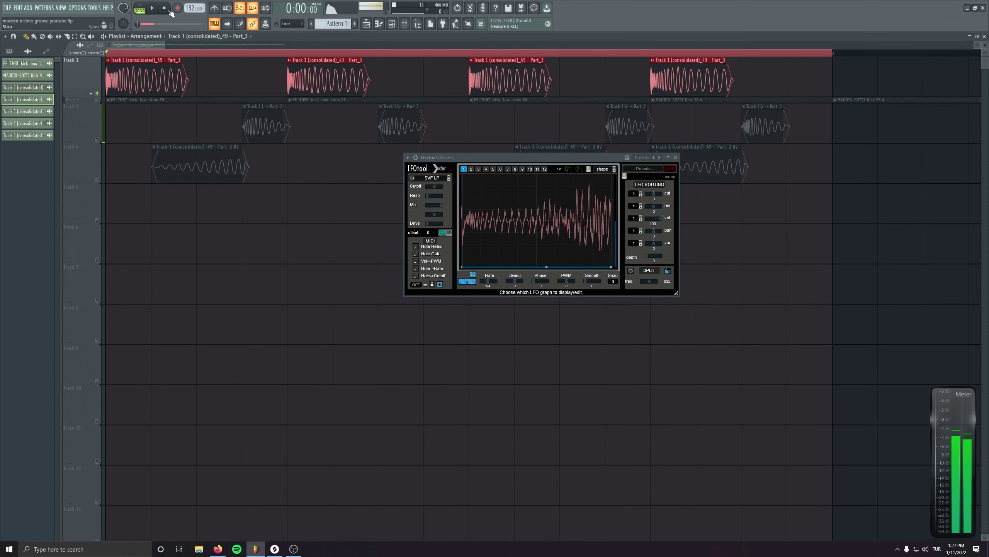
right_click(84, 58)
mouse_move(136, 190)
click(178, 189)
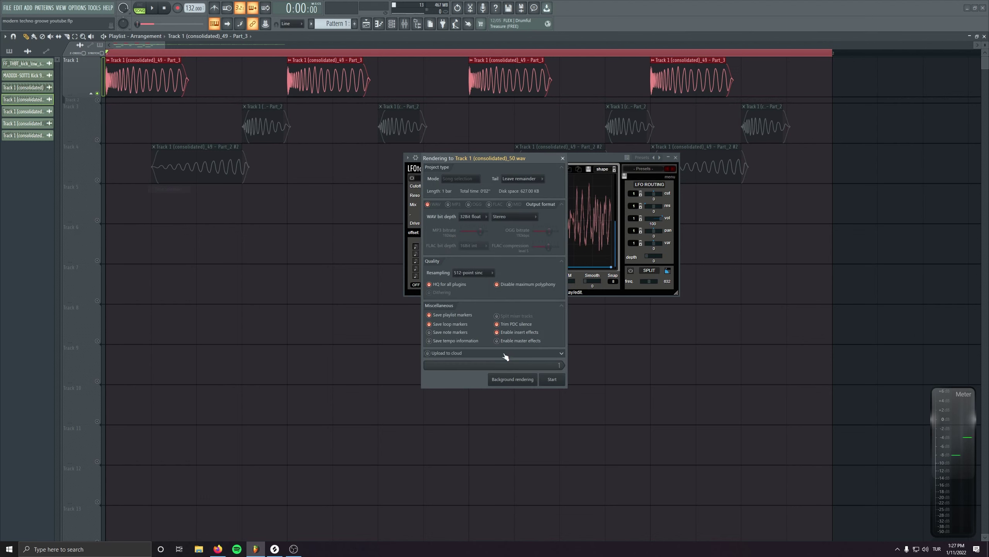
click(554, 379)
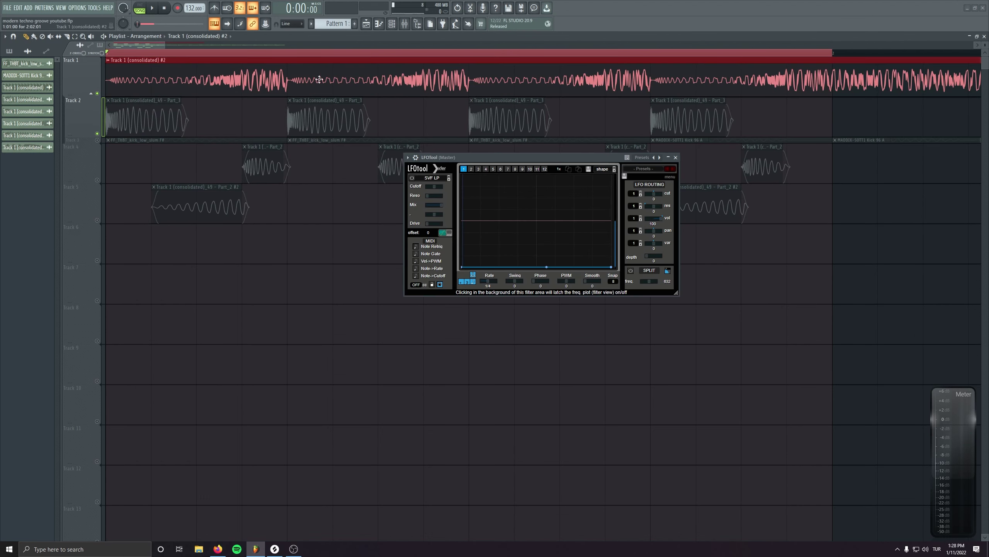
Close LFOTool and unmute the four original Part_3 kick clips on Track 2.
click(676, 158)
key(F9)
scroll(76, 37, down, 5)
click(51, 36)
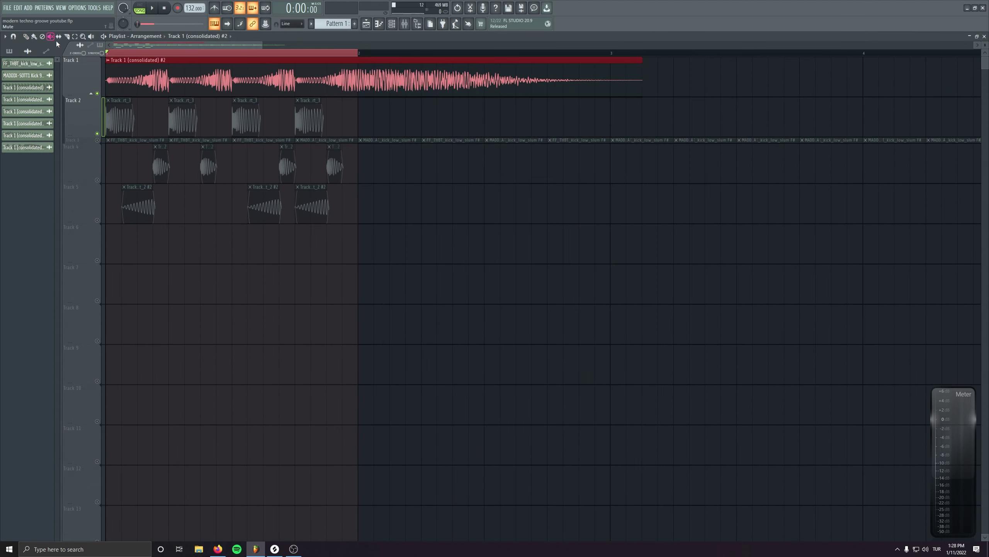
drag(318, 117, 110, 119)
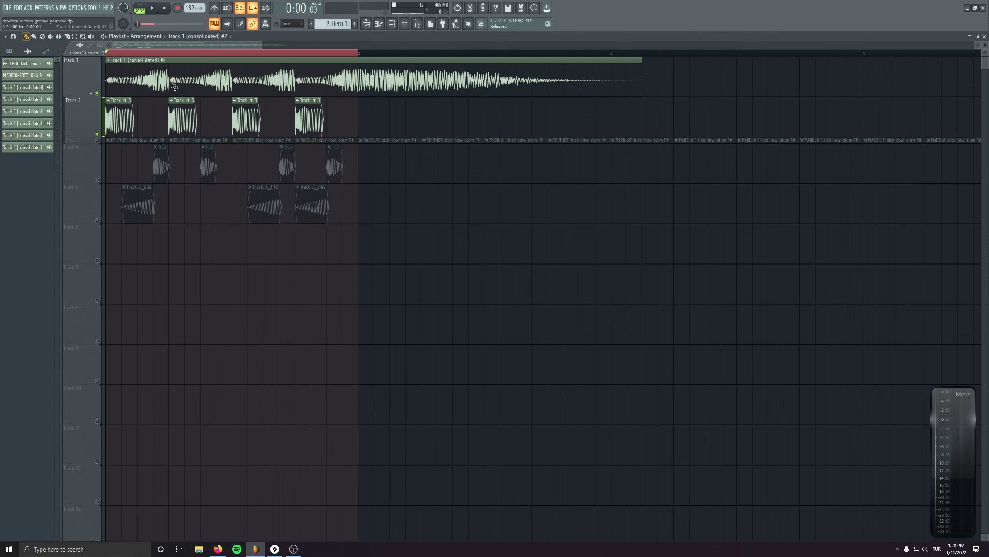
Move the consolidated rumble clip to Track 4 and cut it at the second beat.
drag(175, 87, 175, 167)
double_click(156, 156)
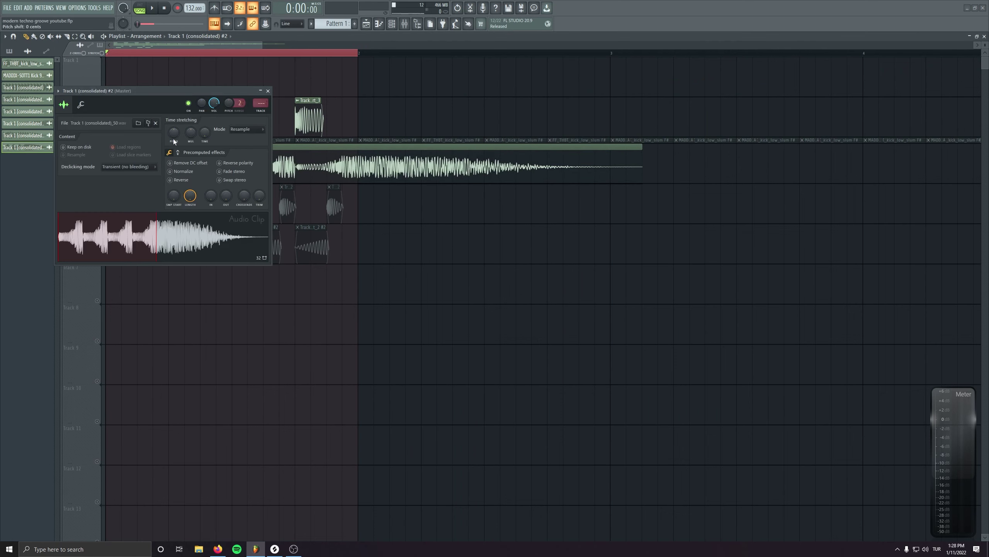
scroll(262, 103, up, 5)
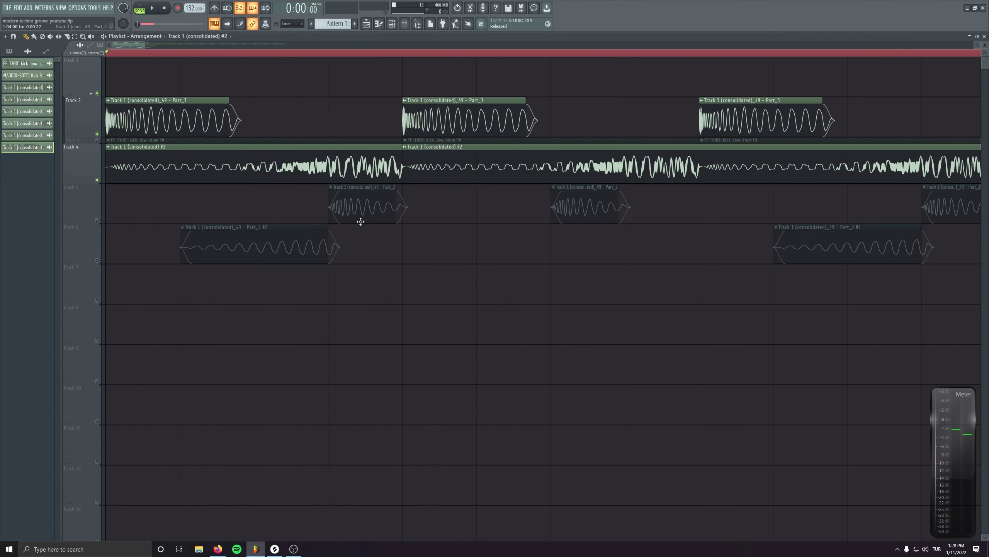
Unmute Tracks 5 and 6 and audition the full loop with the rendered rumble.
click(97, 220)
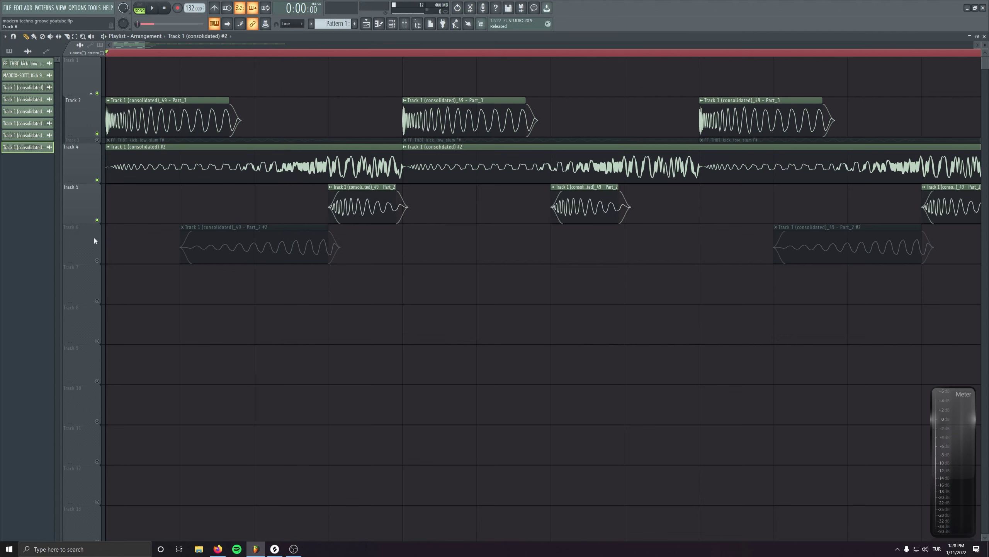
click(97, 260)
key(space)
key(F9)
key(F9)
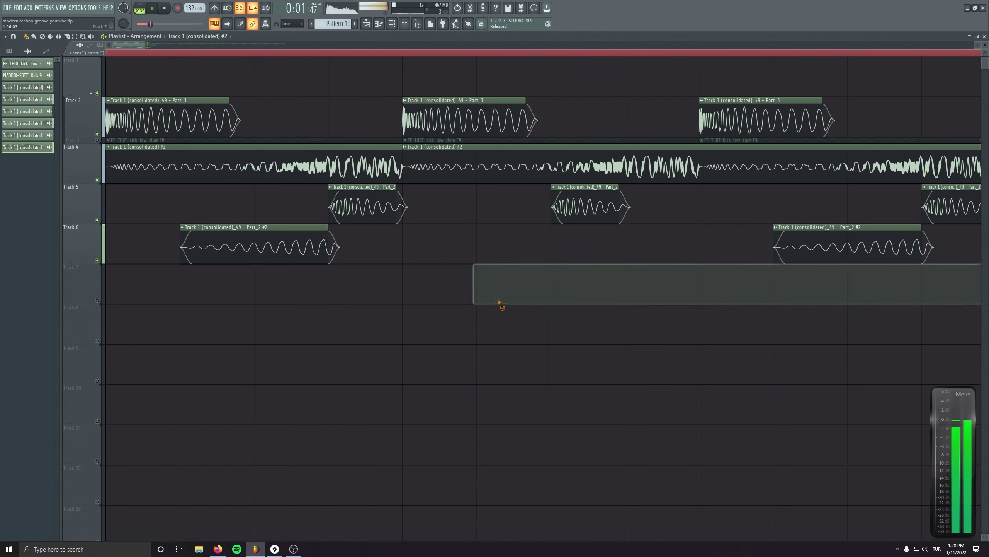
Trim the first rumble clip on Track 4 to run from just after the first kick to step 4, and delete the rumble from the third kick.
scroll(278, 319, down, 6)
click(276, 319)
right_click(279, 321)
scroll(116, 289, up, 4)
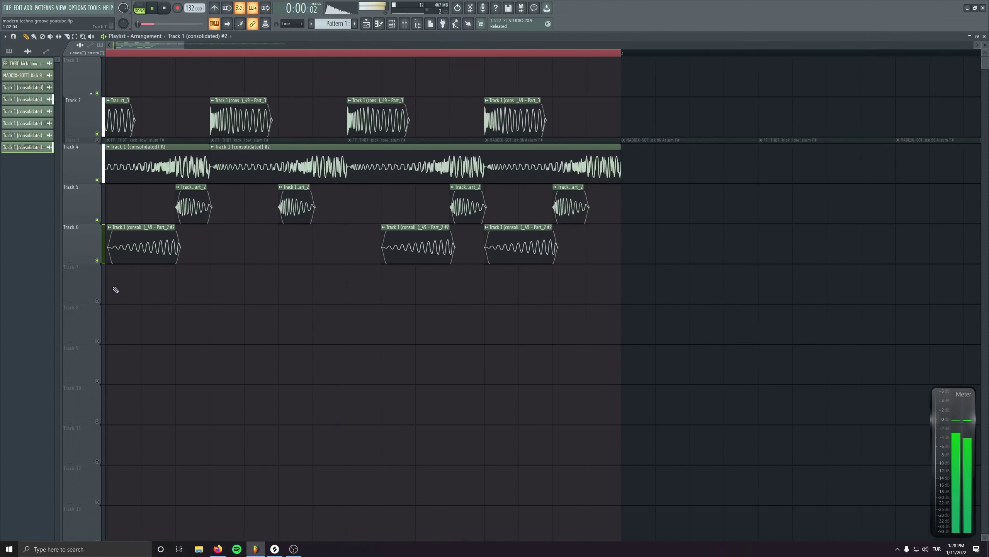
scroll(116, 289, up, 3)
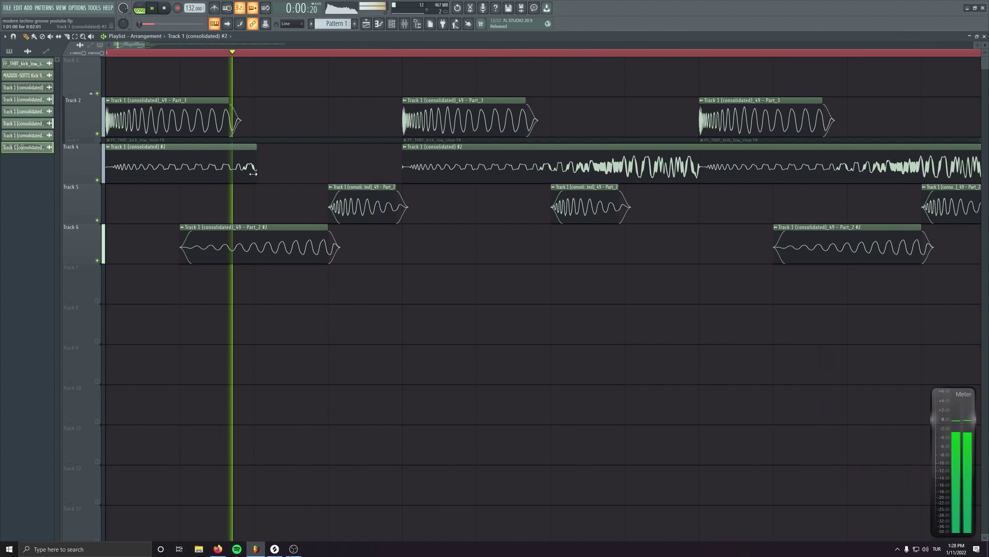
drag(253, 174, 251, 174)
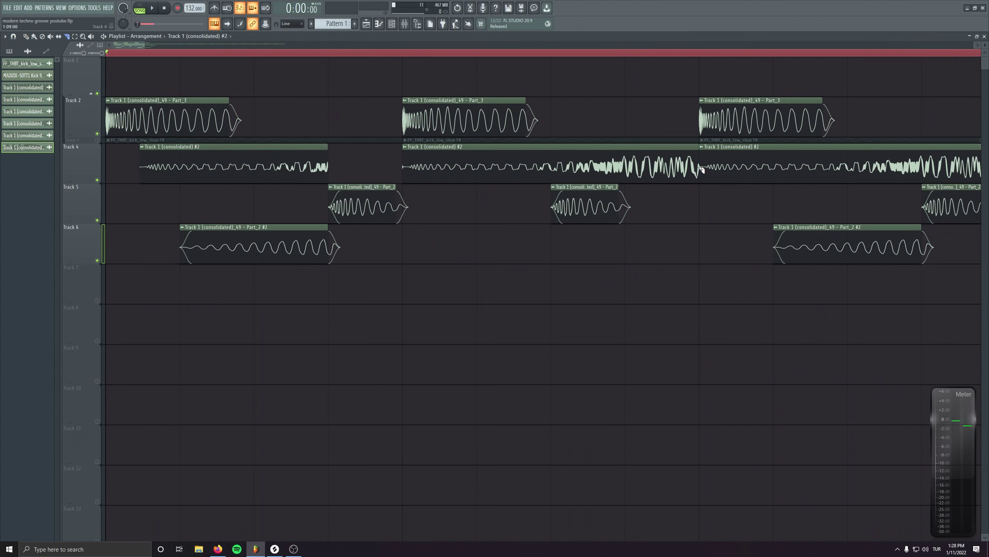
right_click(720, 161)
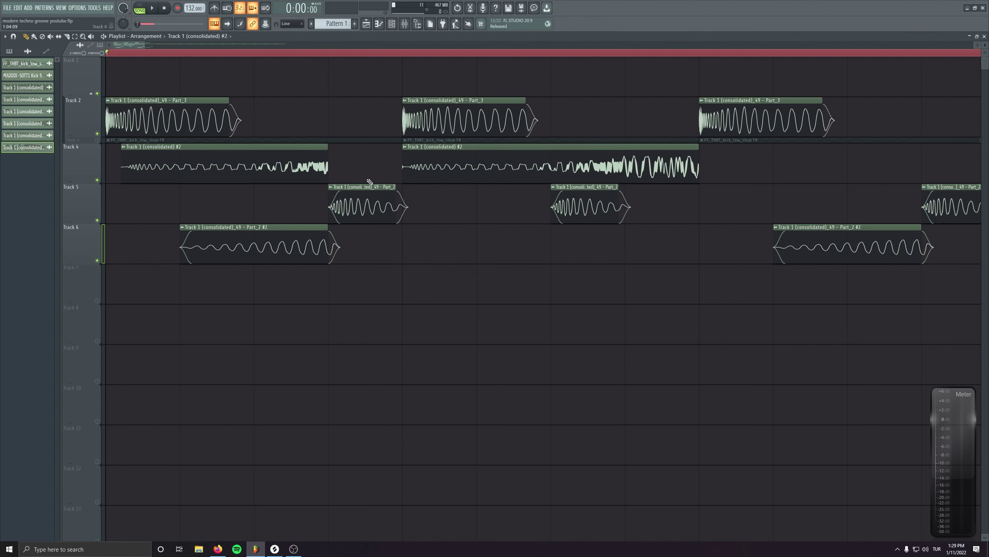
Loop the first two kicks, shorten the opening rumble clip to end at step 3 and fill the gap before the second kick with another rumble clip.
key(space)
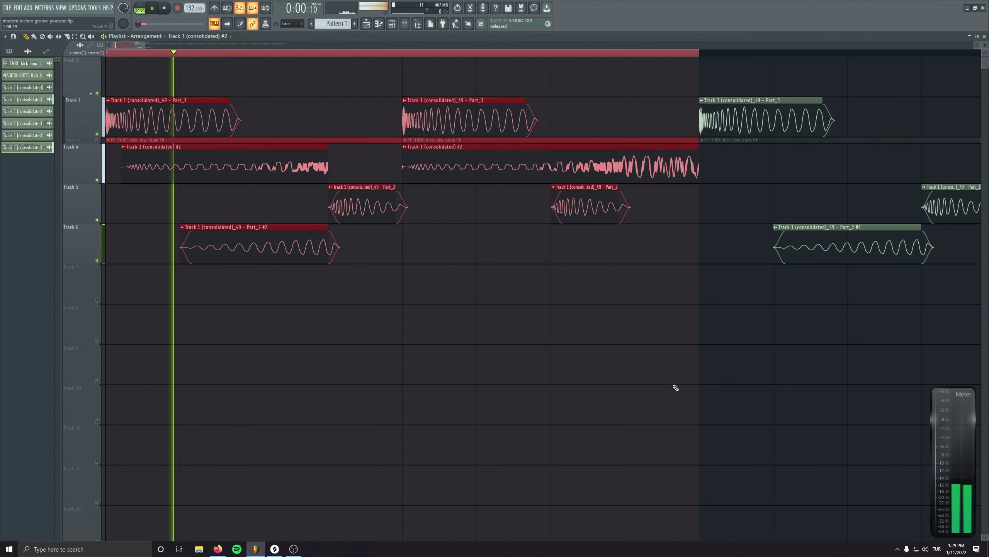
drag(674, 387, 881, 410)
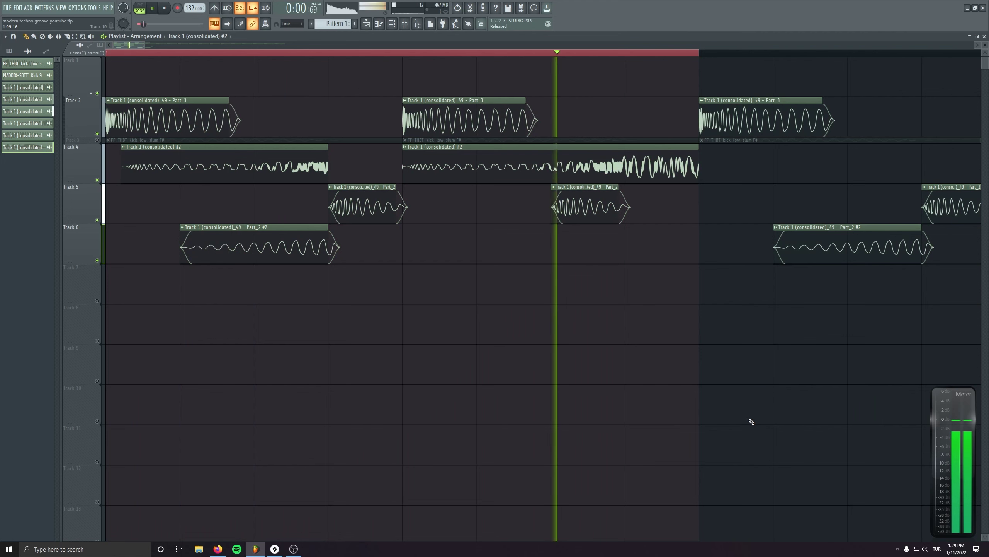
drag(328, 166, 401, 170)
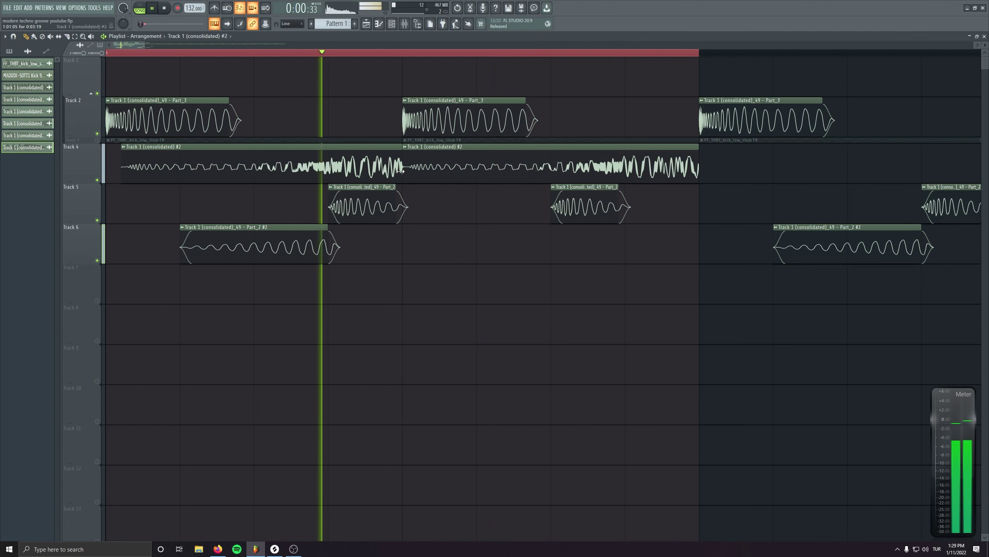
drag(400, 171, 256, 170)
click(261, 171)
drag(386, 168, 398, 169)
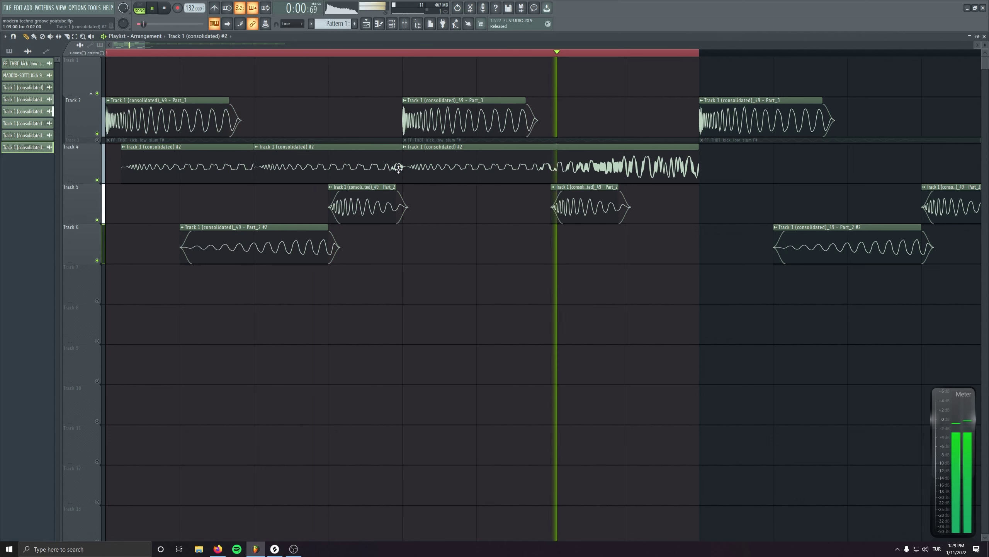
mouse_move(699, 166)
mouse_down()
mouse_move(624, 159)
mouse_move(699, 154)
mouse_up()
click(757, 270)
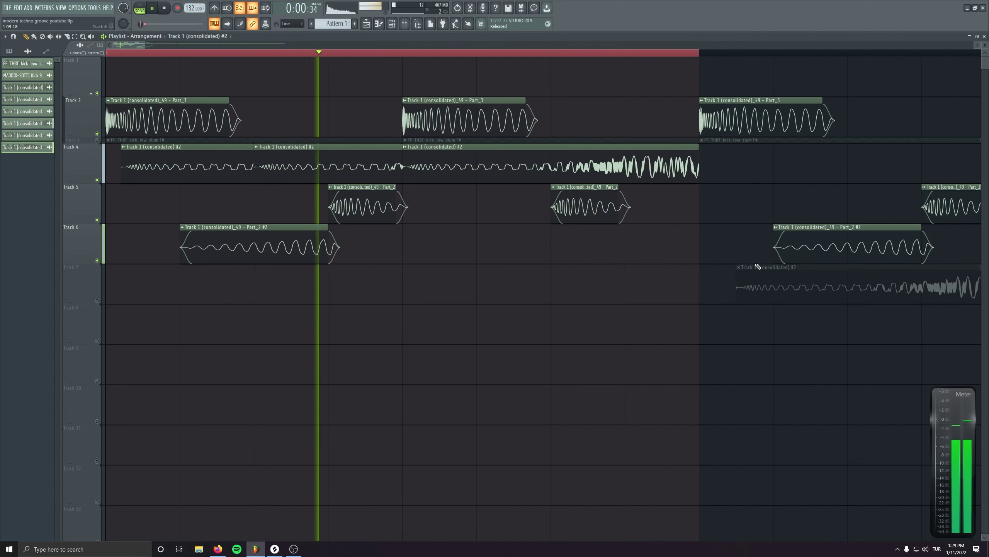
right_click(757, 266)
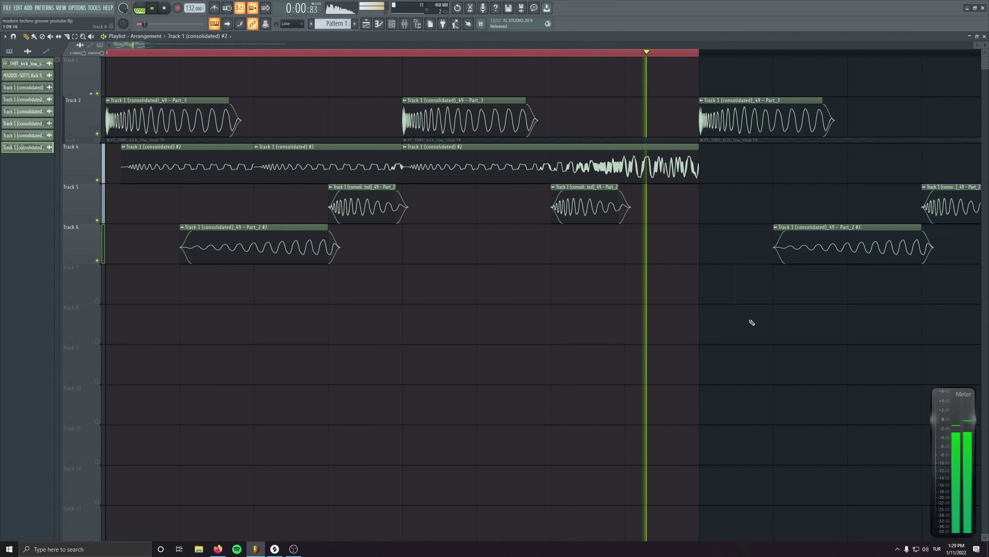
Solo Track 4 and set the rumble clip's declicking mode to Generic (bleeding).
double_click(435, 174)
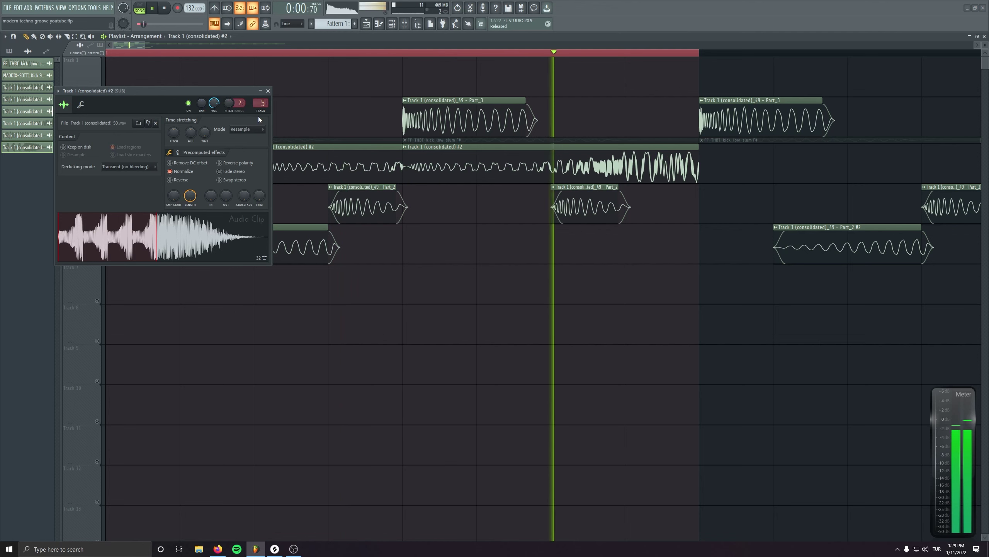
click(268, 91)
right_click(97, 180)
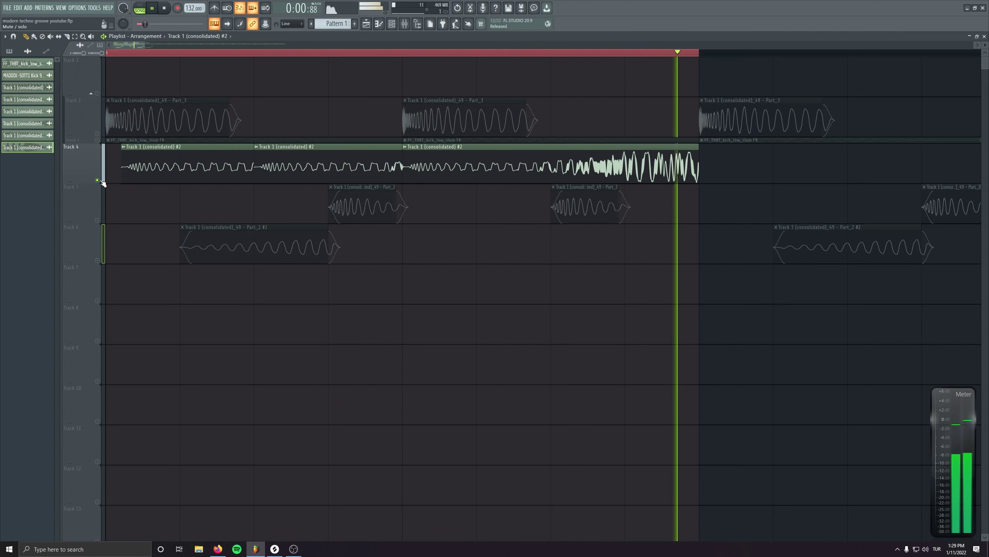
double_click(170, 163)
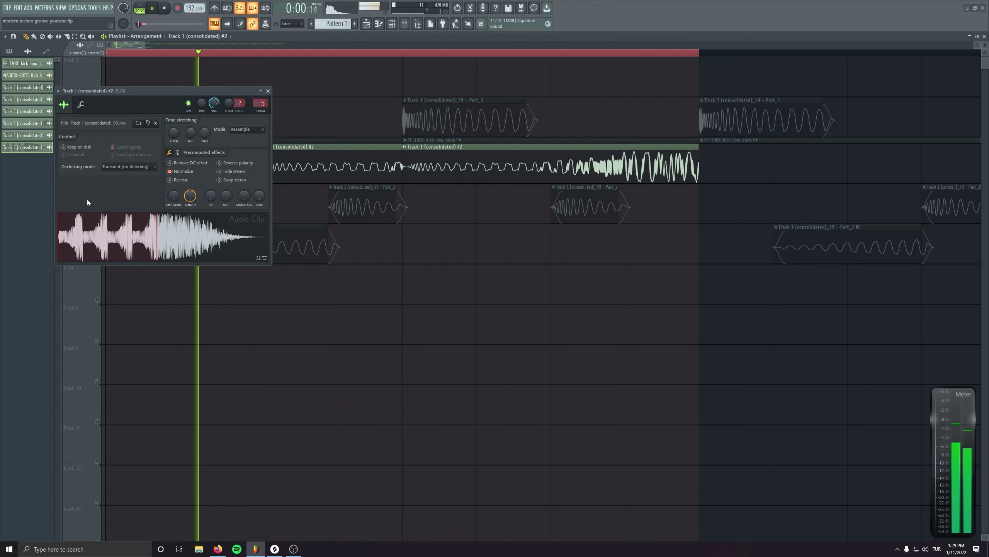
click(128, 167)
click(126, 195)
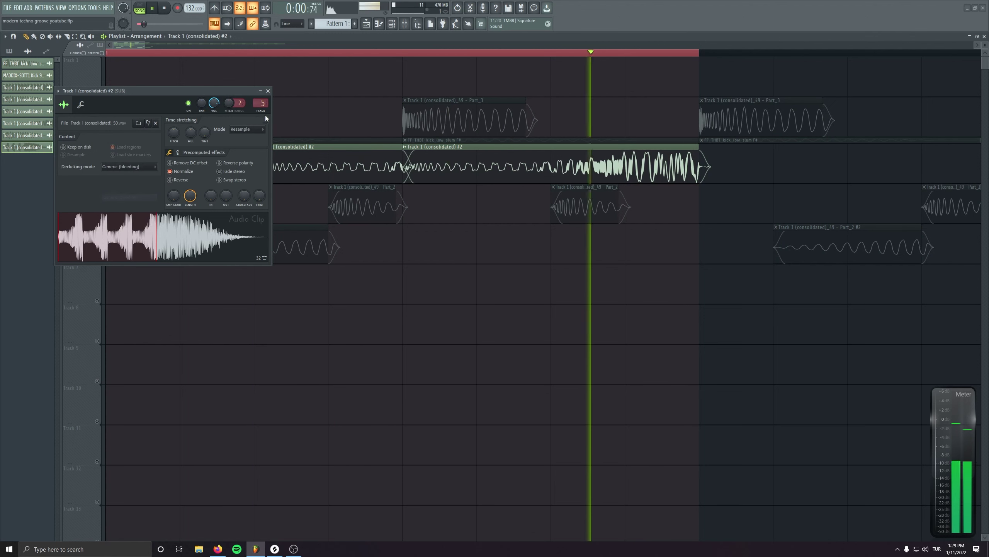
click(269, 91)
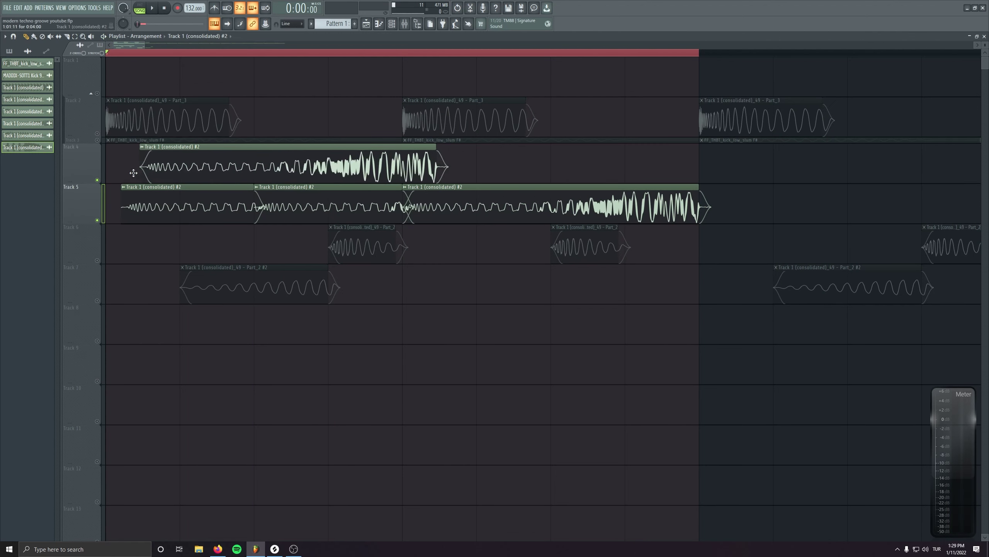
Crop the new Track 4 rumble clip to a one-step loud slice at step 2 and shorten the opening Track 5 clip to end there.
drag(134, 172, 106, 173)
drag(345, 164, 197, 163)
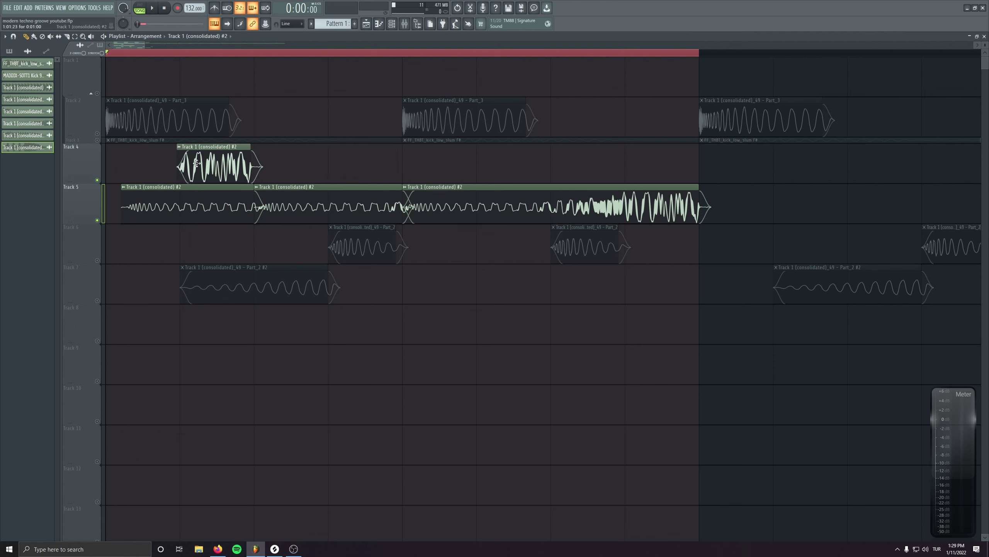
drag(253, 192, 191, 192)
key(space)
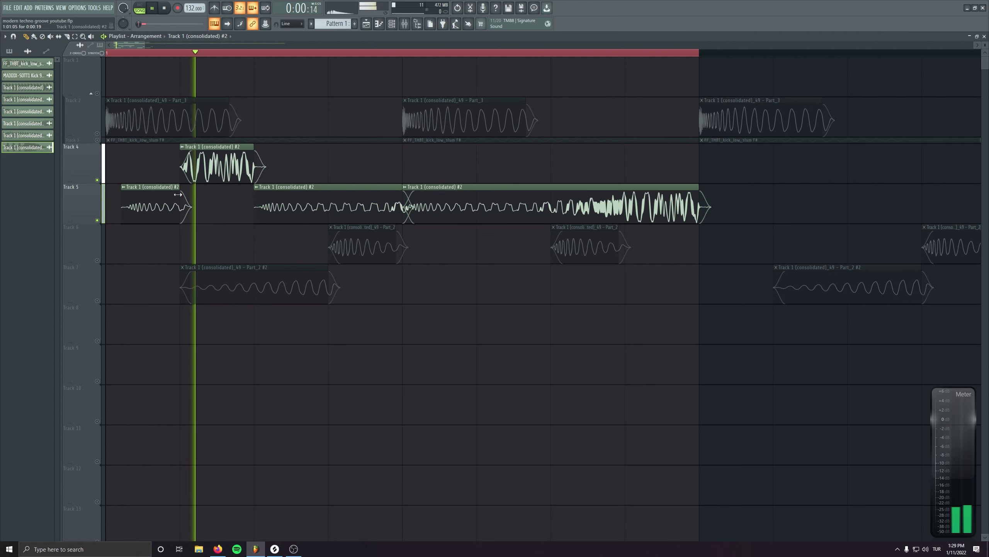
Unmute Tracks 2, 6 and 7 and move the loud rumble slice at step 2 from Track 4 to Track 5.
click(97, 133)
click(97, 260)
click(98, 300)
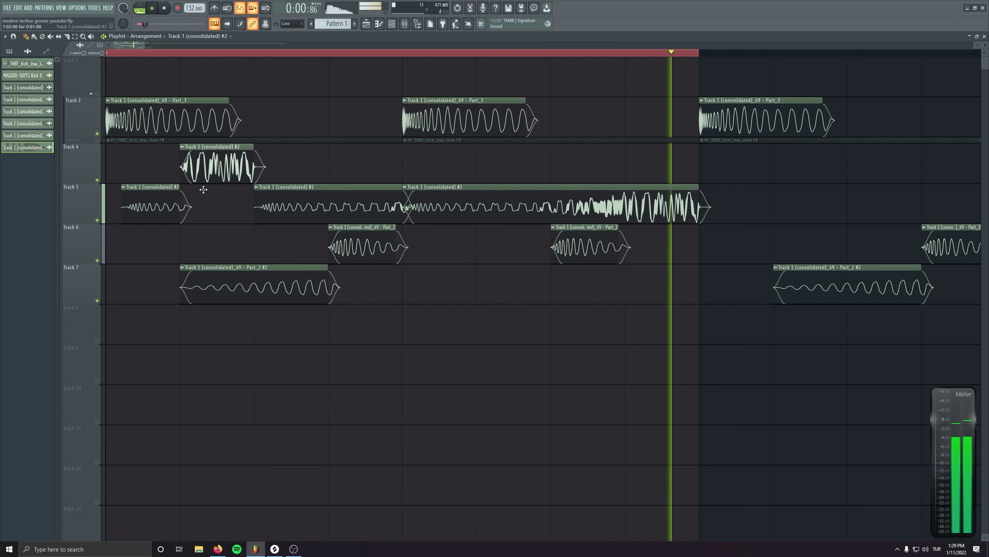
drag(203, 160, 203, 200)
Try replacing the opening rumble clip on Track 5 with a copy of the loud slice, and undo the replacement.
right_click(167, 209)
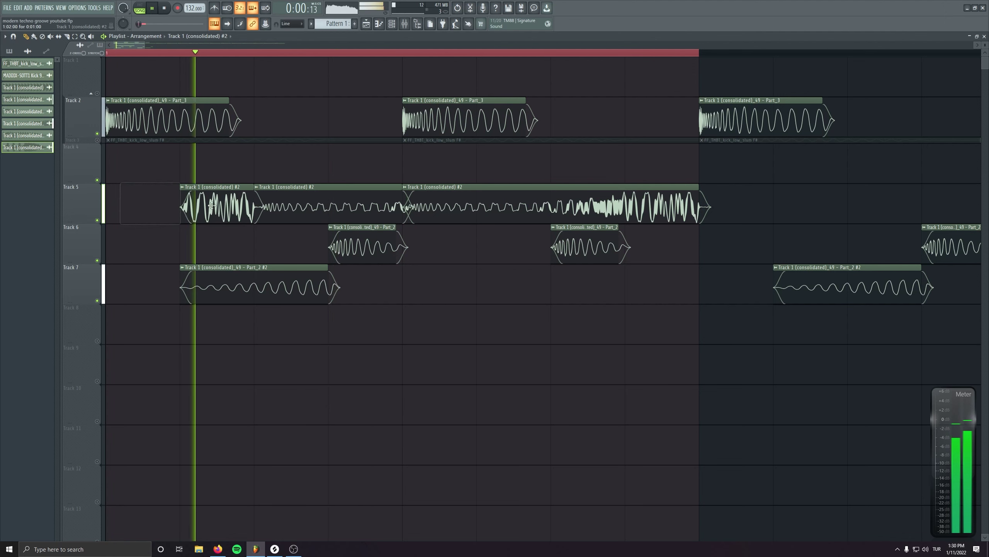
click(164, 209)
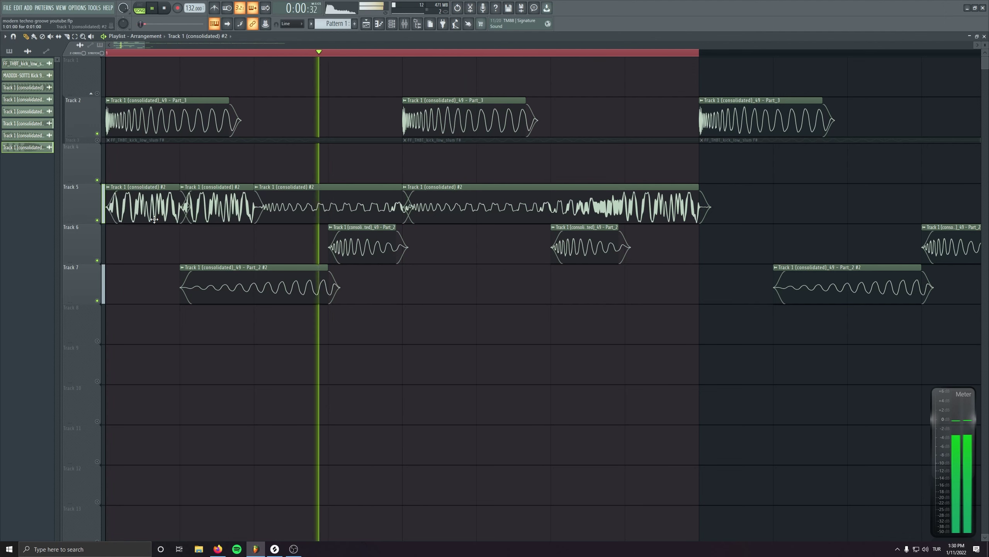
key(ctrl+z)
key(ctrl+z)
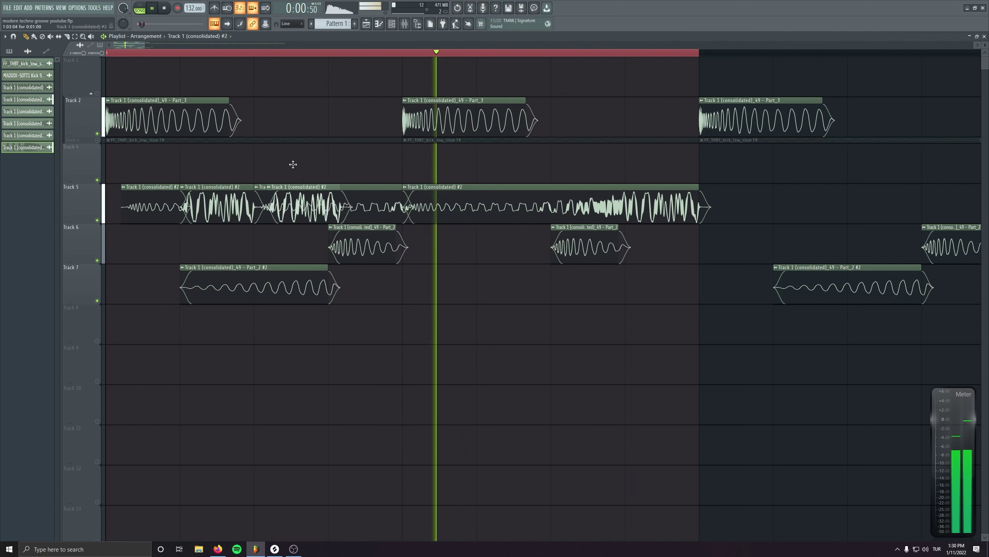
Place a loud rumble slice on Track 4 at step 4 and replace the step 2 slice on Track 5 with a shorter, quieter one.
drag(291, 161, 366, 162)
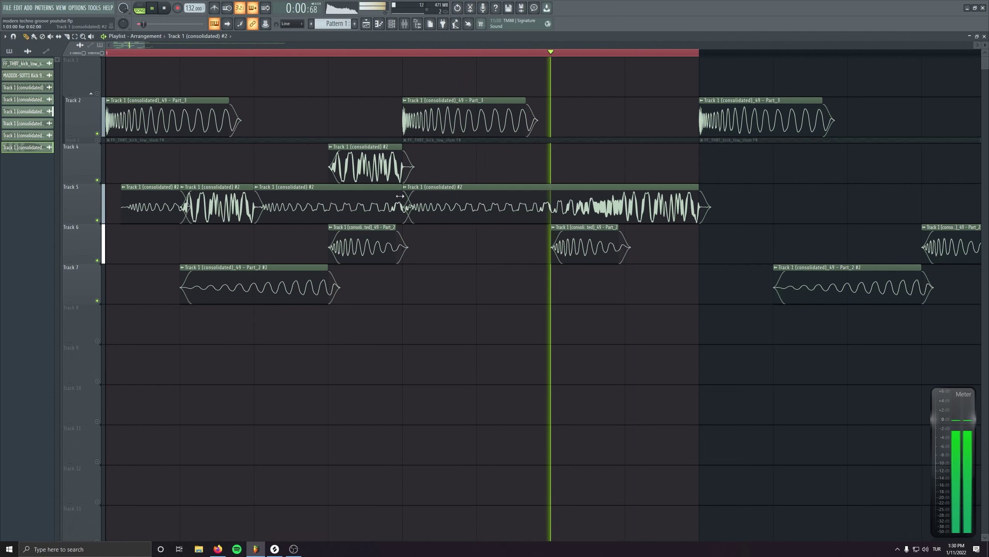
mouse_move(402, 200)
mouse_down()
mouse_move(379, 200)
mouse_move(401, 201)
mouse_up()
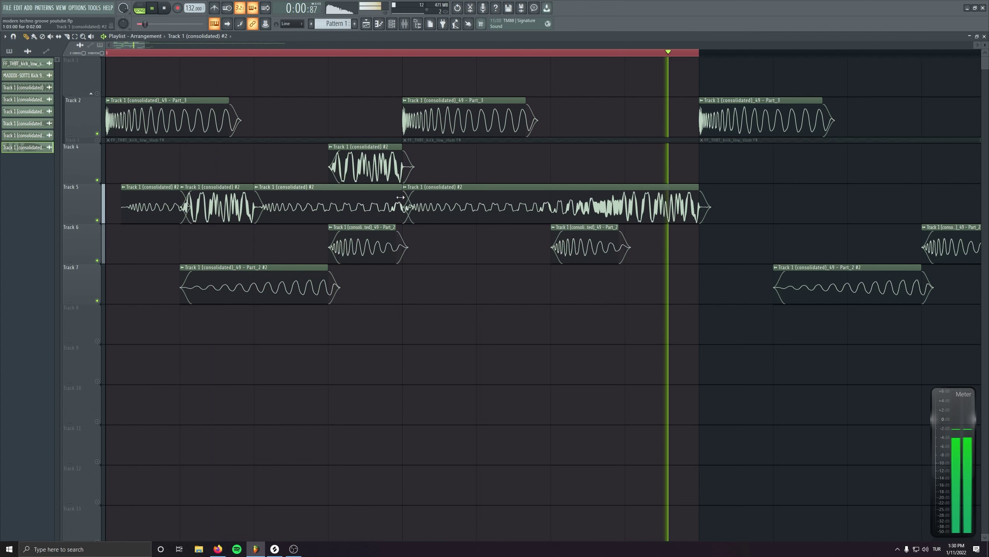
right_click(235, 200)
drag(326, 197, 177, 164)
drag(106, 164, 180, 163)
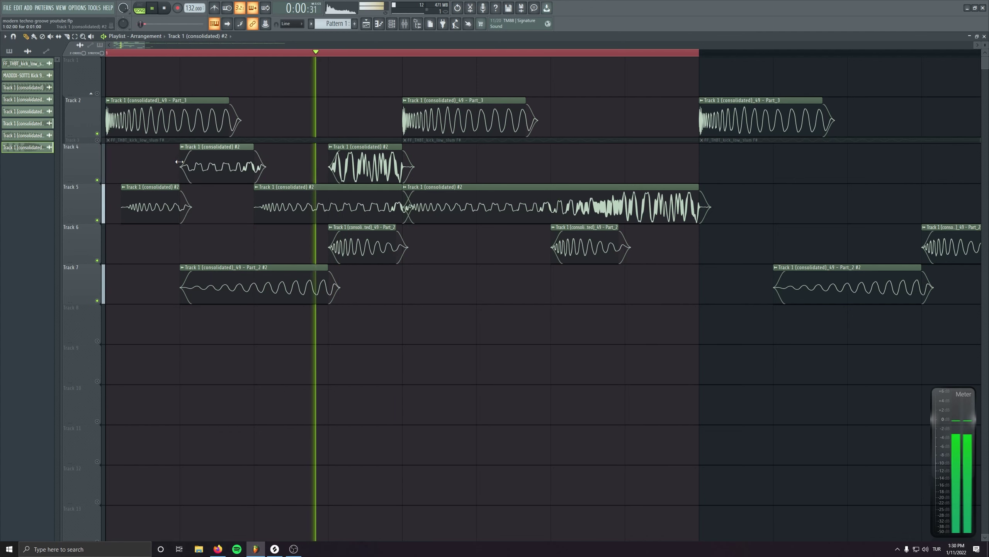
drag(252, 160, 220, 208)
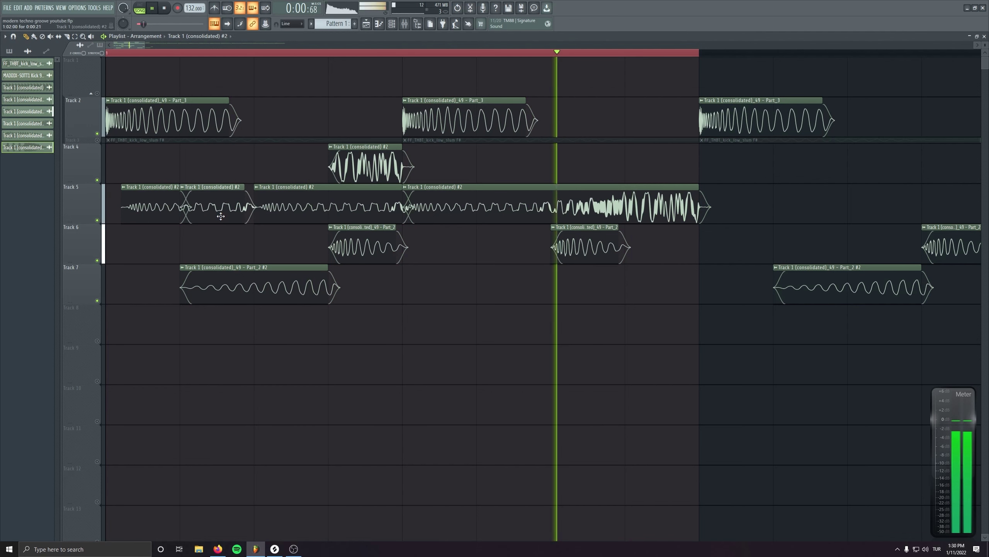
Shorten the step 3 rumble clip on Track 5 to make room and move the loud slice at step 4 down from Track 4.
drag(399, 205, 326, 206)
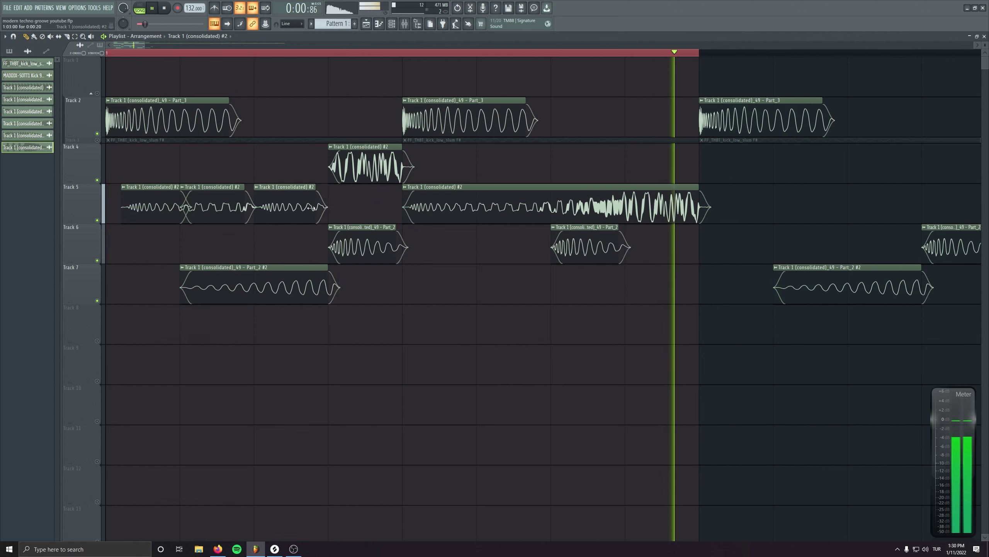
drag(357, 170, 359, 211)
right_click(503, 333)
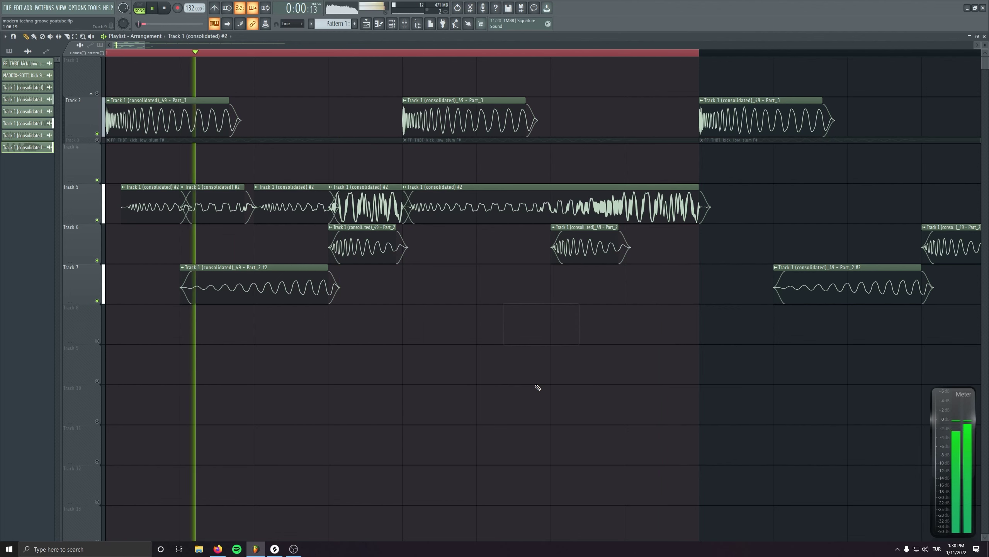
Add Fruity Parametric EQ 2 to the SUB mixer track with the 20Hz + 18kHz cut preset, lower its high cut and play the loop.
click(405, 23)
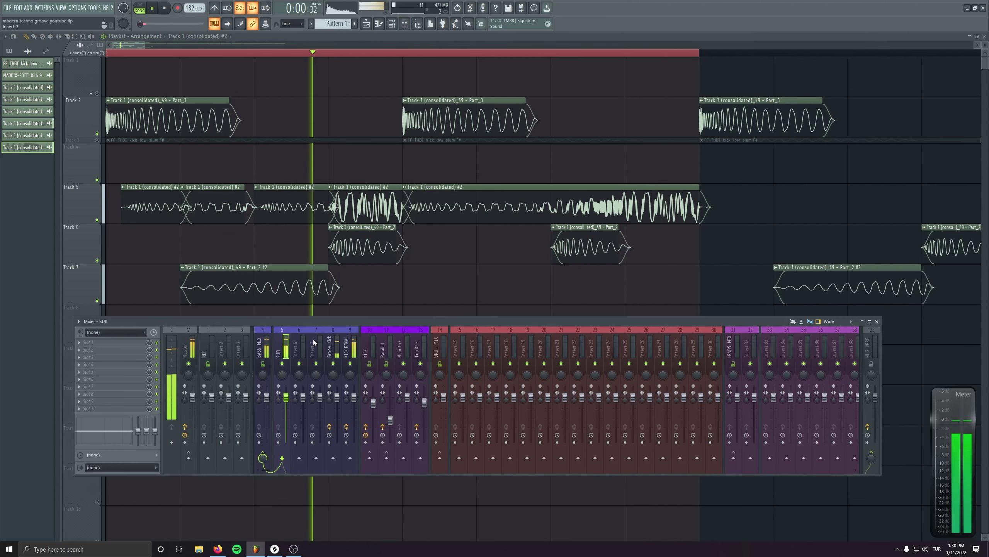
key(space)
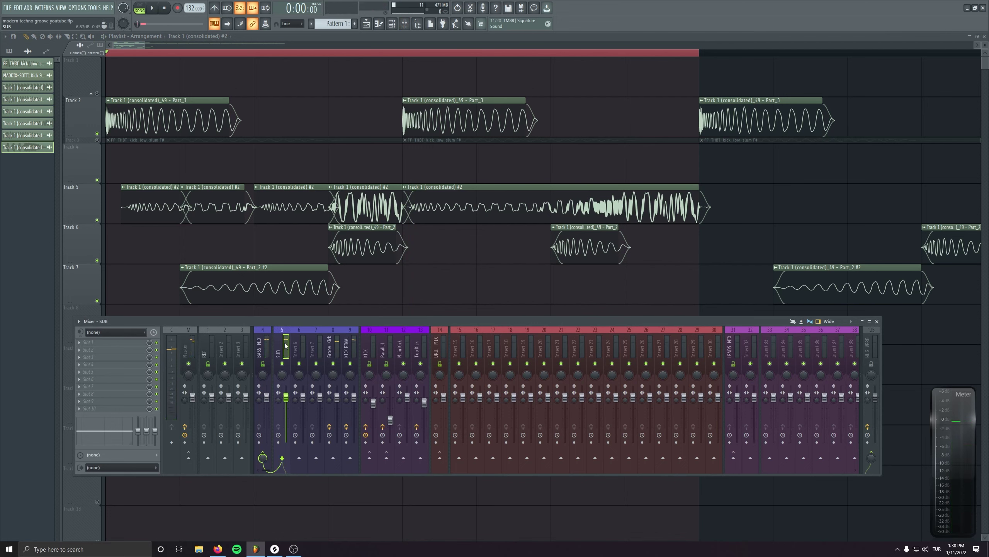
click(139, 345)
click(48, 81)
mouse_move(59, 111)
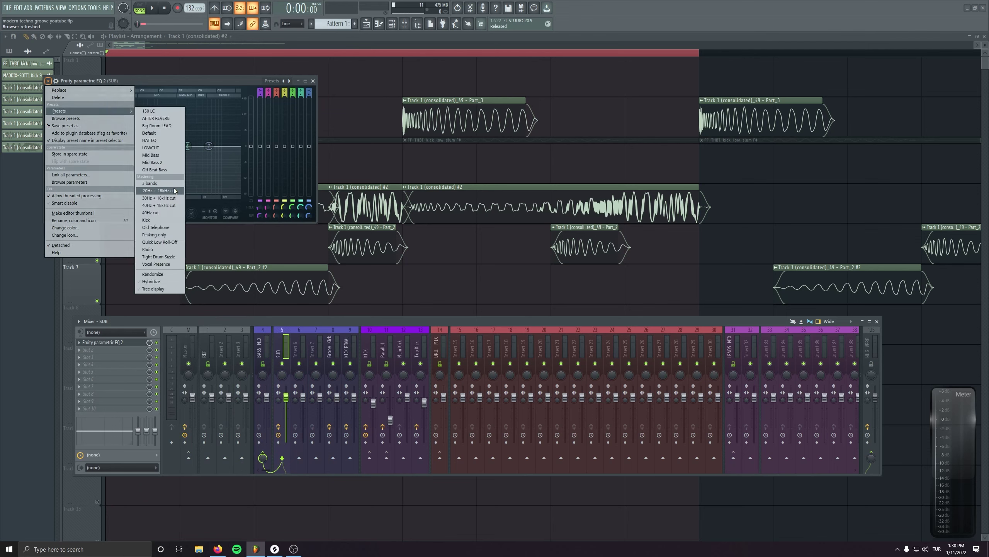
click(175, 191)
drag(181, 82, 269, 164)
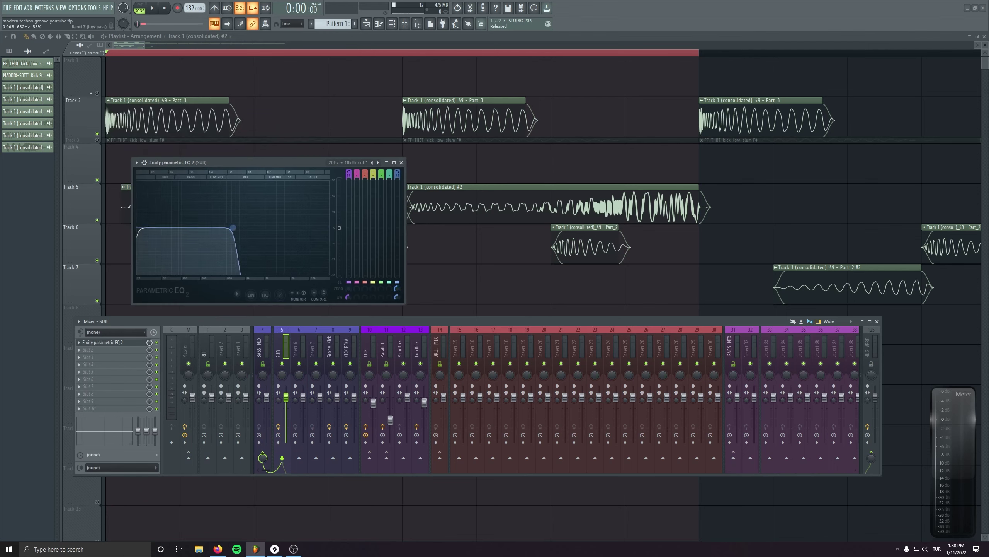
key(space)
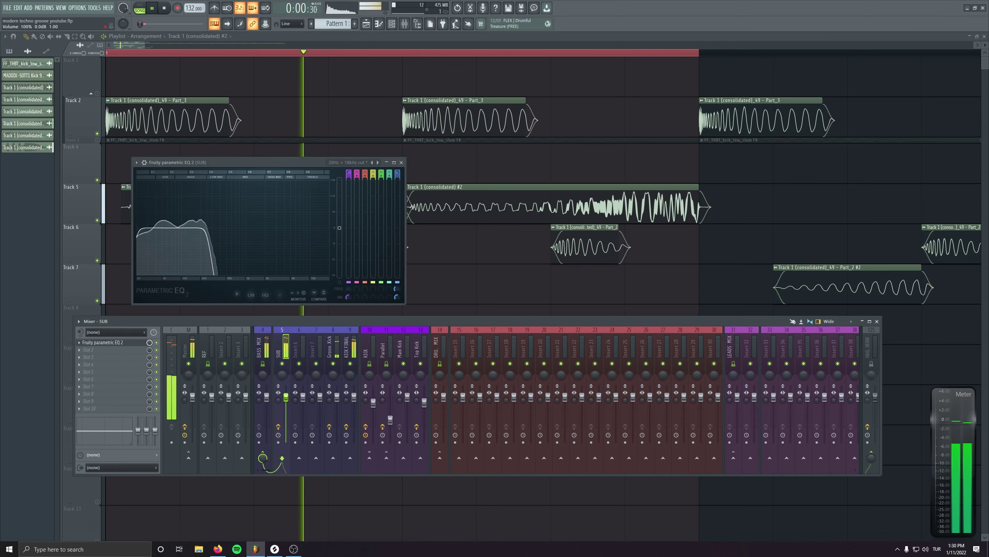
Load LFOTool into an empty slot on the SUB mixer track and pull the start point of its curve down to zero.
key(space)
click(87, 364)
click(198, 308)
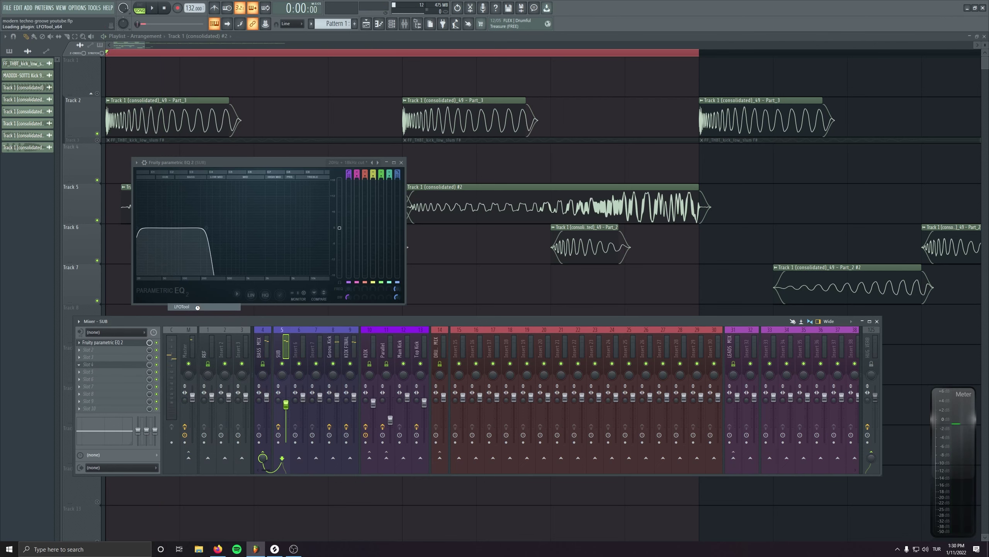
drag(134, 189, 133, 220)
drag(216, 110, 225, 189)
Try the Part_3 clips on Track 2 at three steps long, playing the loop beside an enlarged LFOTool window.
click(81, 125)
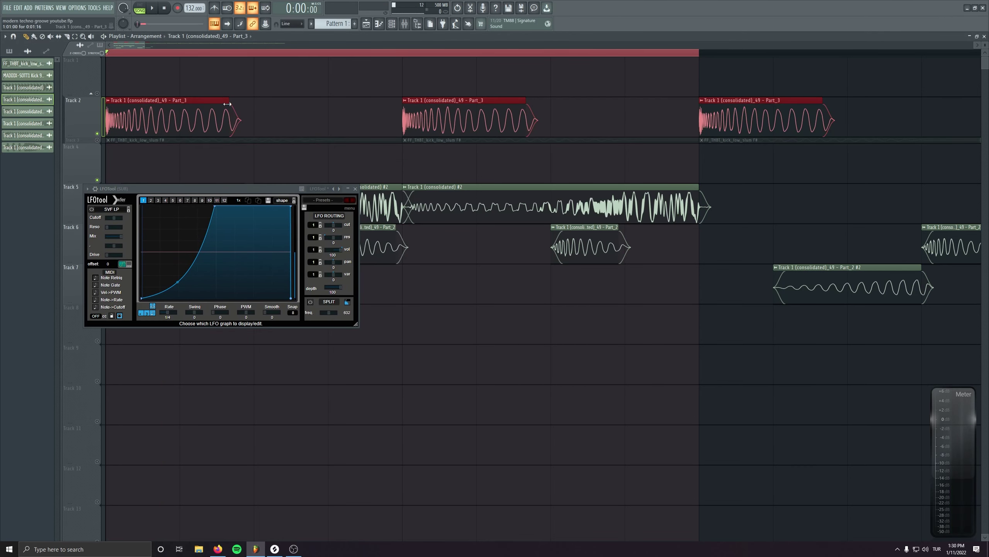
drag(229, 117, 327, 118)
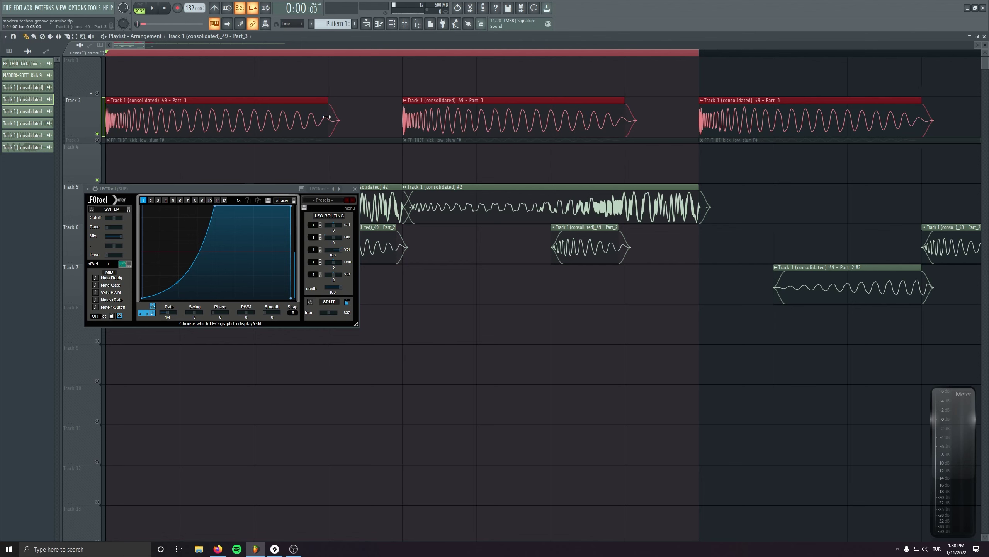
drag(243, 189, 285, 153)
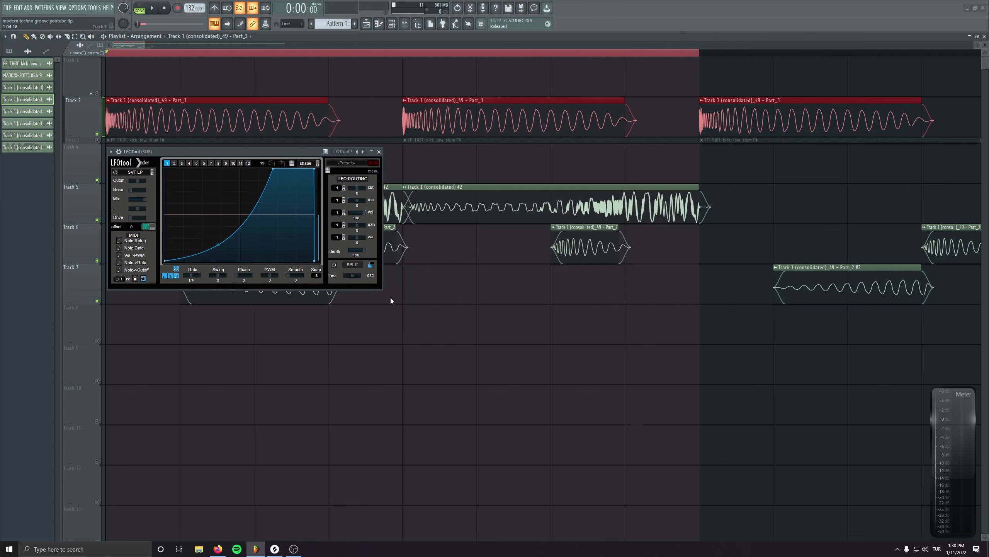
drag(381, 288, 440, 337)
key(space)
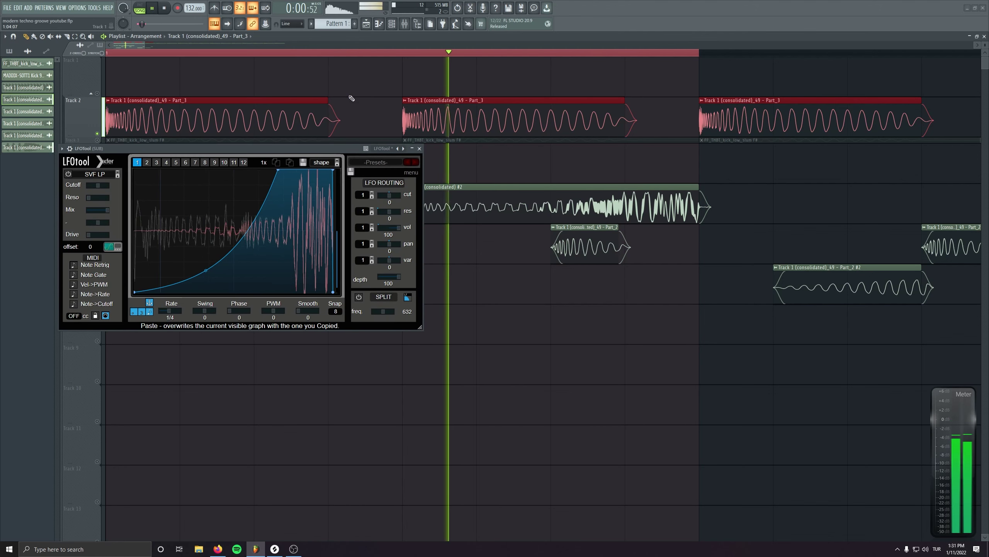
key(space)
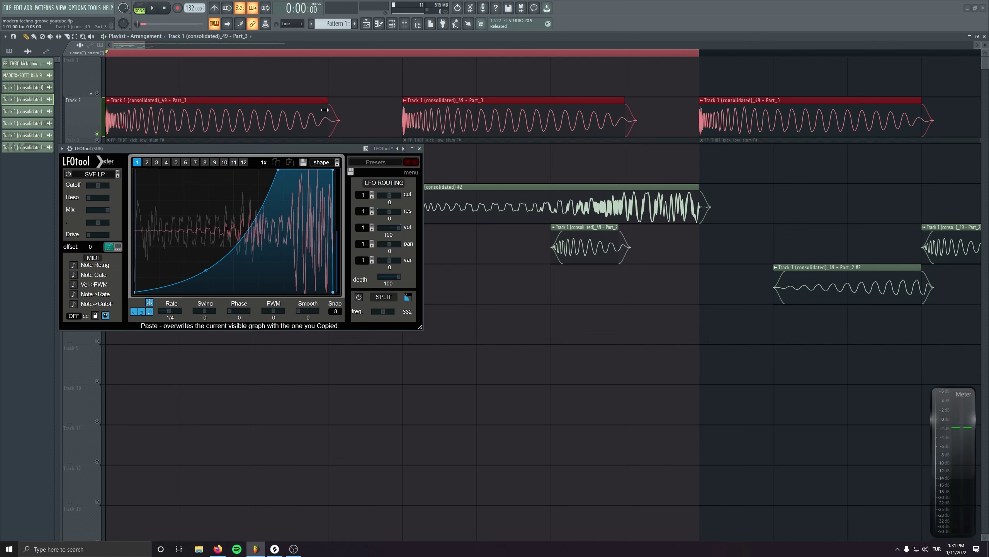
Shorten the Track 2 clips to 0:01:19 and move the SUB LFOTool curve's full-volume point earlier, then play the loop.
drag(325, 109, 256, 115)
drag(278, 170, 232, 170)
key(space)
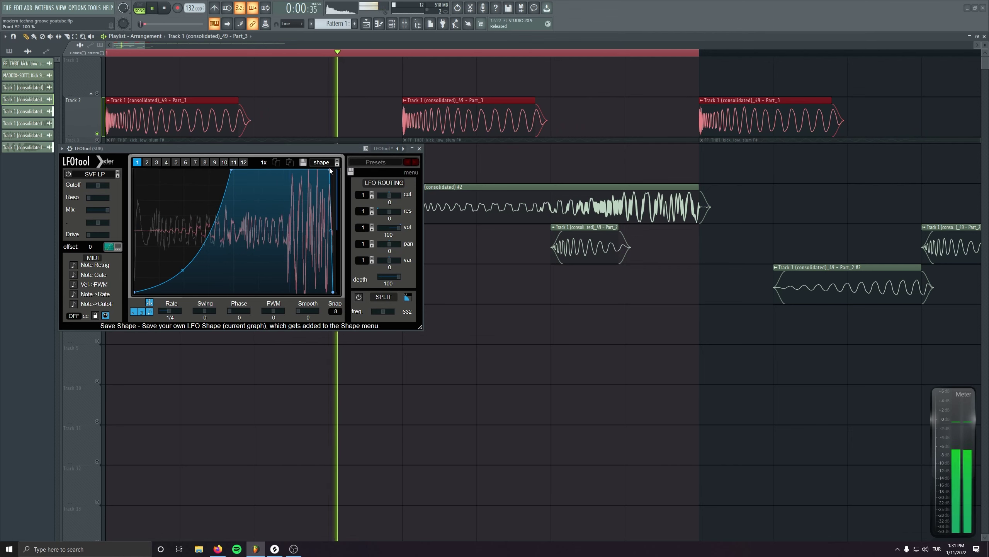
Inspect the mix waveform in the Master track's LFOTool during playback, and close the SUB LFOTool and the mixer.
key(F9)
click(184, 351)
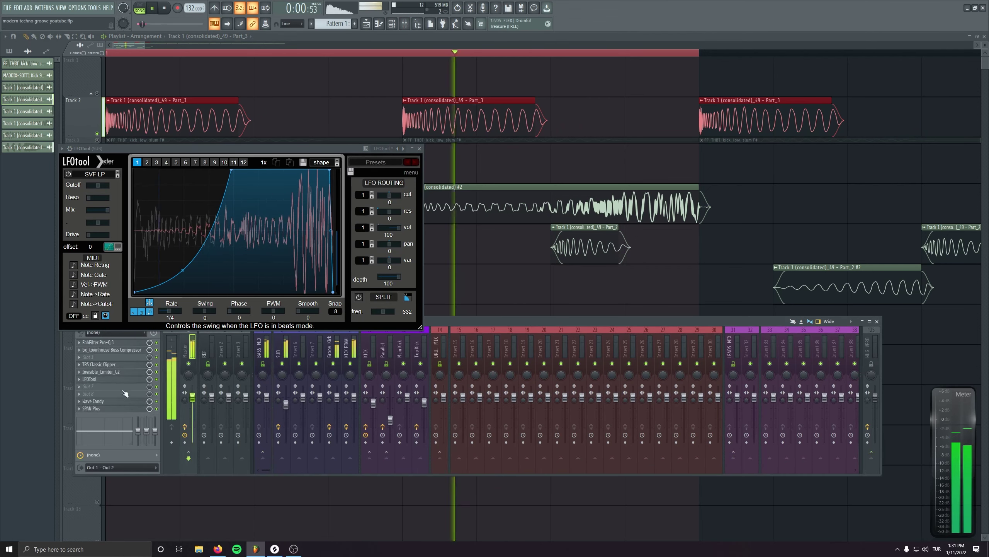
click(94, 379)
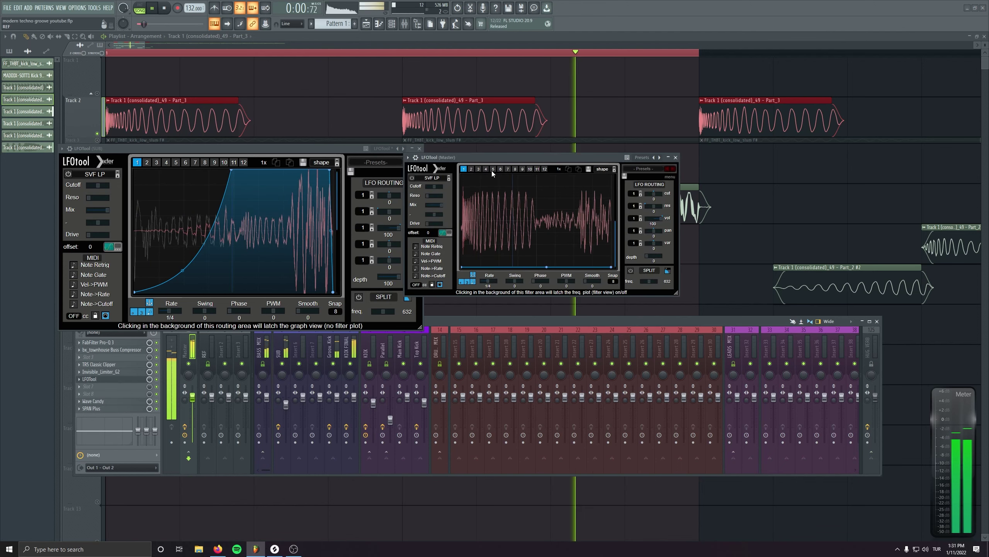
drag(492, 157, 578, 140)
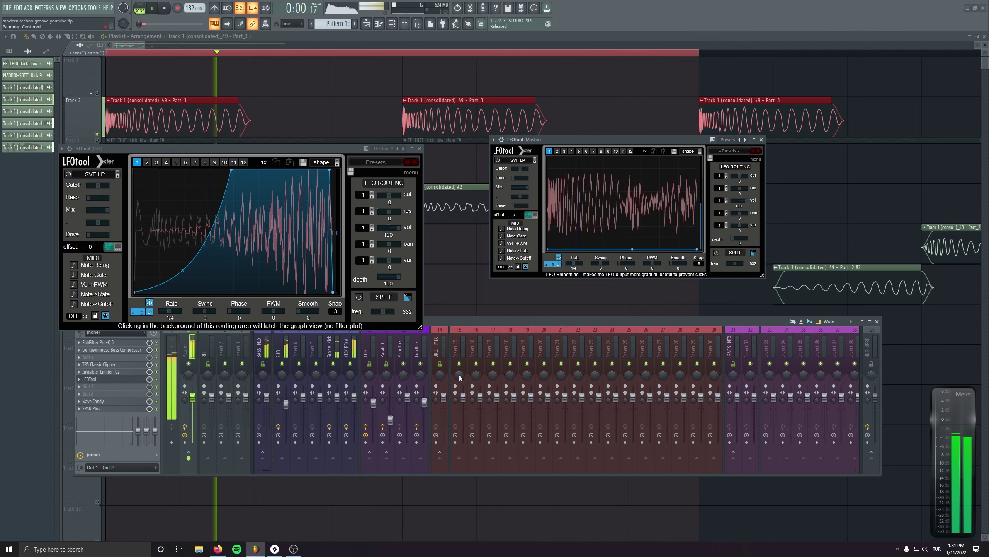
key(space)
click(419, 149)
key(F9)
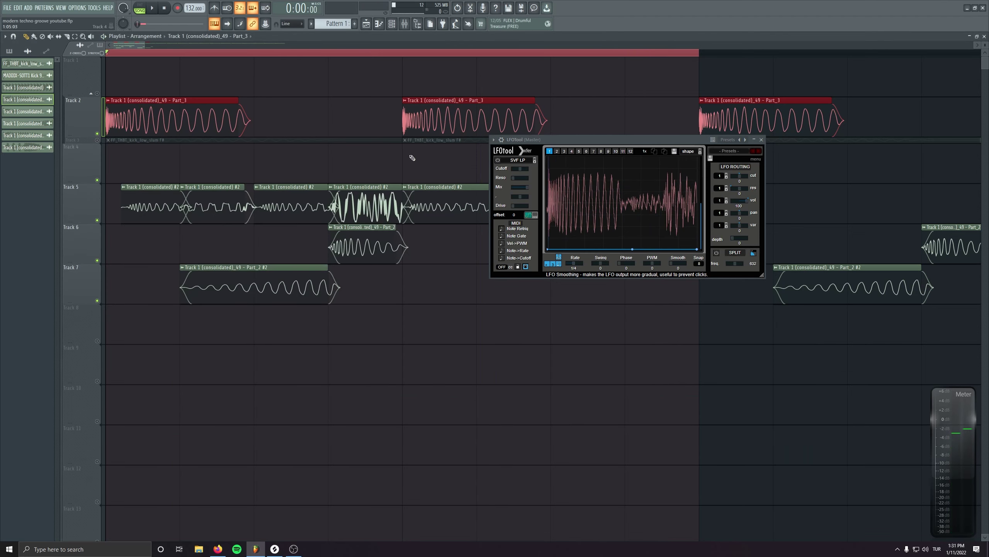
Try revealing the attack at the start of the Track 6 clips, play the loop, and undo the edit.
click(332, 242)
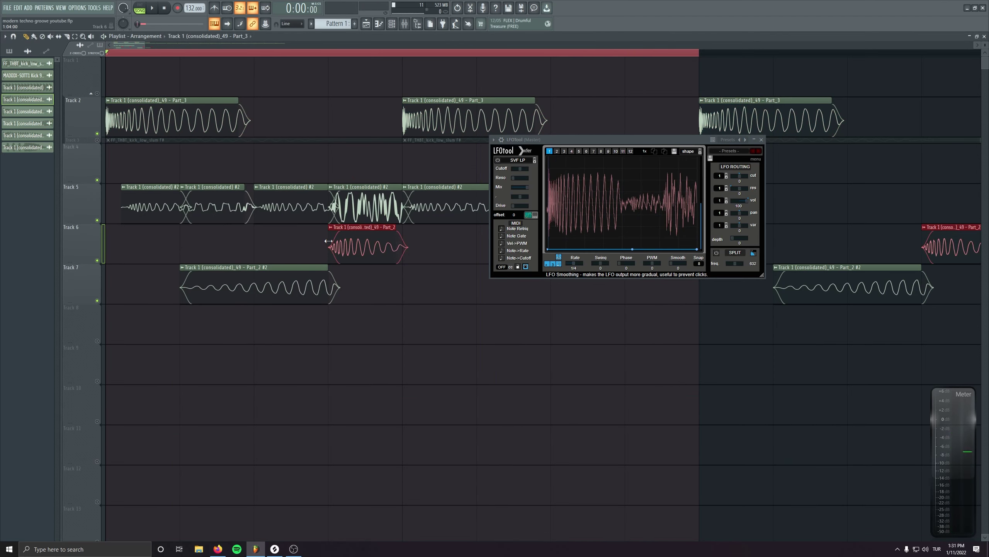
drag(343, 250, 338, 249)
key(space)
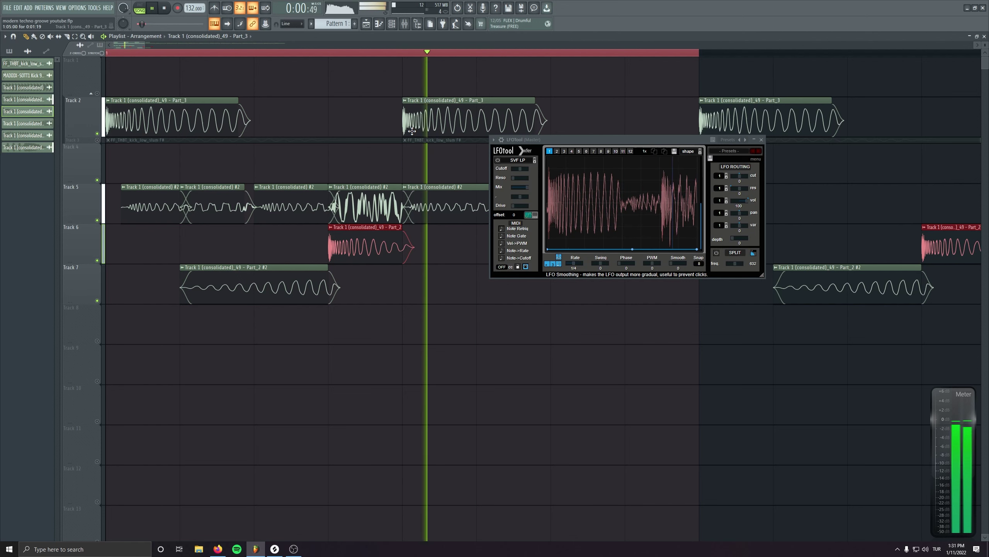
key(space)
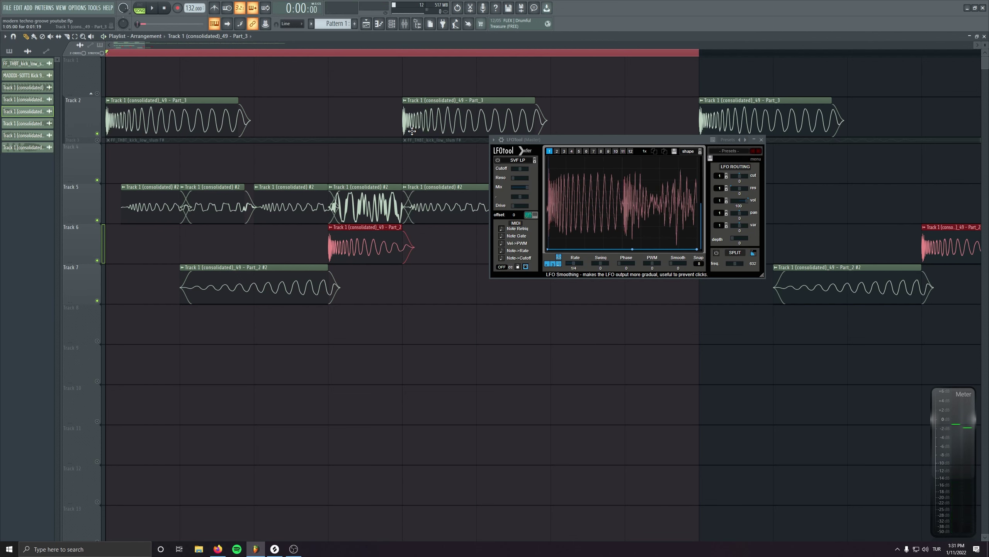
key(ctrl+z)
key(ctrl+z)
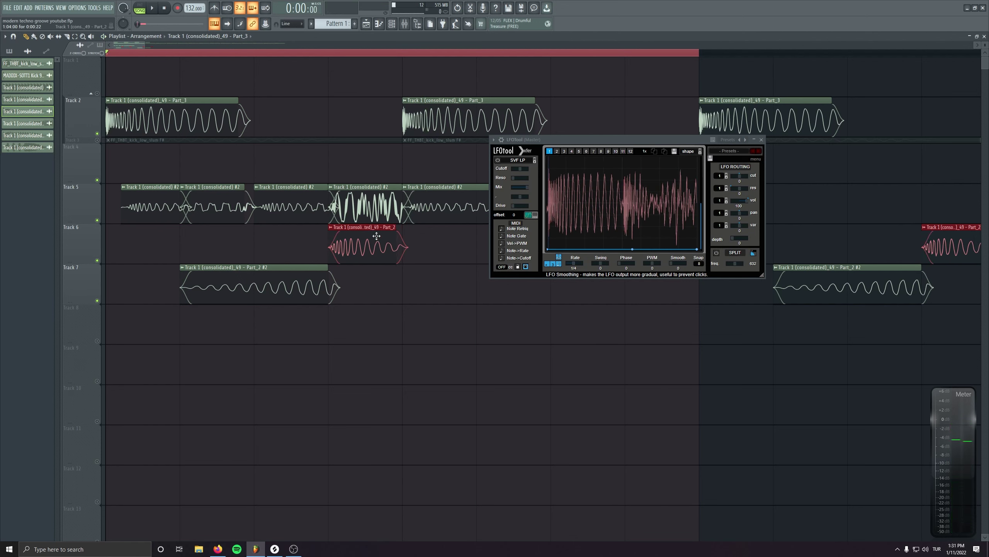
Check the Groove Kick track's Fruity Blood Overdrive during playback and lower the track's volume to 96%.
key(space)
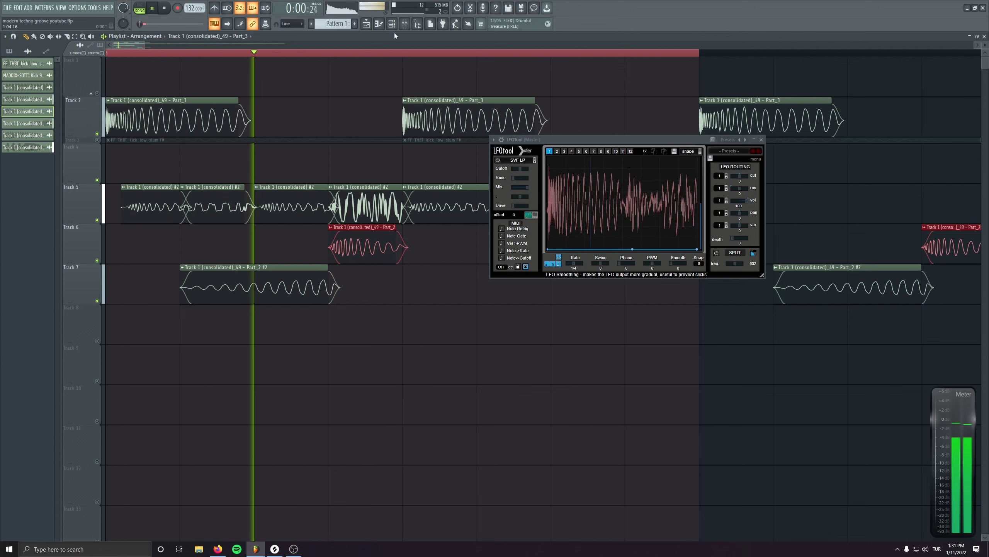
click(405, 24)
click(339, 391)
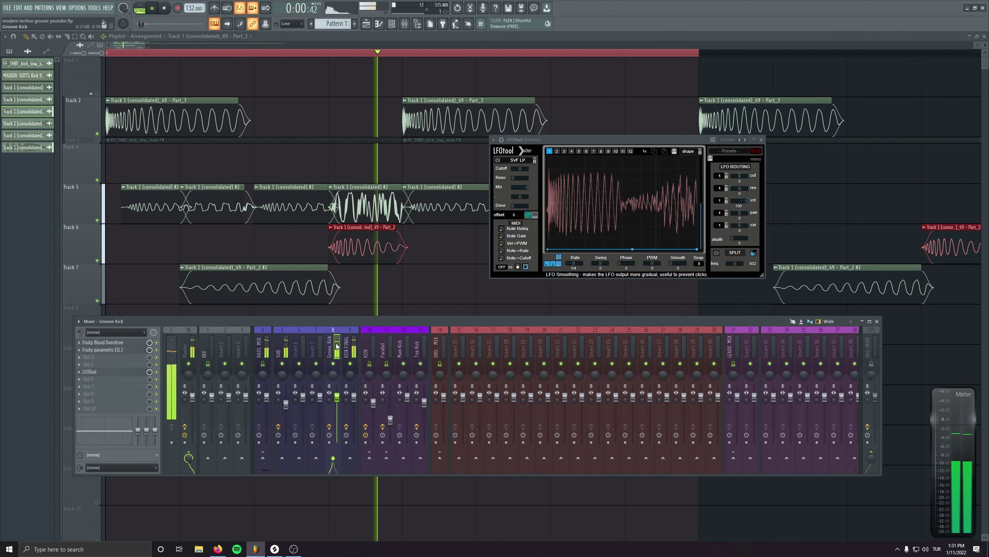
click(91, 342)
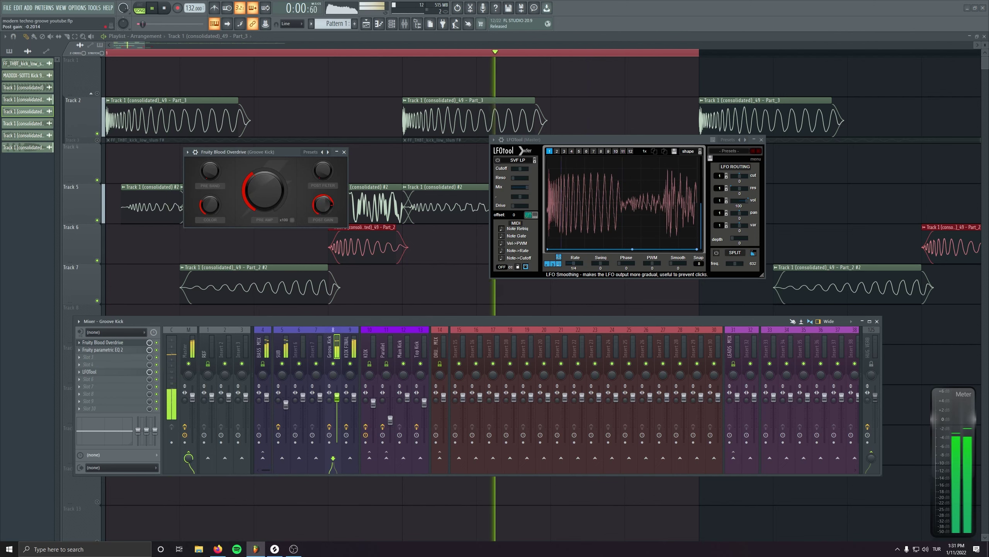
click(344, 151)
click(337, 398)
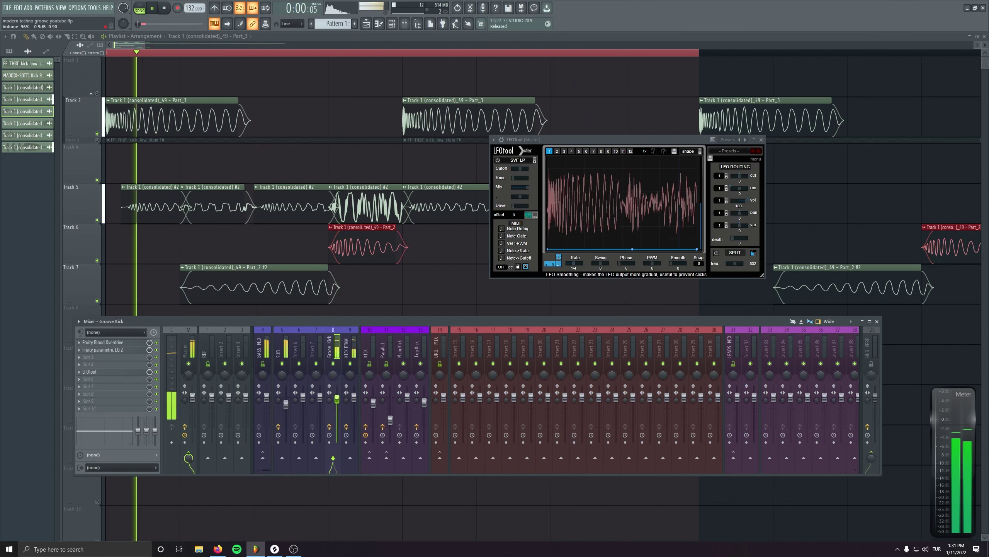
key(space)
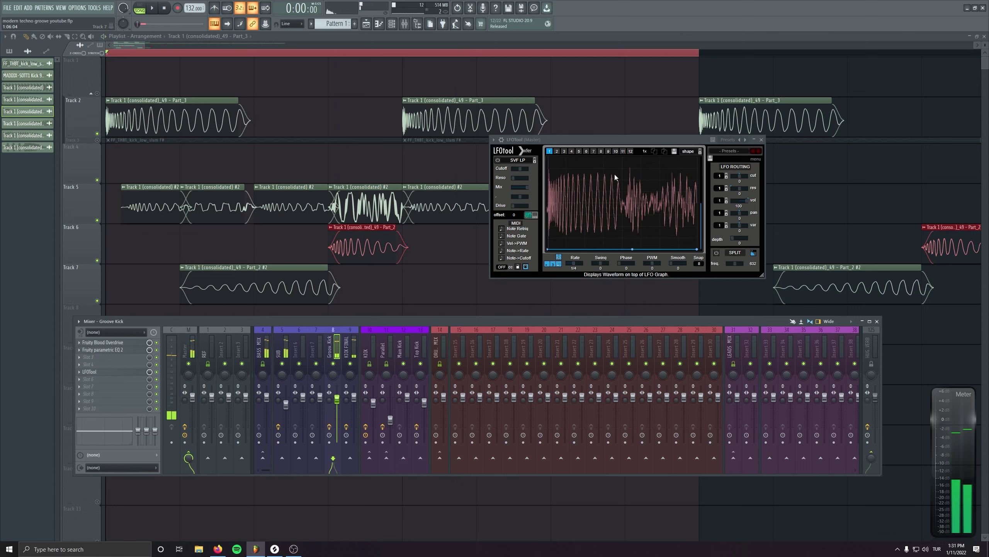
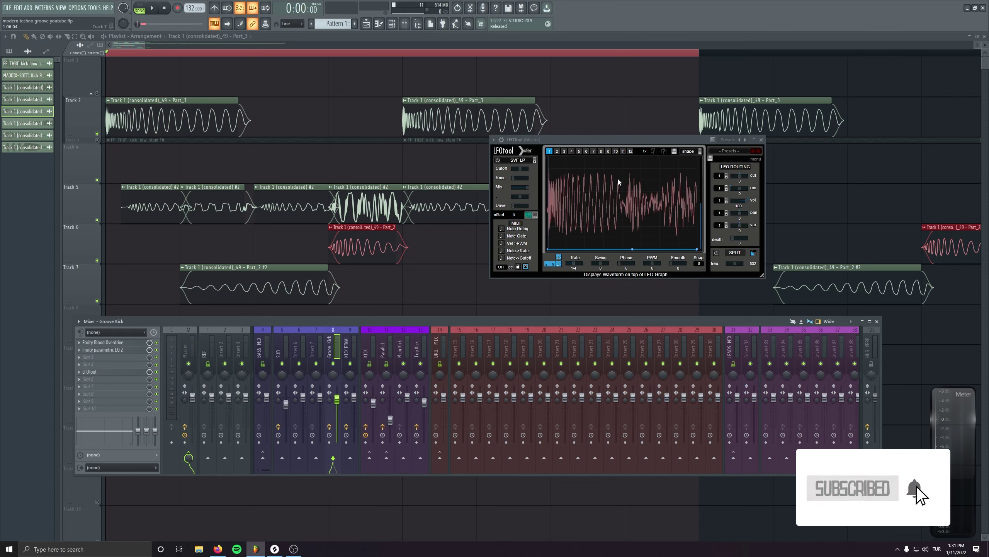
Save the project and clear the playlist view by hiding the mixer and moving the LFOTool window below the clips.
key(ctrl+s)
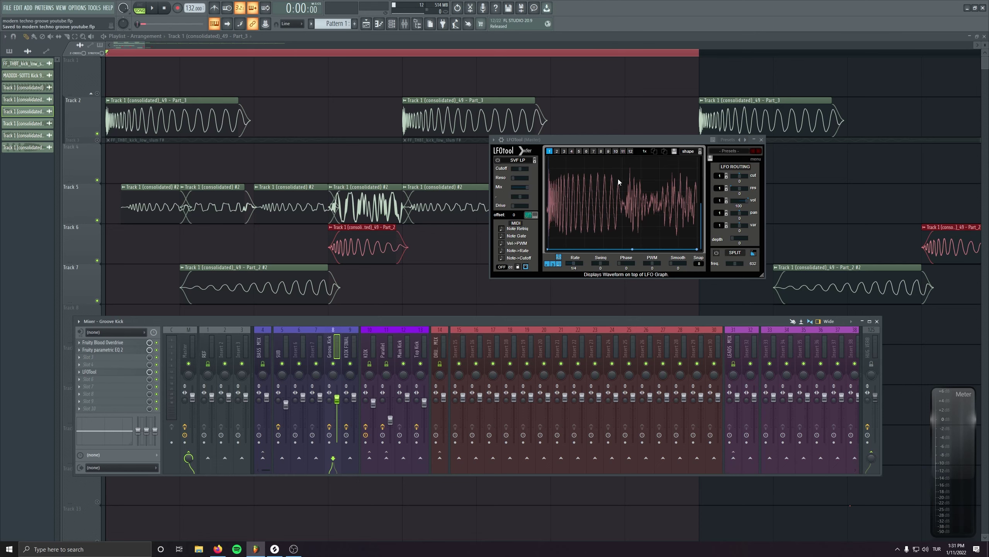
key(F9)
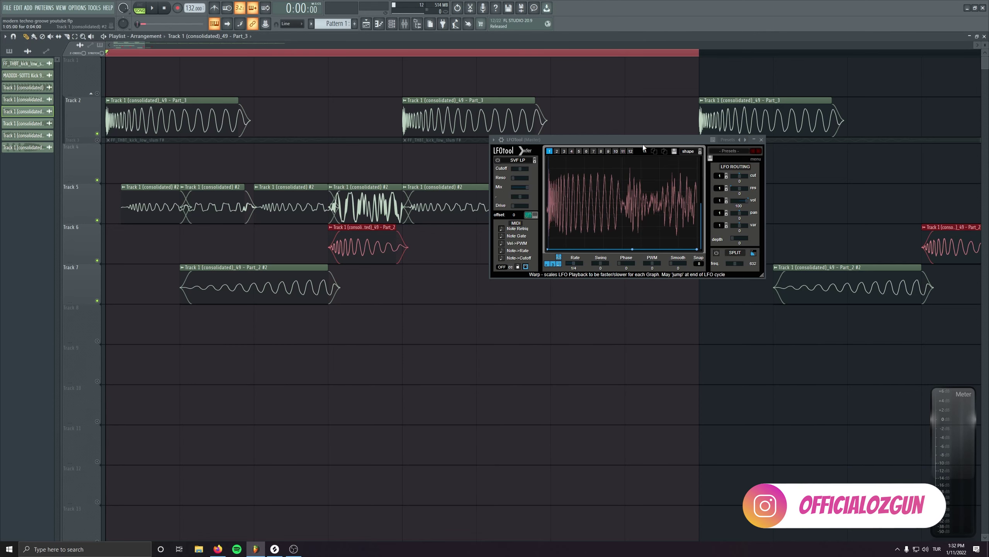
drag(645, 141, 645, 409)
Duplicate the half-bar groove on Tracks 2, 5, 6 and 7 until it fills the first four bars.
ctrl+scroll(380, 312, down, 3)
ctrl+drag(452, 345, 263, 144)
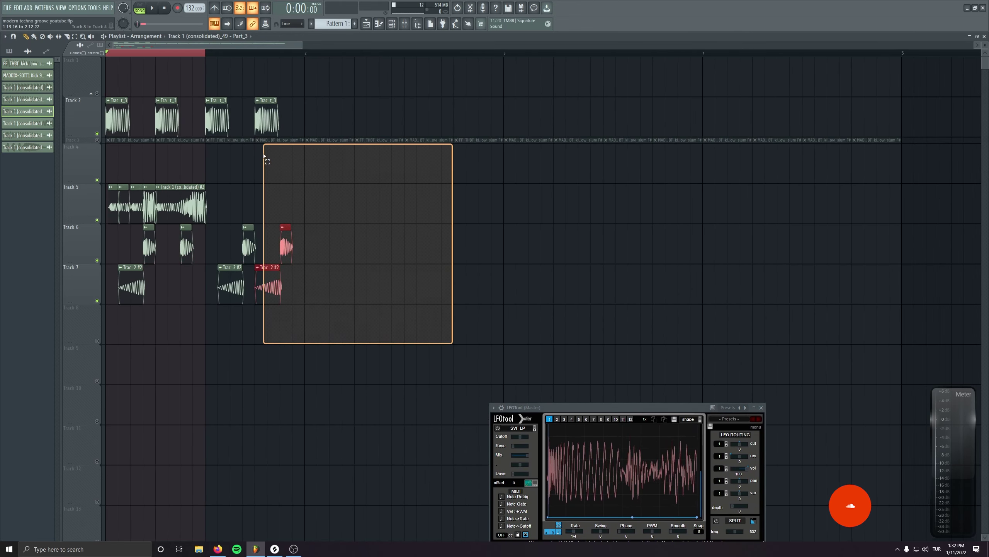
shift+drag(114, 133, 314, 133)
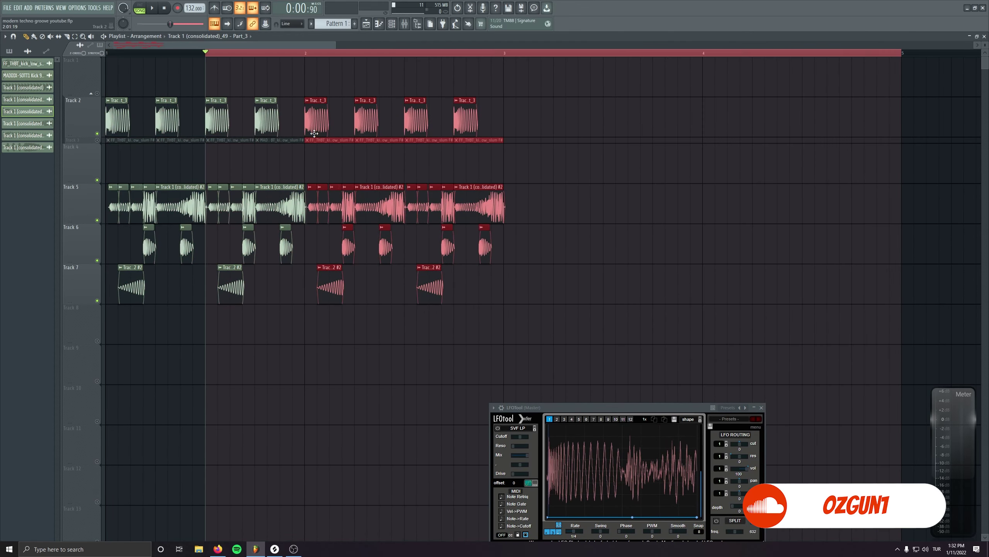
ctrl+drag(574, 74, 106, 280)
shift+drag(112, 134, 510, 142)
ctrl+drag(117, 206, 939, 251)
click(421, 368)
right_click(427, 364)
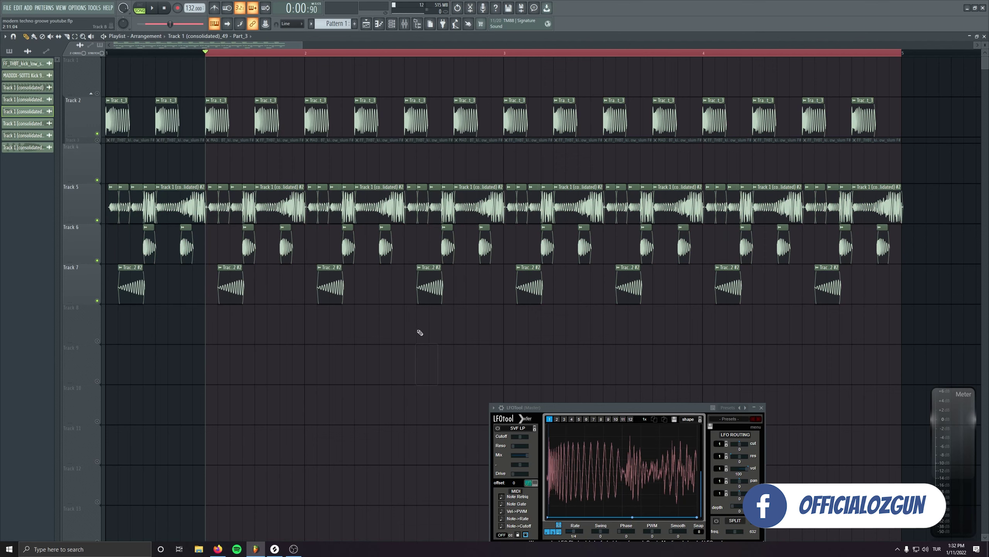
Clear the time selection, return the playback position to bar 1 and audition the four-bar arrangement.
drag(204, 56, 106, 55)
scroll(502, 178, down, 3)
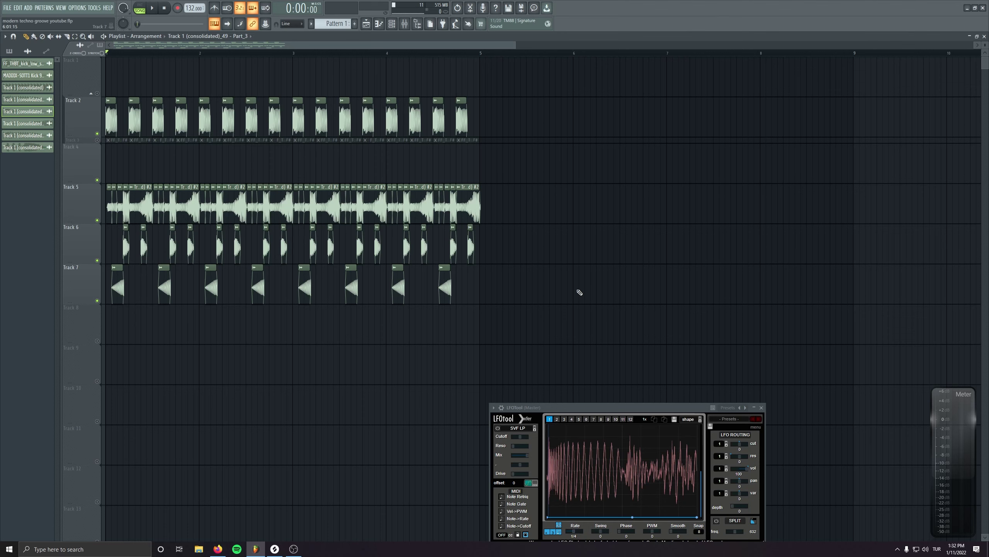
scroll(578, 290, down, 2)
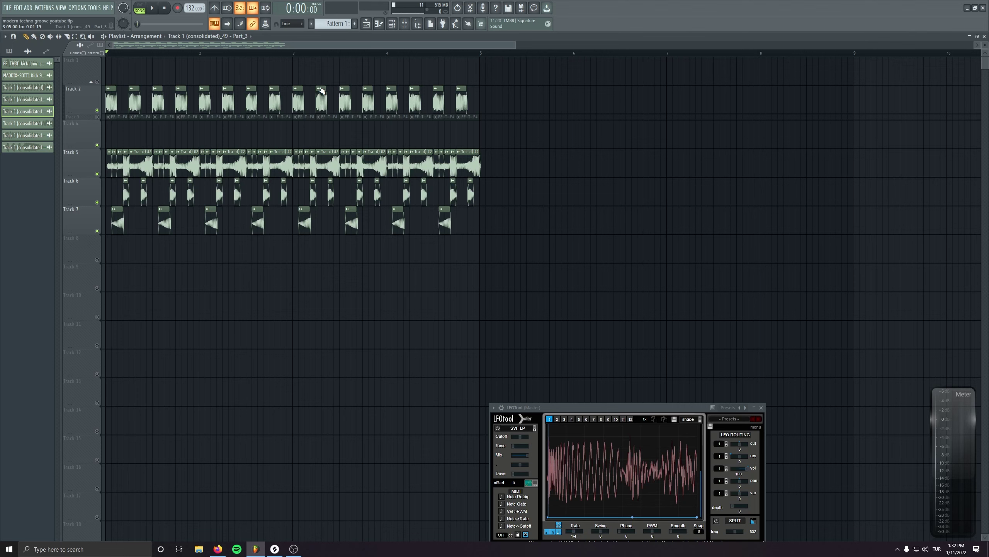
key(space)
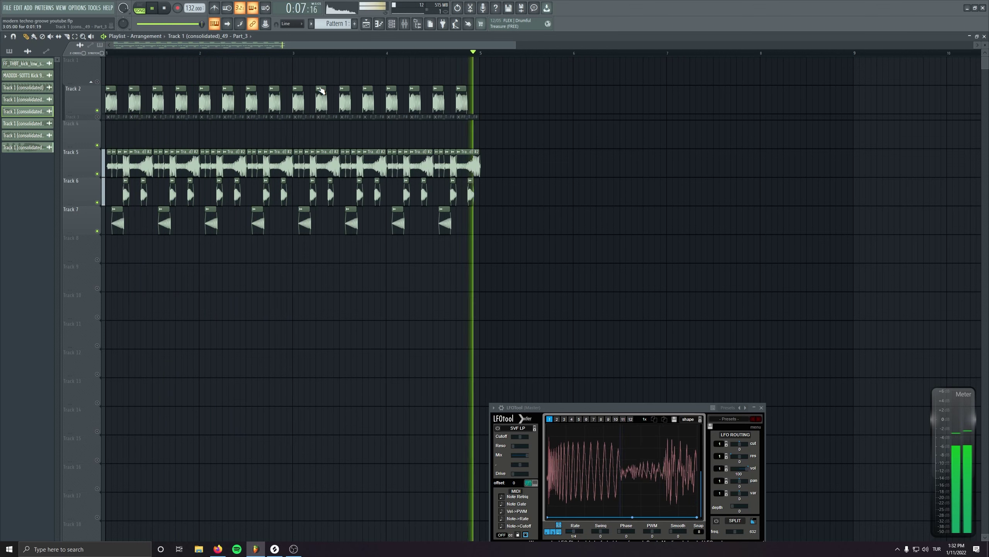
key(space)
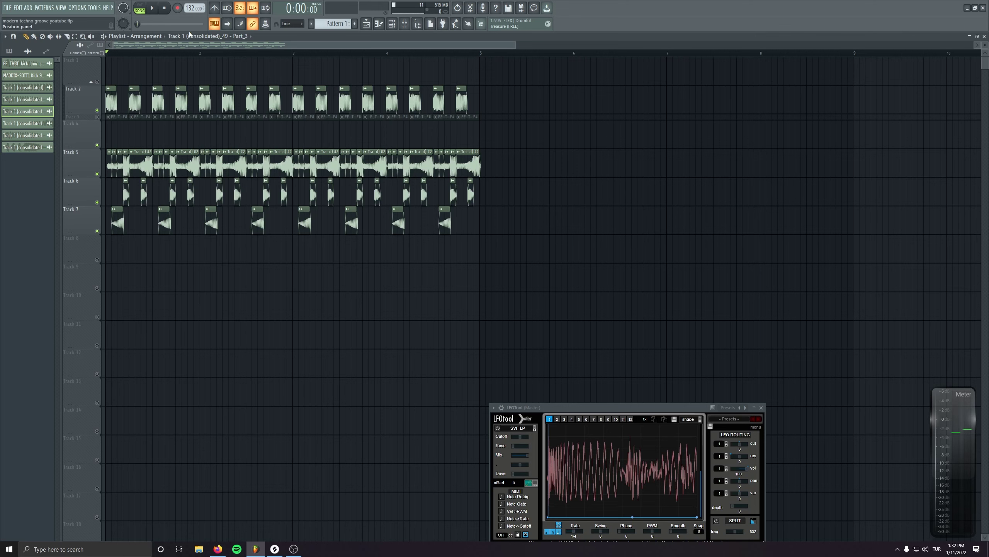
Create a new pattern named HH and place it at bar 1 on Track 8.
click(405, 28)
click(404, 28)
click(354, 24)
click(97, 259)
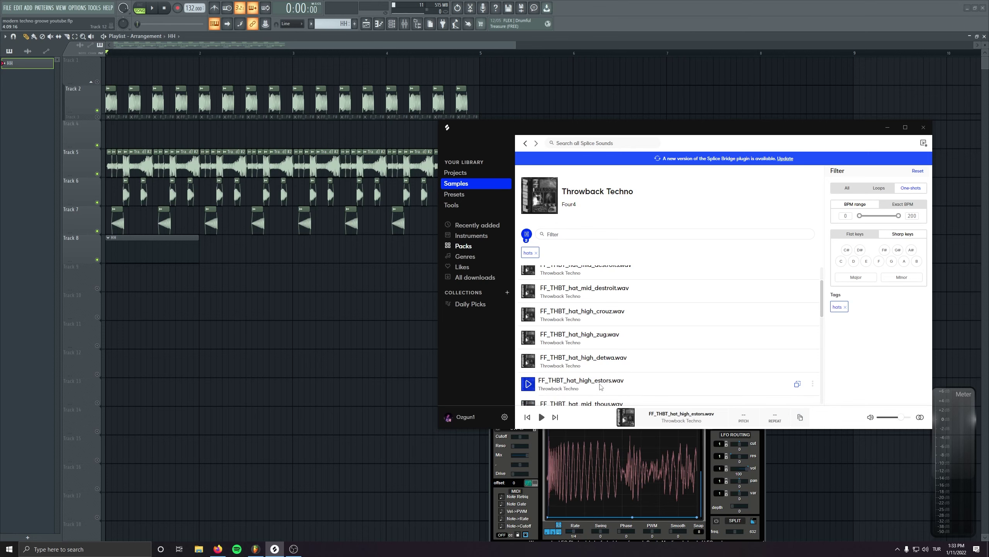
click(126, 262)
Add FF_THBT_hat_high_estors.wav from Splice's Throwback Techno pack to the channel rack and activate all 16 of its steps.
click(269, 549)
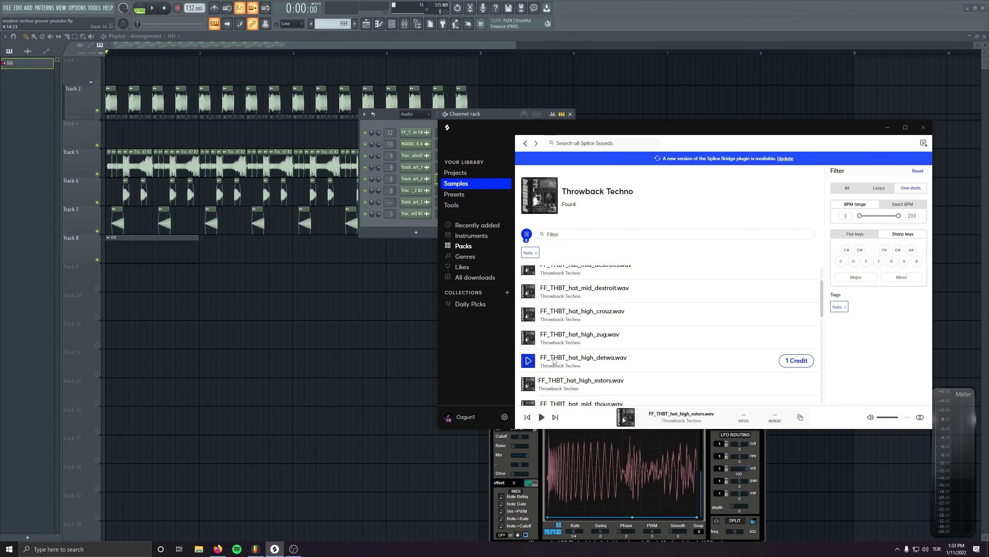
drag(528, 384, 491, 146)
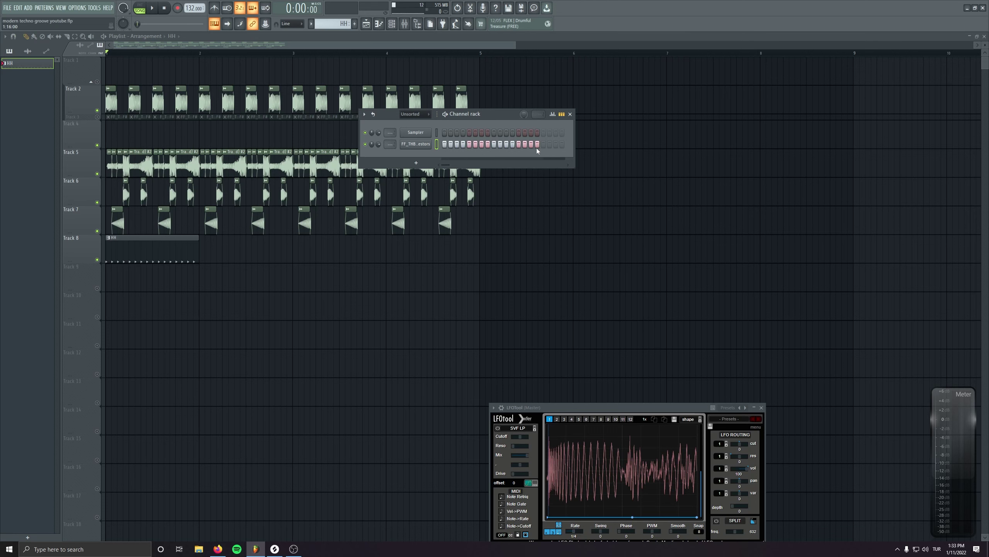
Repeat the HH pattern on Track 8 through bar 4 and reopen the channel rack.
click(208, 247)
click(335, 247)
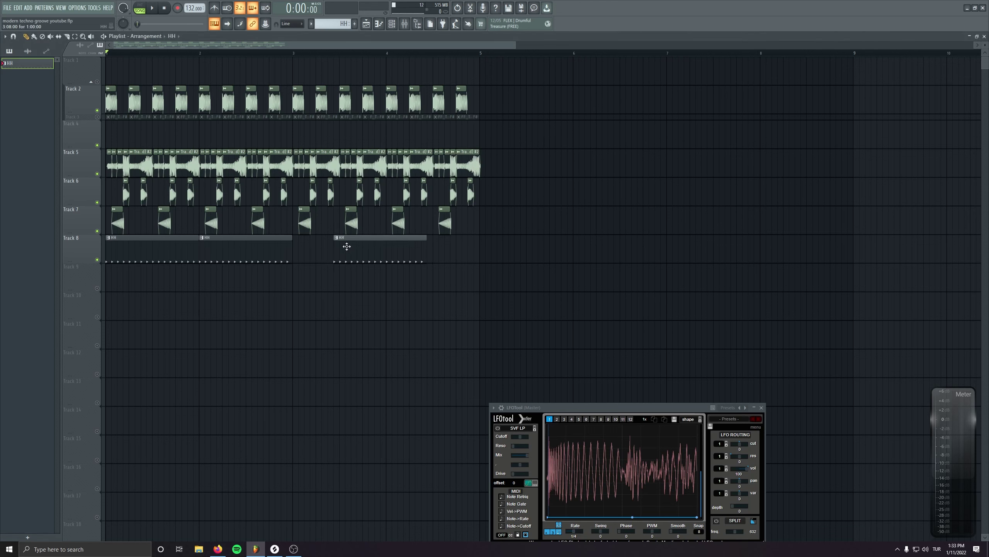
click(436, 252)
click(392, 24)
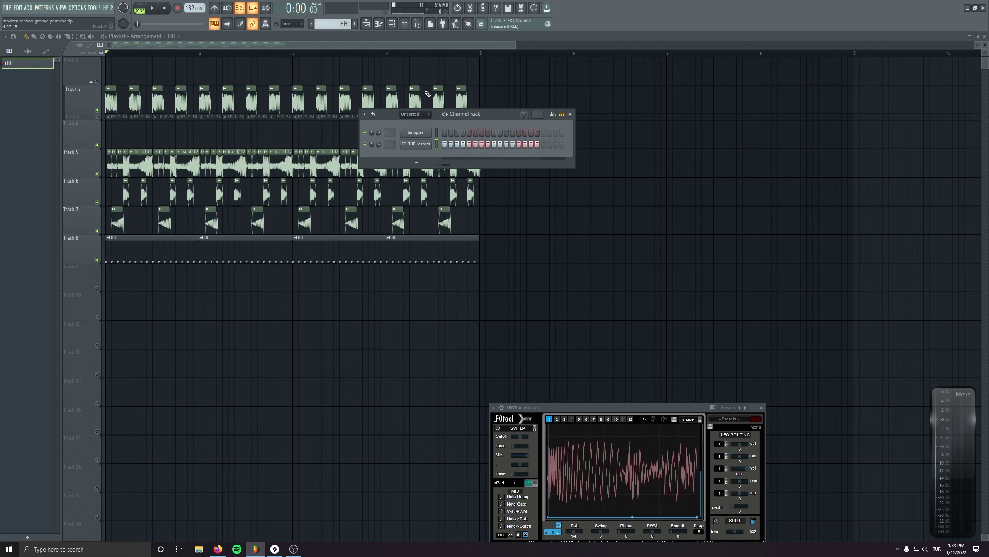
Route the high hat channel to mixer insert 16 and name that insert ROLL.
double_click(390, 144)
click(479, 338)
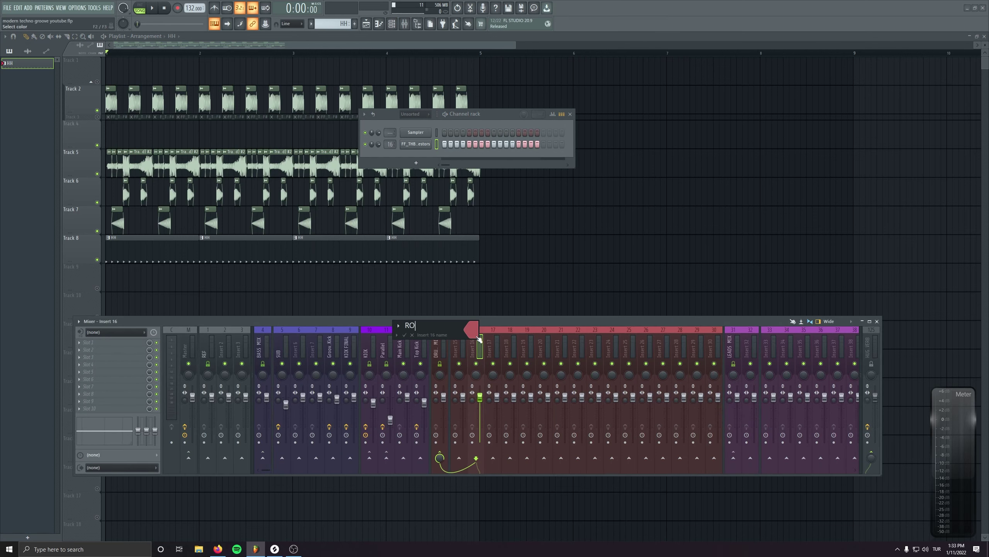
key(Return)
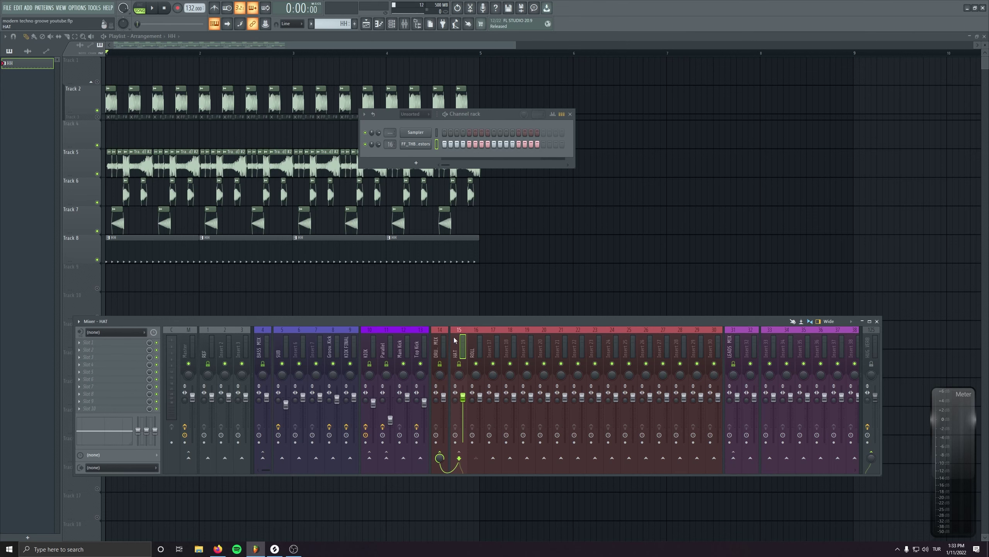
Add Fruity Reverb 2 to the HAT mixer track's second slot, load a drum room preset and lower its wet level.
click(102, 353)
click(126, 172)
click(216, 171)
click(226, 209)
drag(246, 193, 246, 199)
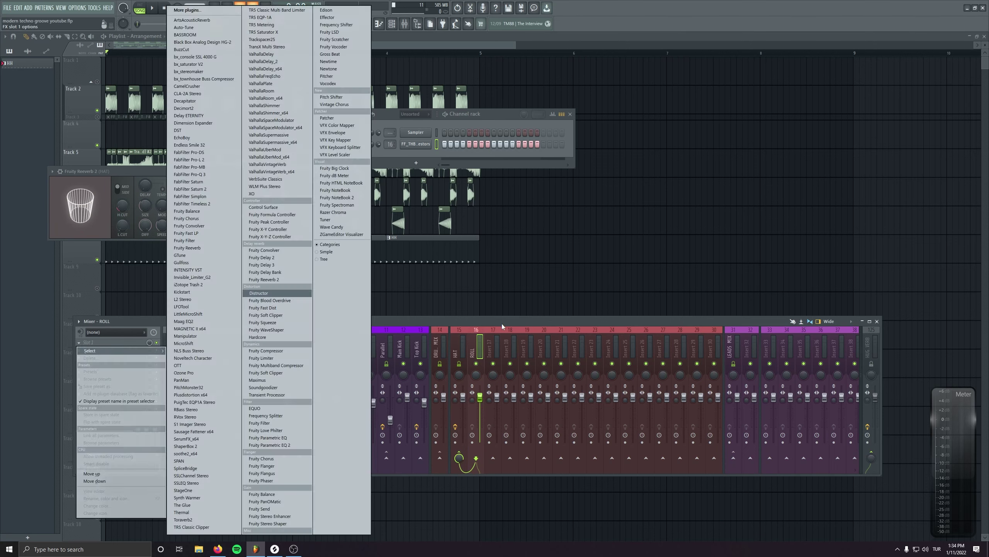
click(91, 12)
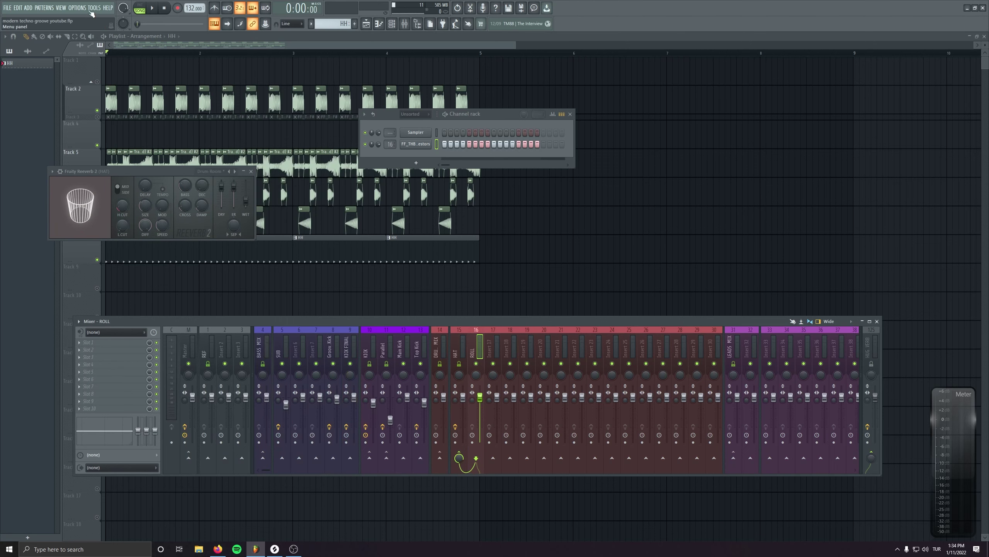
Open the high hat's volume envelope and shorten its decay to about 5% while auditioning the HH pattern.
click(152, 8)
click(415, 144)
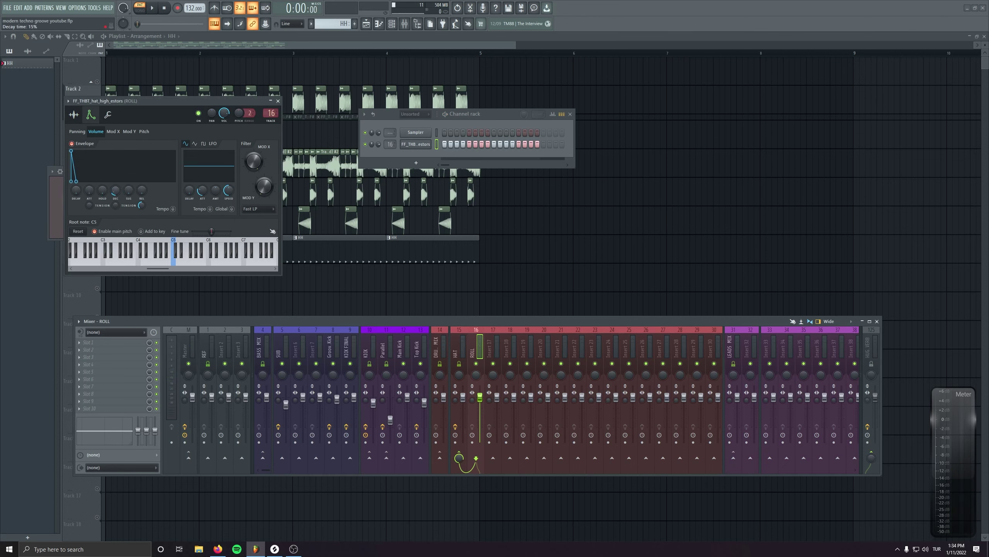
key(space)
drag(115, 190, 116, 193)
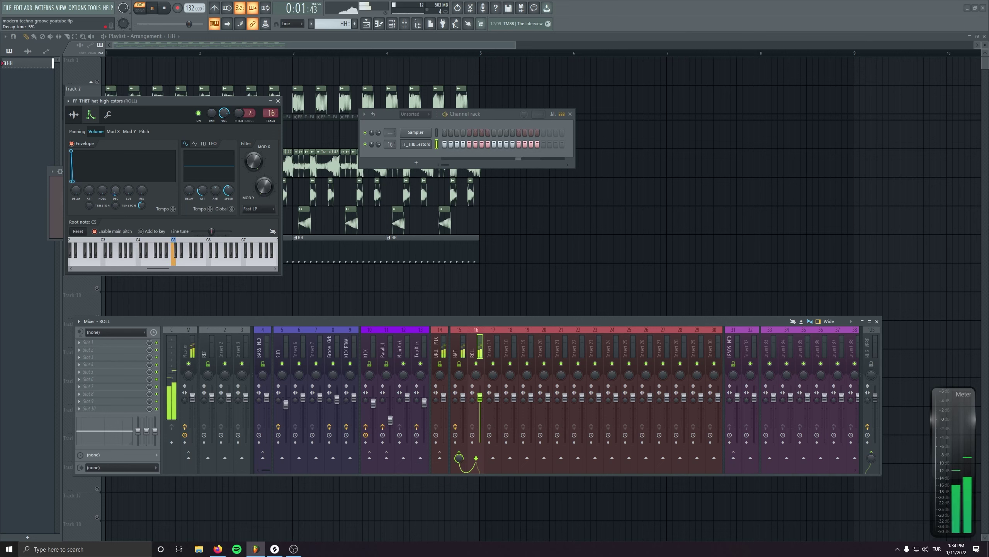
key(space)
Check the high hat channel's sample and miscellaneous settings, and fine-tune its volume envelope decay during playback.
click(74, 114)
click(108, 115)
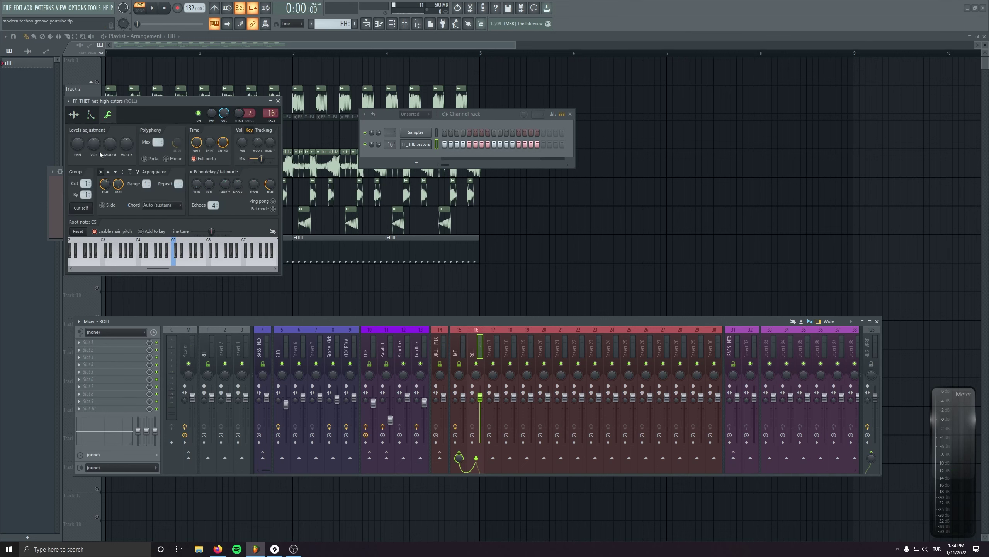
click(91, 114)
key(space)
drag(115, 190, 114, 192)
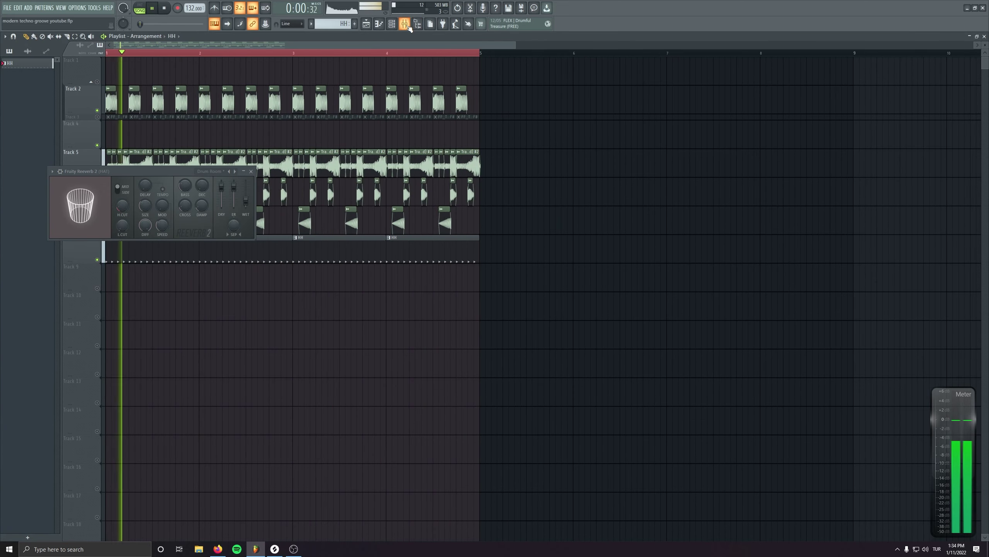
Shape LFOTool's curve on the ROLL track to rise from zero to full level, set its depth to 76 and close the effect windows.
click(405, 25)
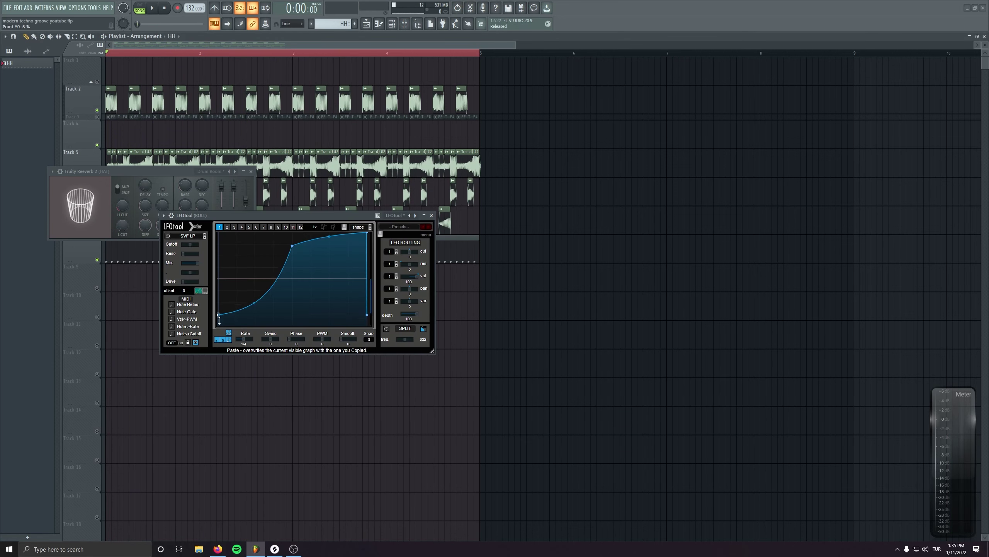
drag(219, 317, 218, 325)
drag(293, 245, 291, 232)
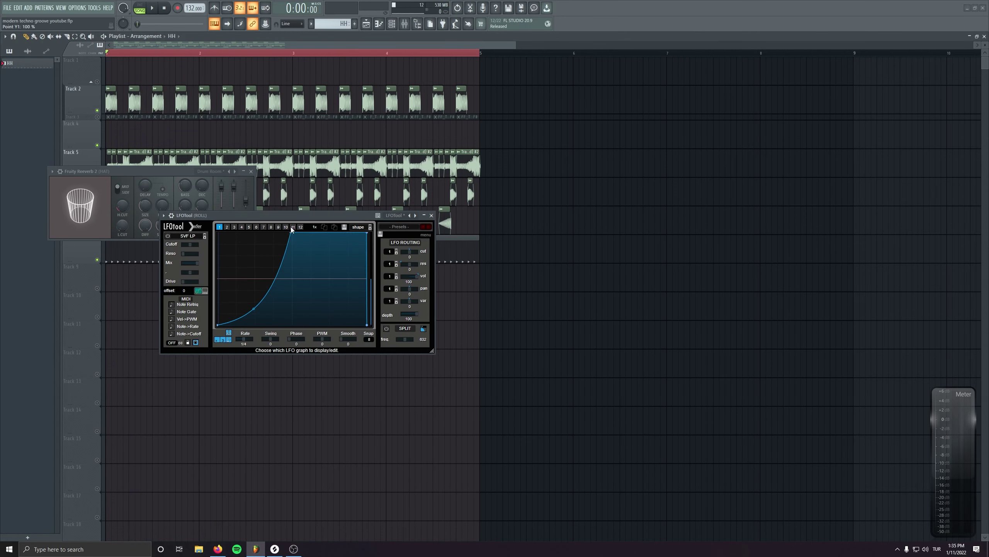
drag(253, 310, 253, 293)
drag(409, 314, 404, 322)
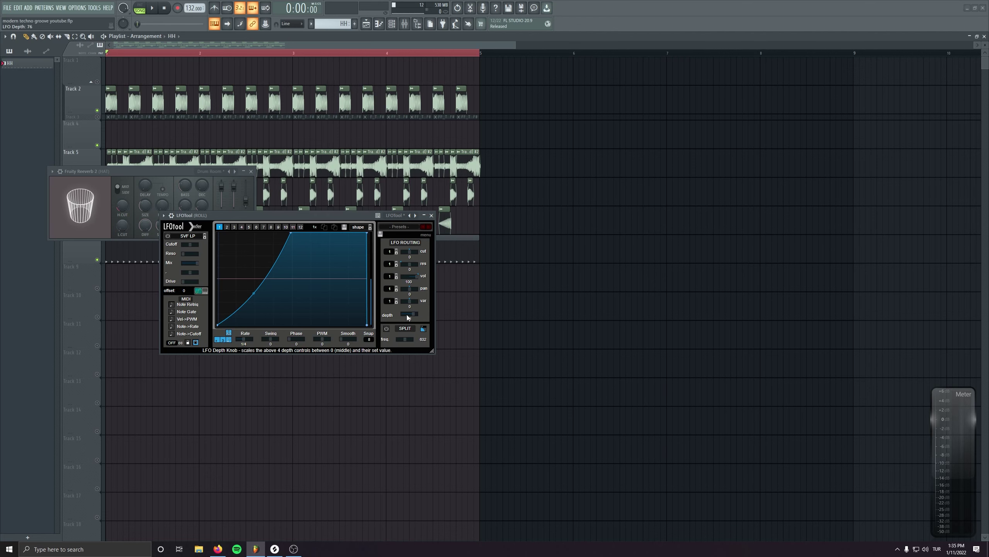
click(431, 215)
click(251, 172)
Audition the sidechained hats in the arrangement from the middle of bar 1 with the mixer showing.
click(158, 54)
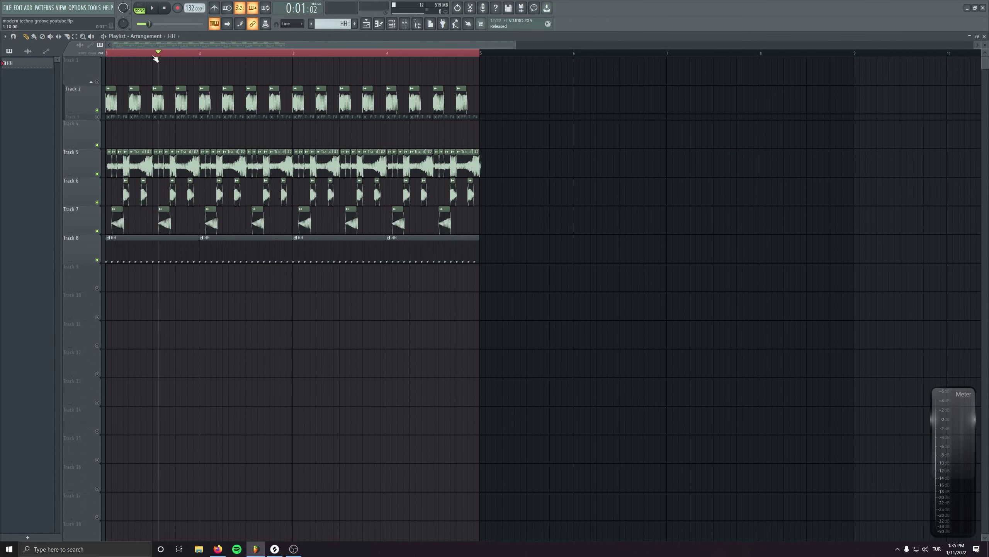
key(space)
key(F9)
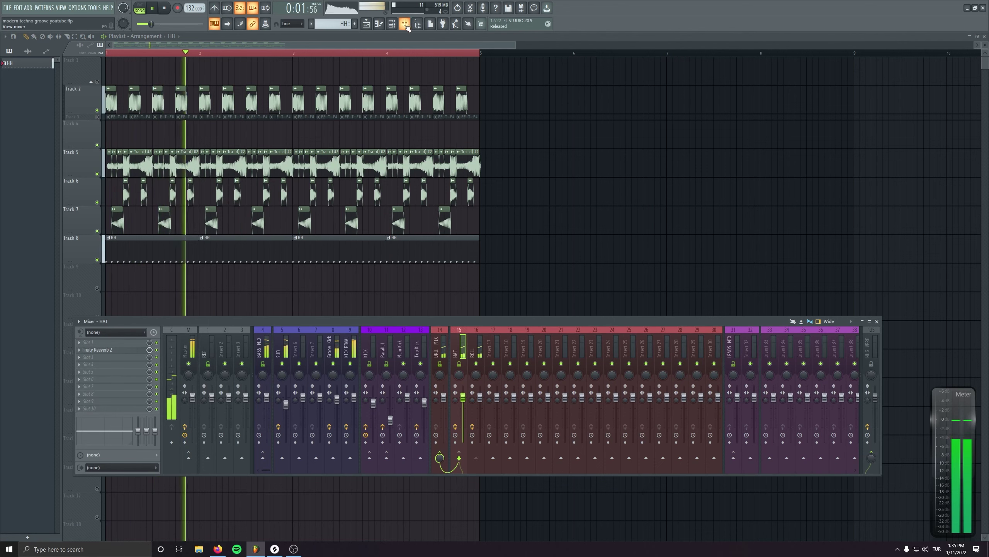
key(space)
Open the HH pattern in the piano roll and lower the velocity of the hat notes on the four beats.
double_click(325, 260)
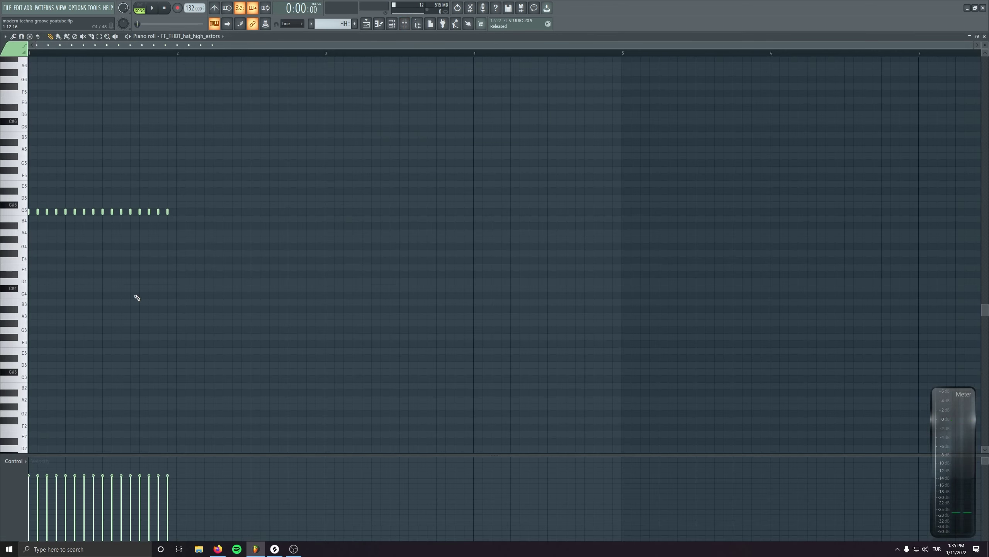
scroll(80, 307, up, 5)
scroll(350, 323, up, 1)
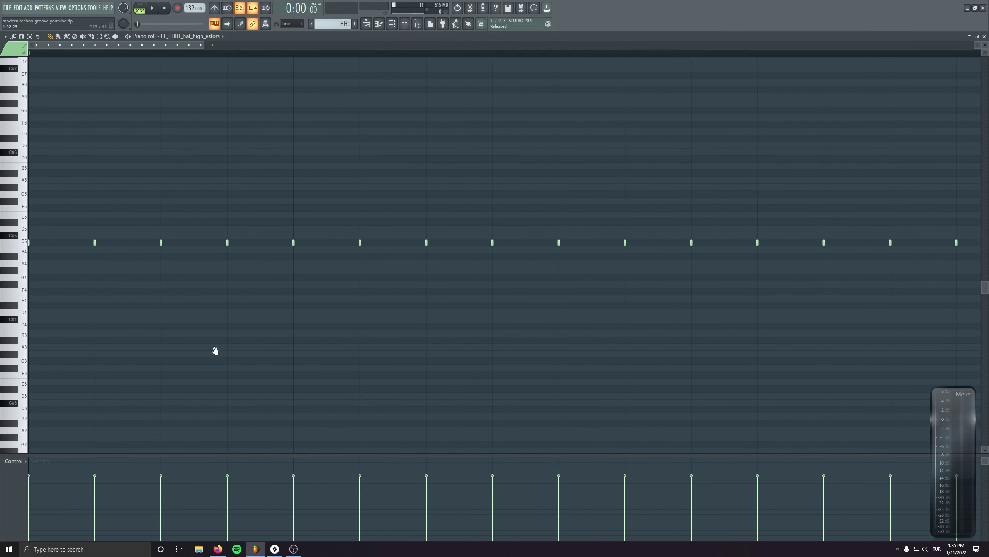
scroll(125, 303, down, 1)
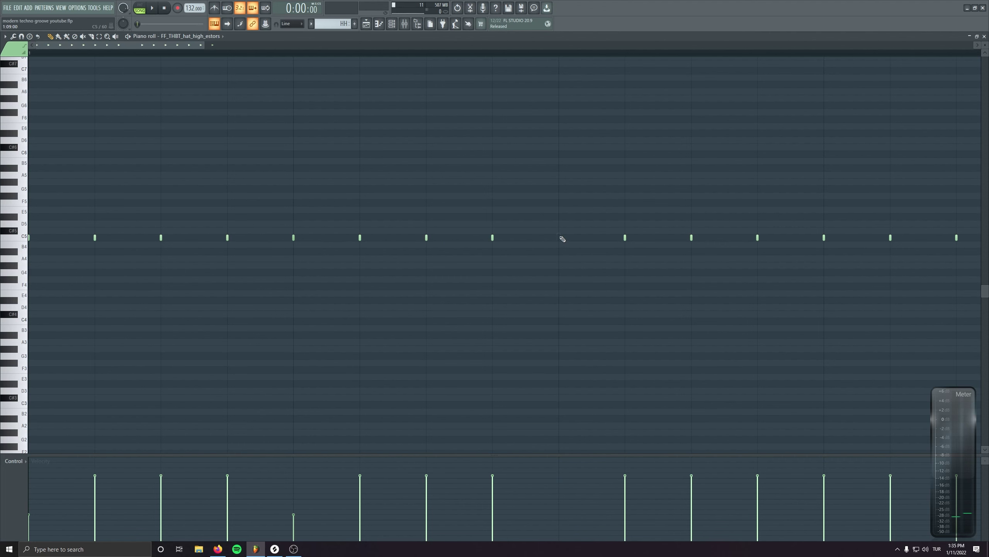
click(561, 237)
scroll(404, 265, right, 5)
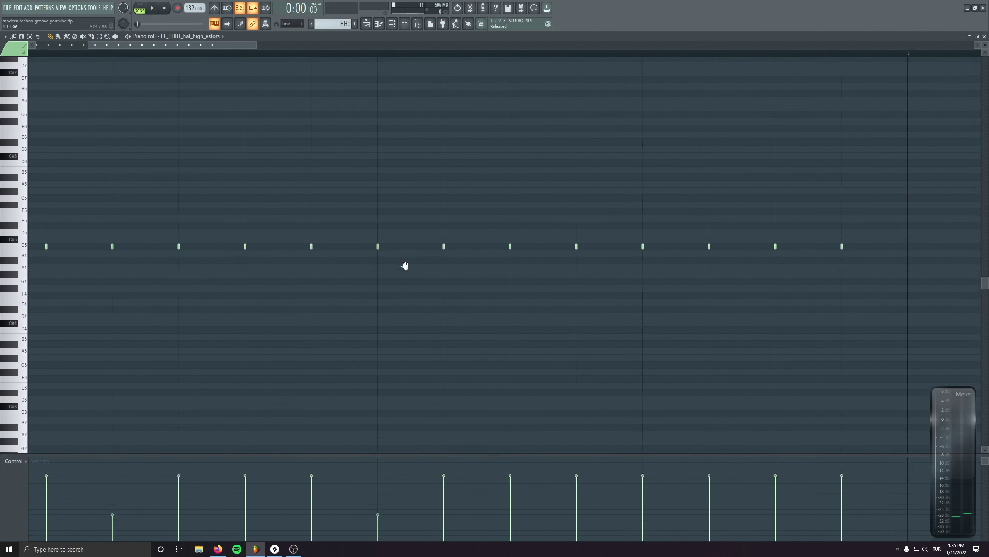
click(501, 250)
scroll(503, 252, left, 5)
scroll(316, 331, down, 5)
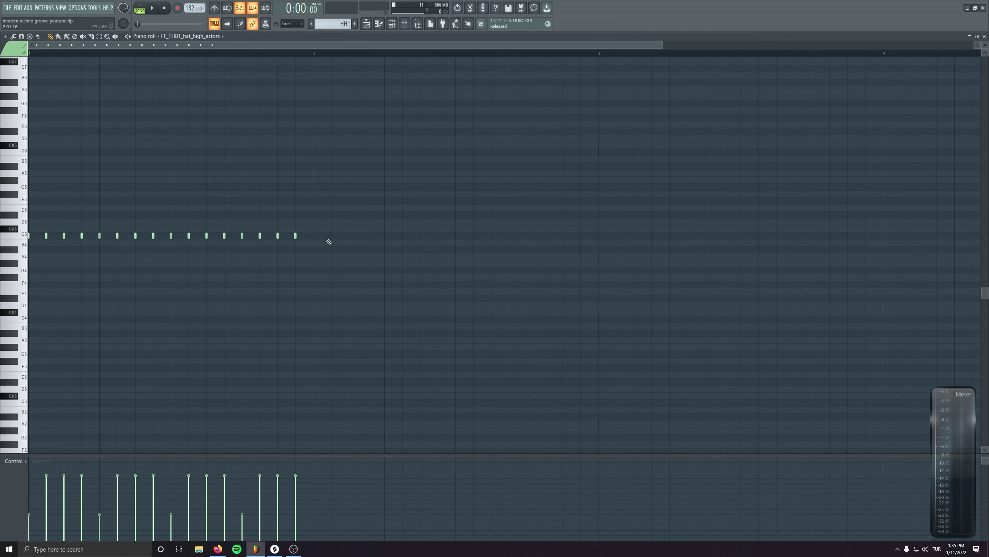
Quantize the hat notes' levels with the Techno 1 groove template, adjusting the volume strength.
key(alt+q)
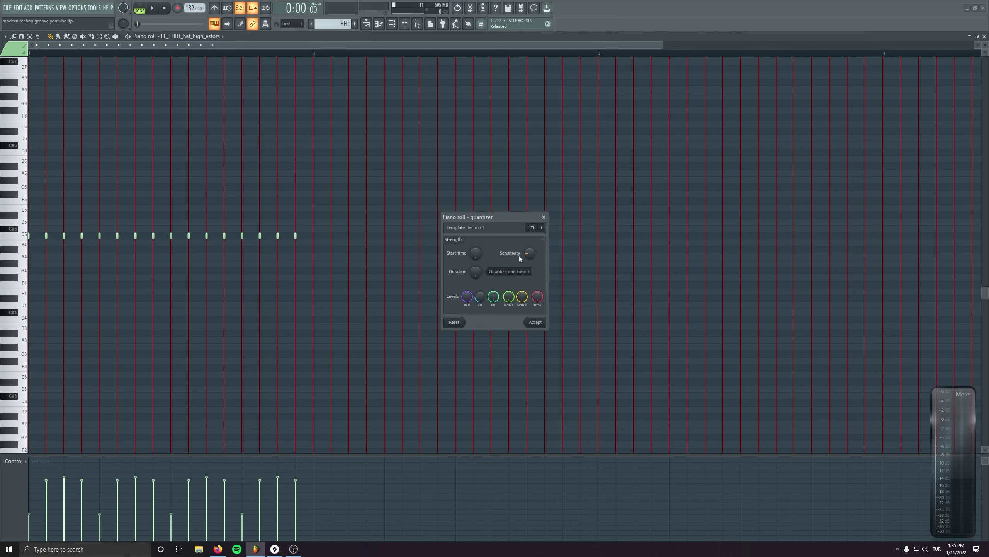
click(540, 228)
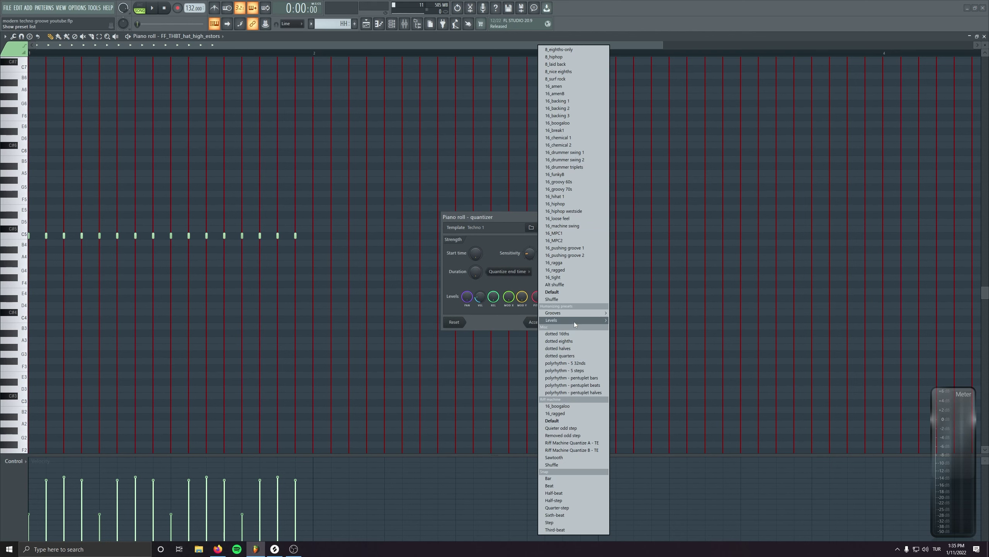
mouse_move(574, 322)
click(631, 445)
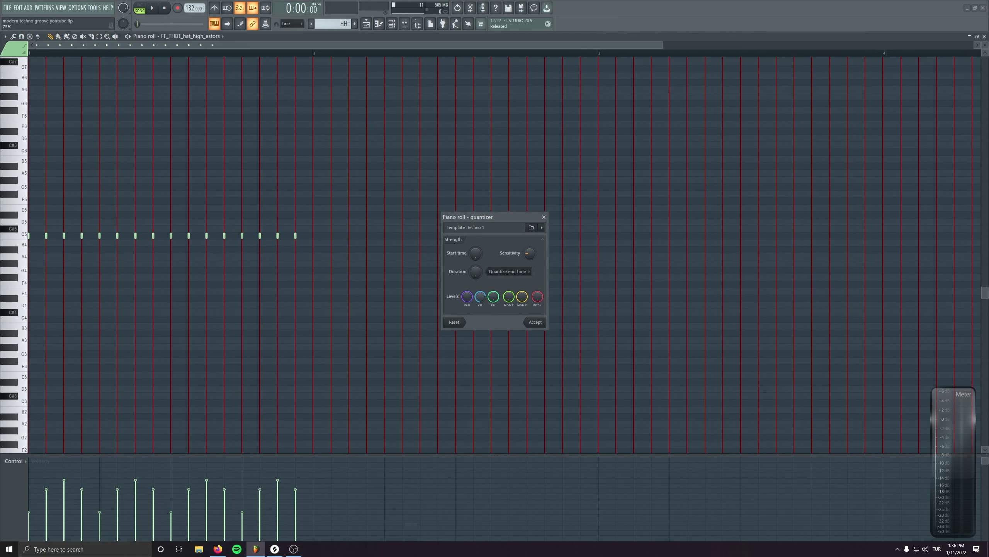
drag(480, 296, 480, 300)
click(535, 323)
Raise the velocities of all the hat notes together and audition them in the arrangement with the channel rack and mixer showing.
key(ctrl+a)
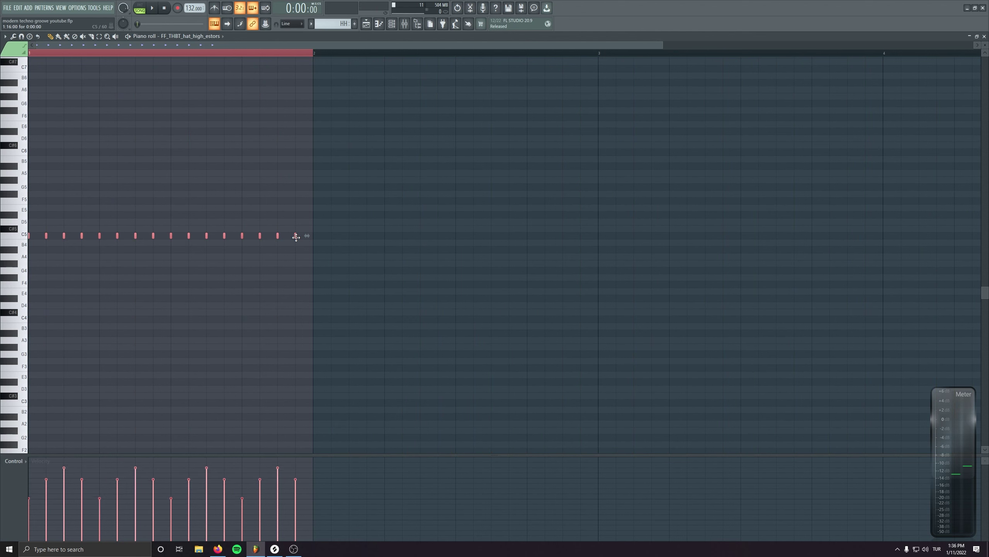
key(space)
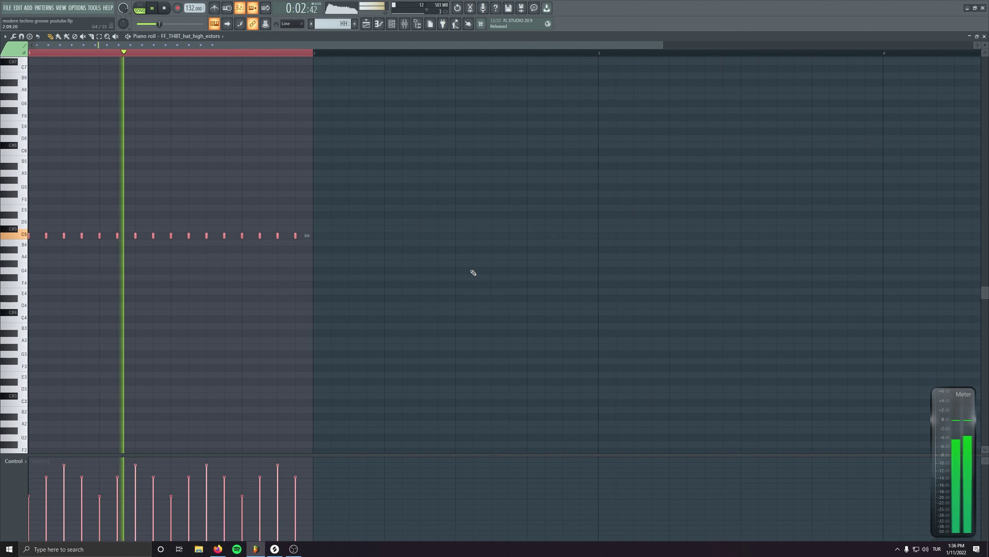
key(F7)
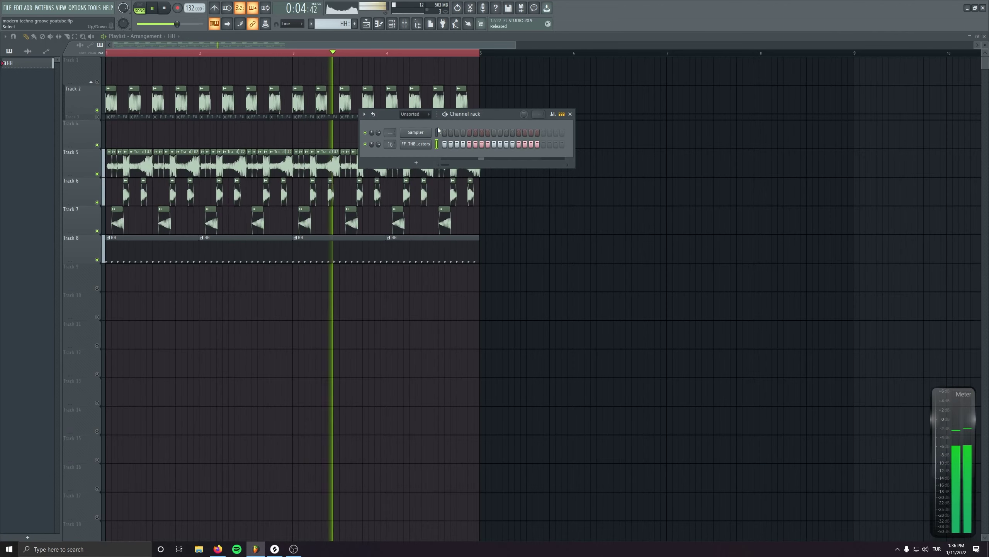
click(405, 24)
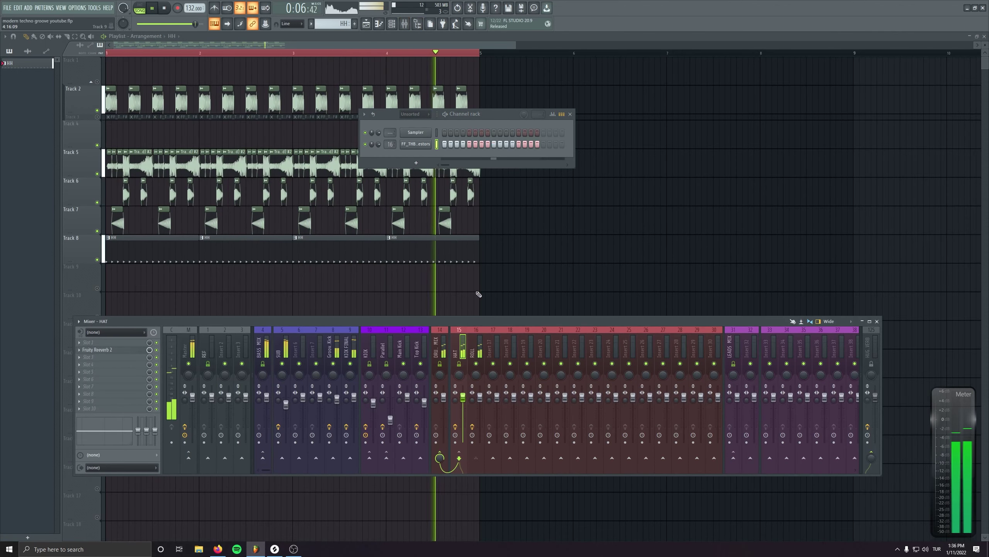
key(space)
Add Fruity Parametric EQ 2 to the ROLL track's first slot and load the 20Hz - 18kHz cut preset.
click(477, 349)
click(103, 342)
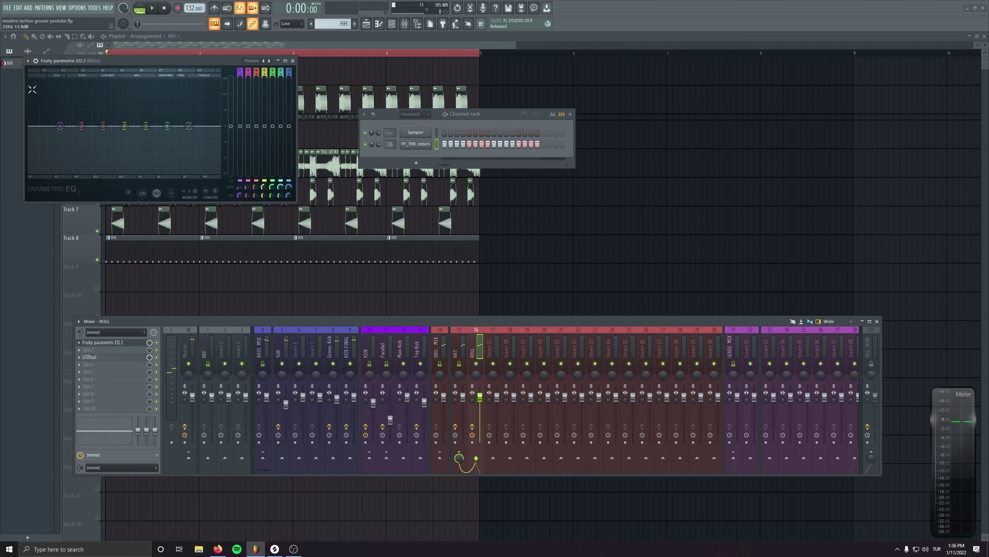
click(27, 61)
mouse_move(58, 91)
click(140, 171)
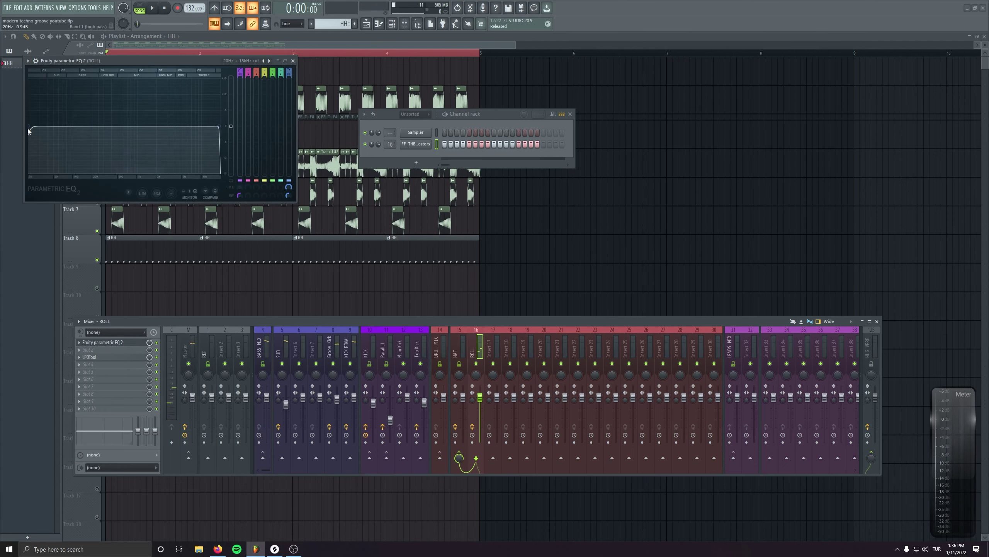
Raise the equalizer's low-cut frequency on the ROLL track during playback, ease it back slightly and close the equalizer.
key(space)
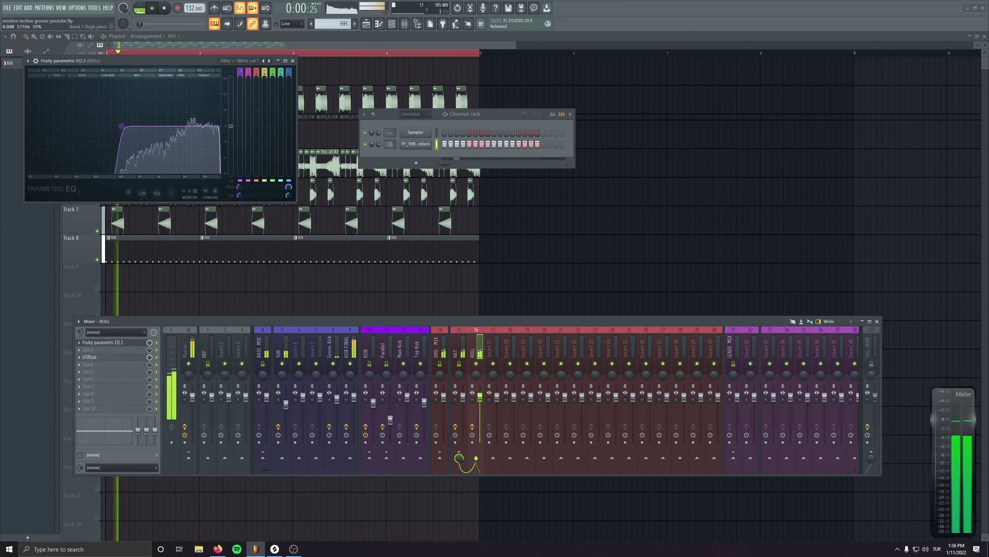
drag(119, 126, 144, 126)
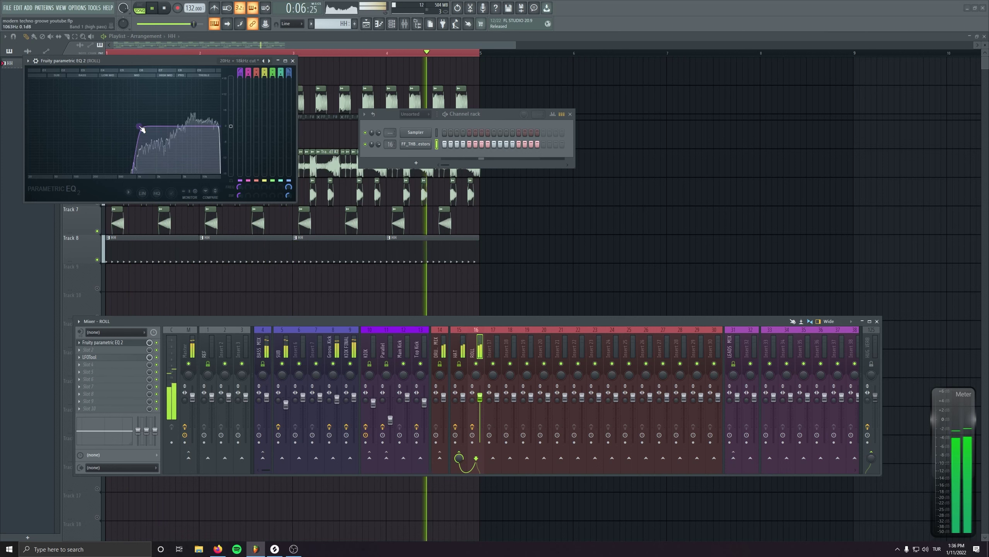
drag(143, 126, 132, 127)
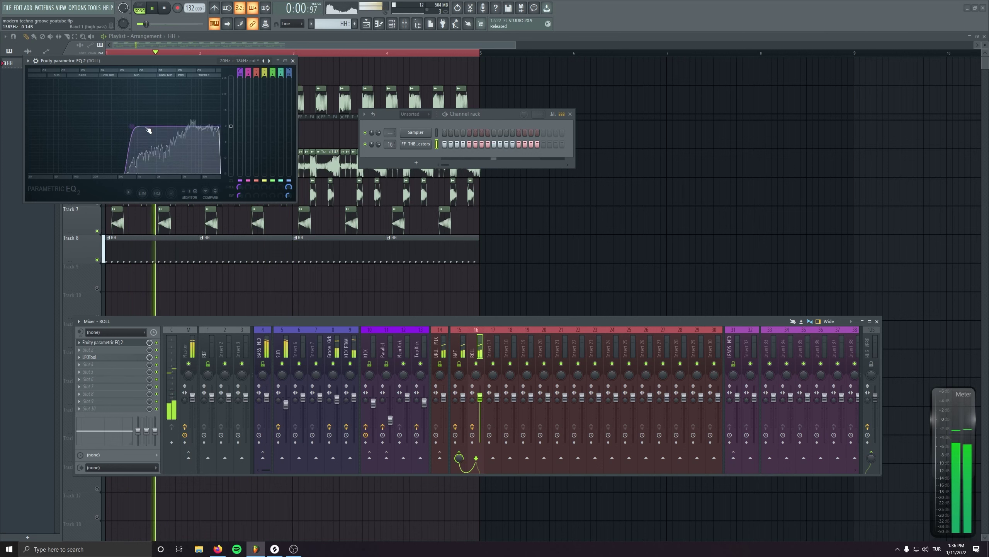
click(293, 61)
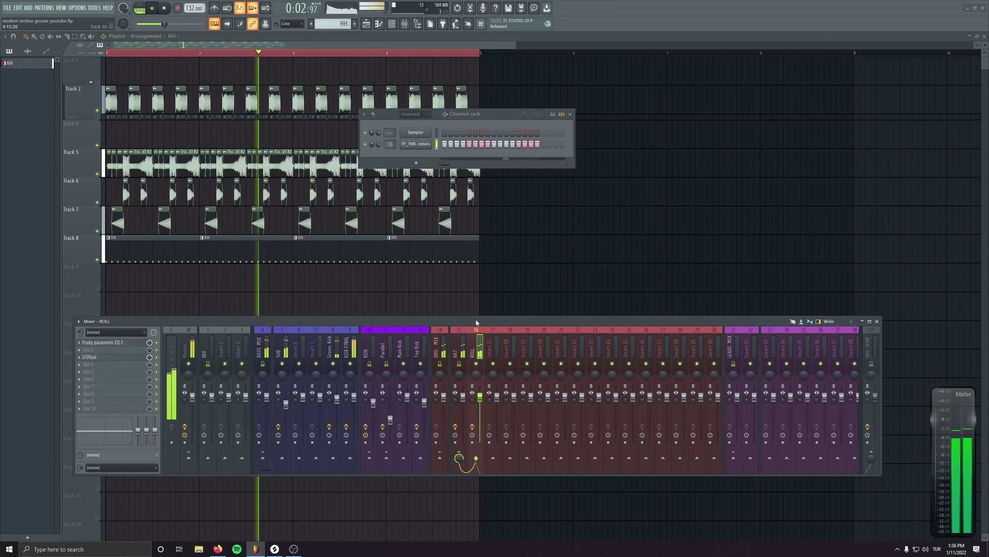
key(space)
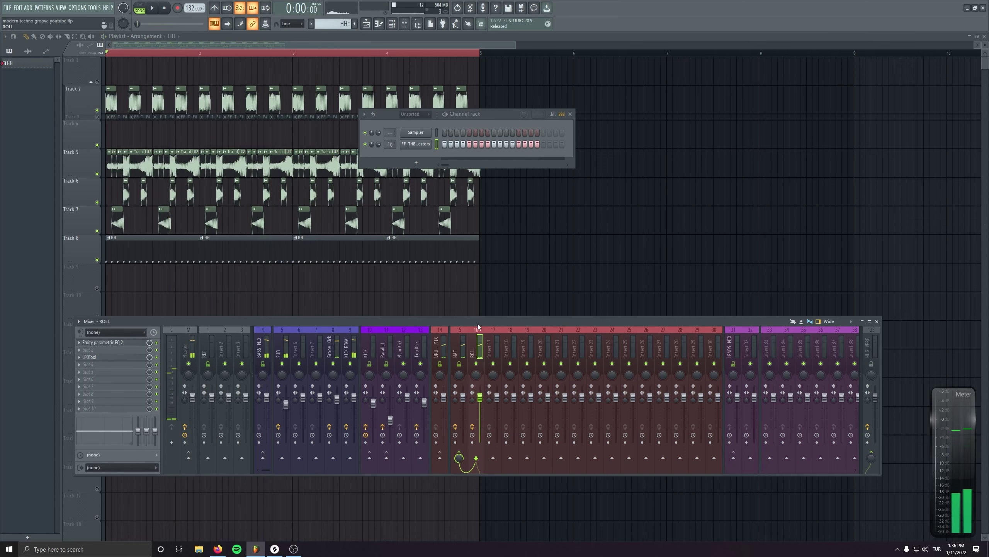
Pan the hat notes alternately to opposite sides in the piano roll's note pan lane and audition the pattern on its own.
key(F7)
click(17, 461)
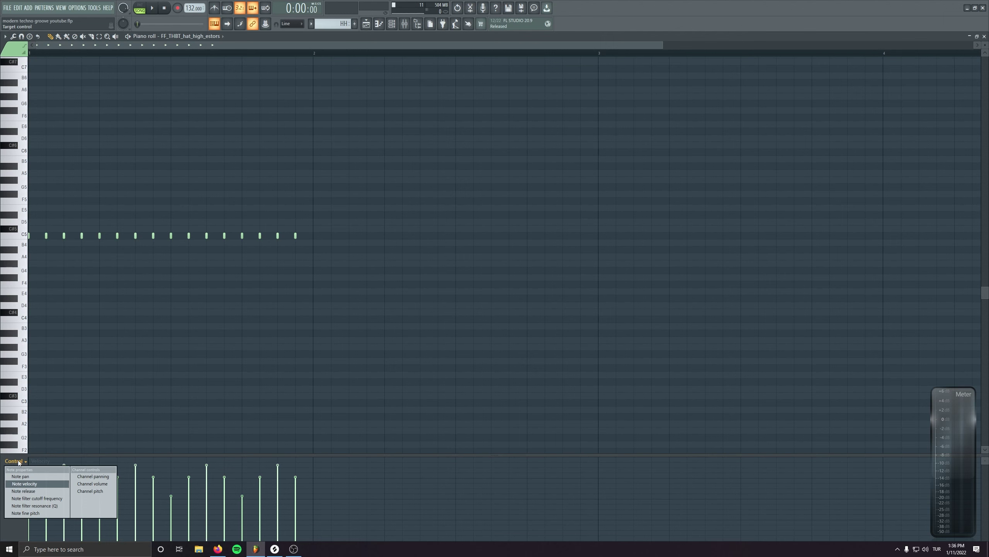
click(36, 477)
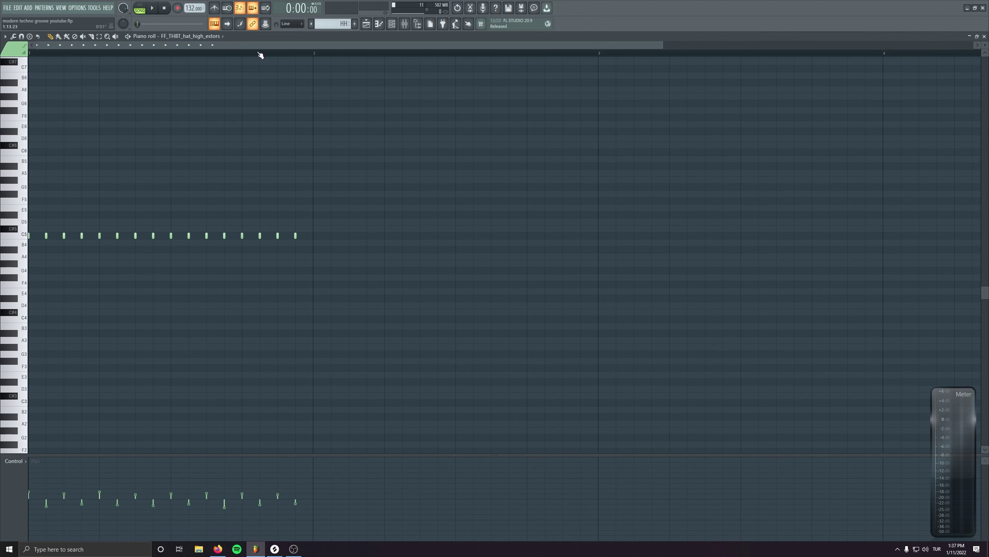
click(143, 8)
click(151, 8)
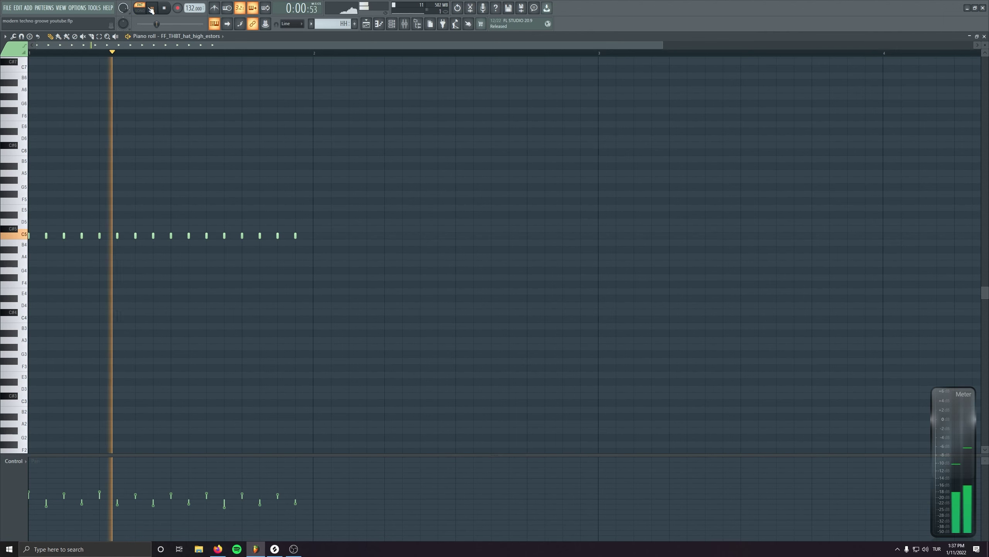
Set the wet level of Fruity Reeverb 2 on the HAT track to 30% during playback, and close the reverb.
click(417, 24)
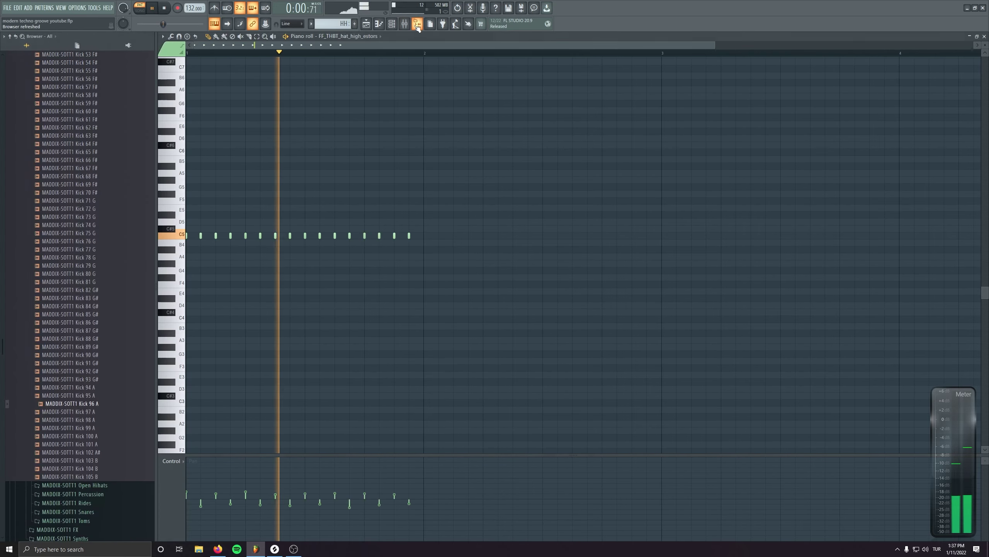
click(417, 24)
click(405, 25)
click(455, 350)
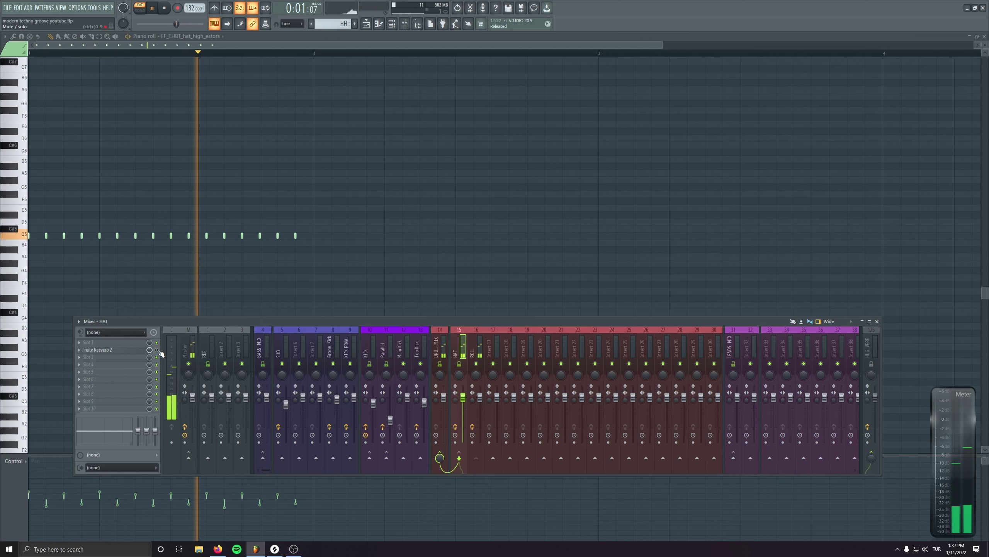
key(space)
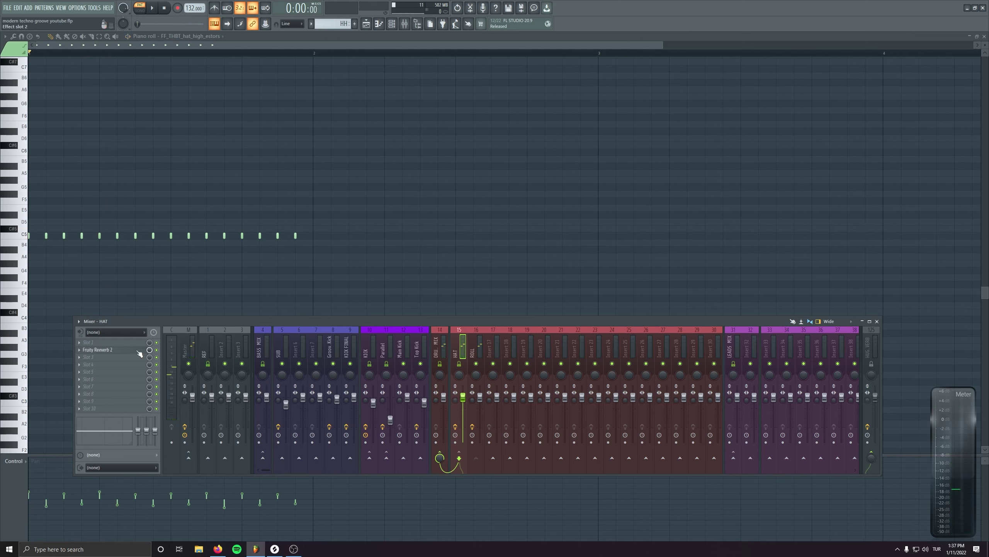
click(139, 352)
drag(184, 172, 303, 191)
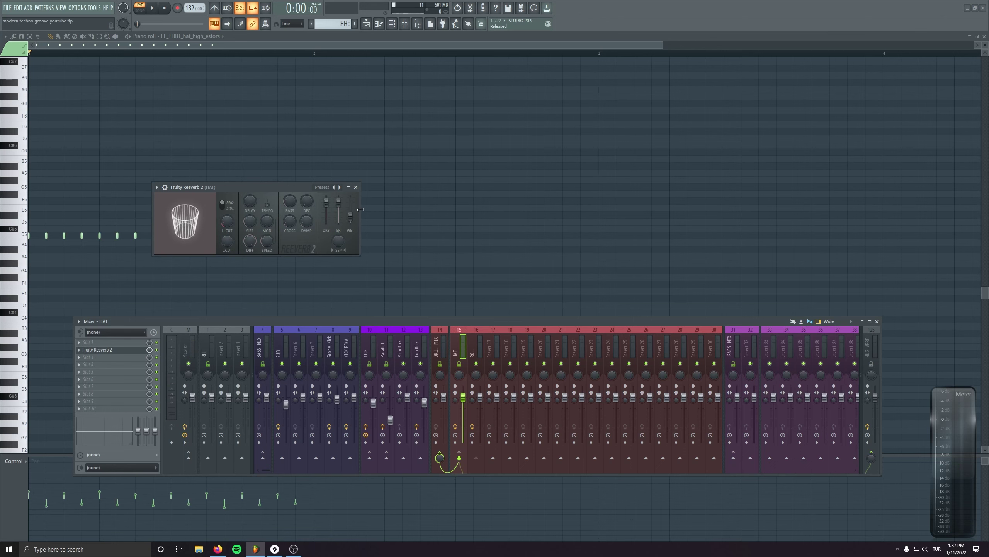
key(space)
scroll(350, 204, up, 5)
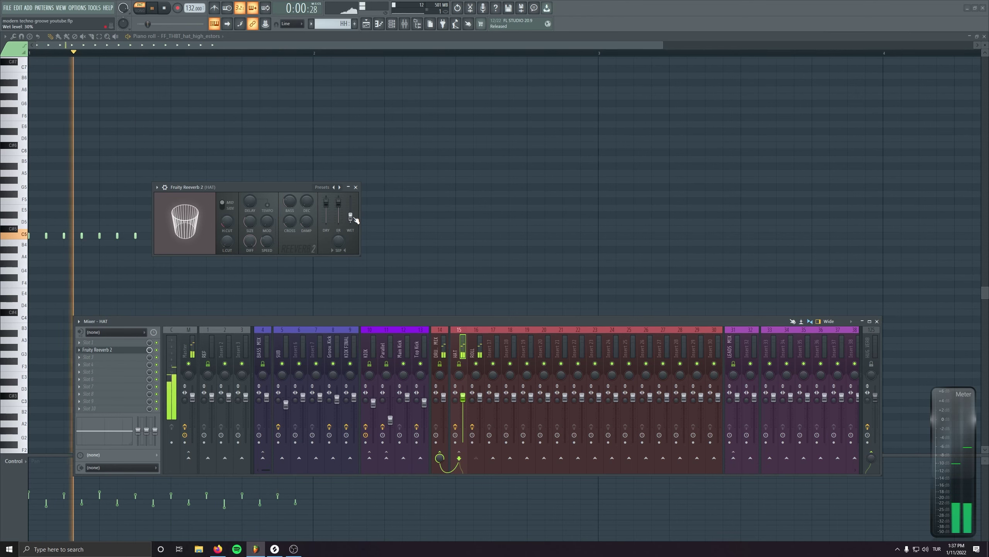
click(356, 187)
key(space)
Select the ROLL mixer track and audition the full arrangement in the playlist with the mixer hidden.
click(474, 351)
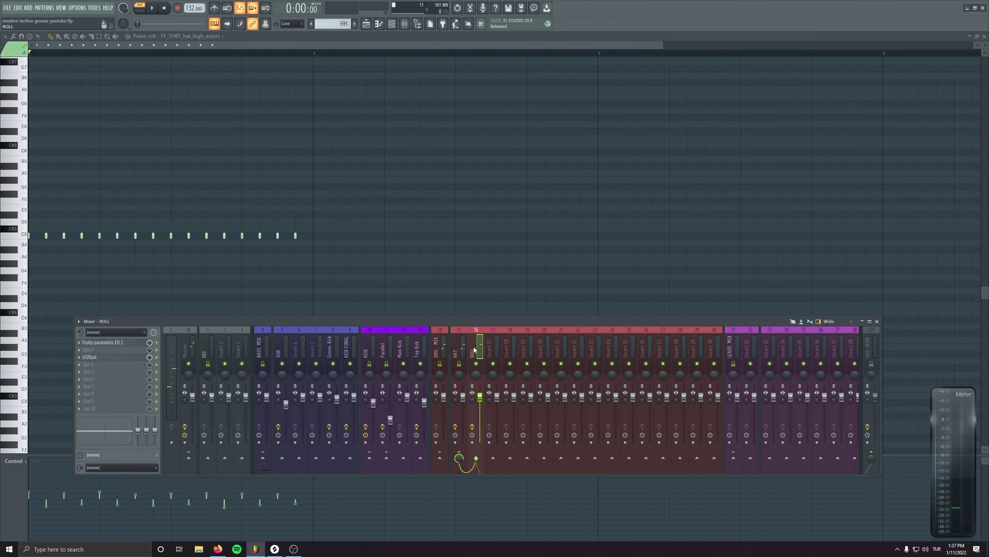
key(F5)
key(F9)
key(space)
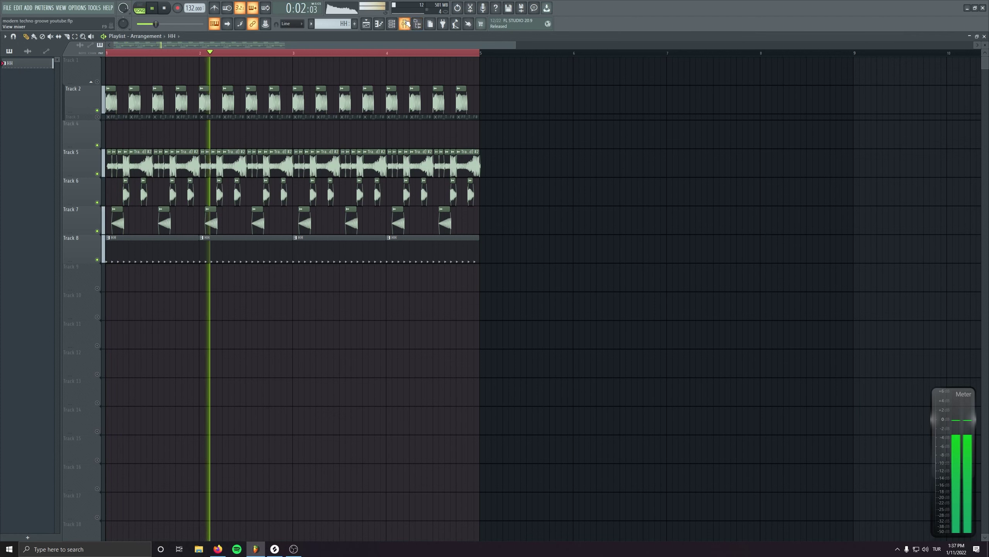
key(space)
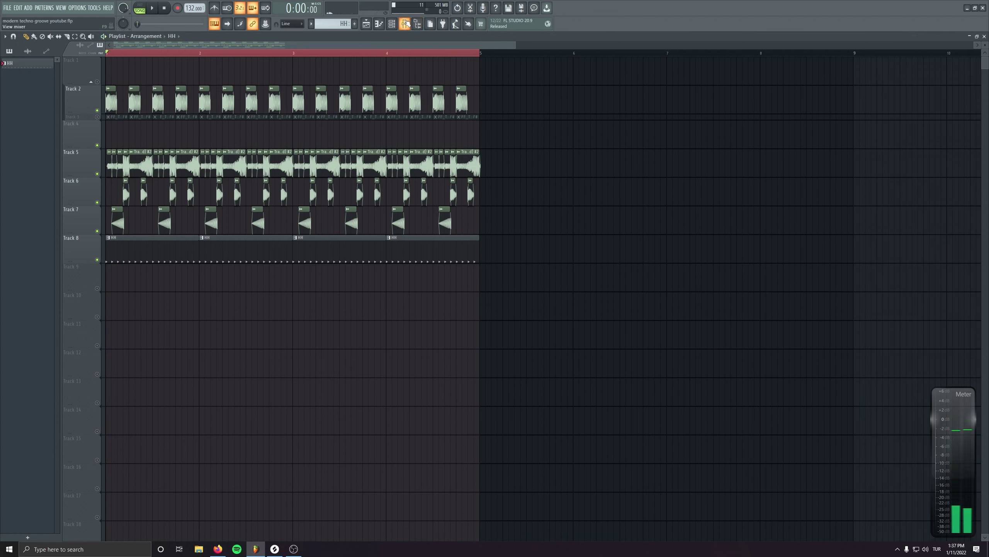
Rename the Insert 3 mixer track as PARALEL DIST.
click(405, 24)
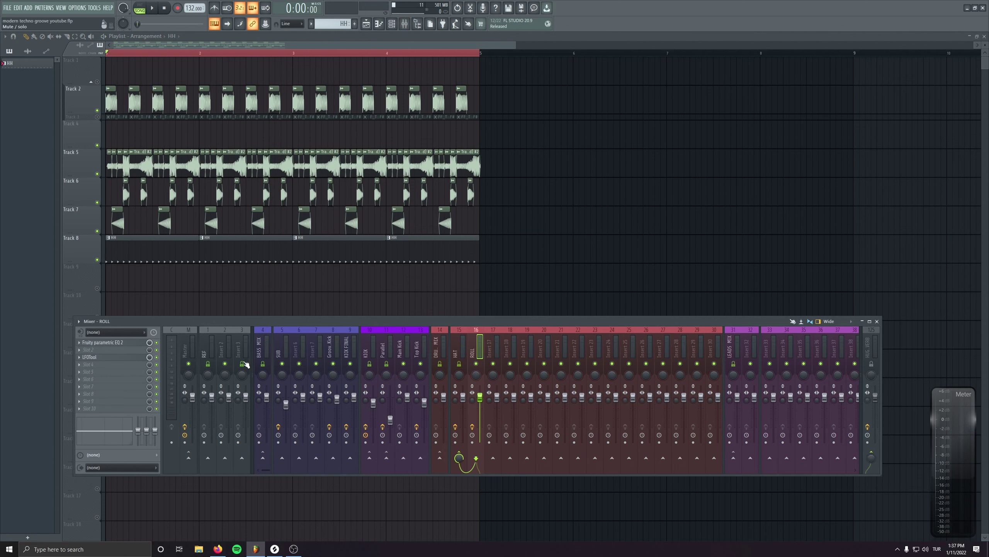
double_click(246, 345)
text(PARALEL DI)
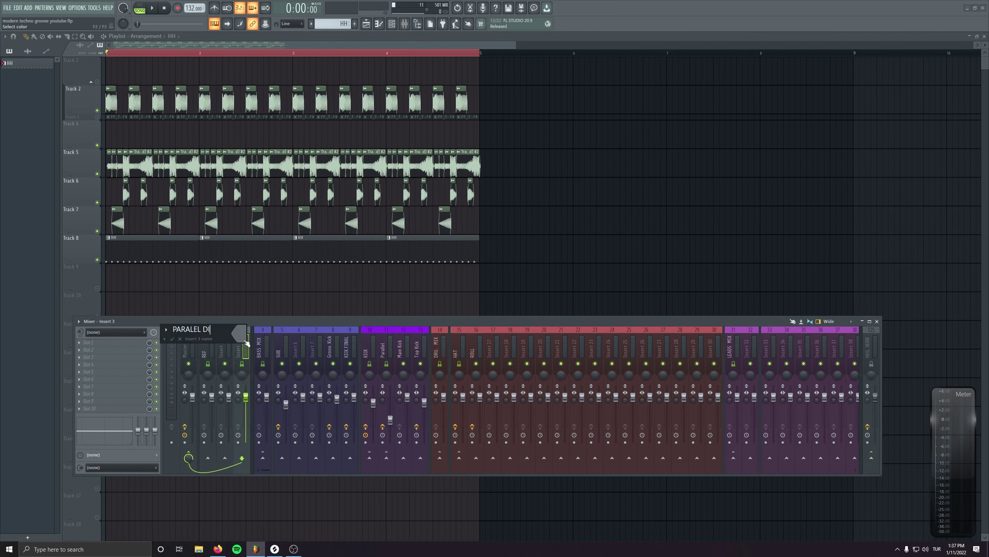
text(ST)
key(Return)
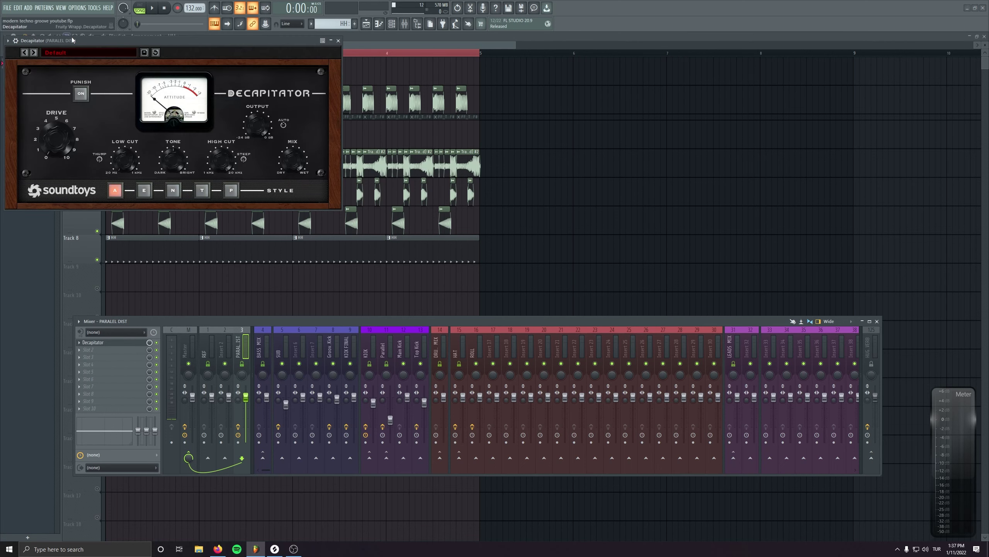
Load Decapitator on PARALEL DIST with Punish on, and route the track to DRUMS MIX instead of the master.
drag(72, 40, 141, 115)
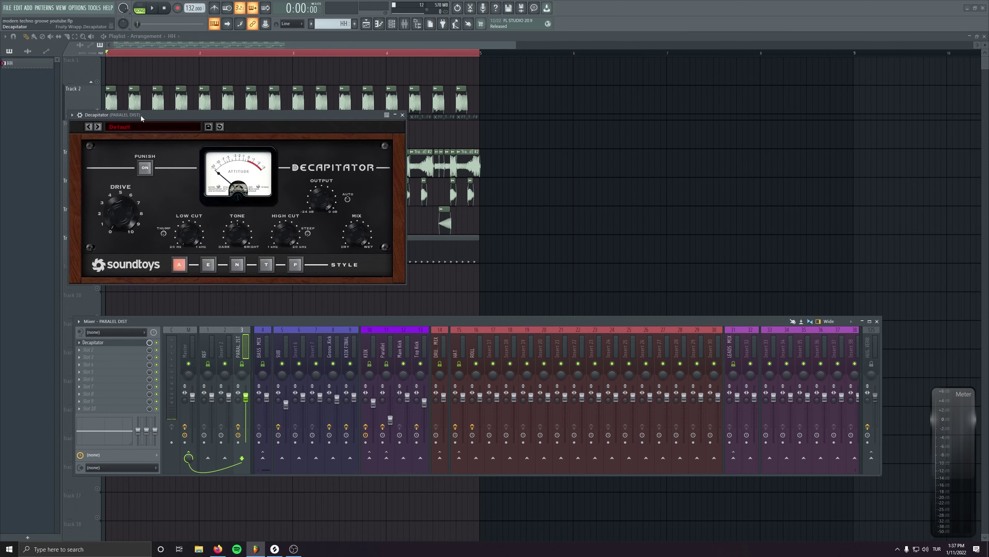
click(147, 169)
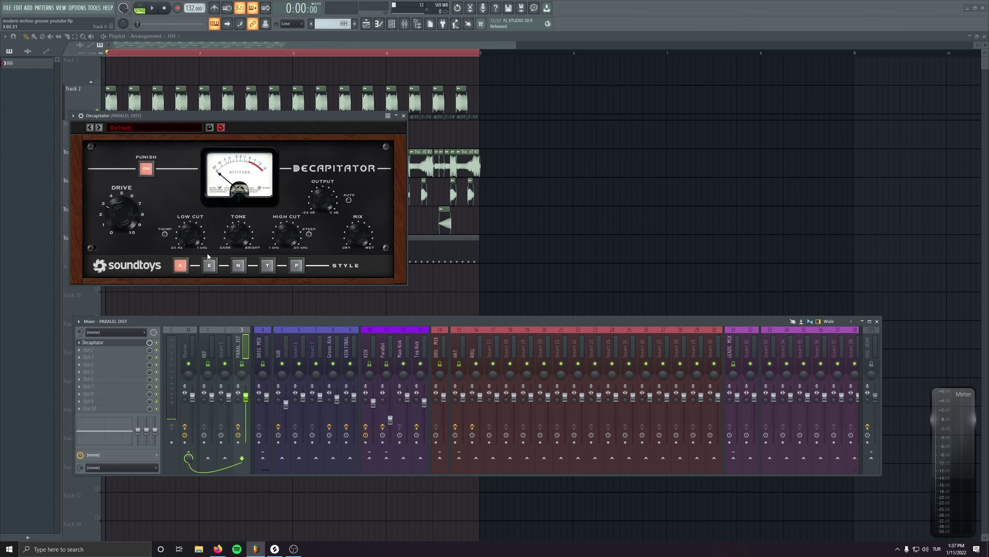
click(188, 457)
click(440, 456)
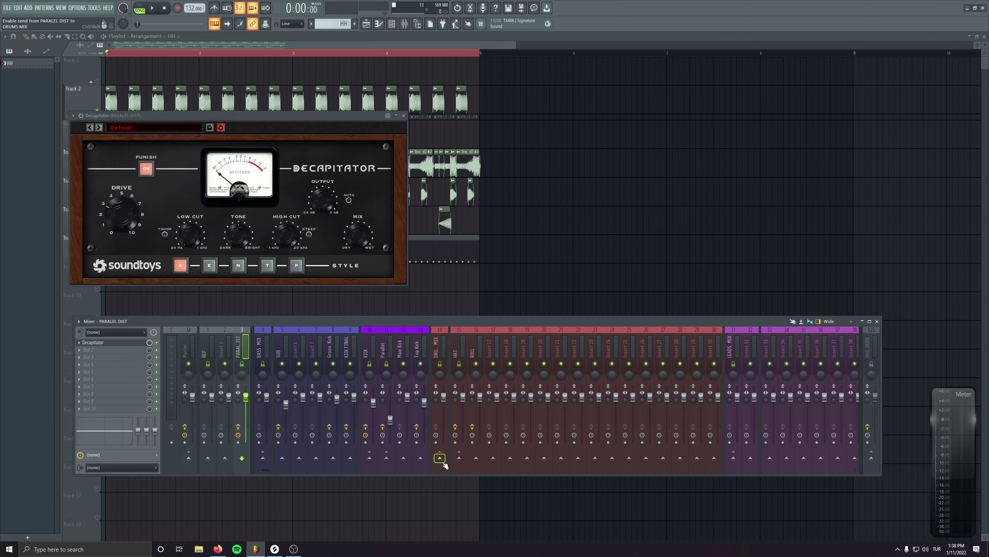
click(475, 346)
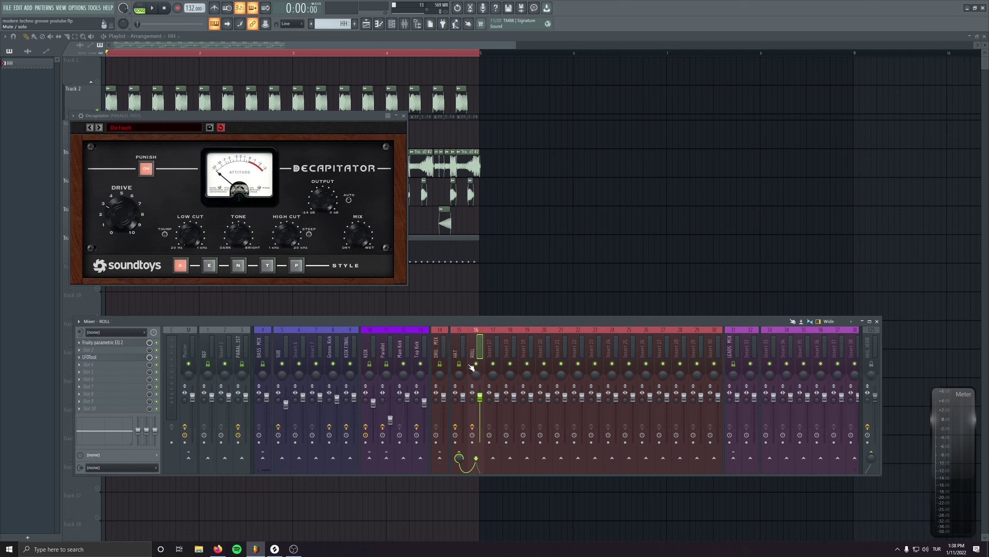
click(458, 354)
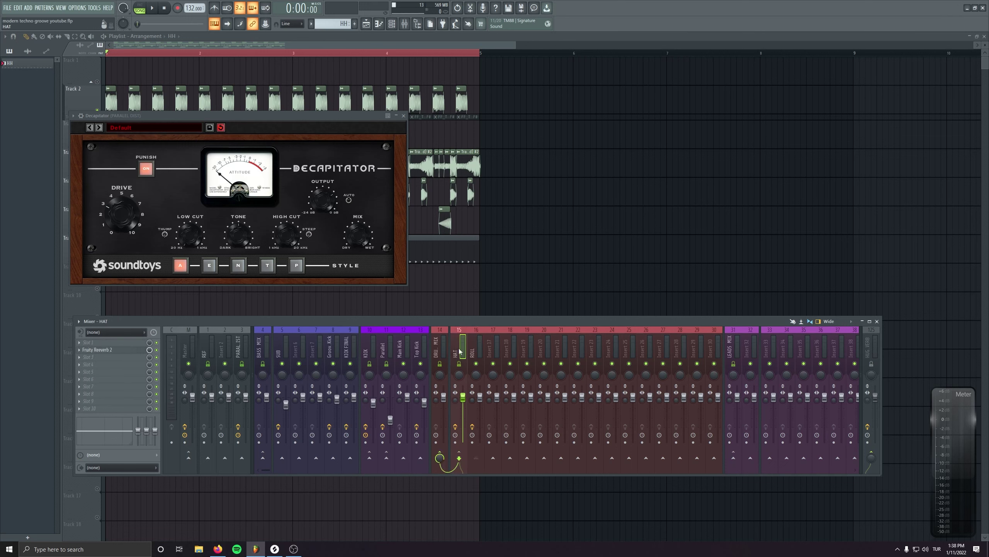
click(439, 346)
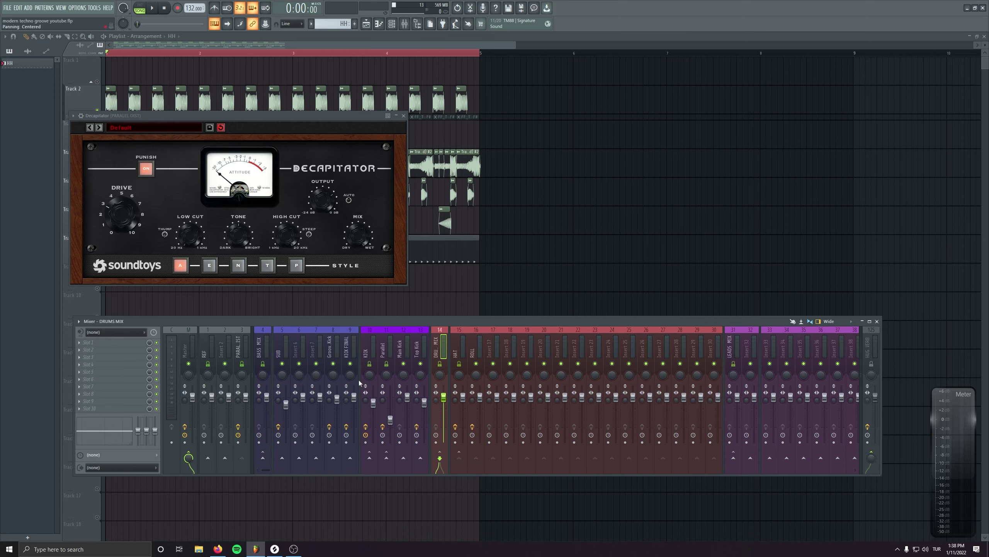
click(240, 384)
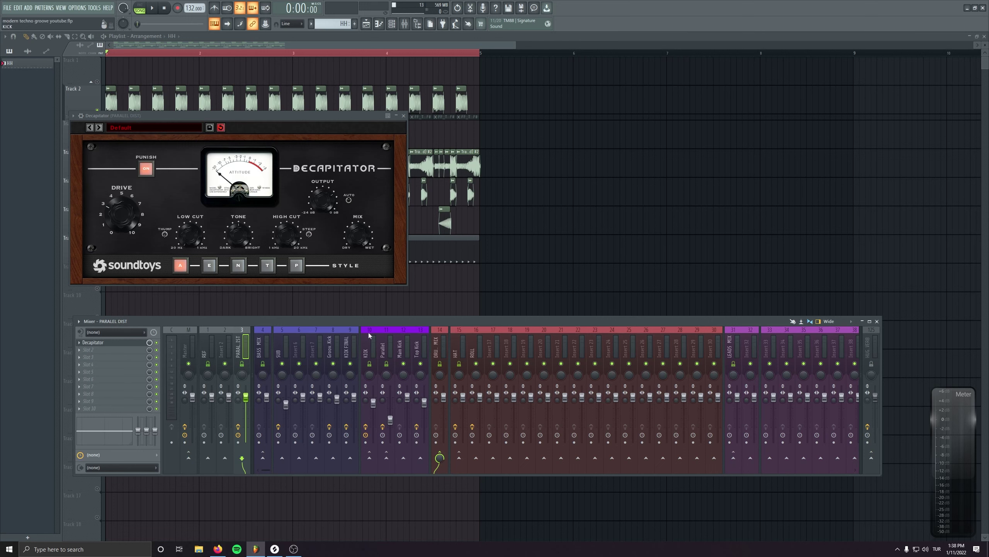
Add Fruity Parametric EQ 2 to DRUMS MIX, load the 20Hz - 18kHz cut preset and raise its low-cut frequency.
click(443, 345)
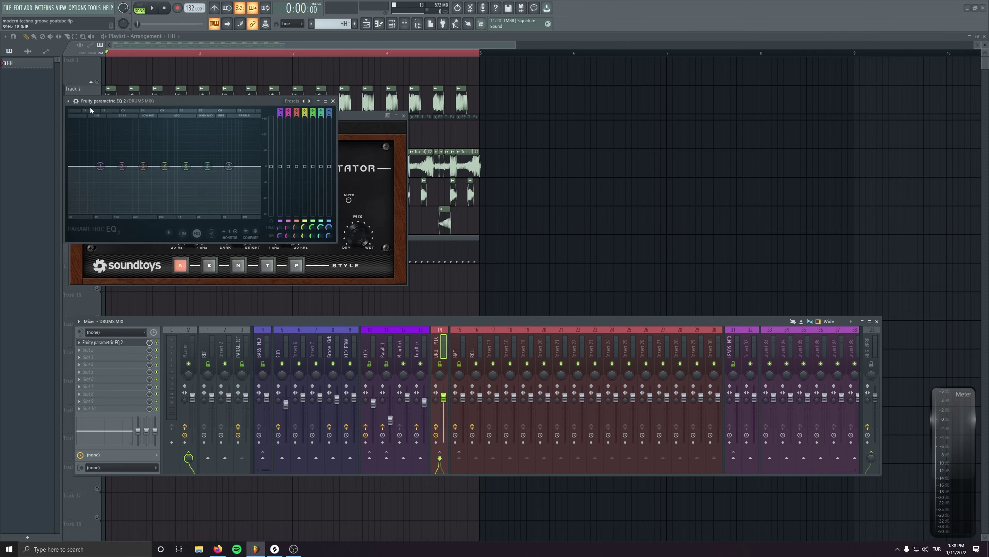
drag(94, 101, 100, 115)
click(74, 115)
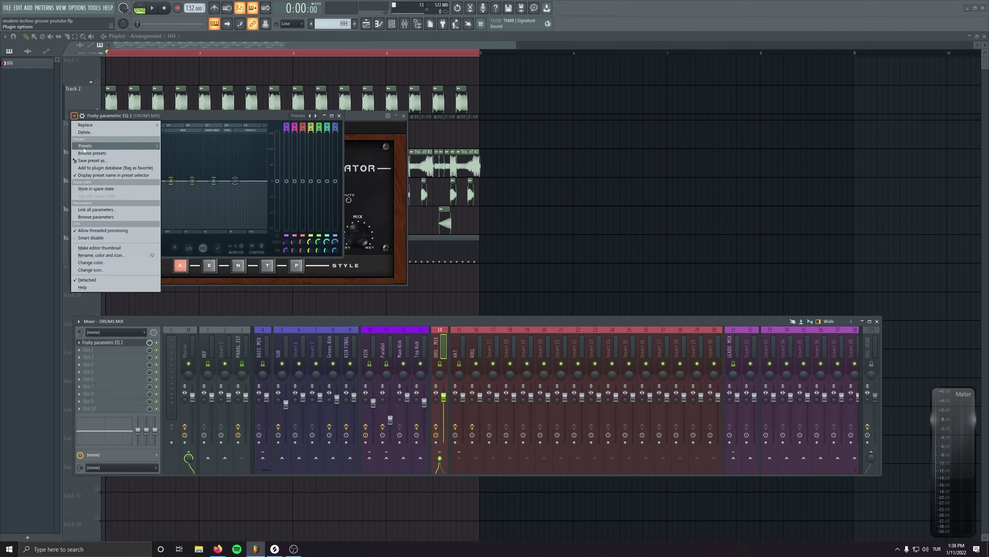
mouse_move(84, 150)
click(187, 187)
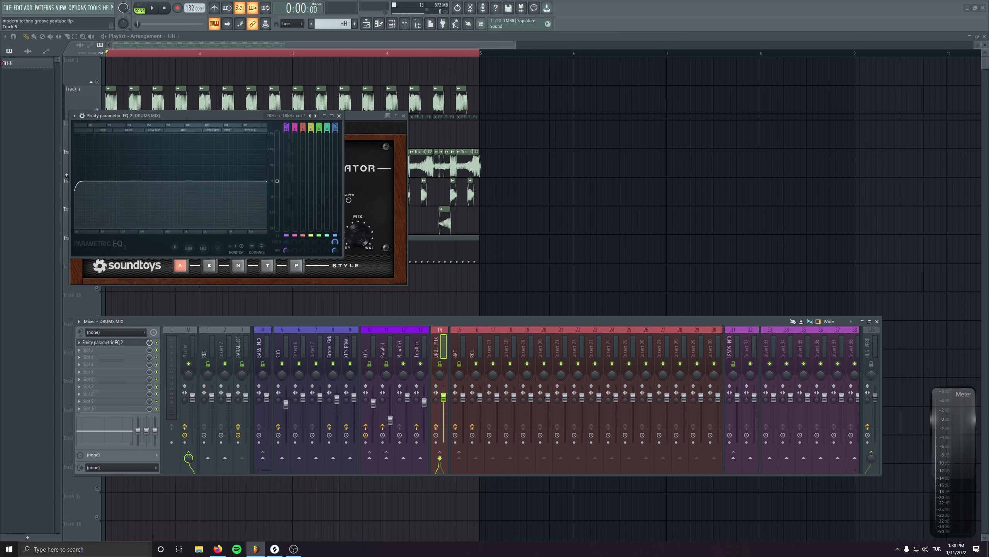
drag(75, 181, 145, 181)
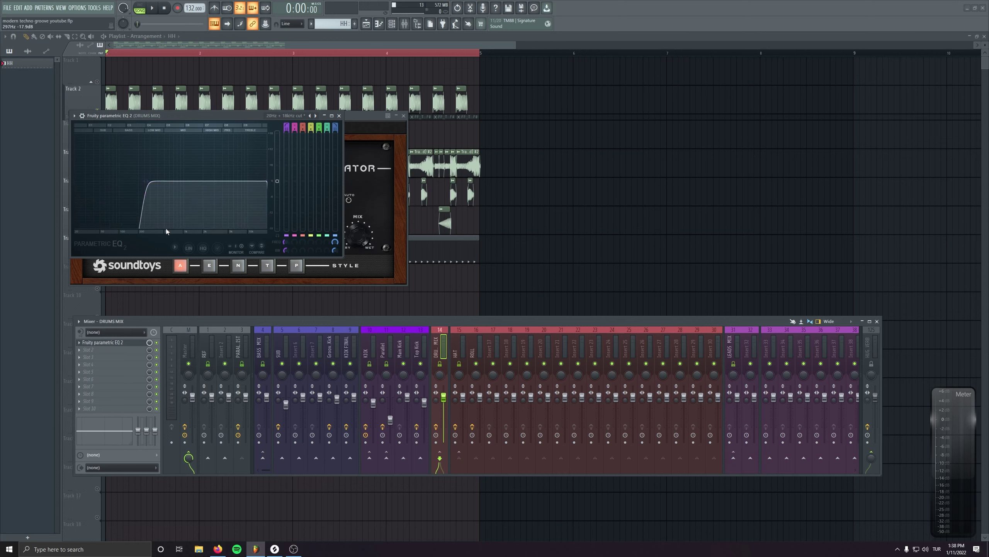
click(242, 342)
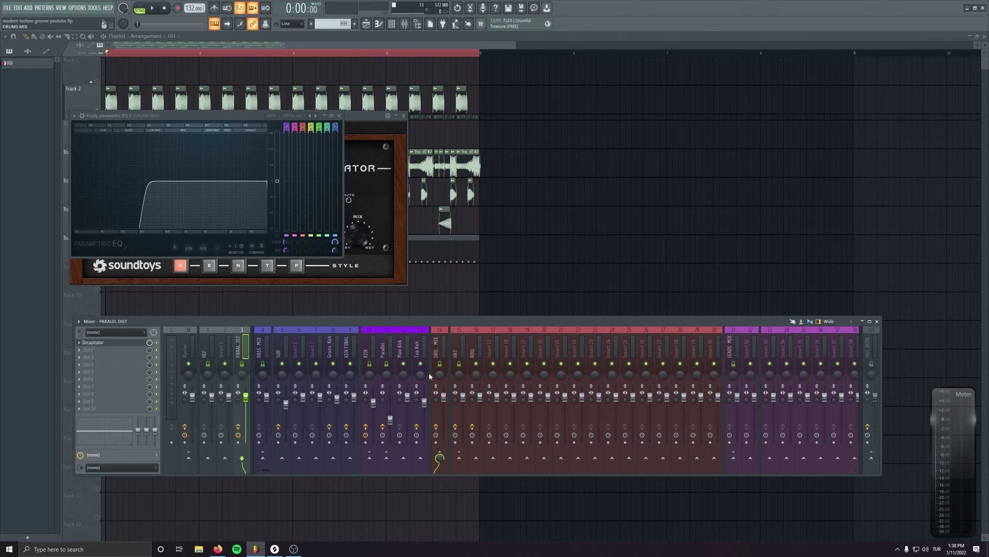
click(339, 117)
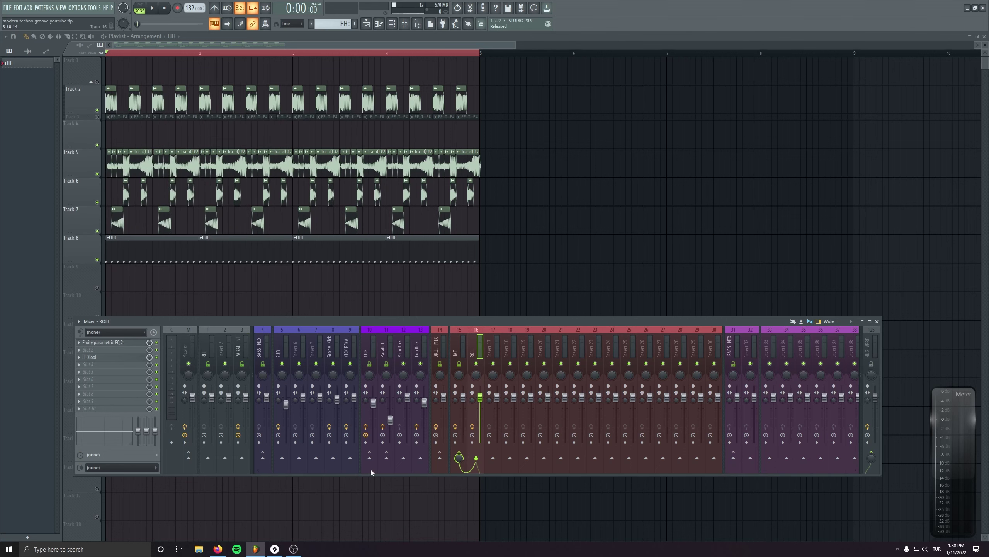
Enable a send from the ROLL track to PARALEL DIST and adjust its level during playback.
click(241, 457)
key(space)
mouse_move(243, 457)
mouse_down()
mouse_move(243, 423)
mouse_move(243, 440)
mouse_up()
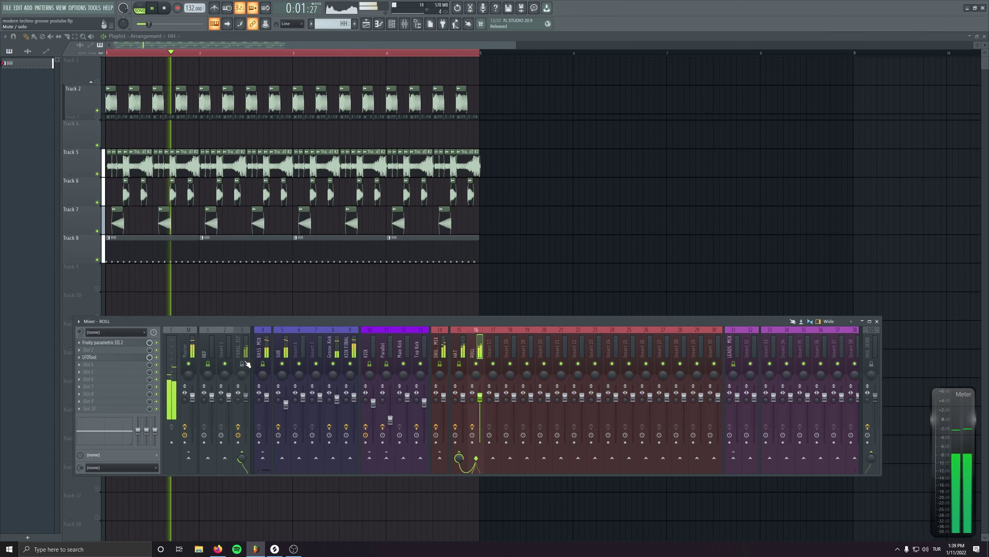
Raise the Decapitator's drive slightly on the PARALEL DIST track while the loop plays.
click(239, 331)
click(92, 343)
mouse_move(117, 220)
mouse_down()
mouse_move(116, 185)
mouse_move(118, 210)
mouse_up()
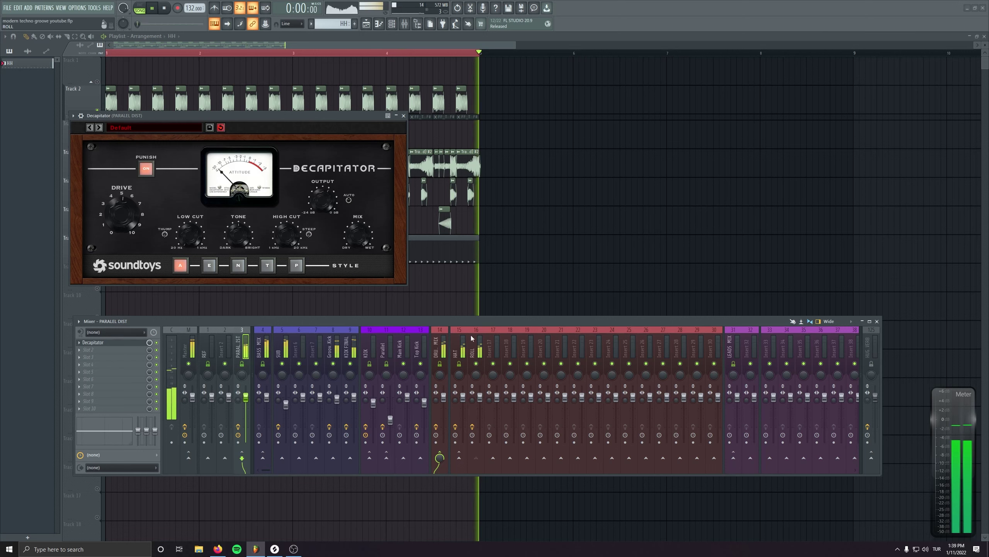
Set the ROLL track's send to PARALEL DIST to 21%, stop playback and close the open windows.
click(473, 349)
drag(242, 460, 243, 463)
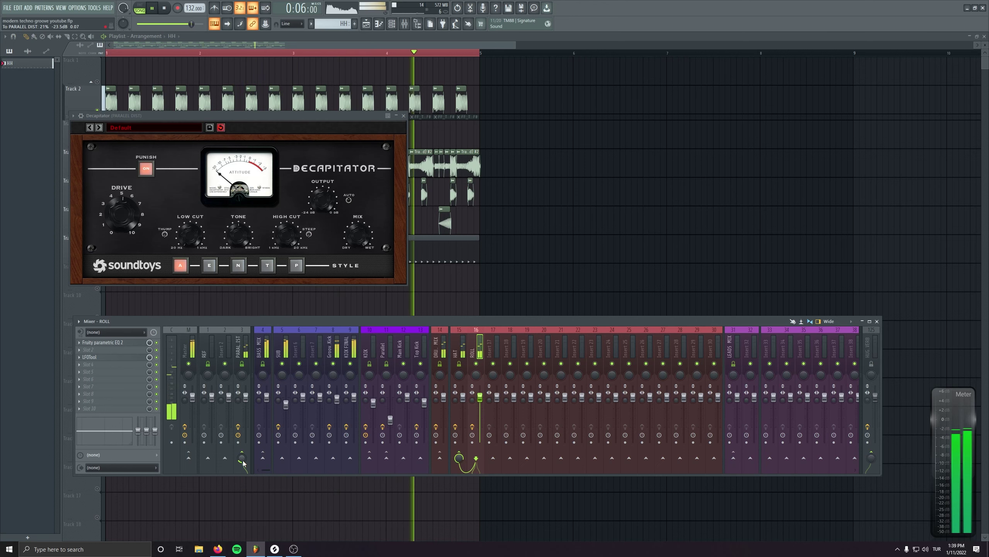
key(space)
key(F12)
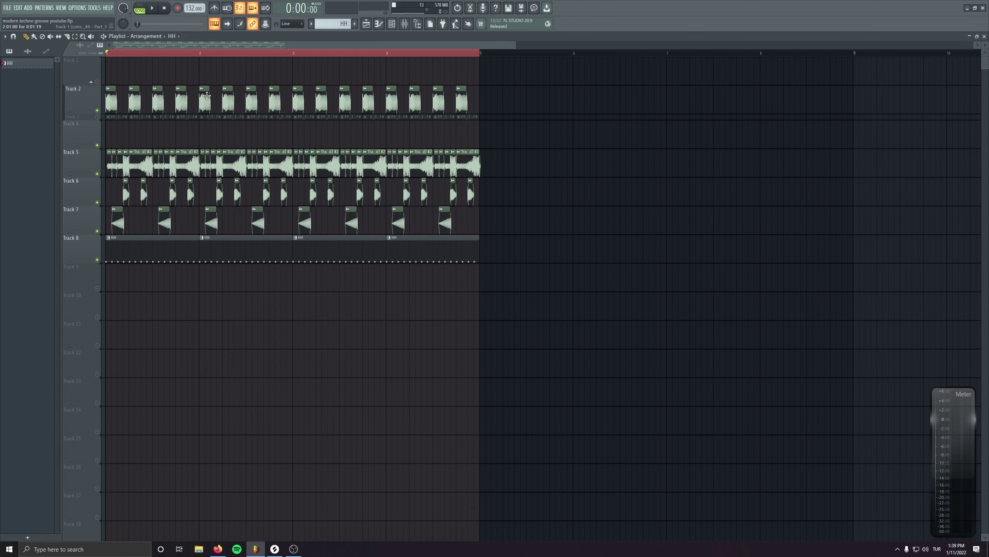
Create an automation clip for the decay time of the rolling hat sampler's volume envelope, and close the channel settings.
double_click(251, 248)
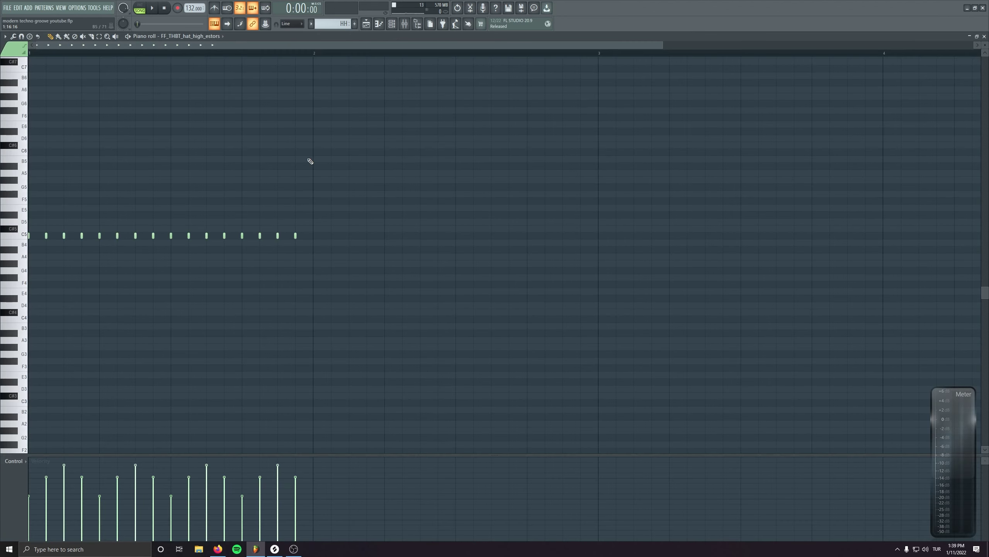
key(Escape)
click(430, 146)
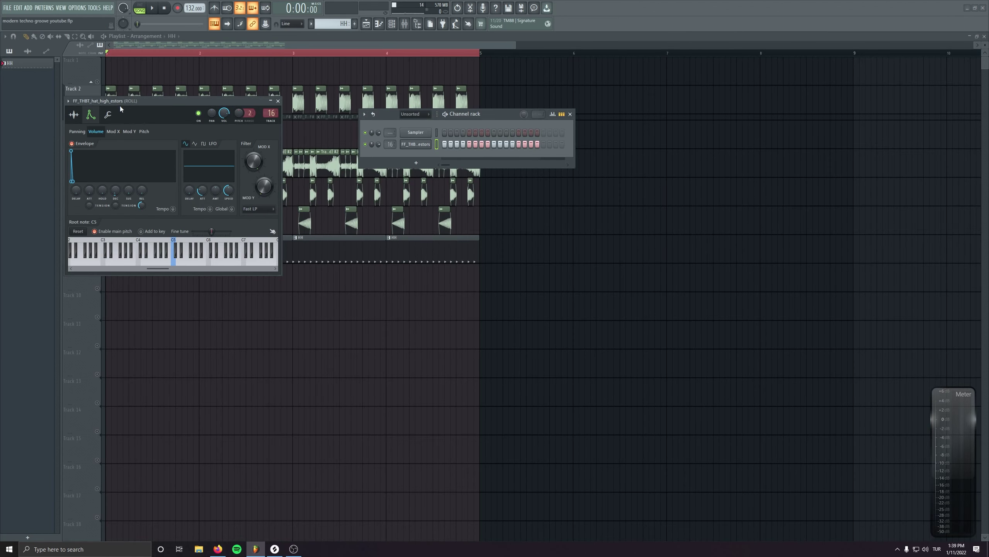
drag(121, 105, 144, 124)
right_click(141, 208)
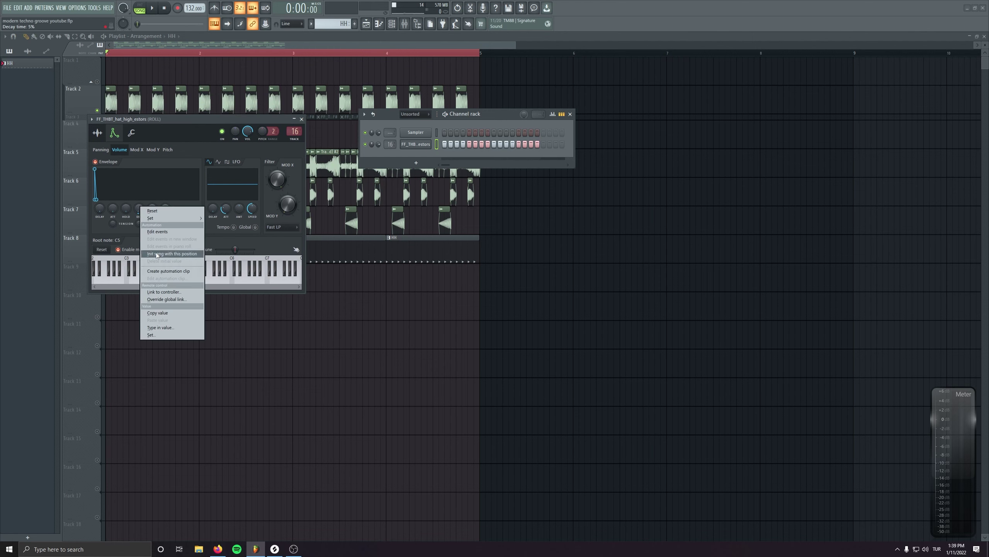
click(162, 271)
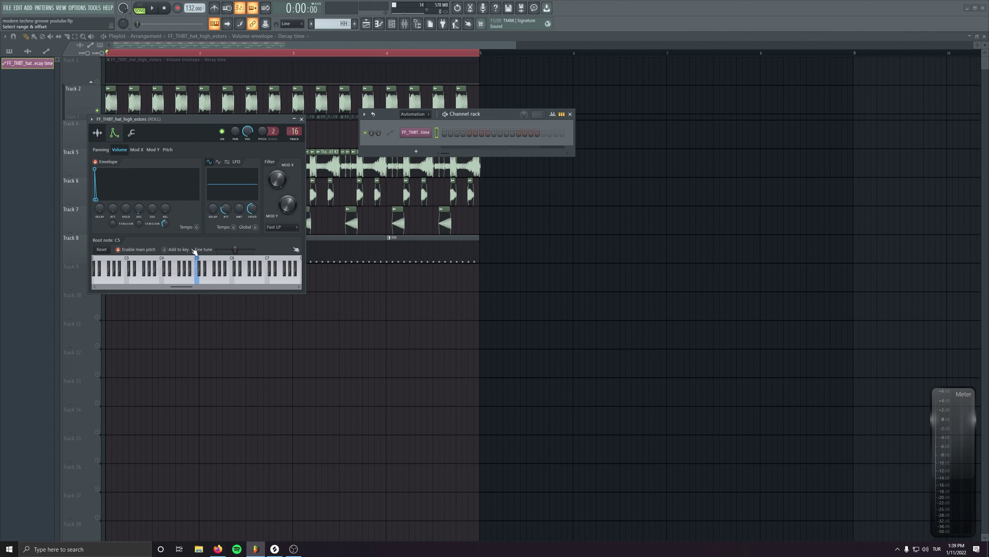
click(302, 119)
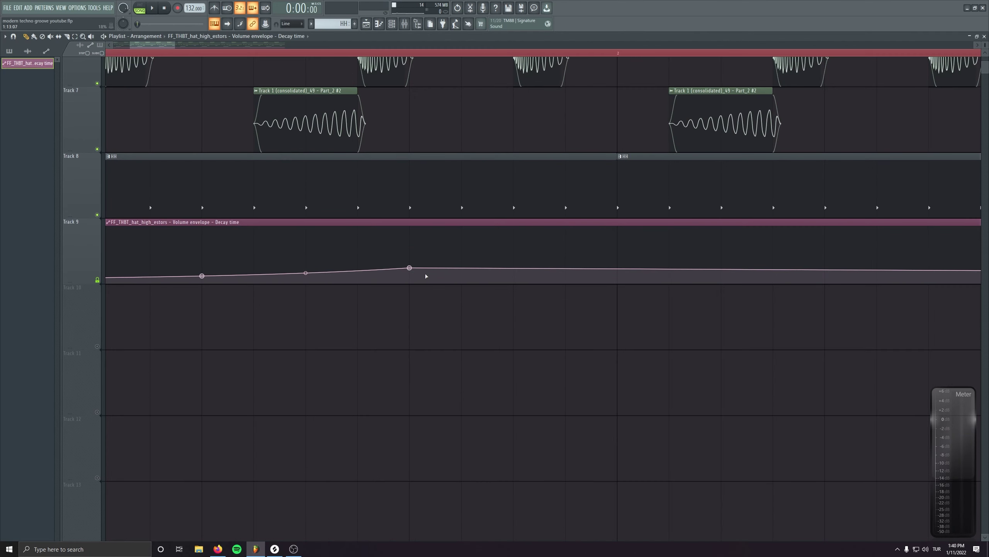
Shape the decay-time automation into two rising curves over one bar and repeat the one-bar clip across all four bars.
scroll(706, 260, down, 6)
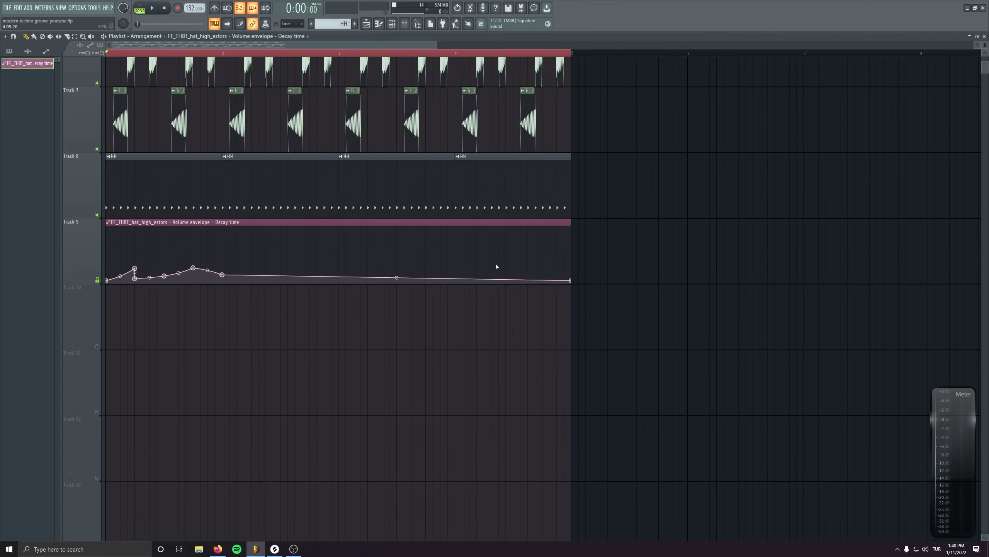
mouse_move(567, 222)
mouse_down()
mouse_move(221, 222)
mouse_move(327, 230)
mouse_move(93, 232)
mouse_move(410, 235)
mouse_move(357, 236)
mouse_up()
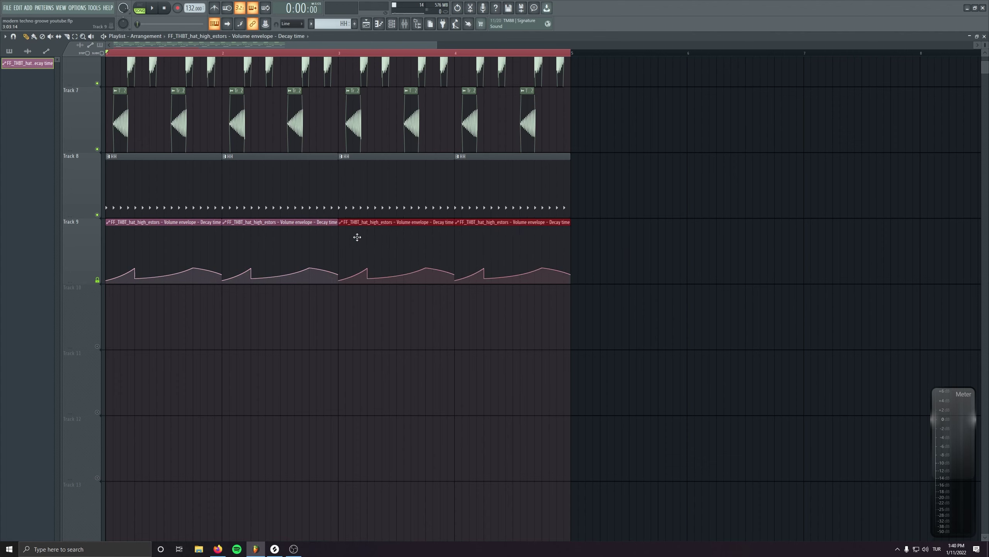
Lower both peaks of the decay-time automation curve and raise its end point while the loop plays.
key(space)
click(422, 366)
right_click(423, 364)
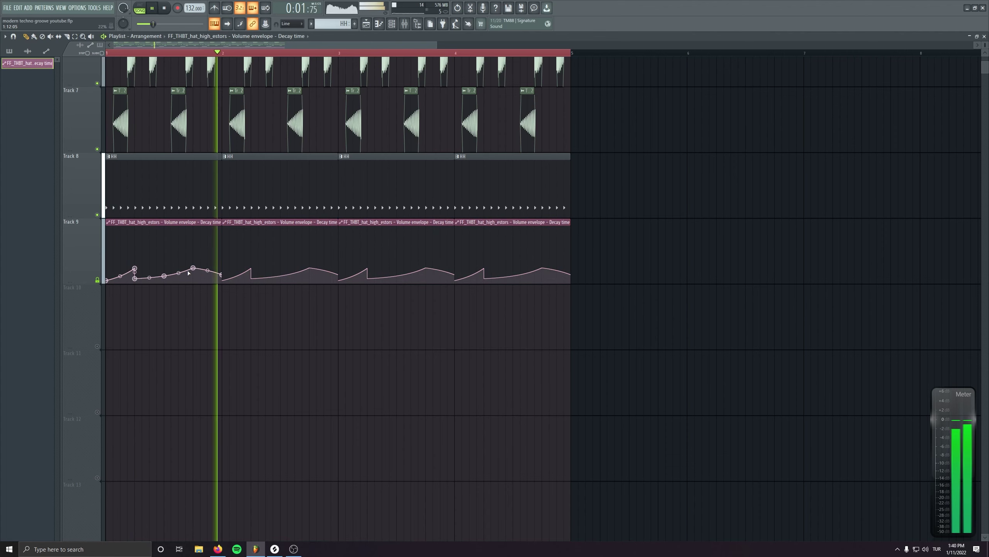
drag(194, 268, 165, 272)
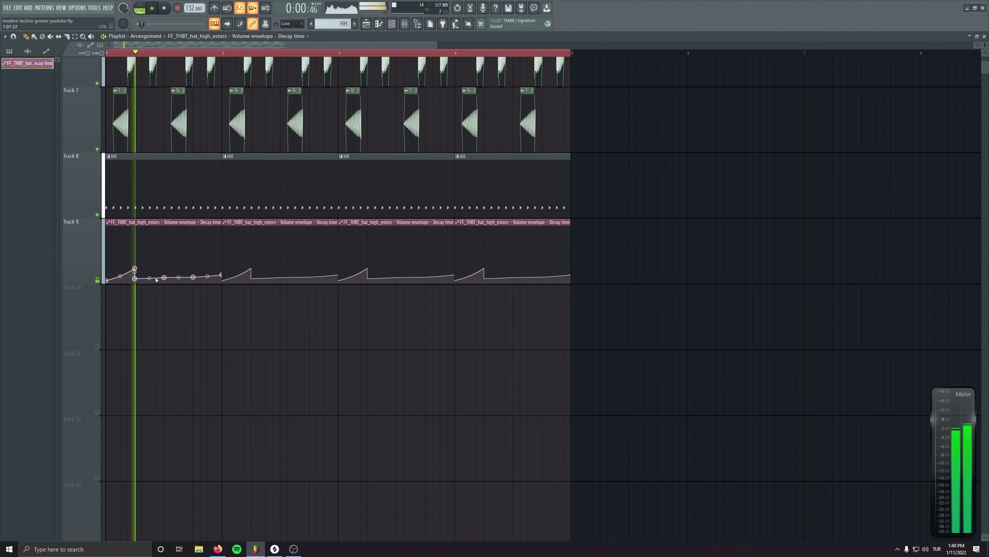
drag(137, 268, 137, 275)
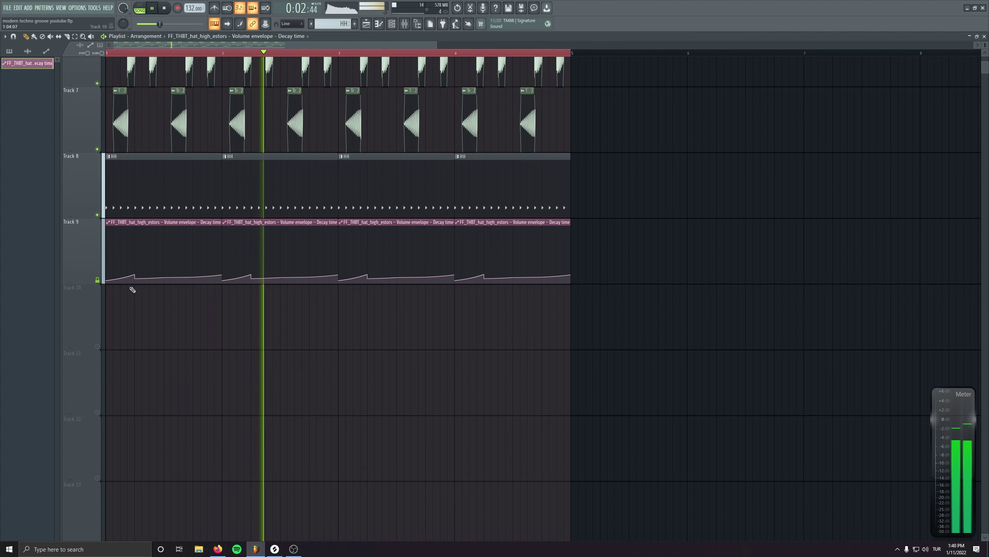
mouse_move(133, 279)
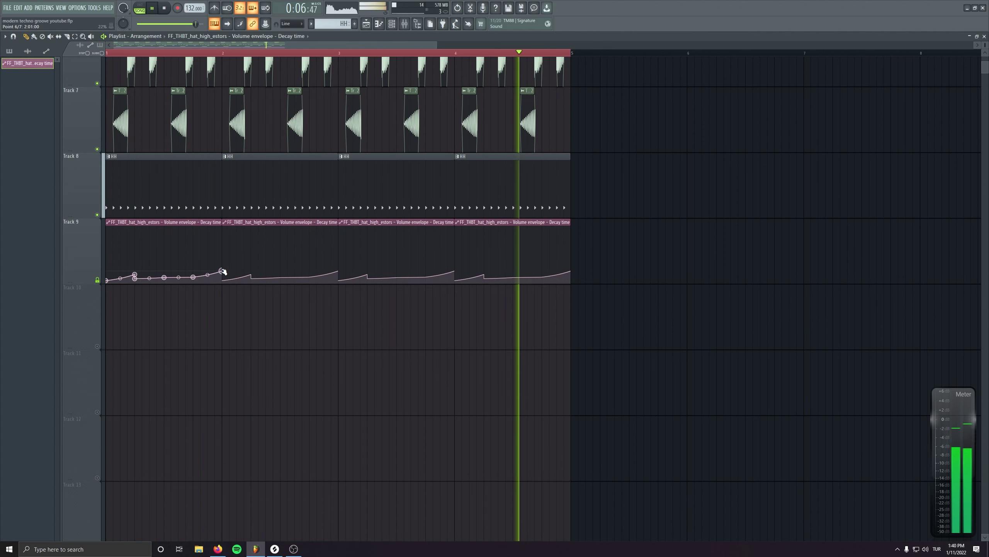
Show the rolling hat sampler's volume envelope beside the playlist clips and reshape the later part of the decay-time curve into a gentle dip.
click(391, 25)
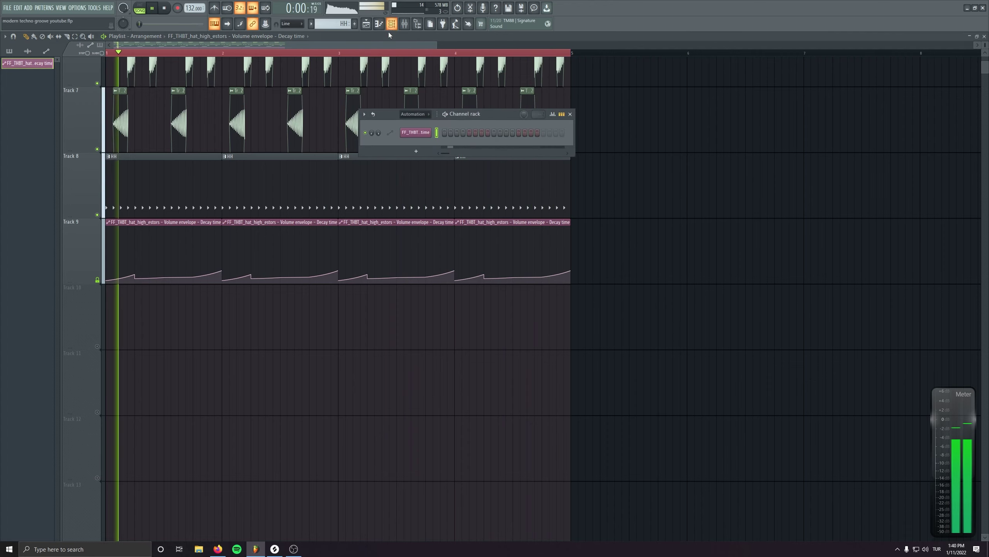
click(413, 113)
click(416, 122)
click(416, 144)
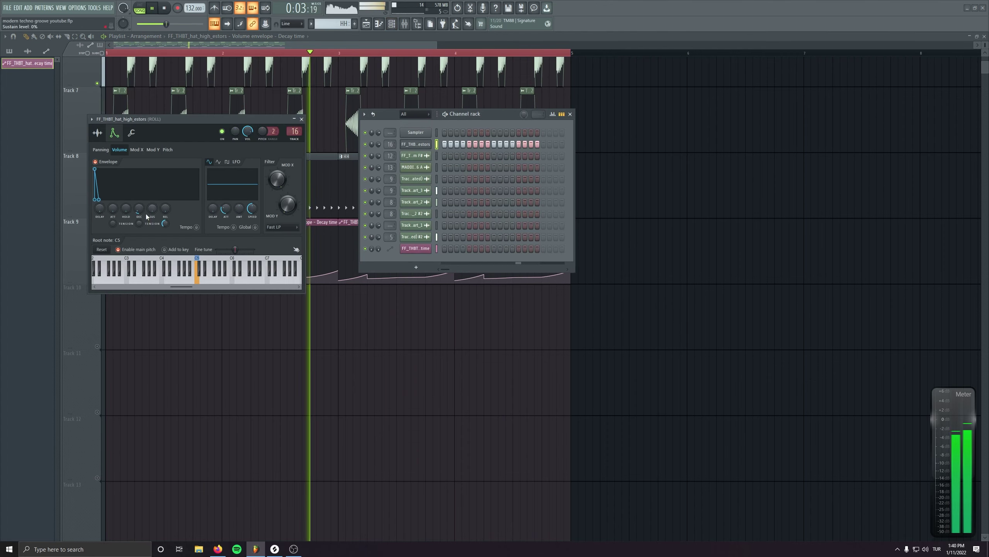
drag(167, 121, 413, 148)
drag(506, 115, 719, 231)
drag(443, 144, 652, 218)
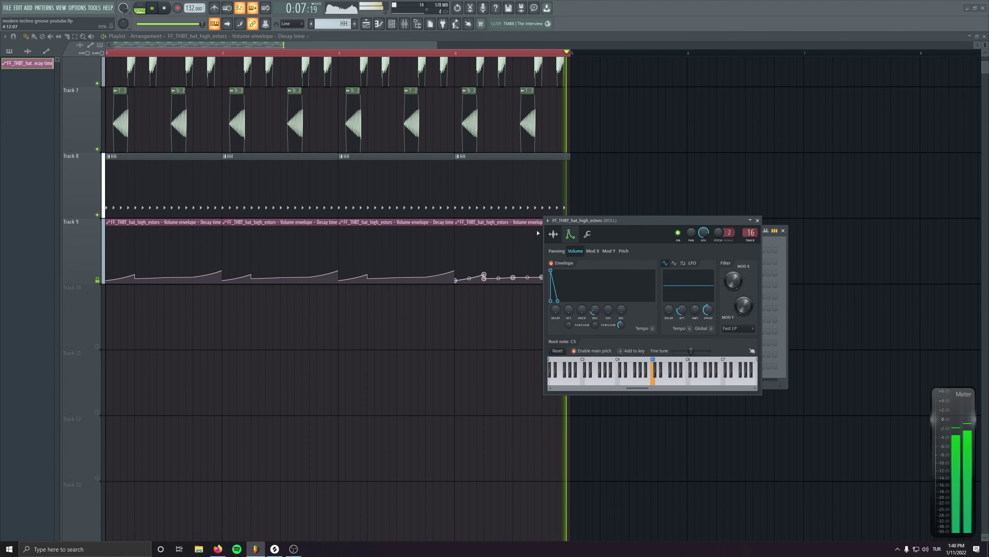
click(135, 279)
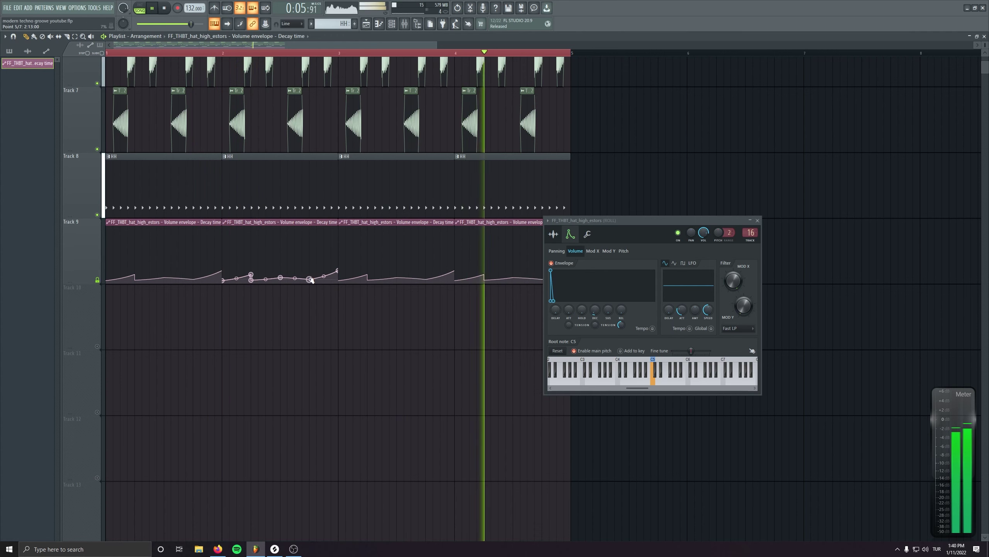
scroll(304, 316, up, 2)
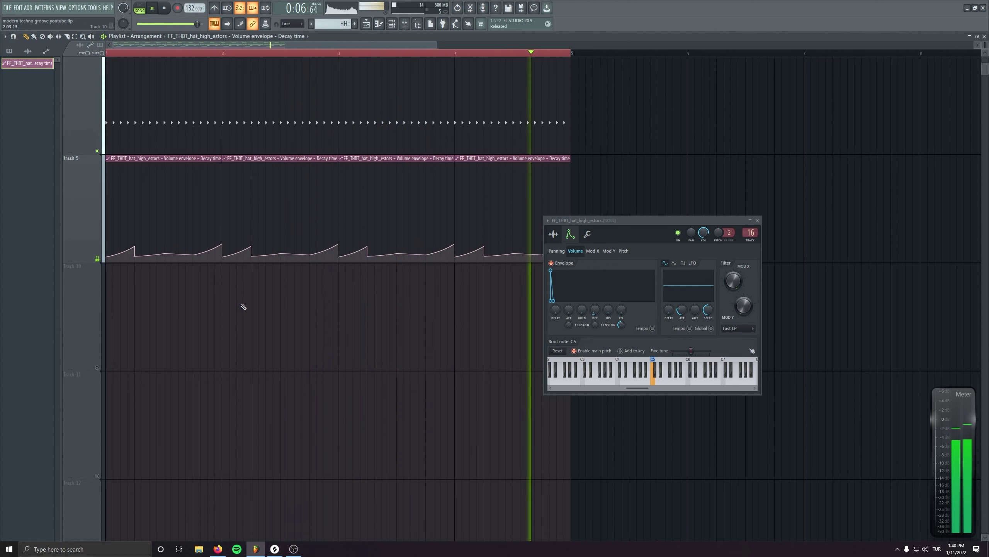
Try a 90% maximum output level for the decay-time automation clip and close its settings.
double_click(259, 106)
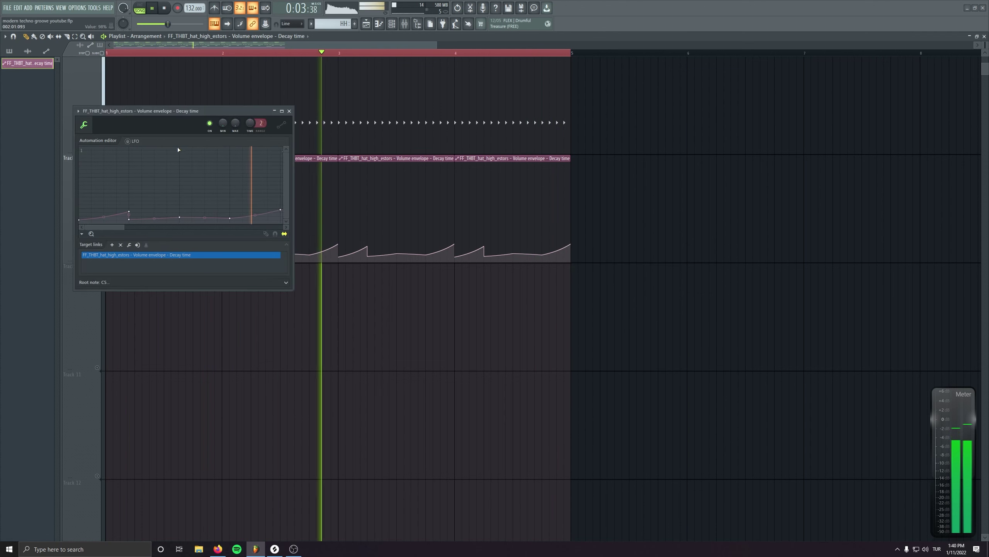
mouse_move(232, 128)
mouse_down()
mouse_move(233, 152)
mouse_move(236, 124)
mouse_up()
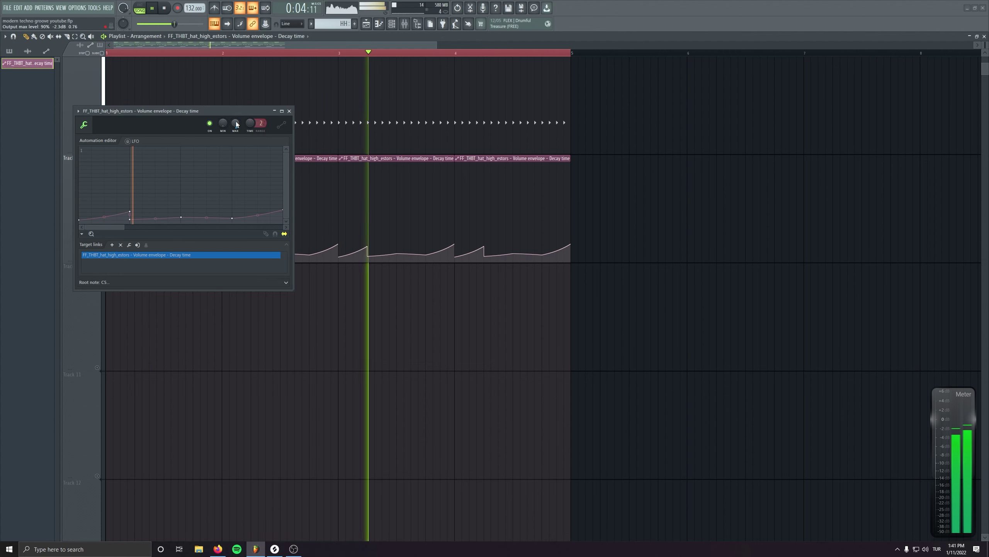
click(289, 111)
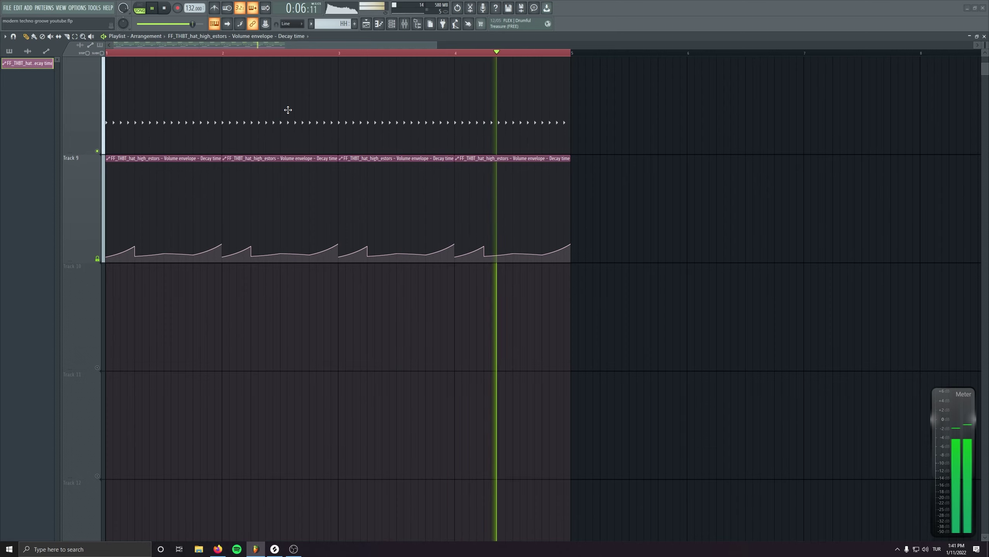
Reduce the LFO depth slightly in the ROLL track's LFOTool and set the volume shape's first curve to 54%.
click(405, 24)
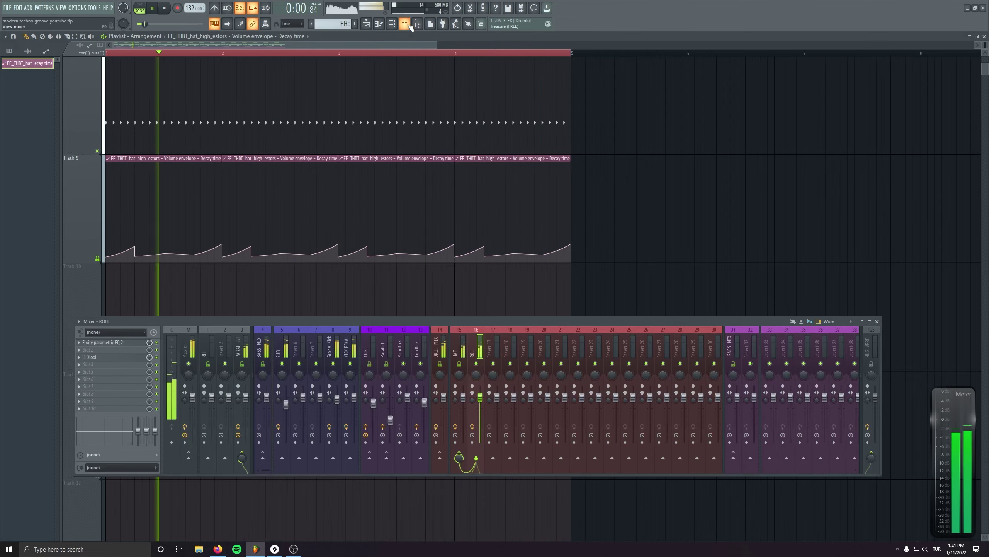
click(148, 356)
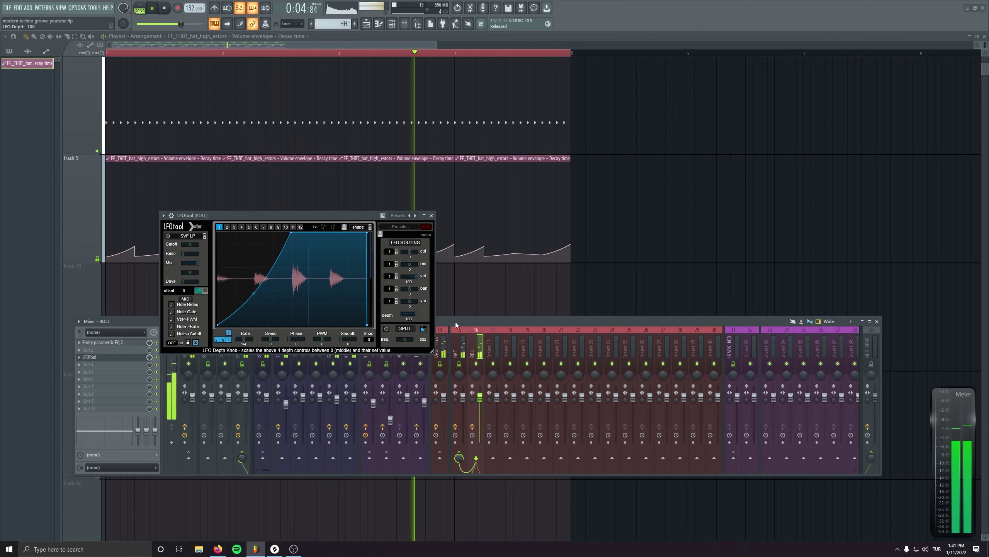
drag(415, 313, 407, 314)
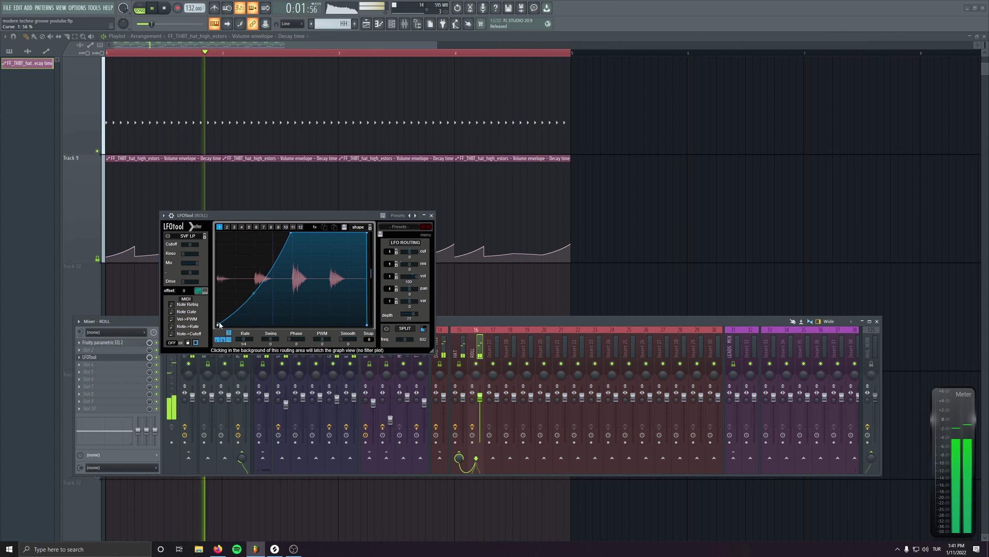
drag(254, 294, 252, 297)
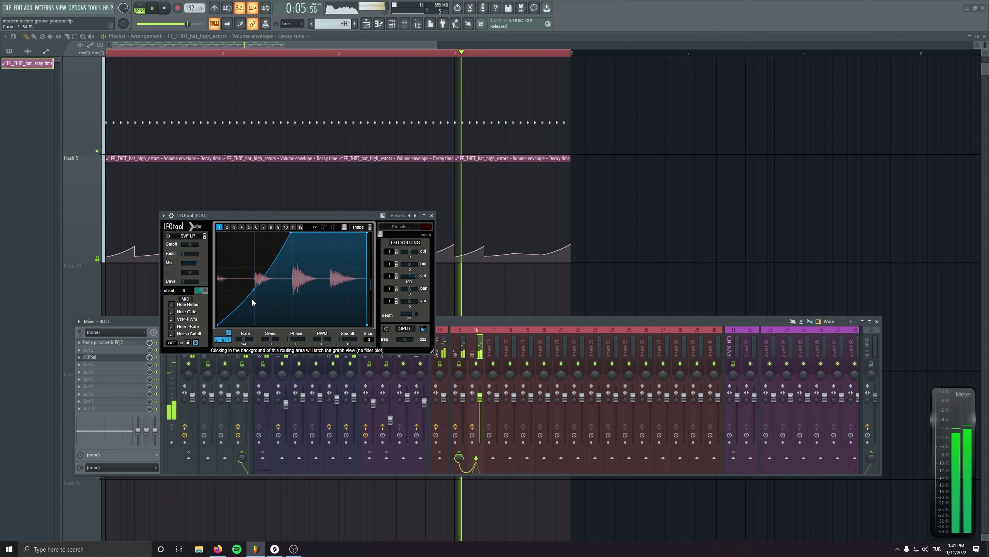
click(431, 215)
click(671, 281)
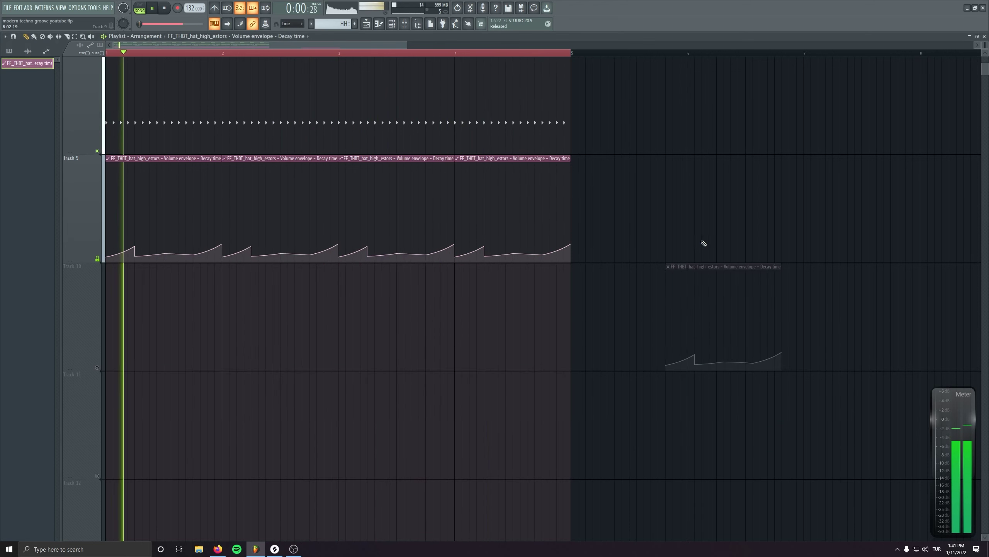
right_click(690, 296)
Lower the decay-time automation clip's maximum output level to about 59%, then play back the whole arrangement and stop.
key(space)
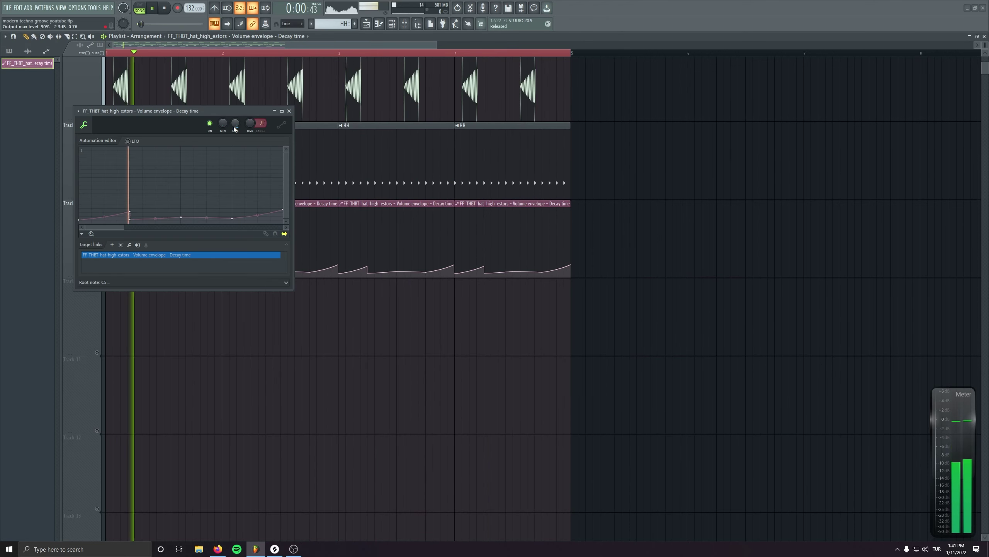
drag(235, 123, 235, 144)
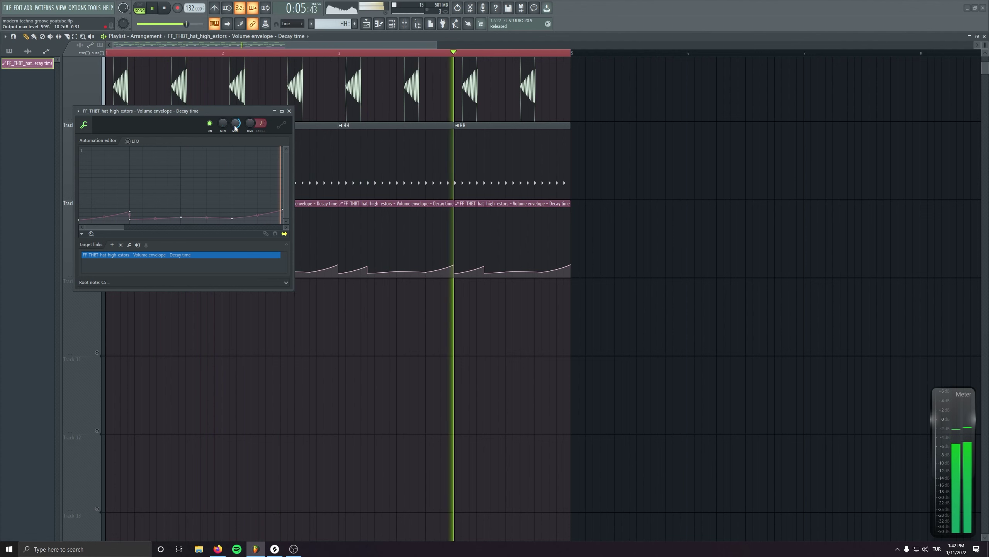
key(space)
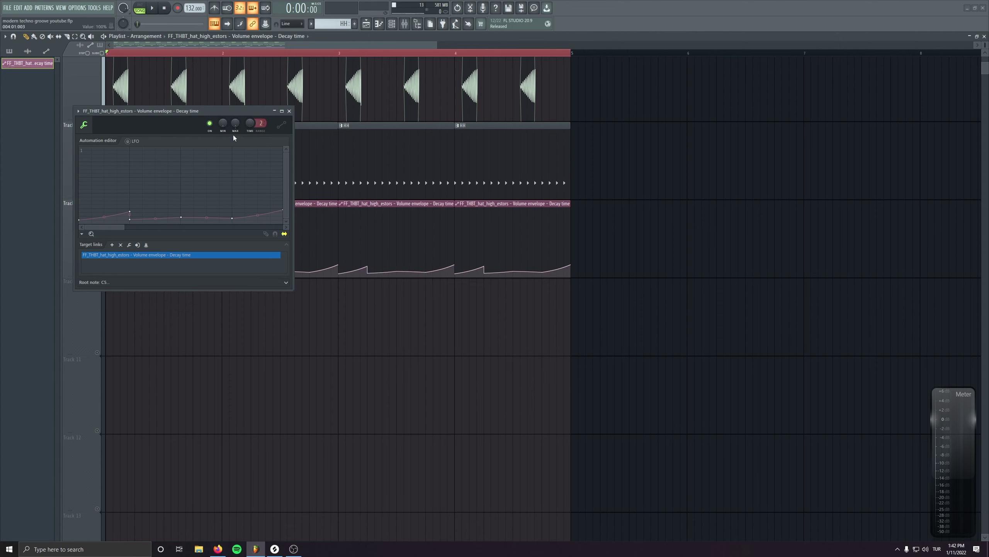
key(space)
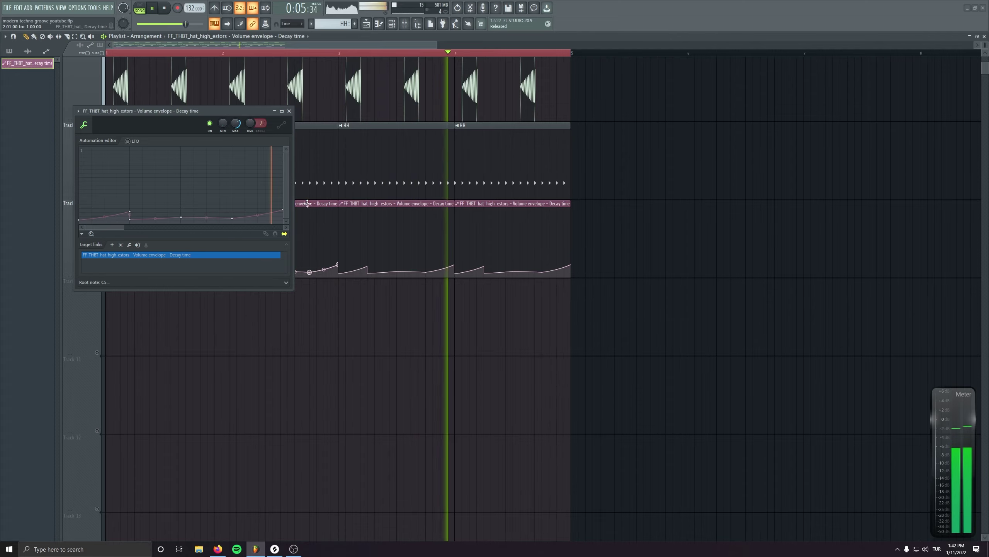
click(289, 111)
scroll(625, 437, up, 5)
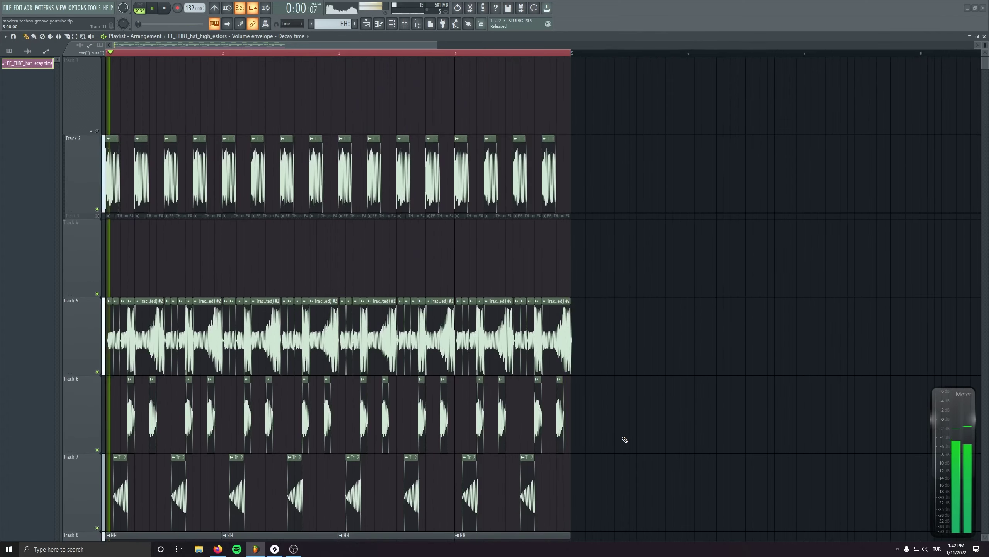
scroll(647, 367, down, 5)
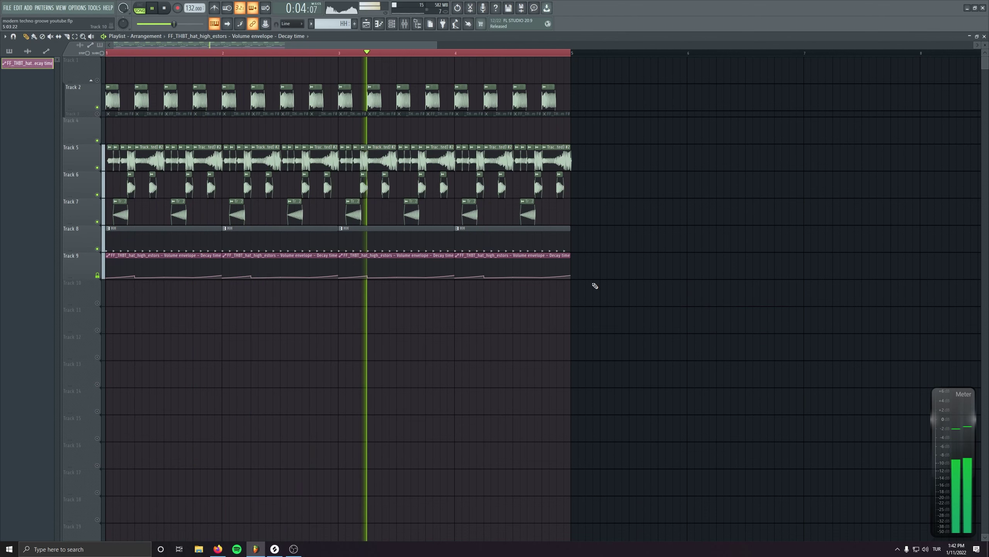
key(space)
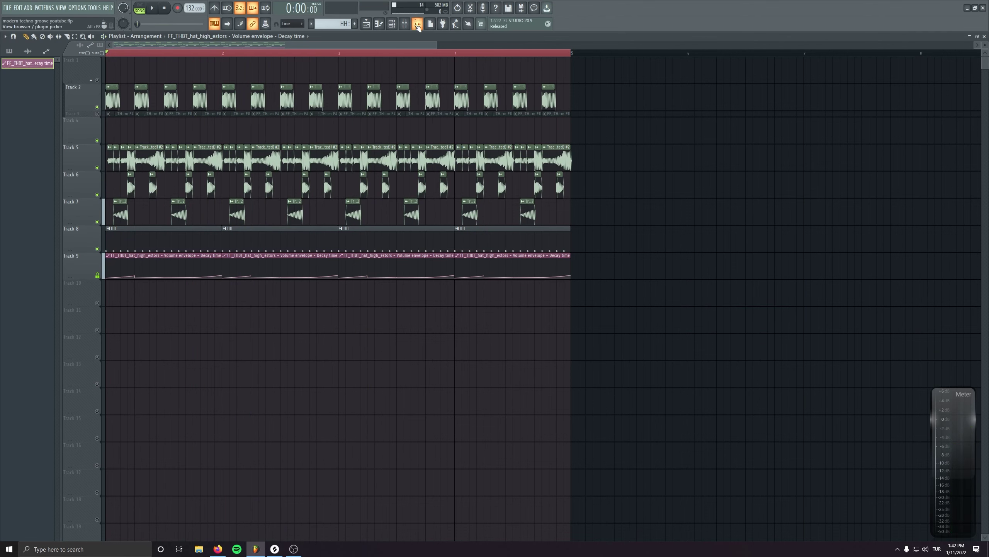
Switch to Splice and bring the FF_THBT_hat_low_flints and FF_THBT_hat_mid_trippin samples from the Throwback Techno pack into the playlist.
click(274, 549)
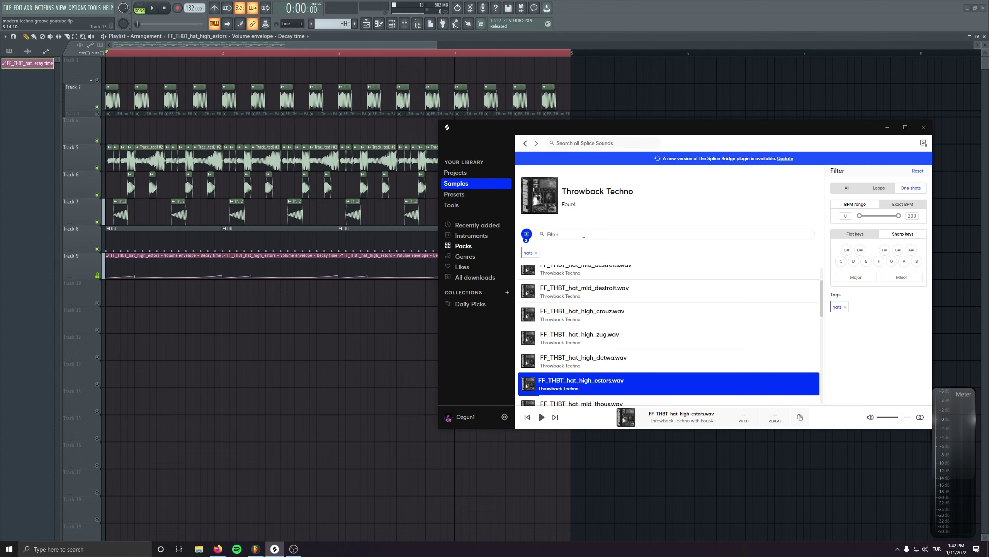
drag(569, 361, 338, 374)
click(293, 549)
click(356, 448)
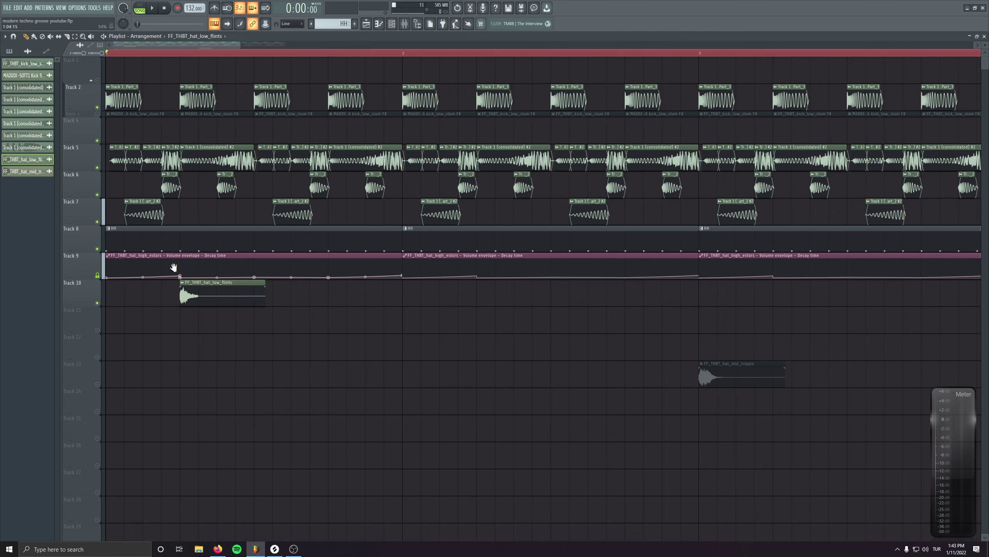
Trim the low flints hat on Track 10, place it on every offbeat of the first bar and duplicate that bar into the second.
scroll(173, 267, down, 2)
drag(237, 248, 166, 252)
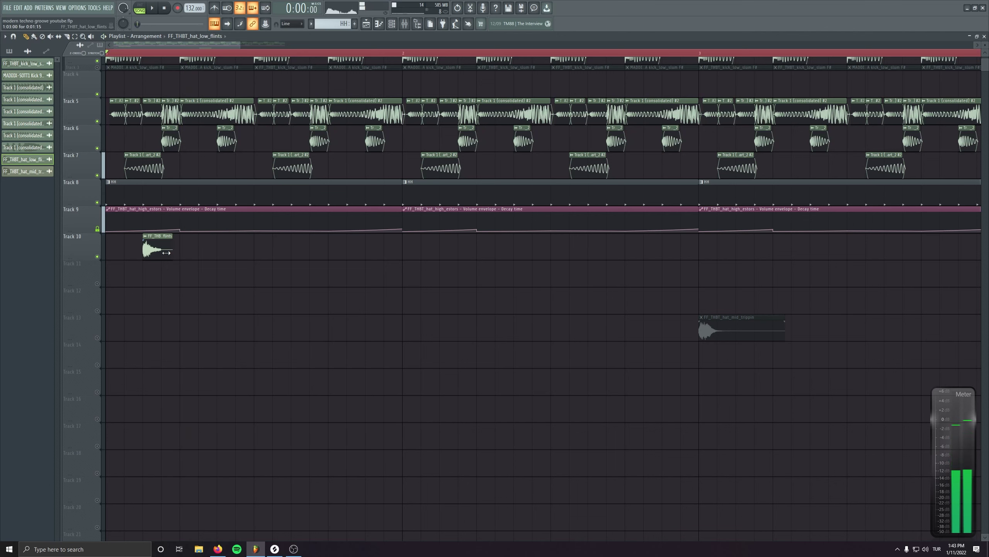
key(space)
click(234, 248)
click(308, 249)
click(385, 248)
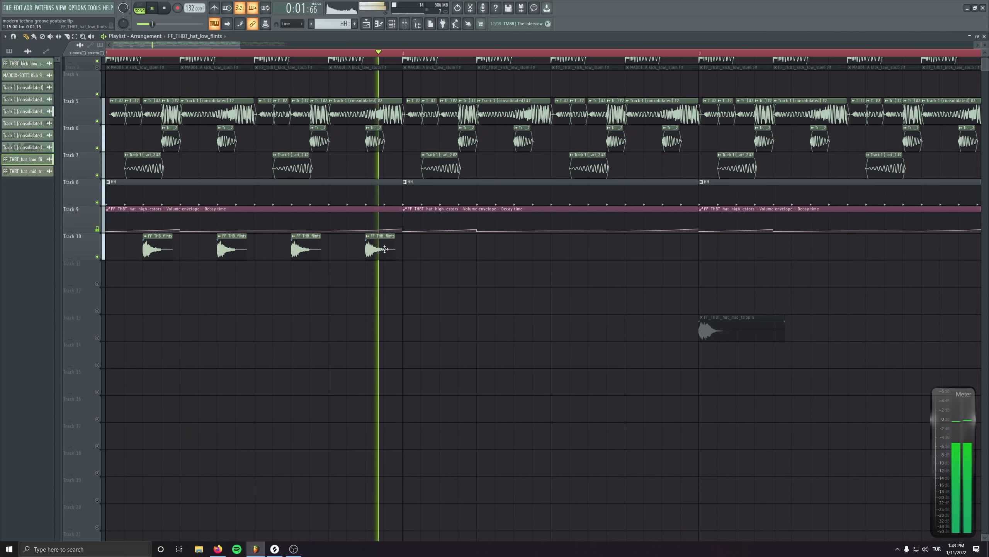
key(space)
drag(403, 252, 119, 249)
key(ctrl+b)
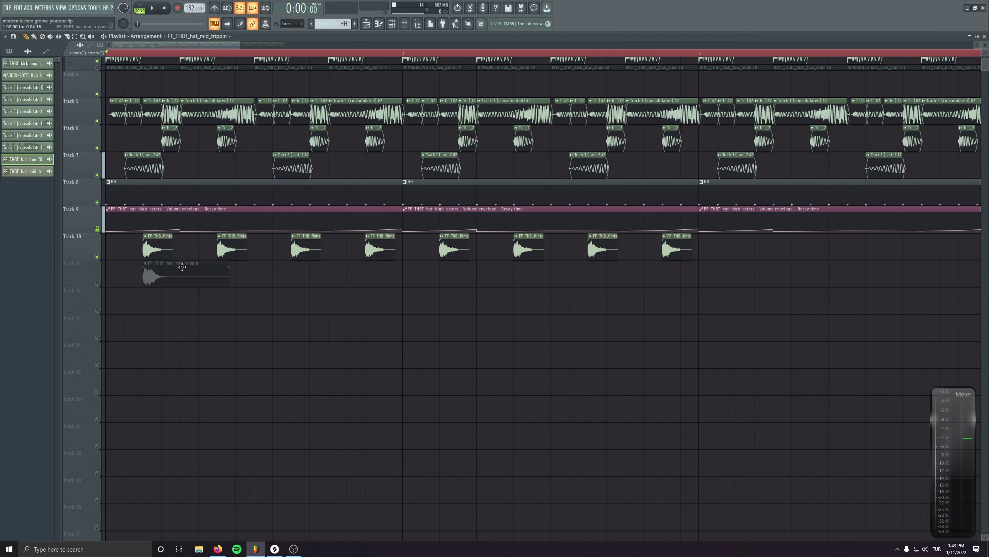
Trim the mid trippin hat on Track 11, layer it over every second Track 10 hat across two bars, and solo both hat tracks.
click(99, 284)
double_click(155, 274)
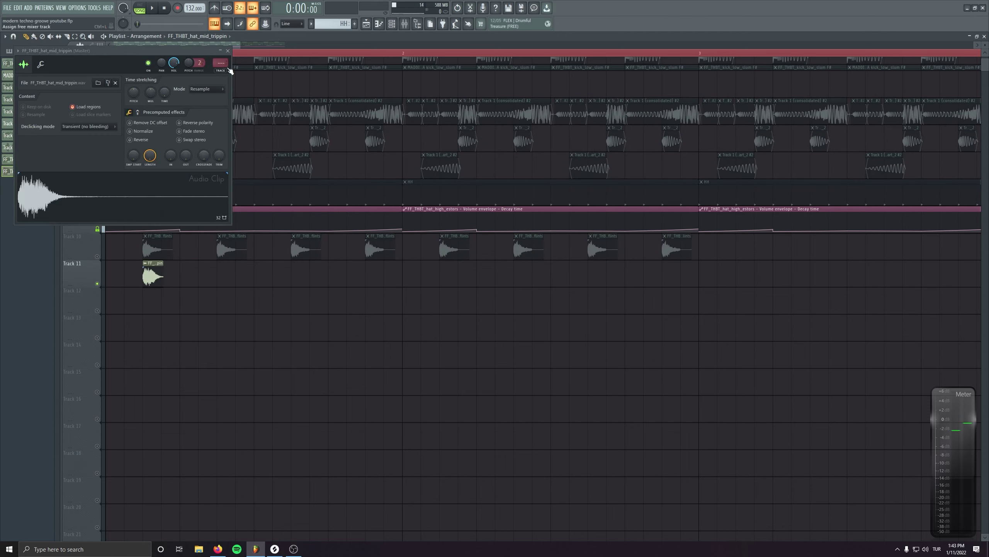
key(Escape)
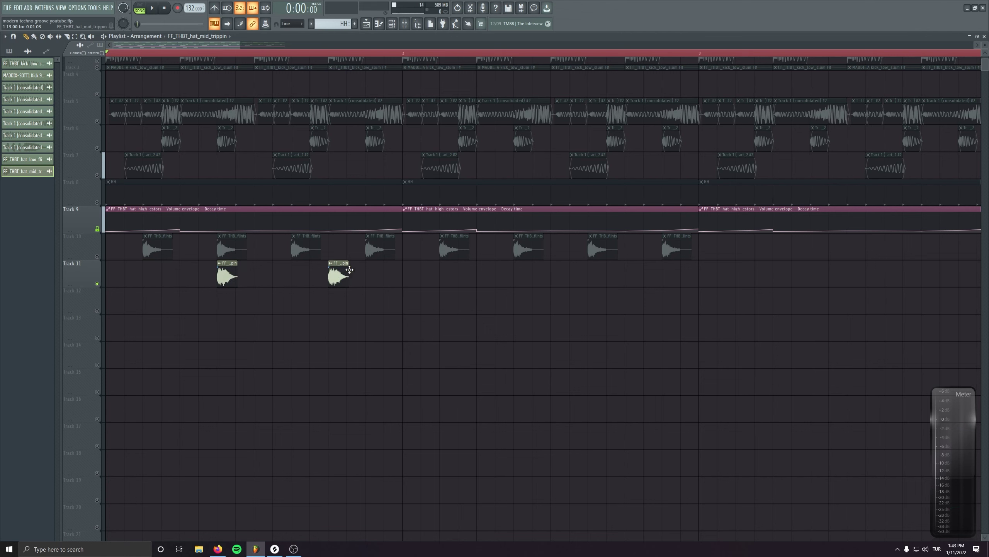
key(space)
click(98, 257)
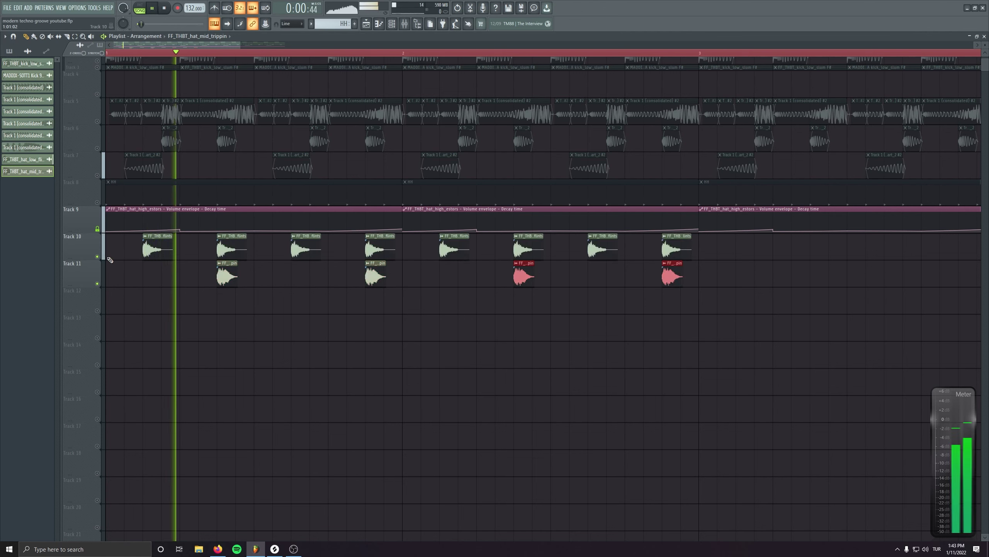
Set the mid trippin hat's channel volume to 46% during playback, stop and close its settings.
double_click(219, 276)
drag(173, 65, 173, 90)
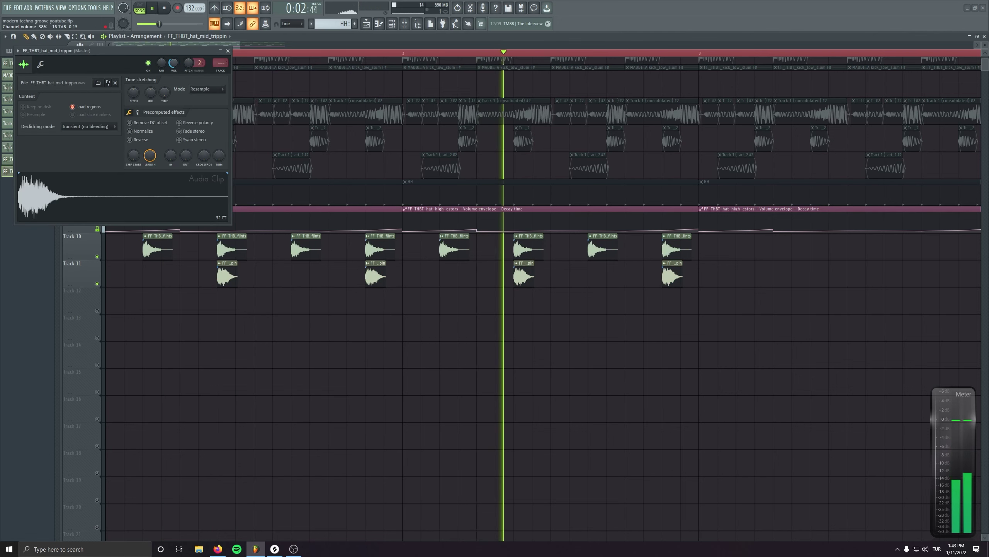
key(space)
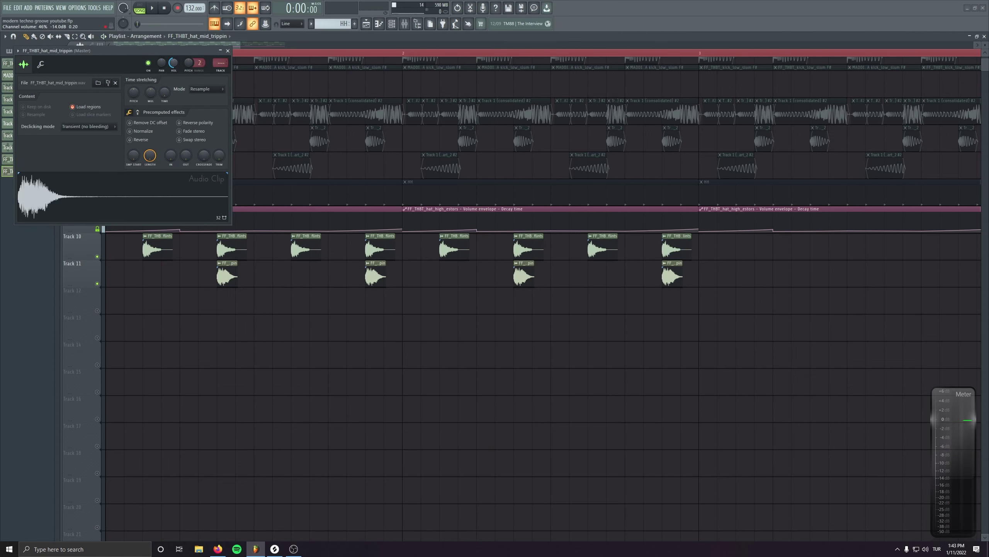
click(229, 52)
Duplicate the low flints and mid trippin hats of the first two bars into bars three and four on Tracks 10 and 11.
drag(725, 254, 107, 367)
drag(147, 239, 815, 240)
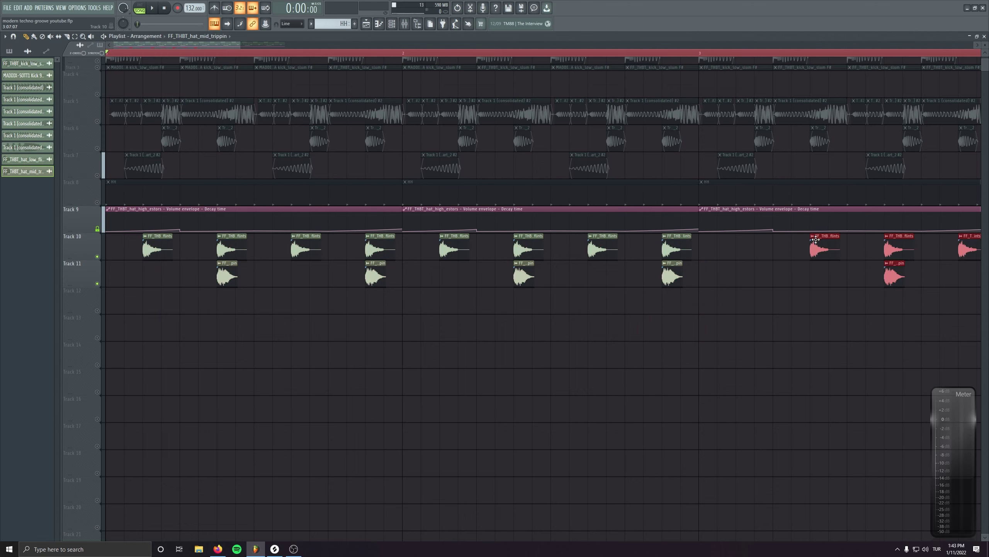
drag(736, 254, 754, 254)
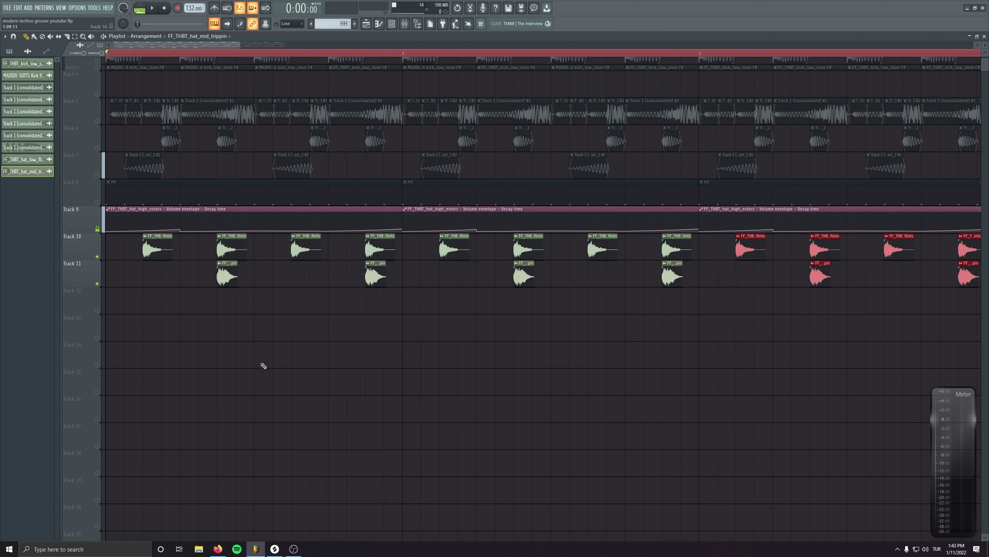
scroll(263, 365, down, 4)
drag(582, 261, 142, 315)
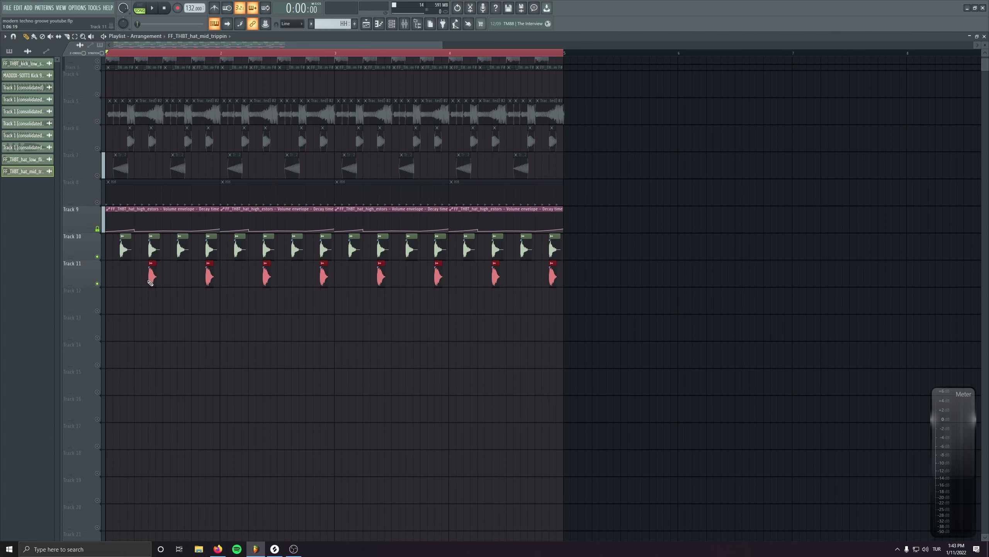
scroll(152, 276, up, 3)
Route the low flints hat to mixer track 17, named OPEN, and the mid trippin hat to track 18, named OPEN 2.
double_click(209, 276)
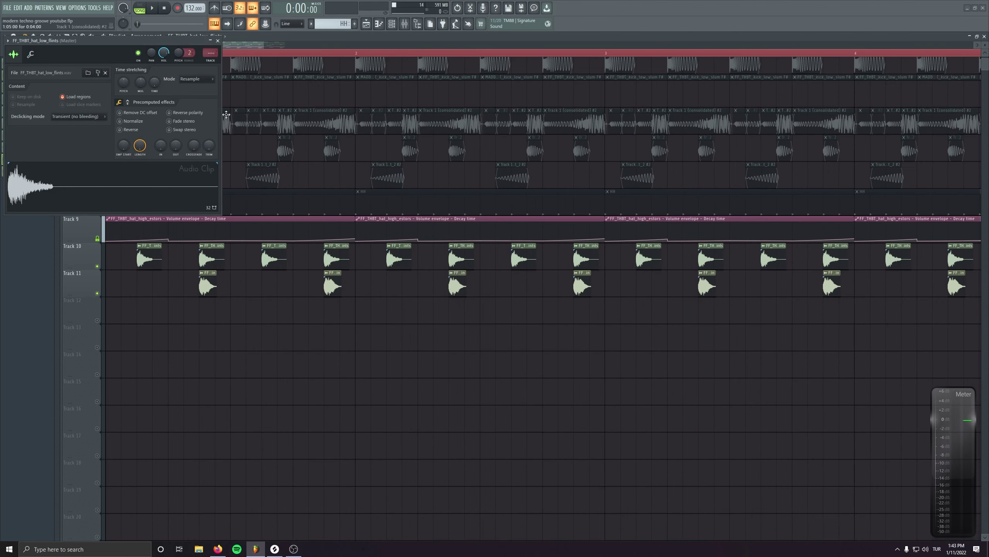
double_click(211, 50)
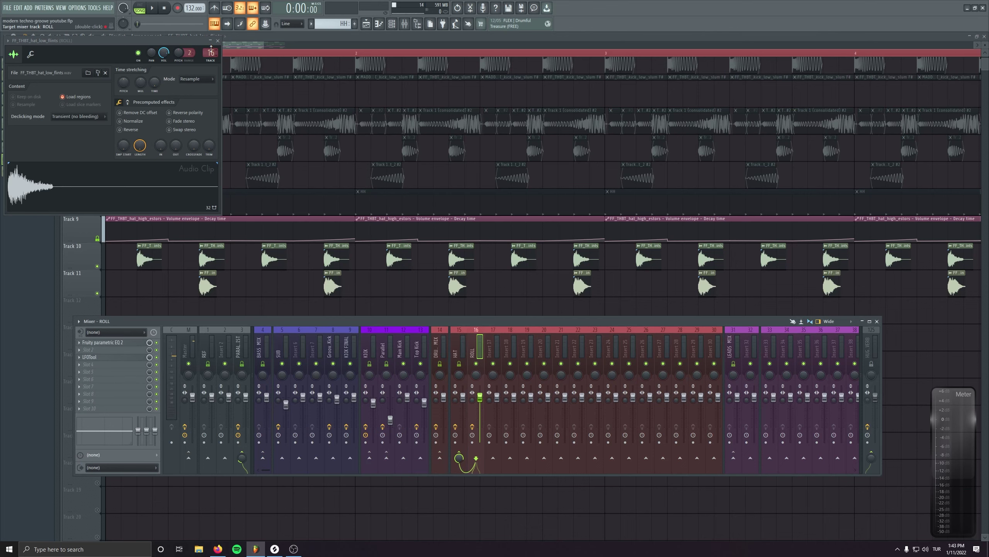
double_click(210, 293)
double_click(221, 63)
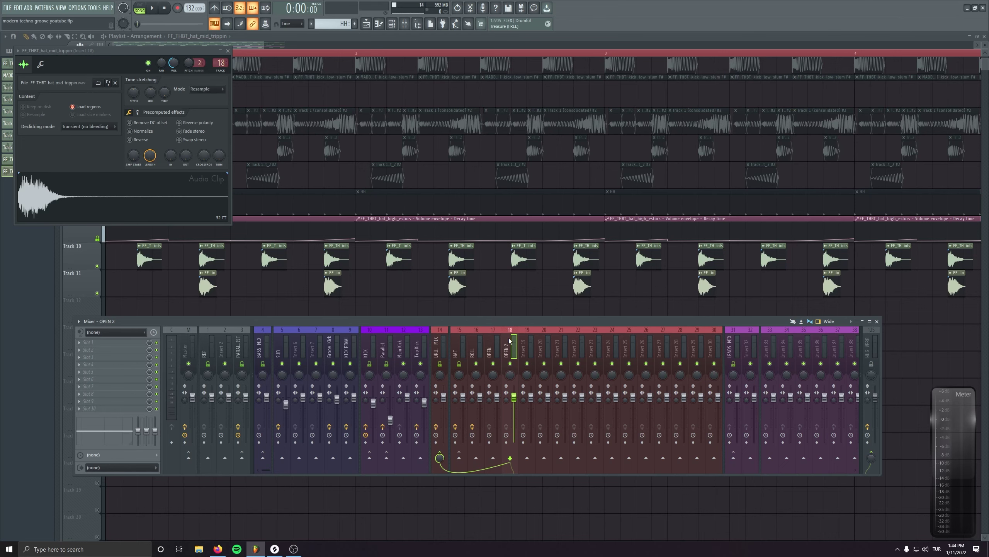
Solo the OPEN mixer track and load Fruity Parametric EQ 2 in its first effect slot.
click(492, 347)
key(s)
key(space)
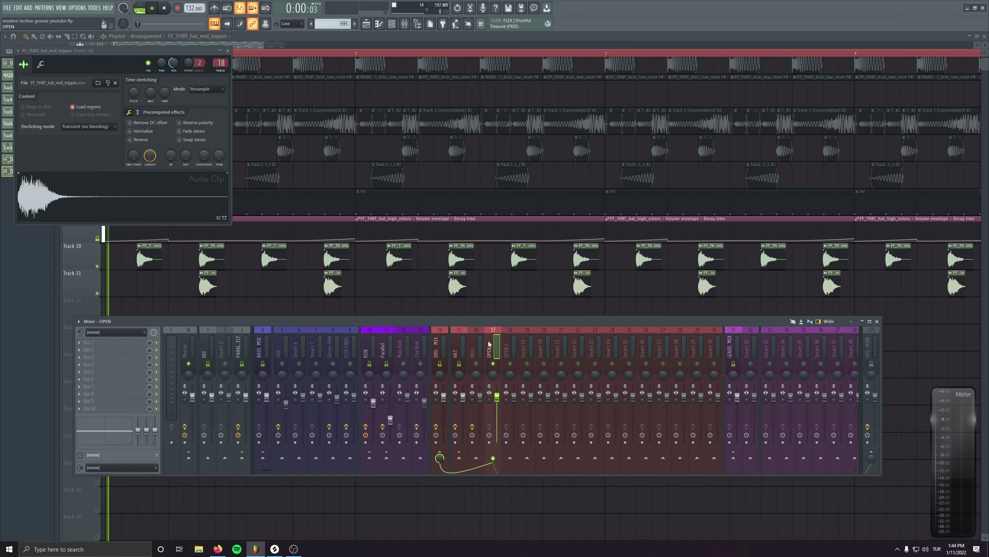
click(135, 341)
mouse_move(133, 350)
click(273, 445)
key(space)
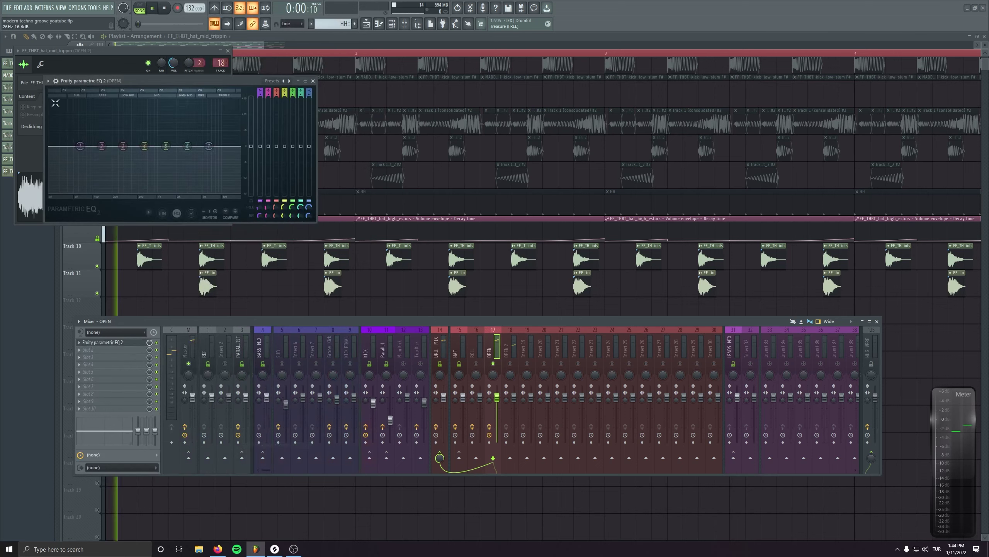
Apply the 20Hz + 18kHz cut preset to OPEN's EQ, raise its low cut during playback, then stop, close it and unmute the kick track.
click(49, 82)
mouse_move(66, 112)
click(151, 141)
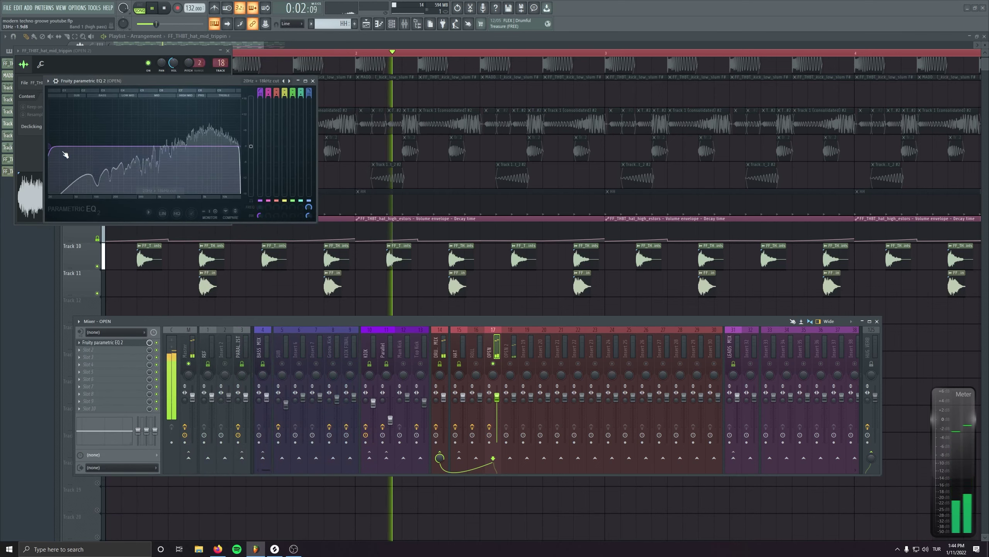
drag(55, 146, 136, 146)
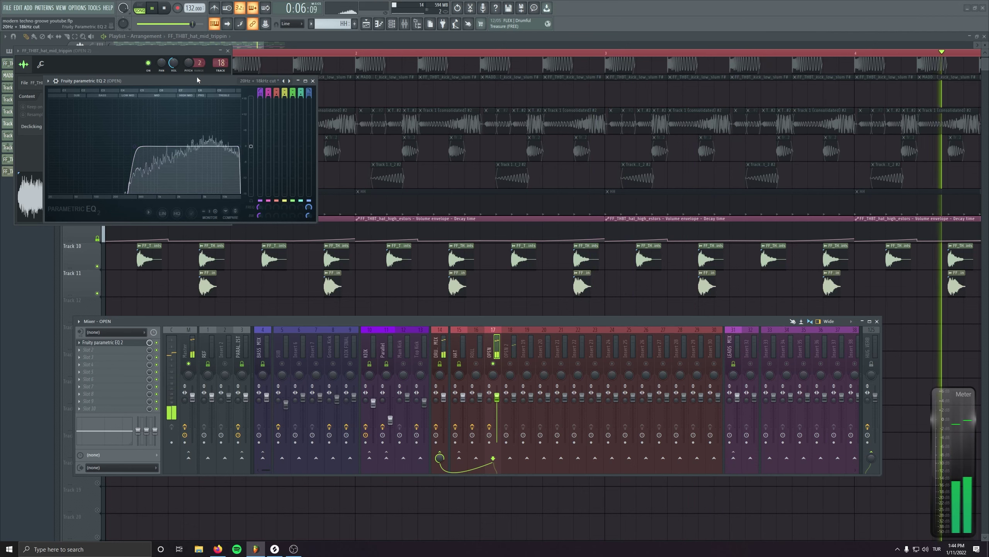
key(space)
click(229, 51)
drag(176, 81, 186, 200)
key(F9)
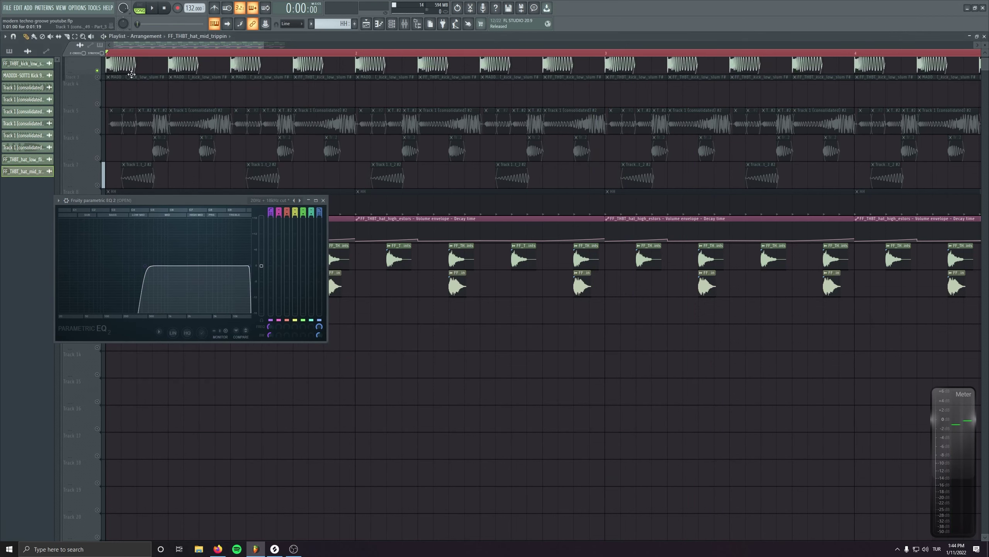
click(323, 200)
Copy the Parametric EQ 2 from OPEN to OPEN 2 and lower its low cut to 275 Hz during playback.
key(F9)
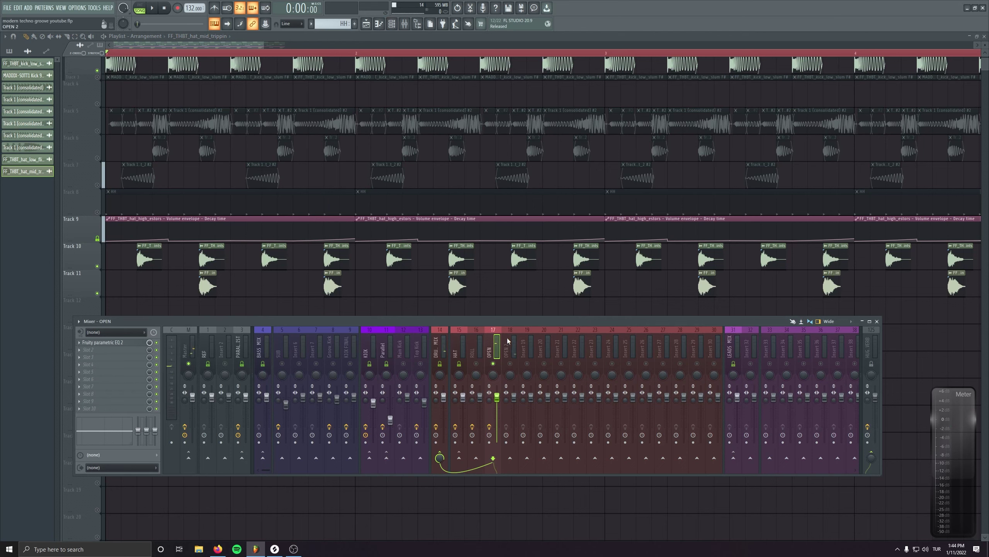
click(82, 343)
drag(109, 387, 508, 341)
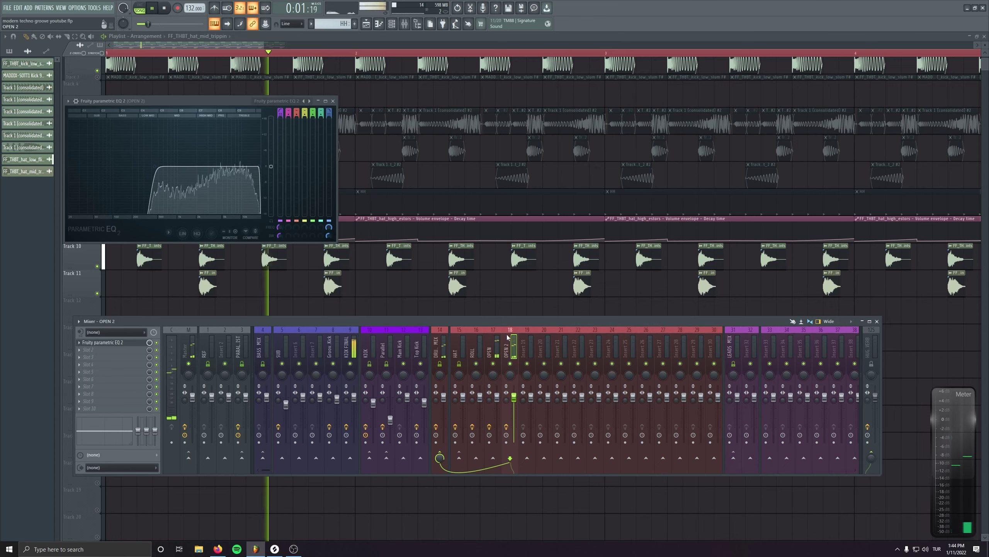
mouse_move(155, 166)
mouse_down()
mouse_move(134, 167)
mouse_move(148, 166)
mouse_up()
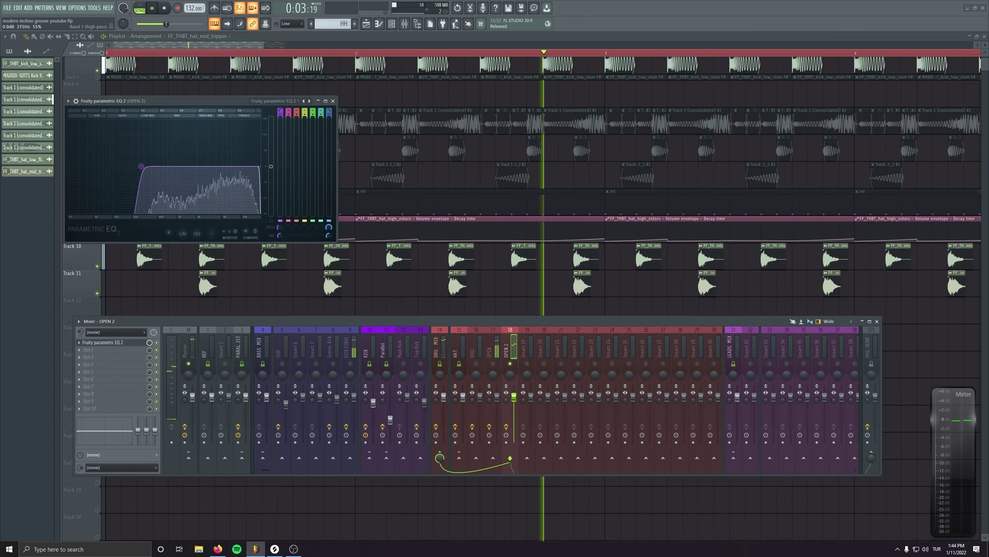
click(333, 101)
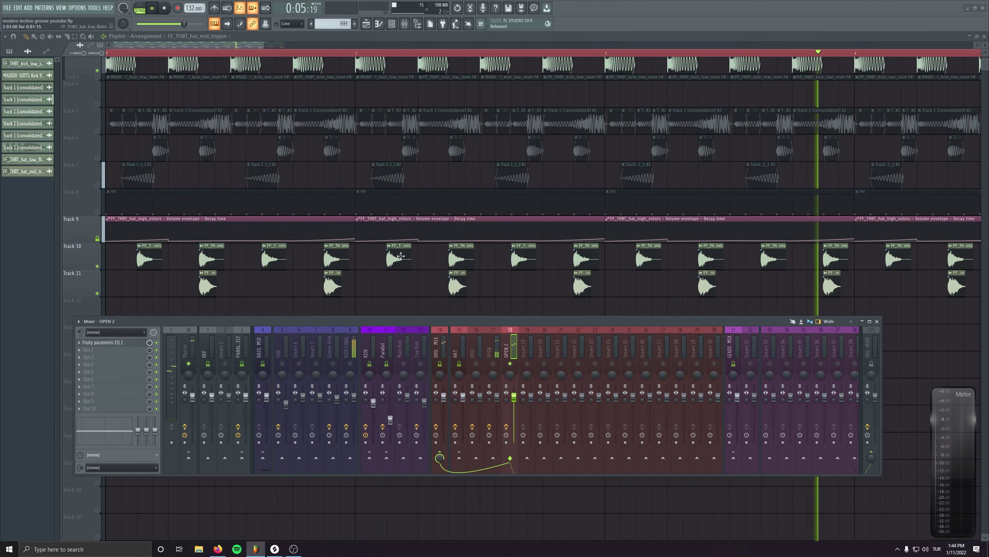
Lengthen all mid trippin hats on Track 11 and set the sample's declicking mode to Generic (bleeding).
click(104, 283)
scroll(203, 298, up, 4)
scroll(233, 291, up, 3)
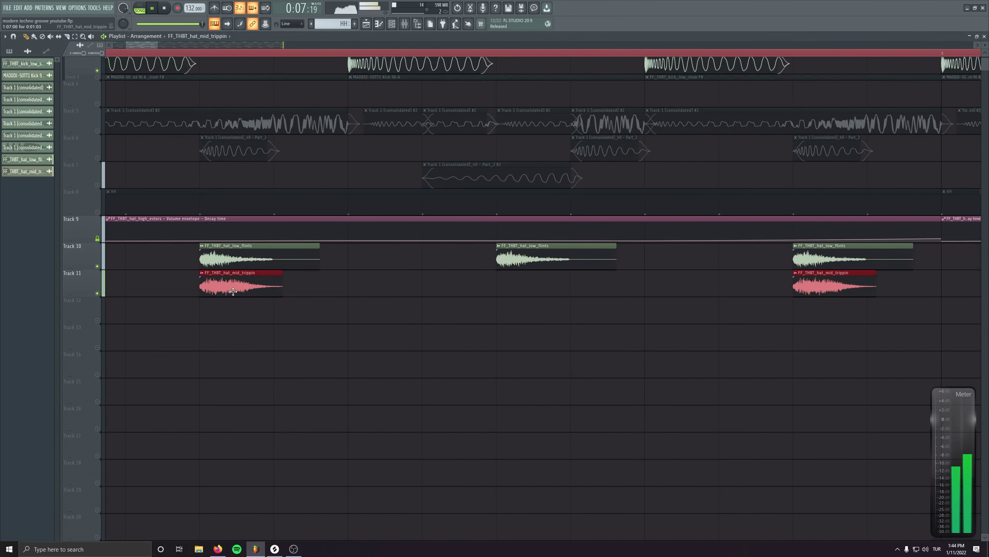
drag(283, 287, 339, 287)
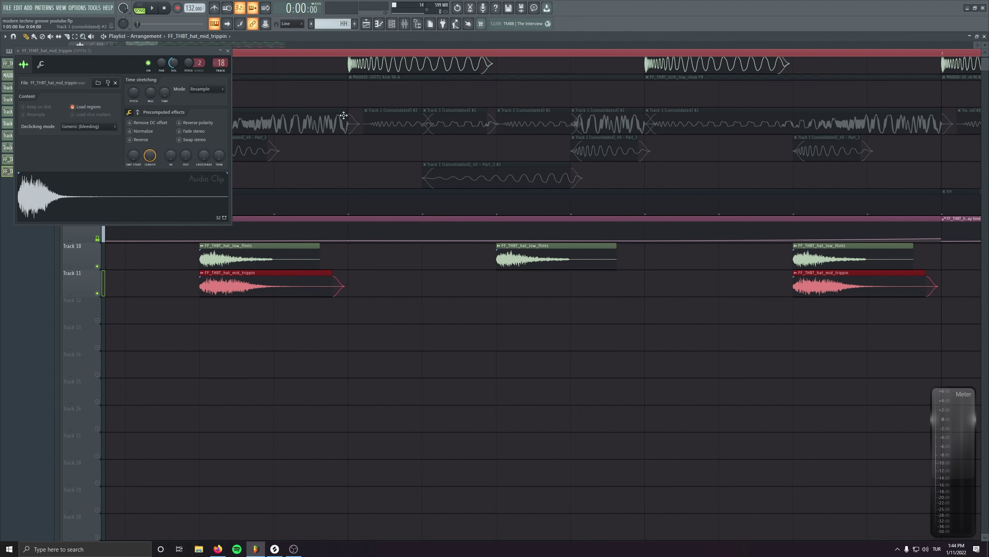
click(227, 51)
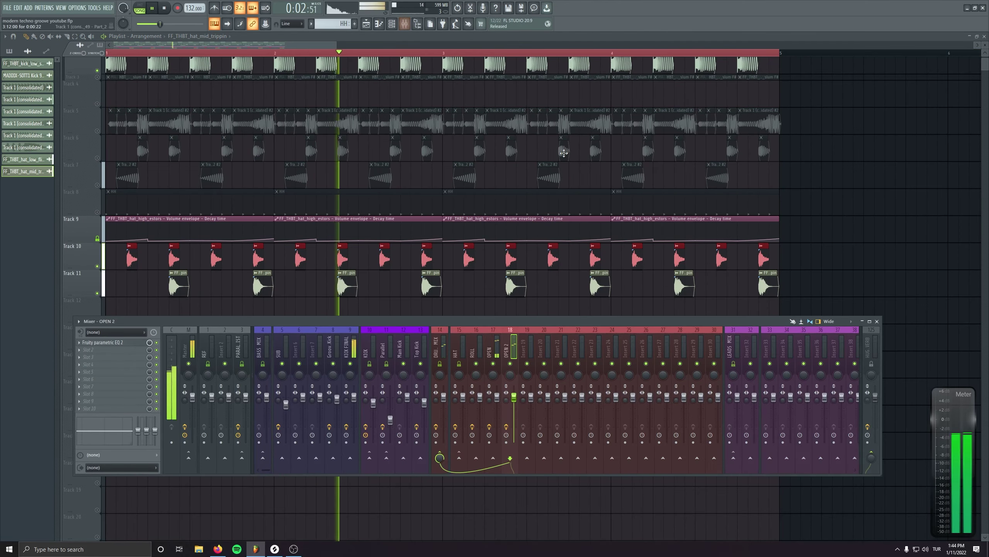
Try the OPEN 2 volume at 83% during playback, then reset it and pull the OPEN volume down to 0%.
drag(514, 397, 514, 404)
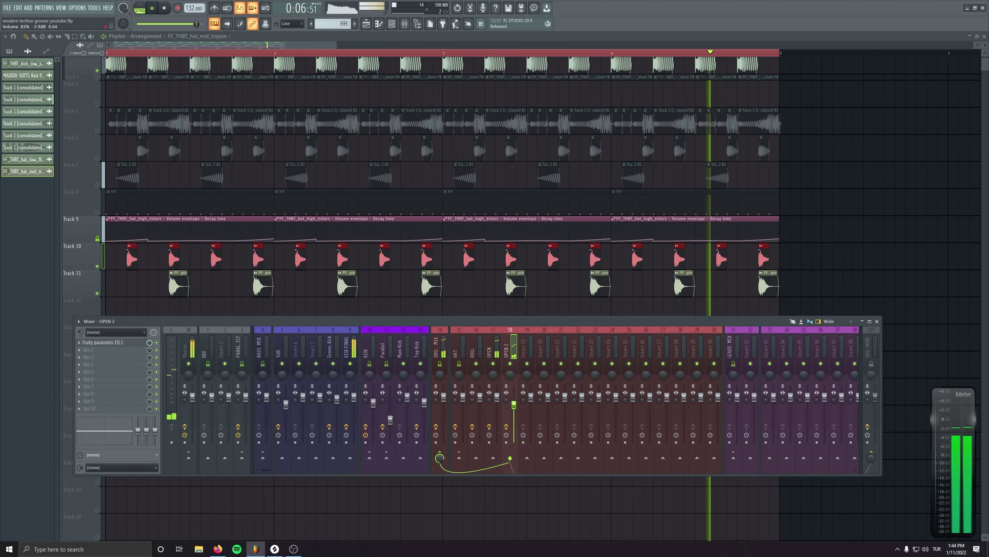
alt+click(515, 408)
click(493, 353)
drag(497, 397, 497, 442)
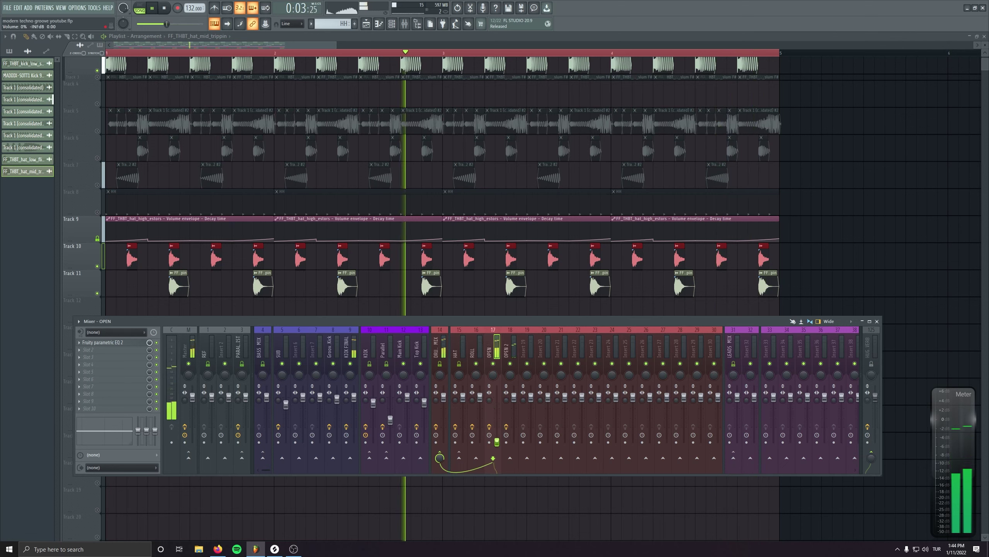
Bring Tracks 5 to 8 back into the mix and raise the OPEN mixer track's volume to 90% during playback.
click(97, 212)
key(F9)
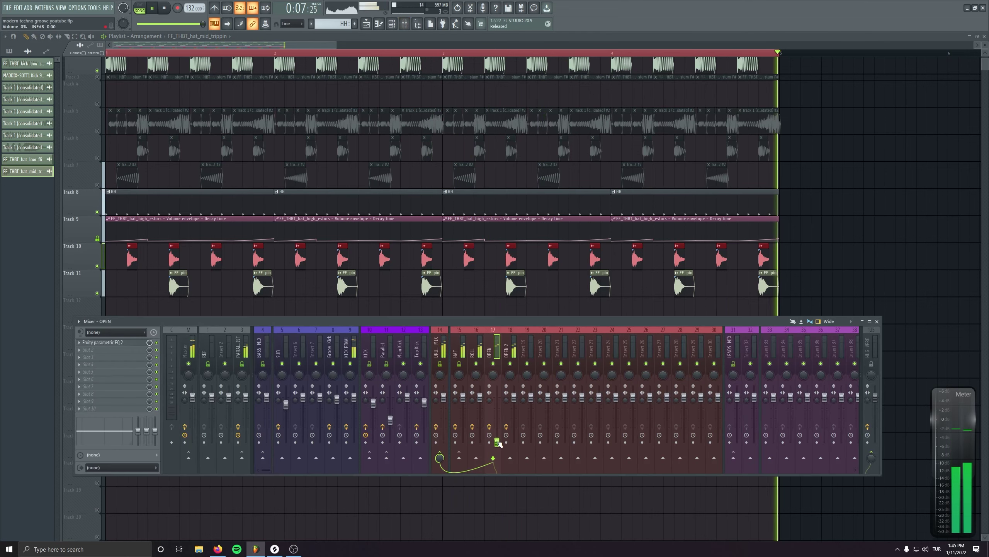
drag(497, 442, 497, 415)
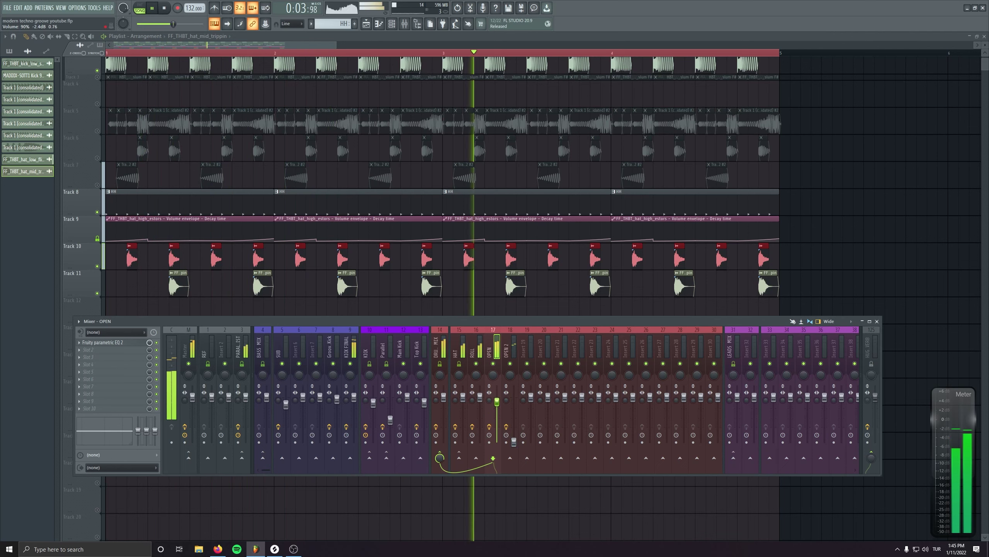
drag(497, 401, 501, 406)
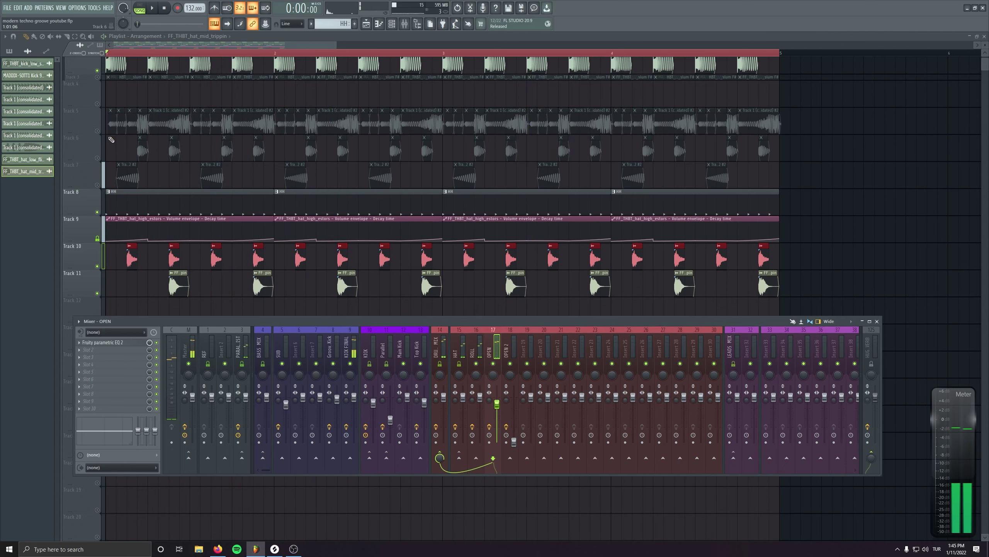
key(space)
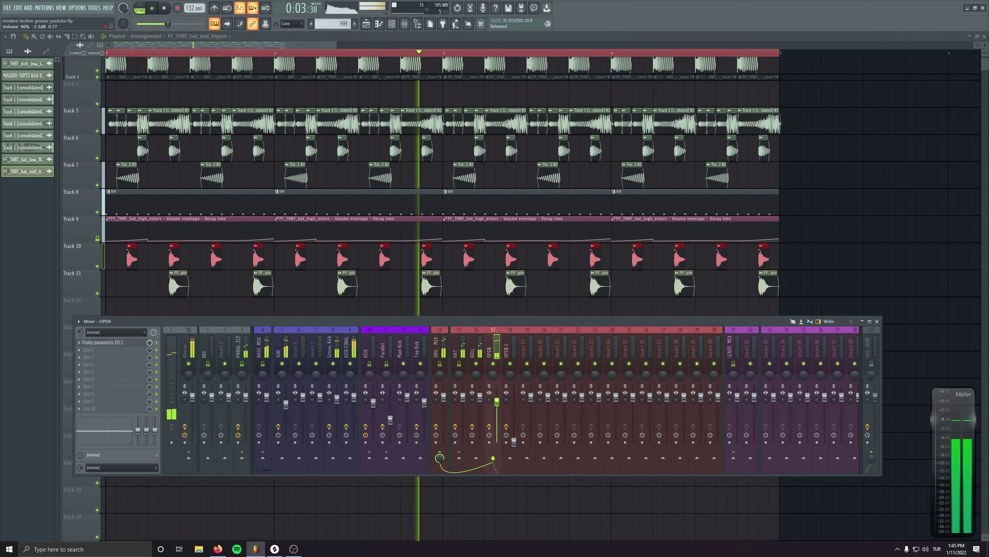
Route OPEN and OPEN 2 into the HAT mixer track and set both of their volumes to 85% during playback.
drag(514, 419, 515, 429)
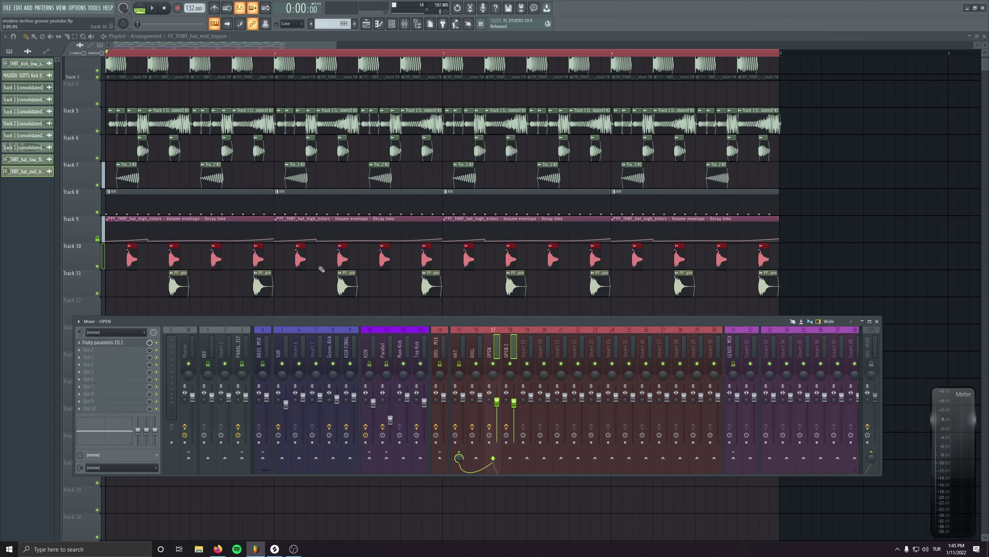
key(space)
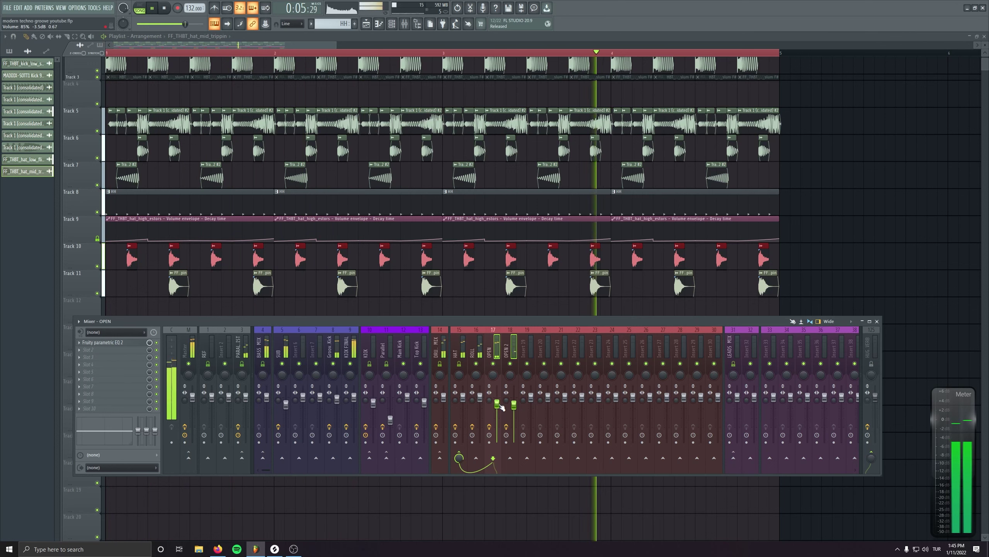
Compare the groove with the ROLL mixer track muted and unmuted, and lower ROLL's volume to 83%.
click(477, 364)
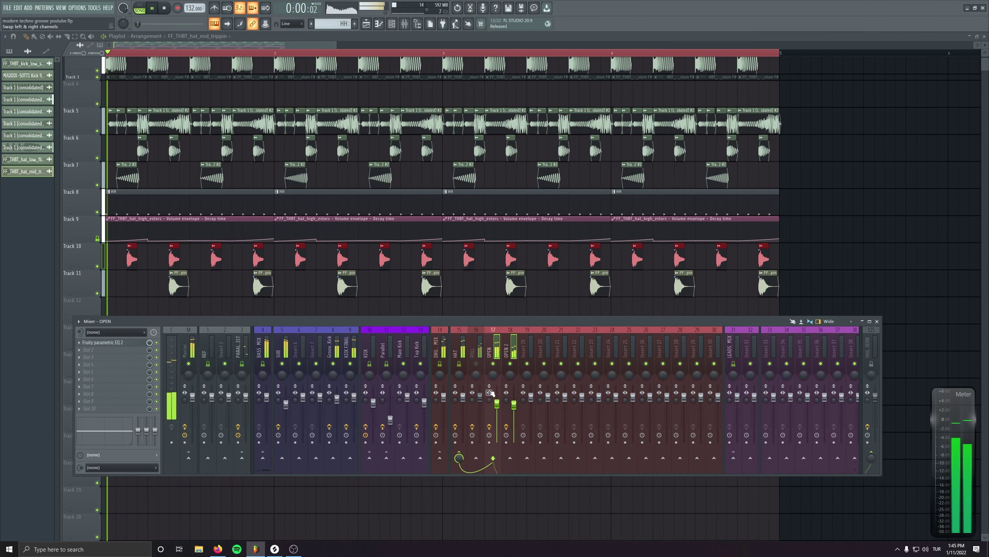
click(483, 346)
click(477, 364)
drag(480, 397, 480, 403)
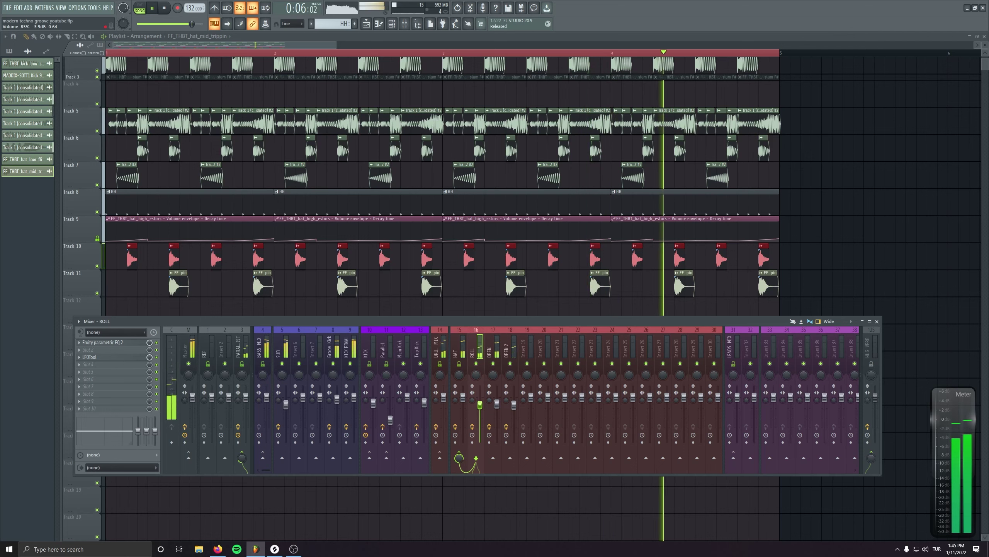
Lower the low-cut frequency slightly in the ROLL track's Parametric EQ 2 and close the plugin.
click(102, 342)
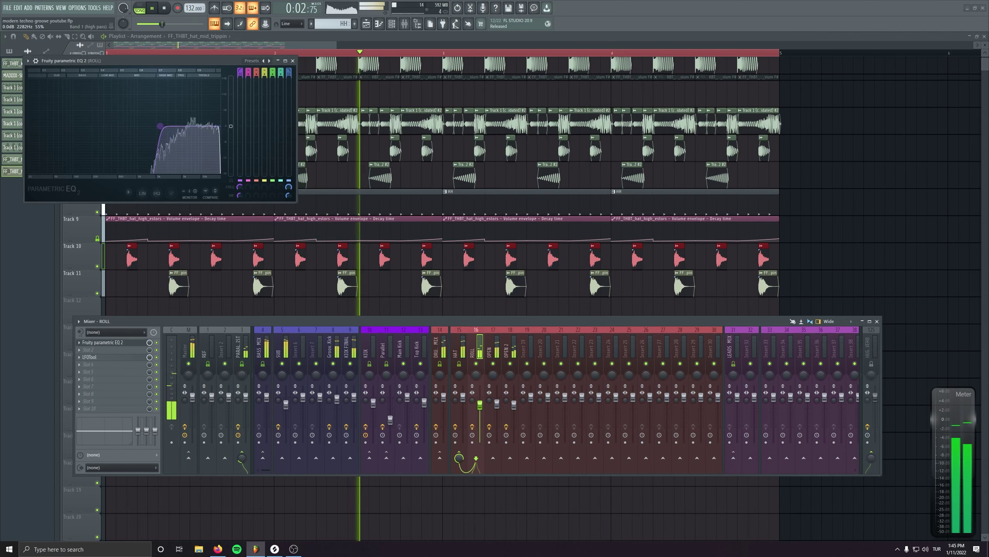
drag(160, 126, 158, 127)
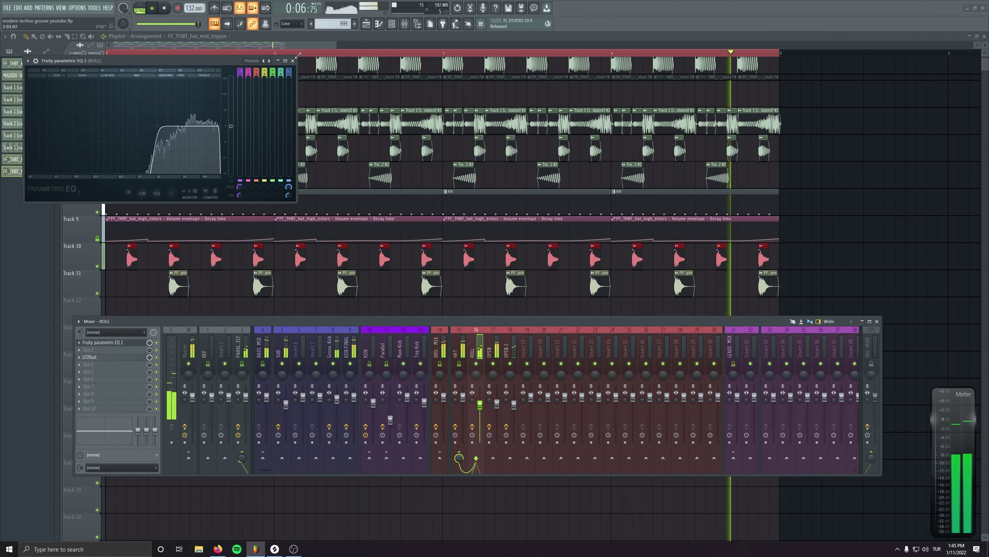
key(Escape)
Reduce the wet level of the HAT track's Fruity Reeverb 2 to 20%, close the plugin and select the OPEN track.
click(455, 406)
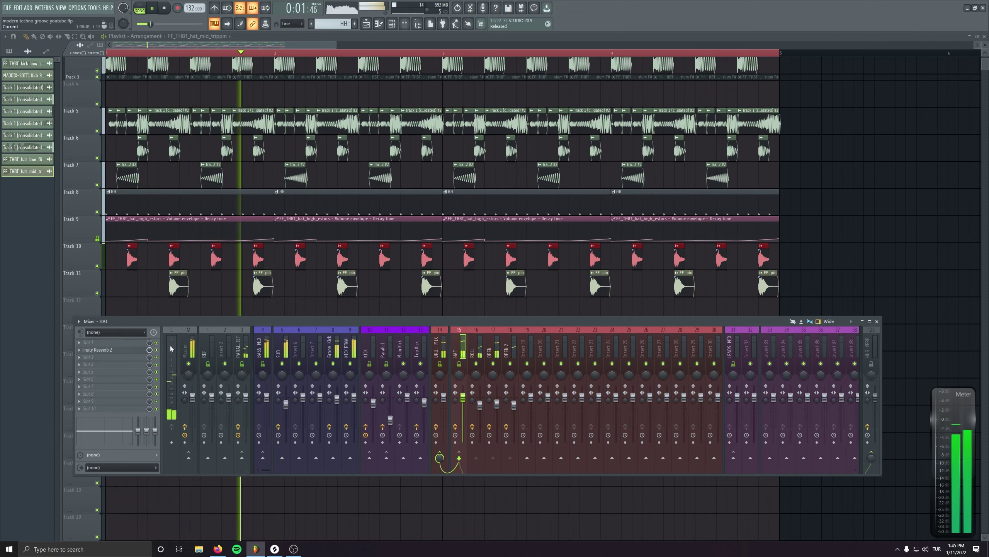
click(97, 349)
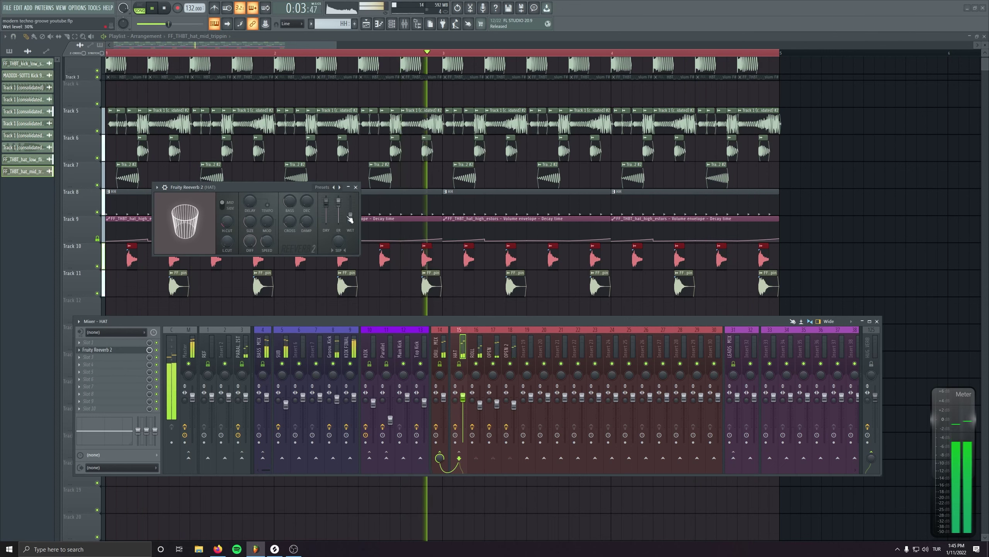
drag(350, 217, 350, 220)
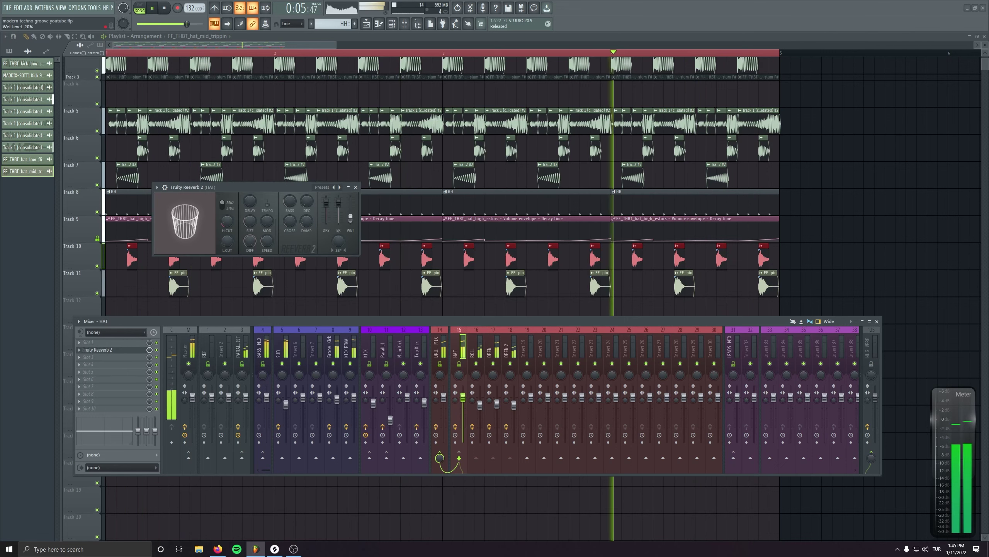
click(356, 187)
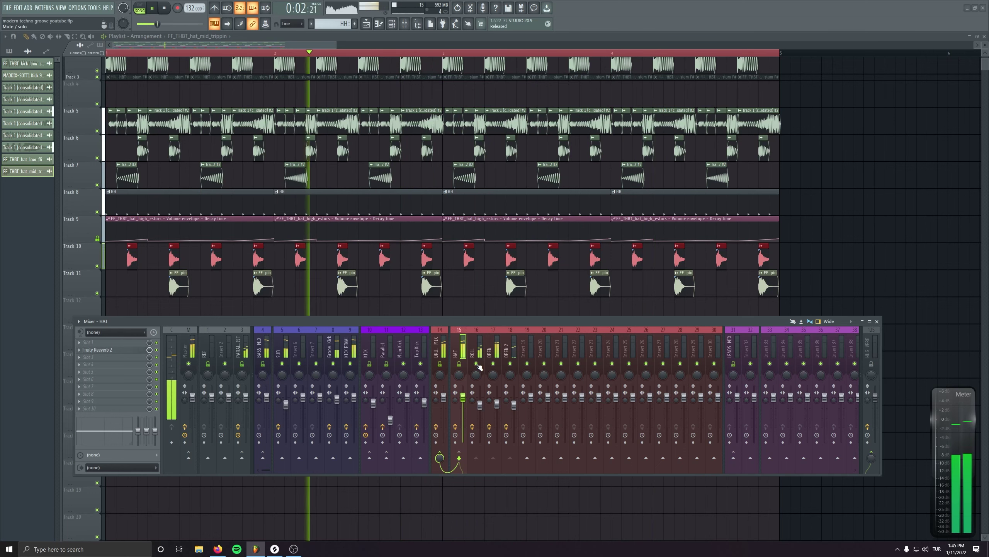
click(491, 339)
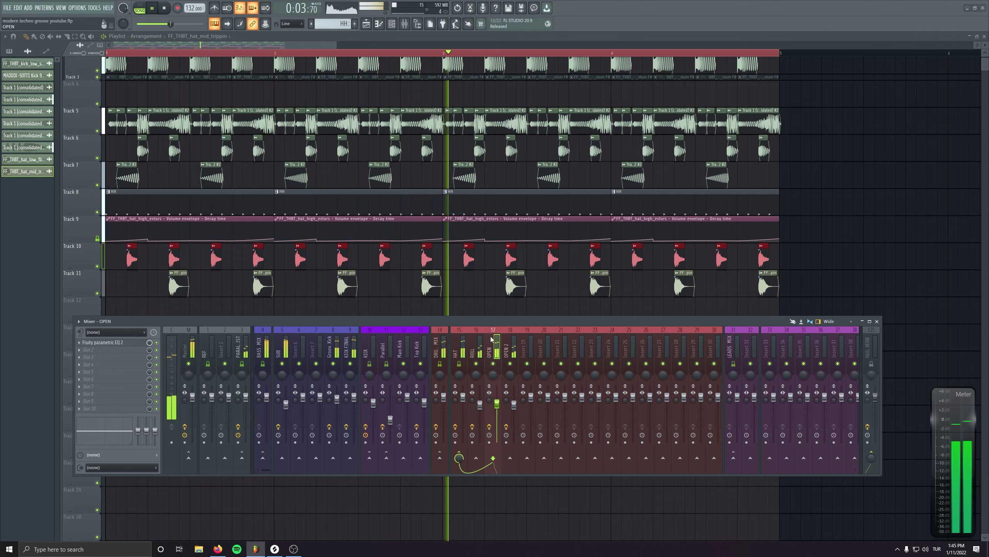
Send the OPEN mixer track to PARALLEL DIST at 15%, and place the Master track's SPAN Plus analyzer beside the arrangement.
click(241, 459)
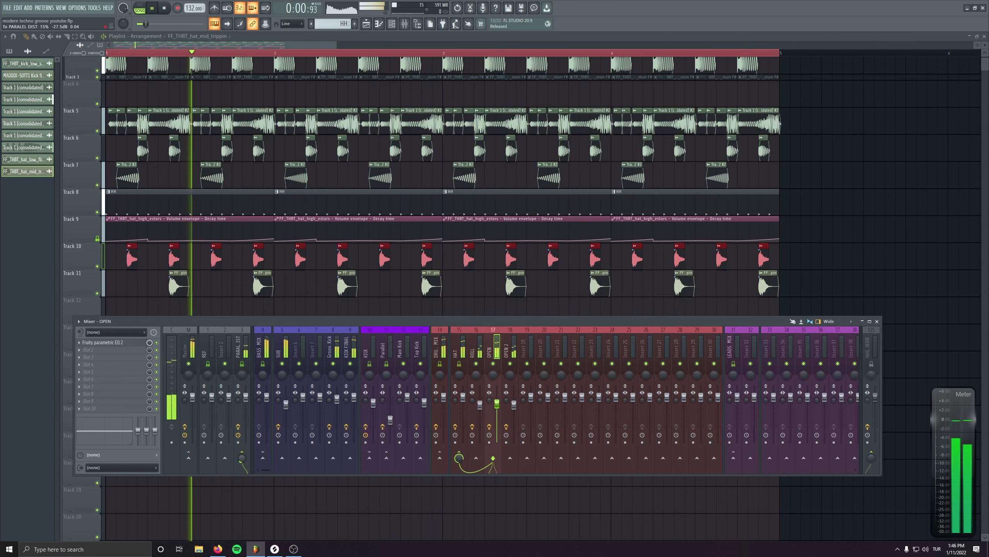
drag(241, 459, 242, 459)
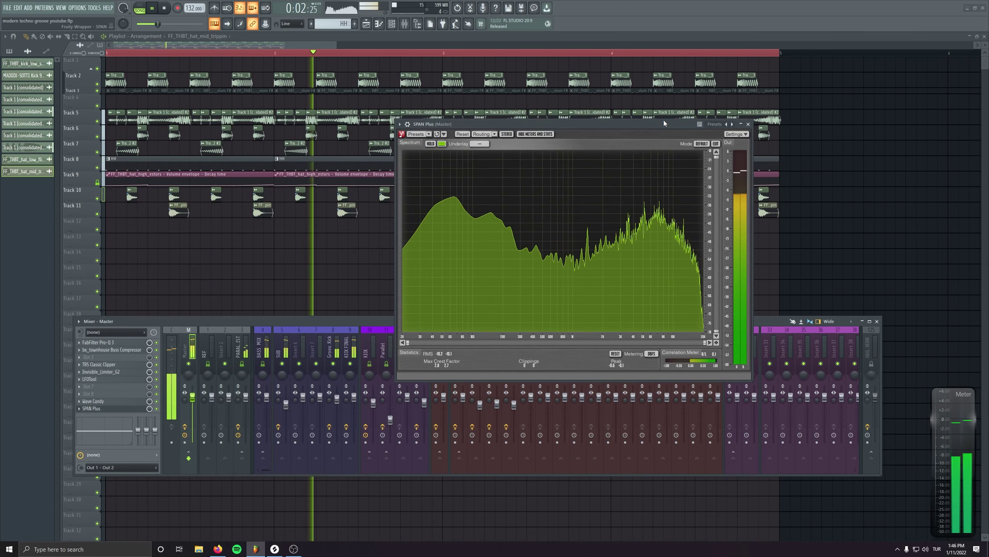
drag(664, 120, 776, 113)
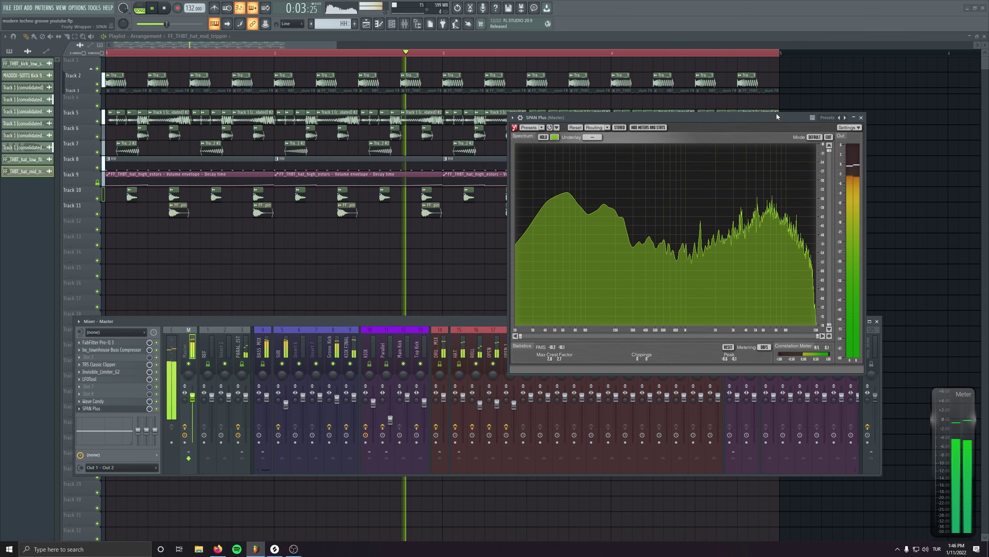
Raise the ROLL mixer track's volume to 100% while the groove plays.
click(478, 346)
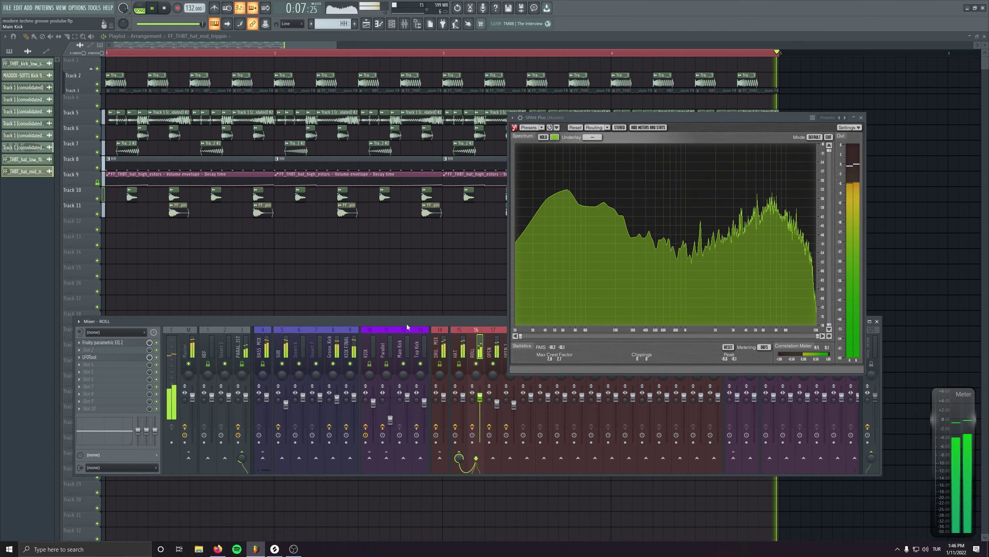
scroll(463, 367, down, 3)
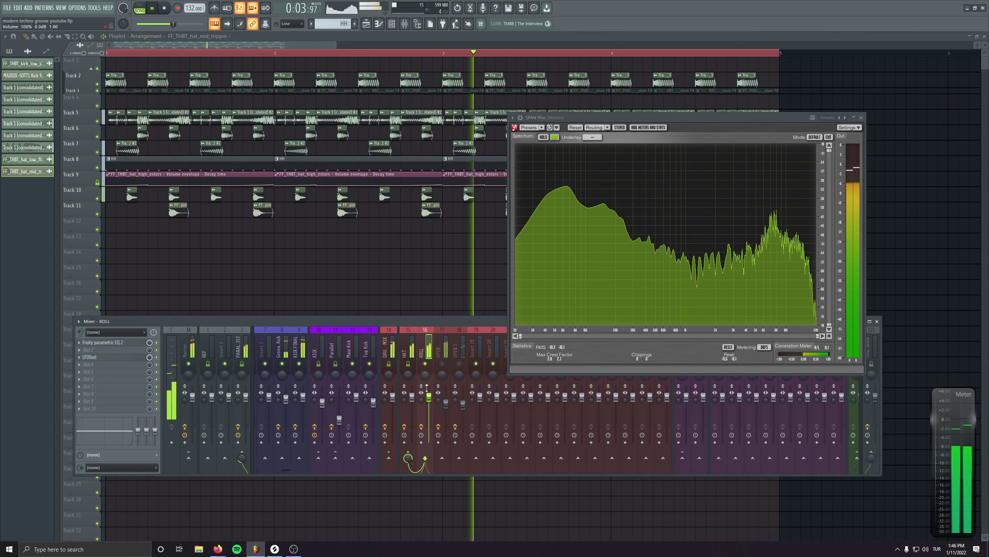
Lower the end point of the hat decay-time automation on Track 9 slightly and restart playback.
scroll(320, 220, up, 4)
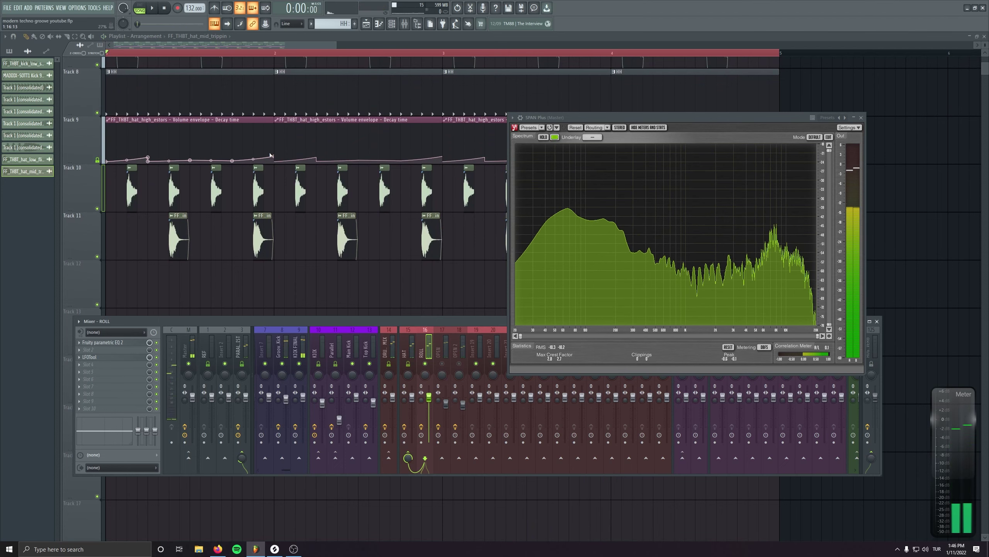
click(275, 158)
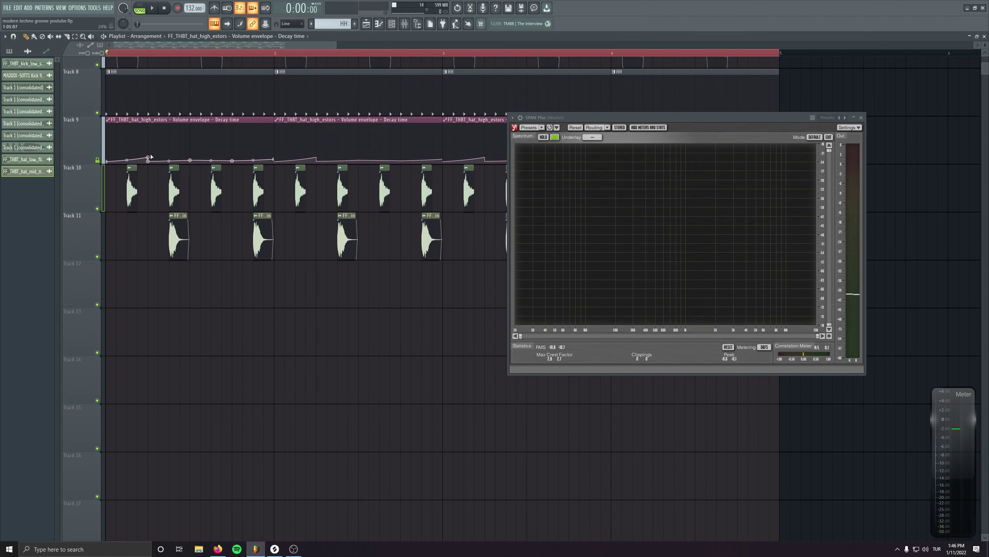
scroll(351, 218, up, 4)
key(space)
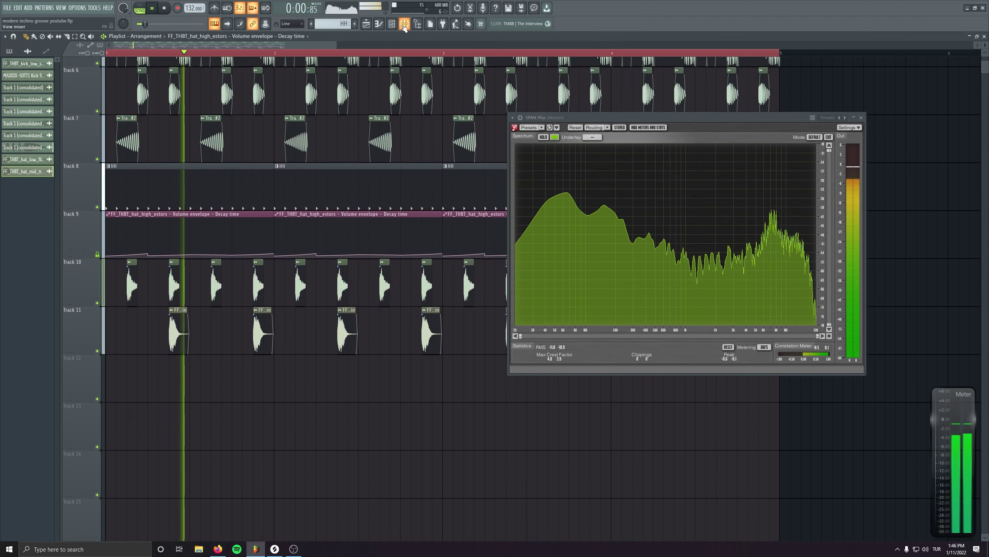
Check the OPEN mixer track in the groove and set its volume to 83%.
key(F9)
click(442, 363)
drag(446, 404, 446, 405)
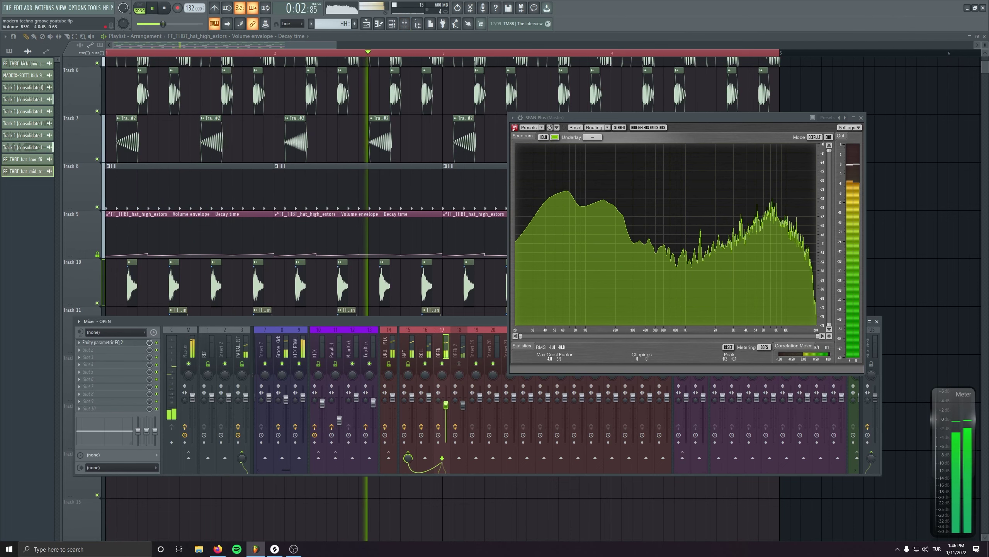
Set the quick fade-out of FF_THBT_hat_low_flints to 59% and add a quick fade-out to FF_THBT_hat_mid_trippin.
double_click(342, 287)
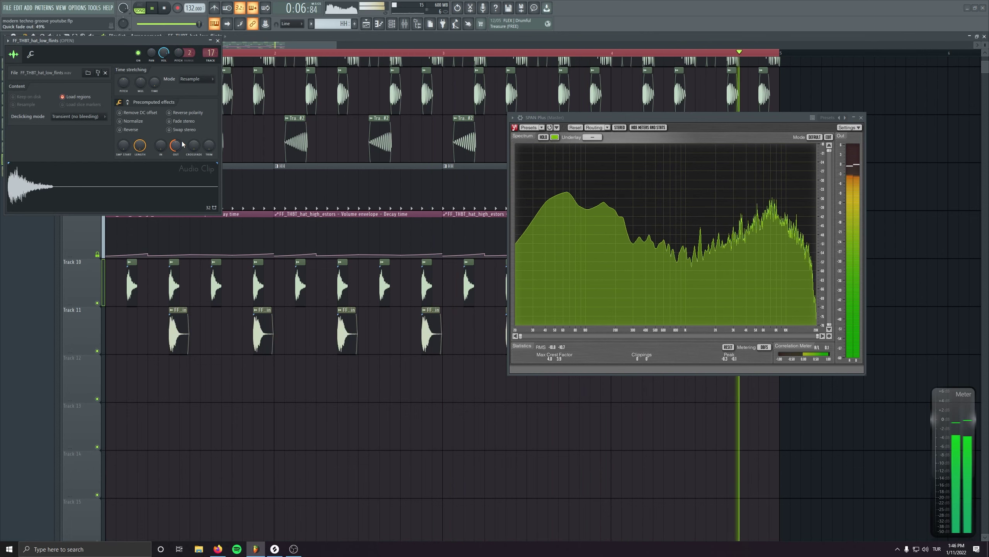
scroll(176, 142, up, 5)
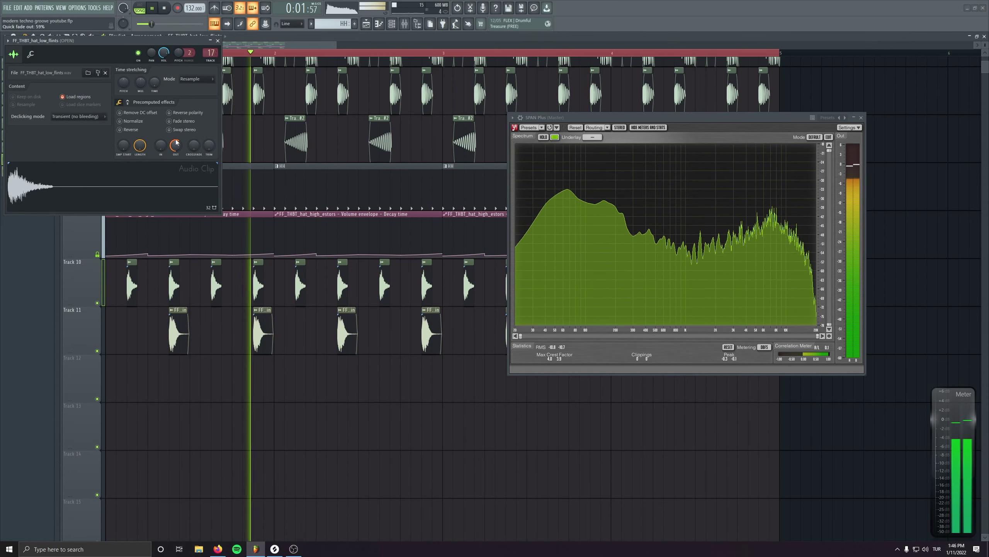
double_click(178, 332)
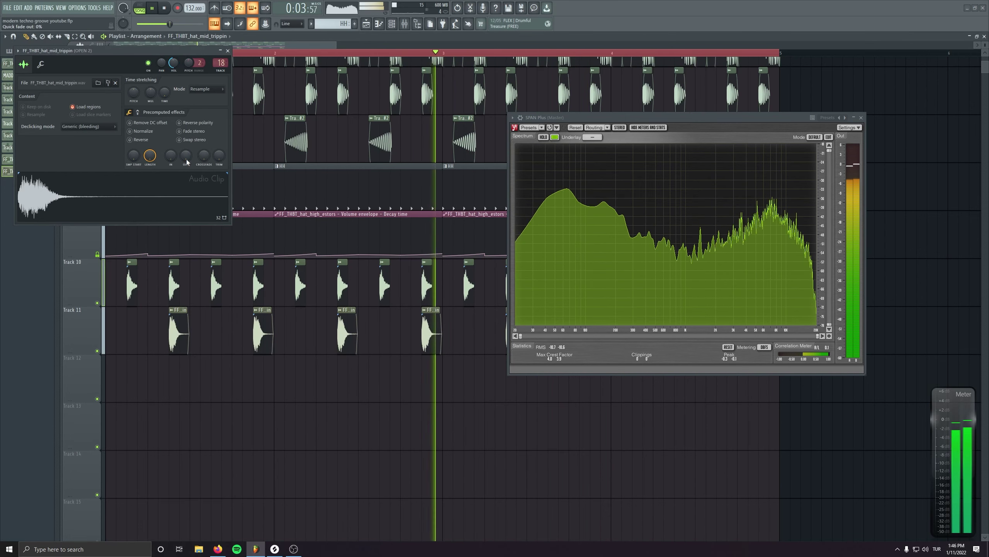
scroll(185, 153, up, 8)
click(228, 50)
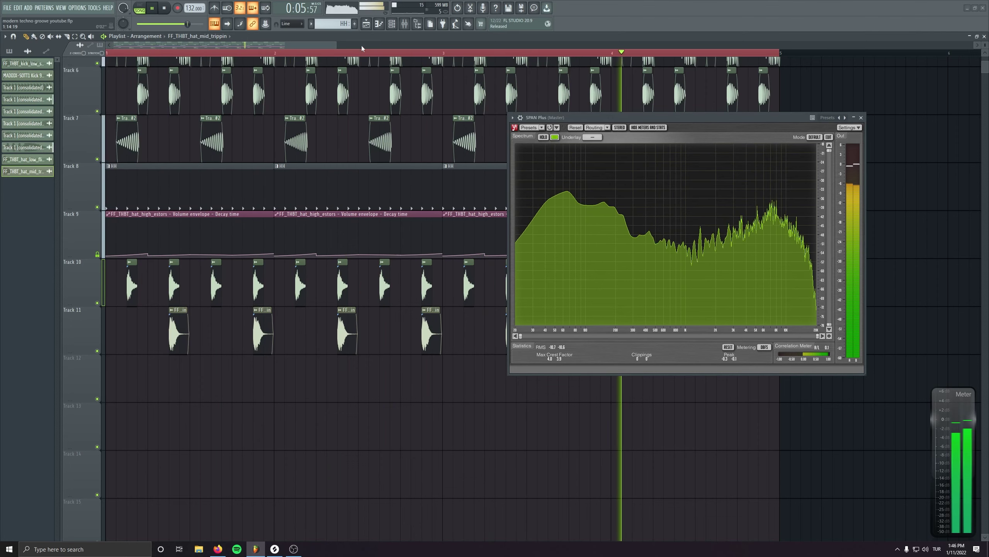
Lower the OPEN 2 mixer track's volume a little and hide the mixer.
click(404, 24)
drag(463, 404, 462, 410)
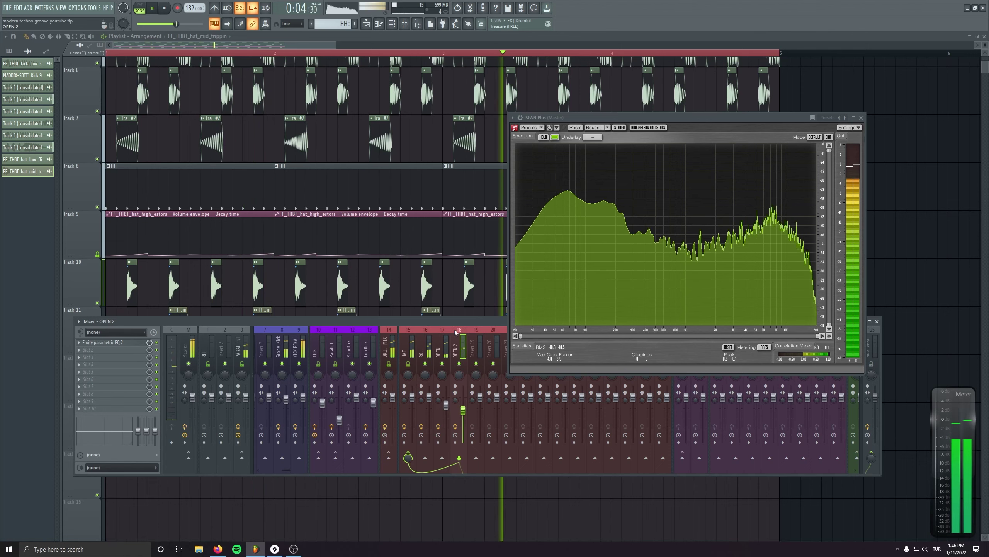
key(F9)
Save the project and stop playback.
scroll(343, 442, down, 4)
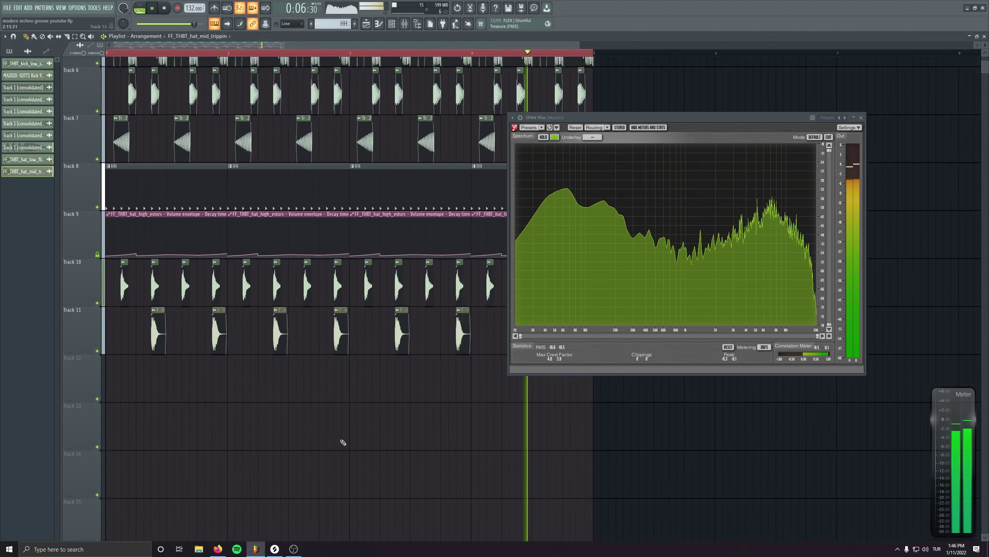
scroll(360, 402, down, 3)
key(ctrl+s)
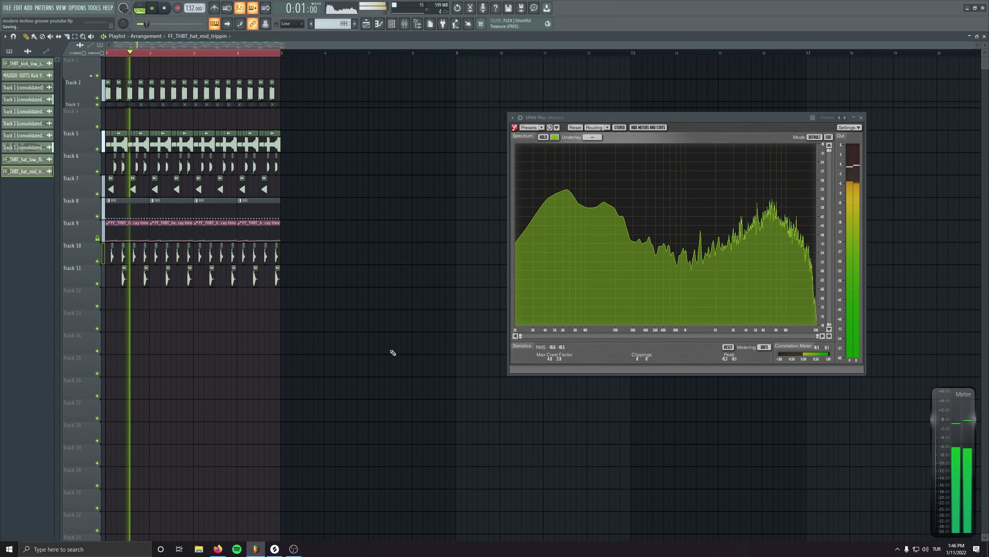
key(space)
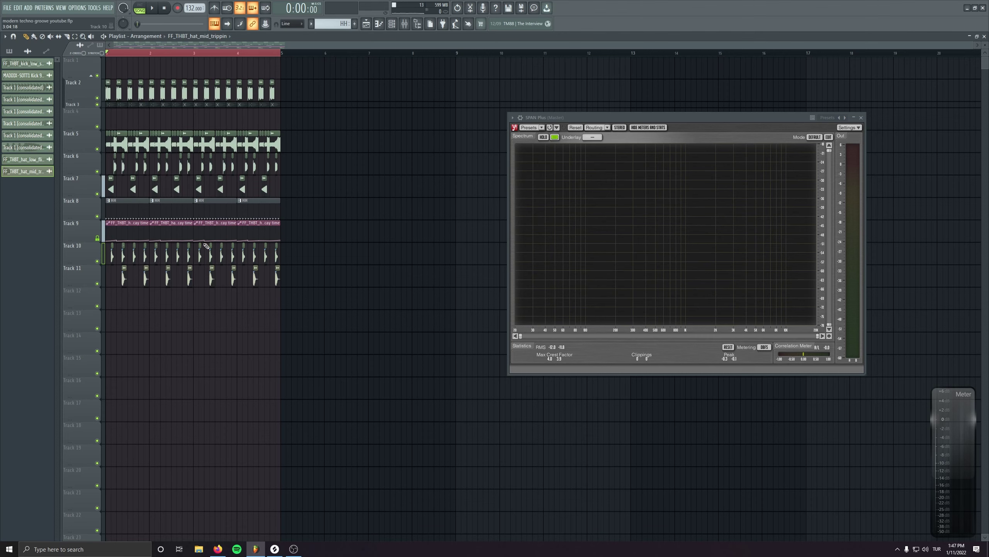
Close SPAN Plus and the mixer, and place the MADDIX-SOTT1 Perc 99 G sample at 1:04:00 on Track 12.
scroll(154, 322, up, 3)
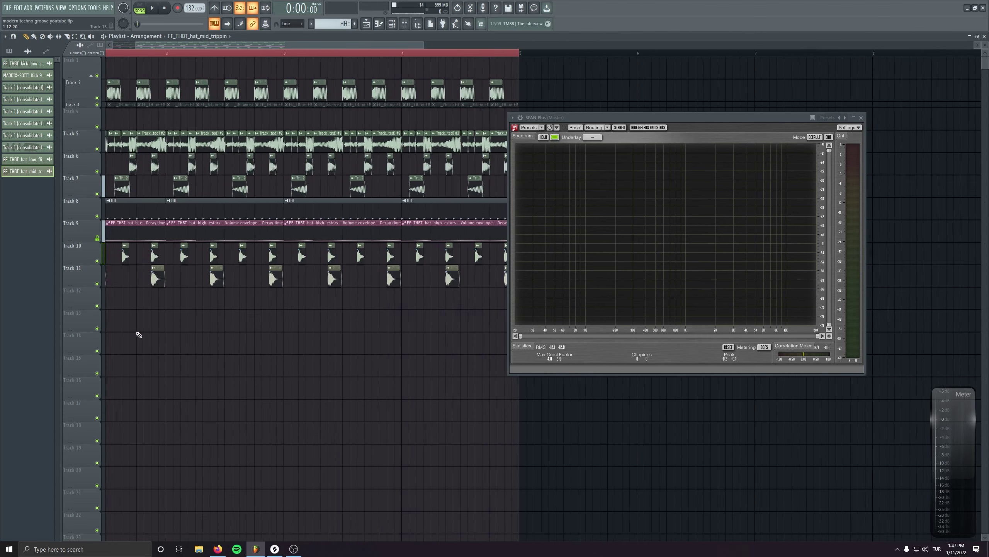
click(862, 118)
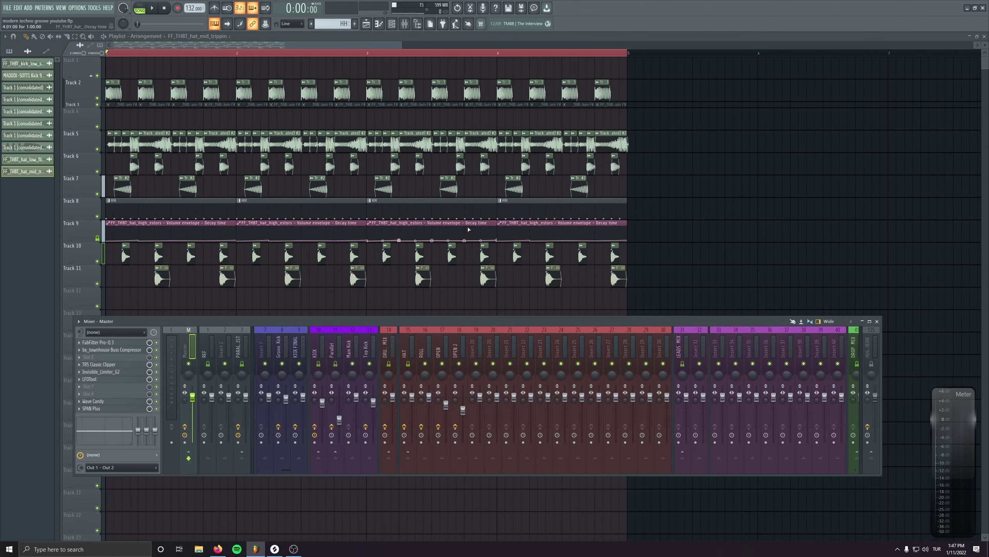
key(Escape)
click(275, 549)
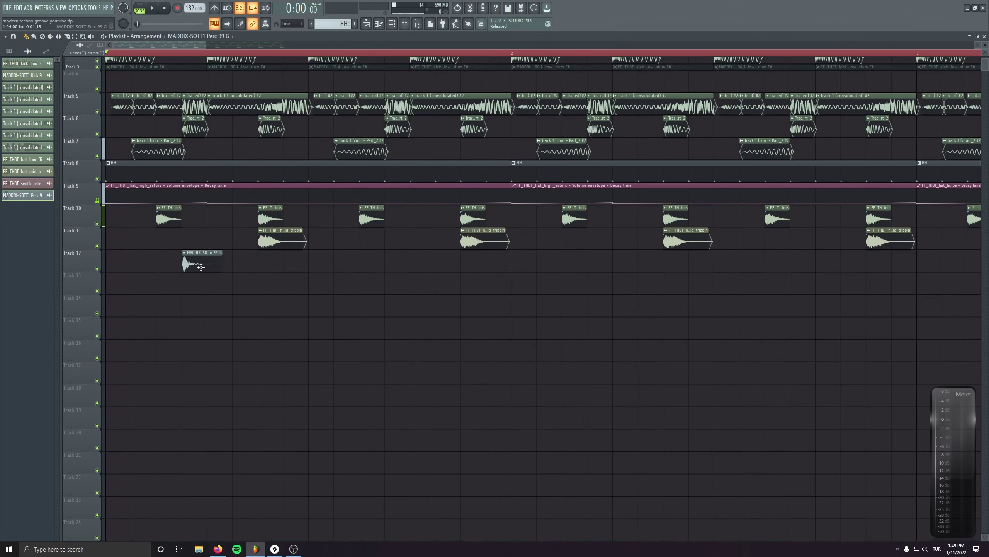
Review the channel settings of the MADDIX-SOTT1 Perc 99 G clip and close them.
double_click(201, 267)
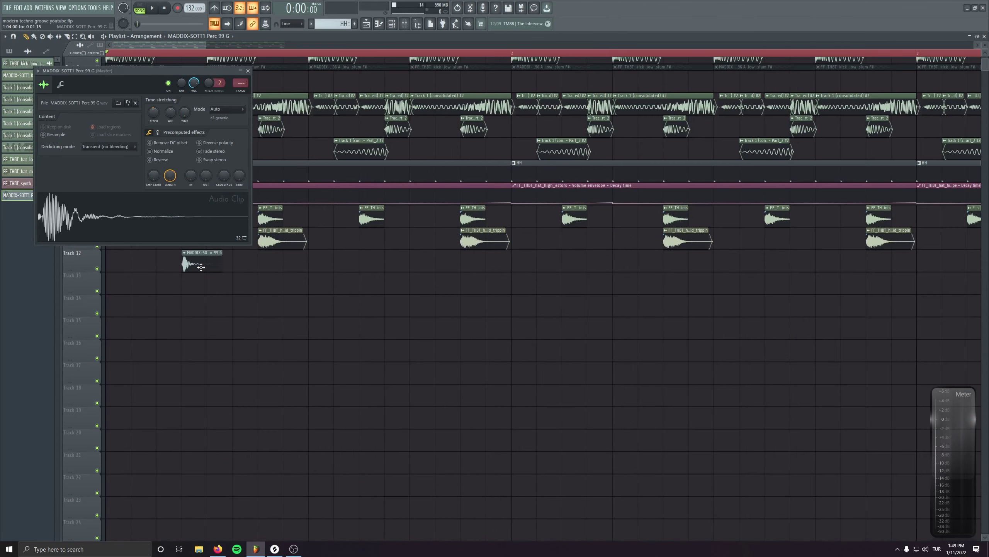
drag(132, 69, 263, 240)
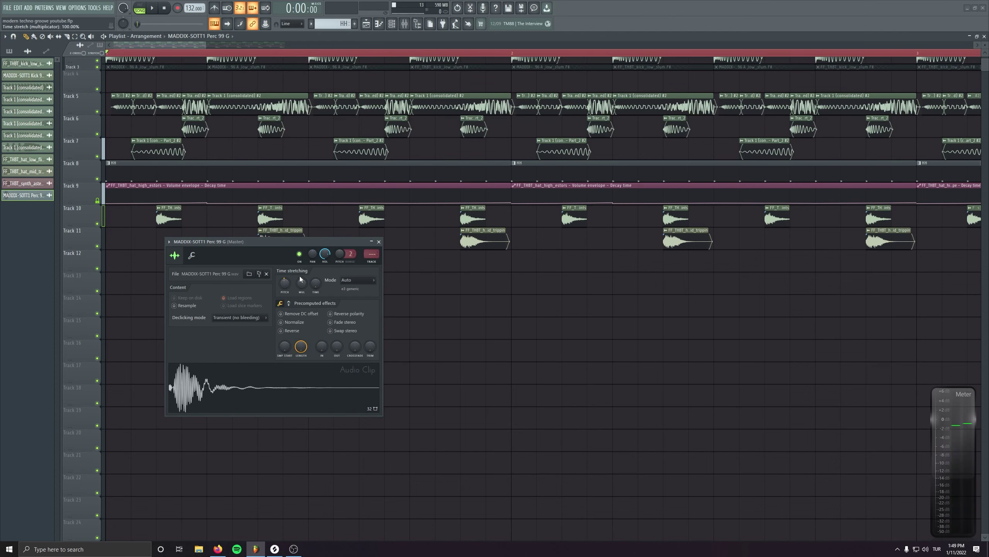
drag(300, 241, 399, 315)
scroll(223, 261, up, 2)
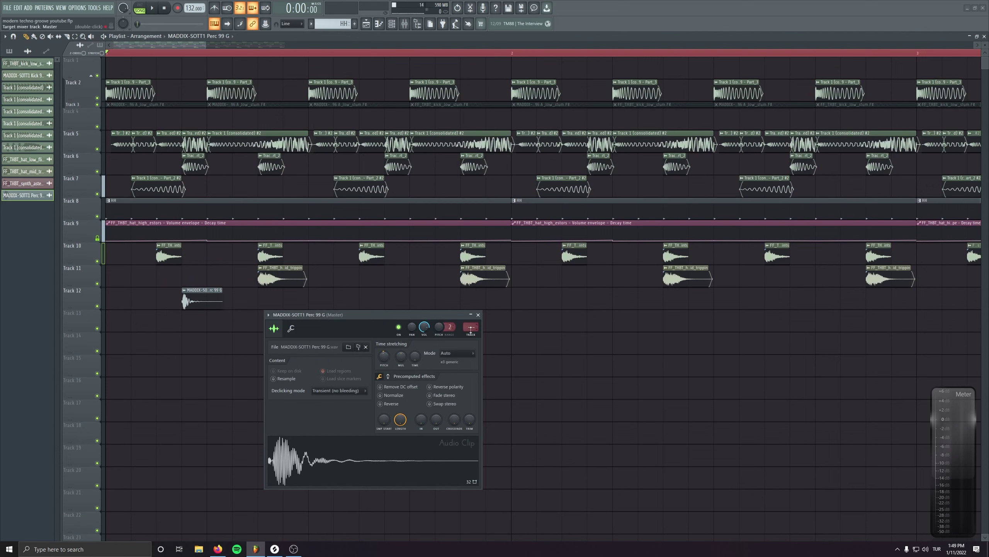
click(479, 315)
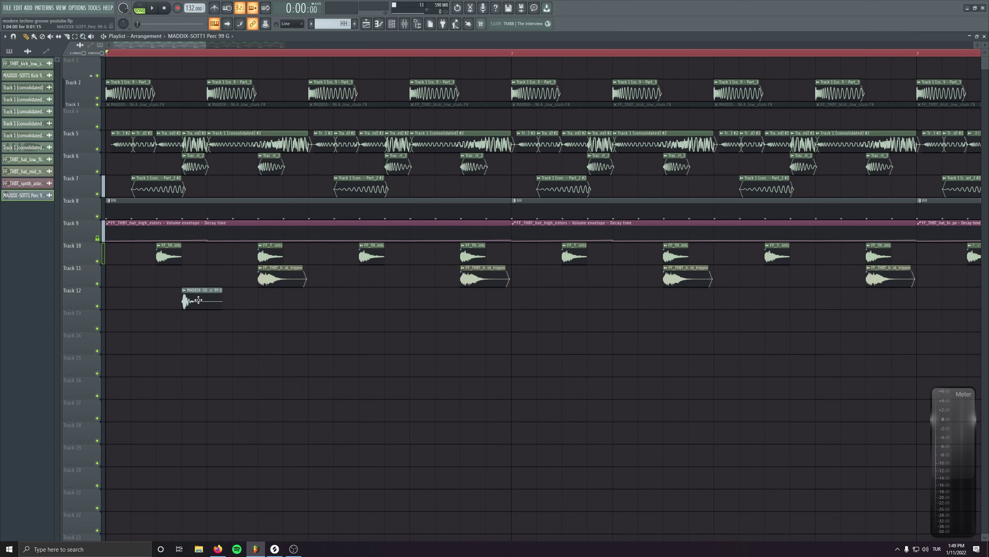
Repeat the percussion clip every half bar on Track 12 and play the first bar as a loop.
drag(208, 303, 184, 303)
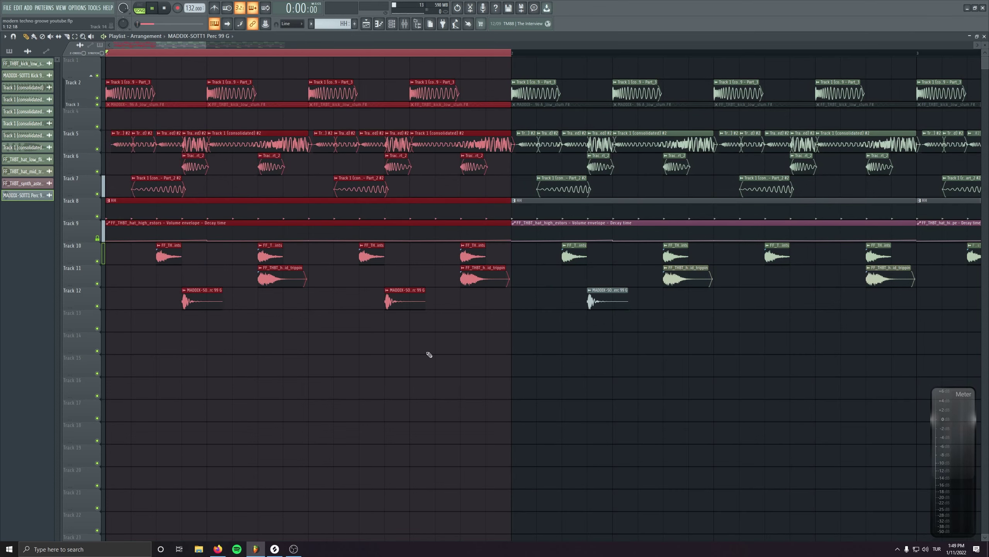
key(space)
drag(688, 489, 729, 511)
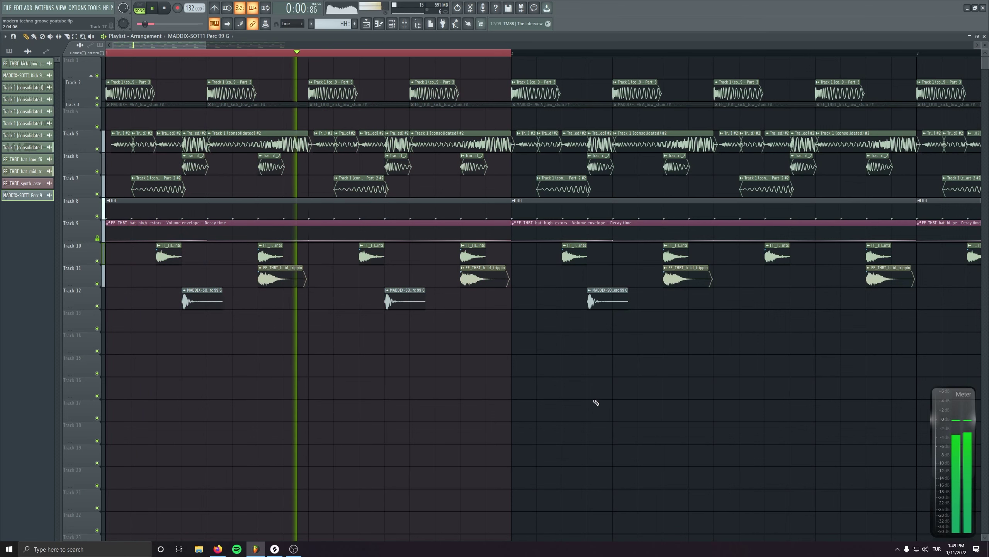
Try the first bar's two percussion clips one and two steps earlier, and return them to their original positions.
key(space)
drag(460, 332, 175, 300)
key(space)
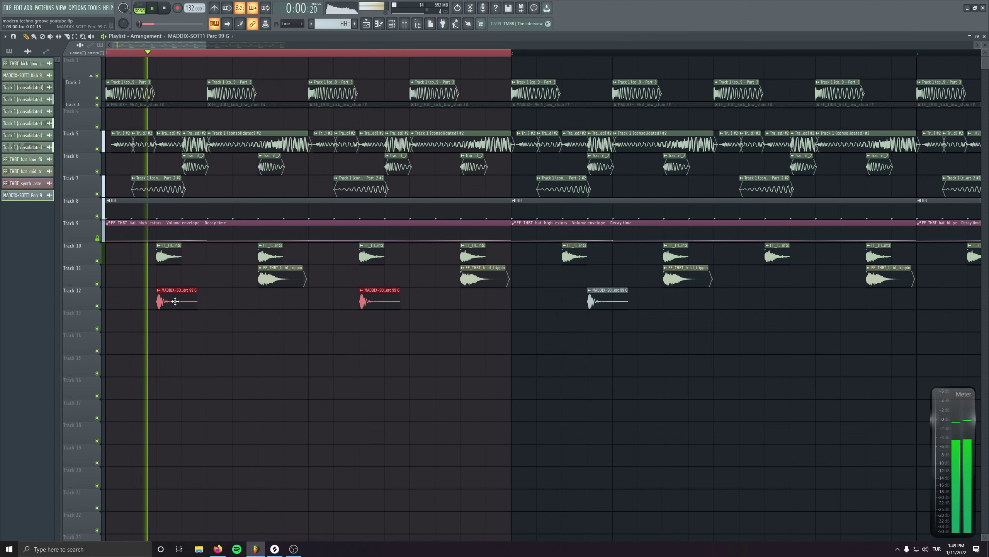
drag(175, 301, 152, 304)
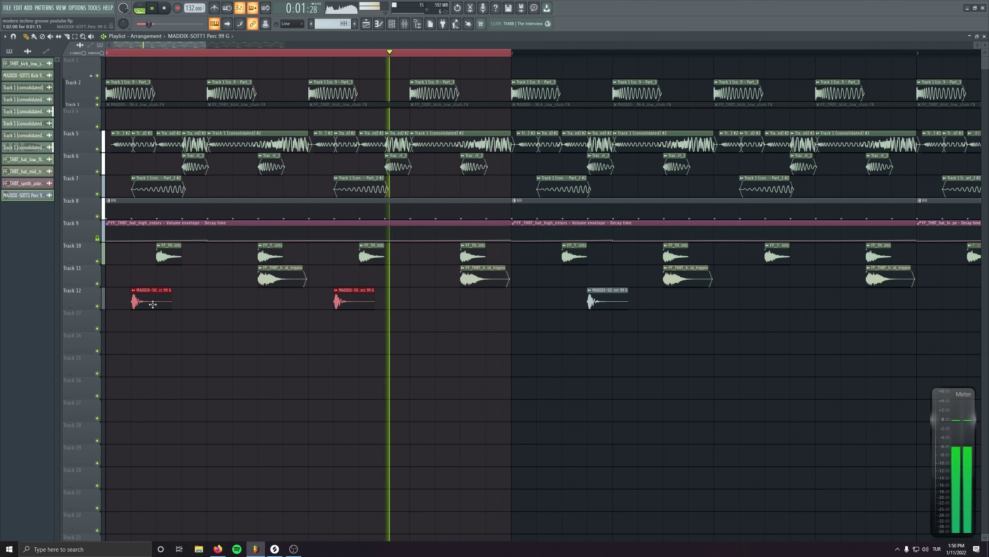
drag(153, 304, 213, 302)
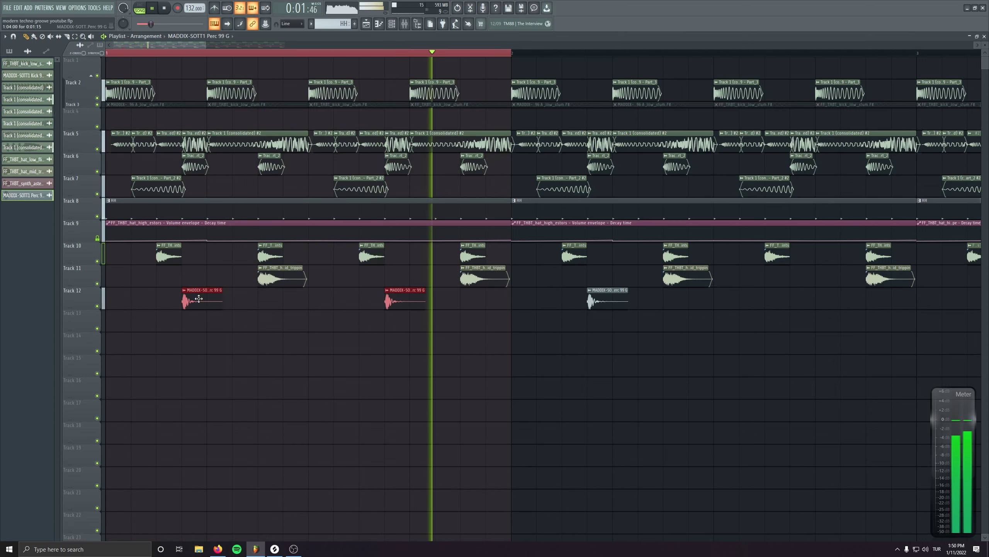
Add a percussion clip at 1:02:00 on Track 12, delete the one at 1:04:00 and stop playback.
click(259, 297)
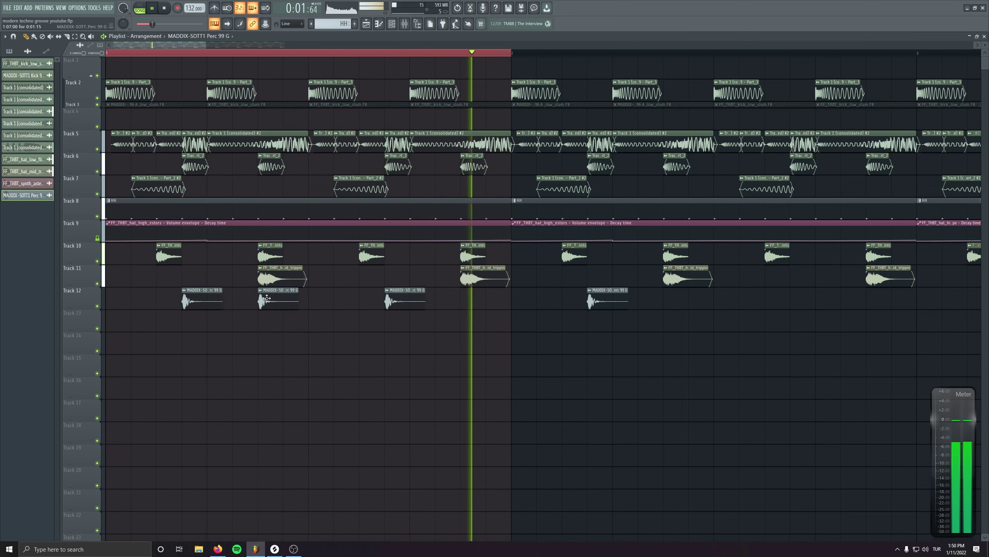
drag(267, 298, 140, 288)
right_click(199, 300)
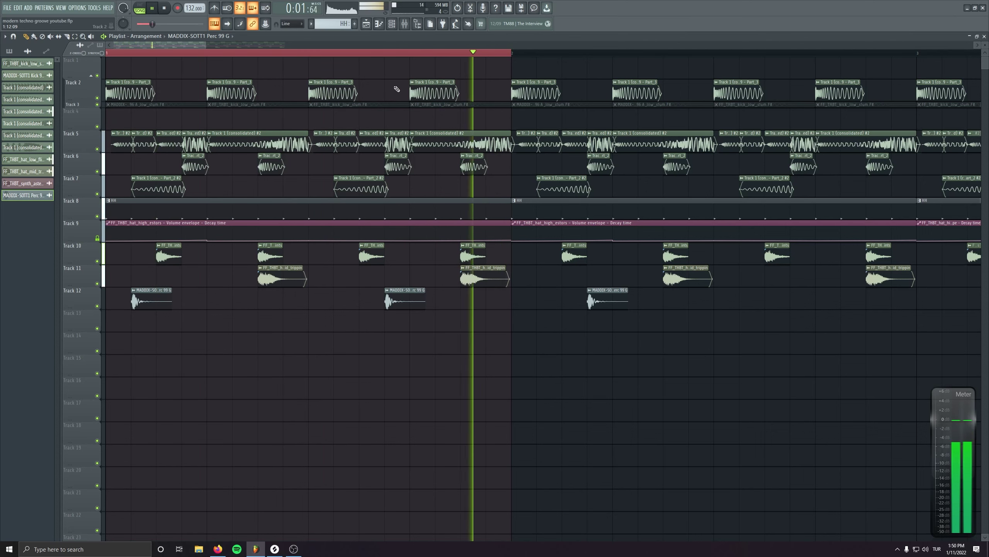
key(space)
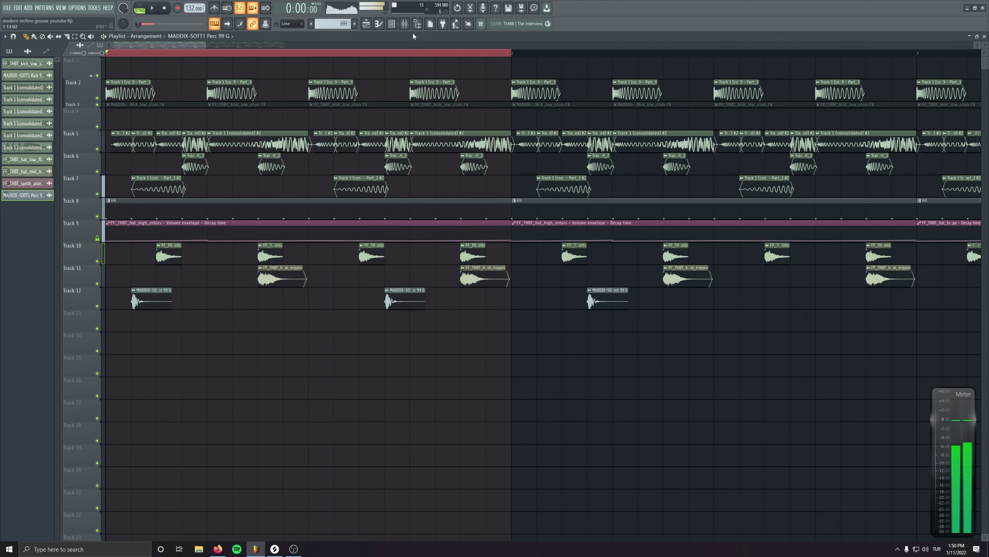
Assign the MADDIX-SOTT1 Perc 99 G clip to mixer track 19 and name that track PERC.
click(404, 24)
drag(451, 315, 366, 433)
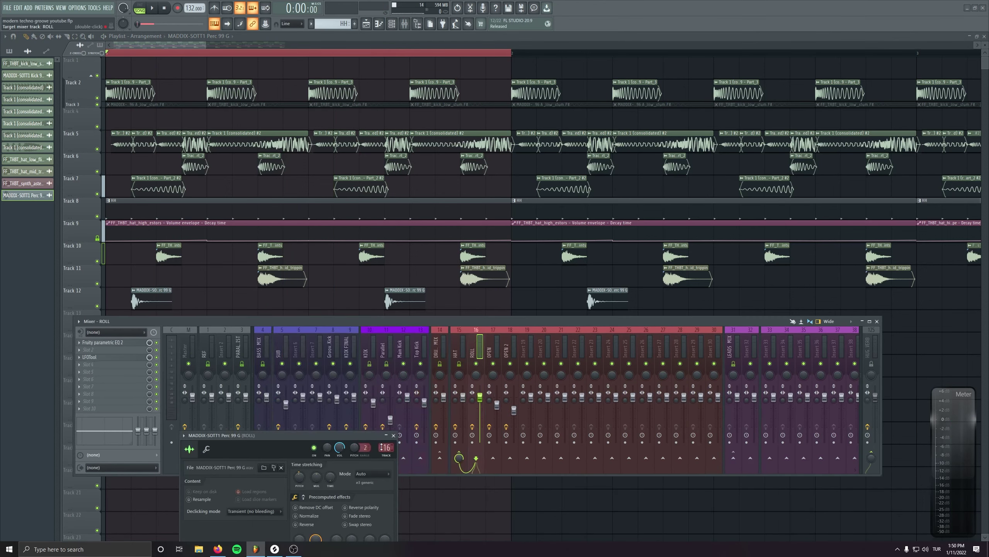
text(PERC)
key(Return)
Route the PERC mixer track into HAT and start playback.
click(456, 459)
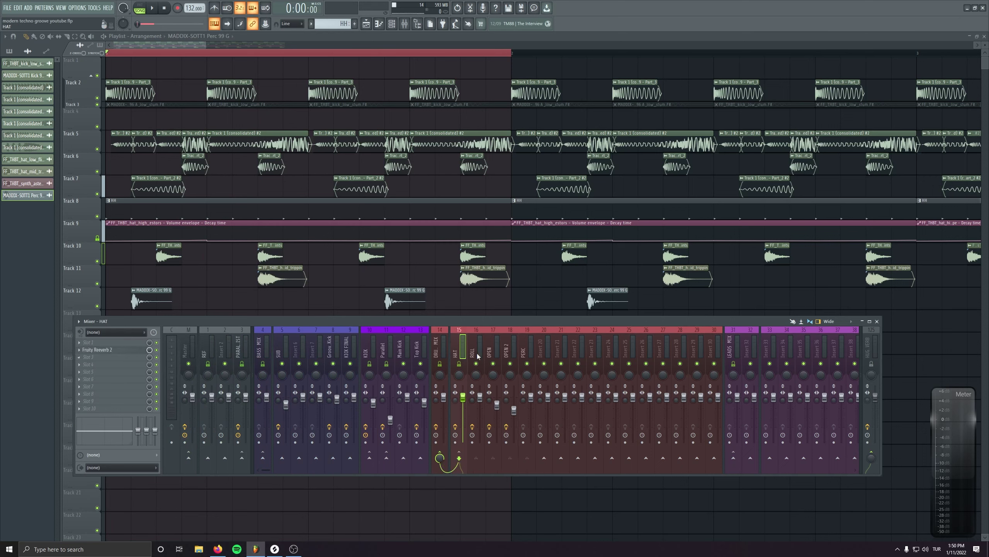
key(space)
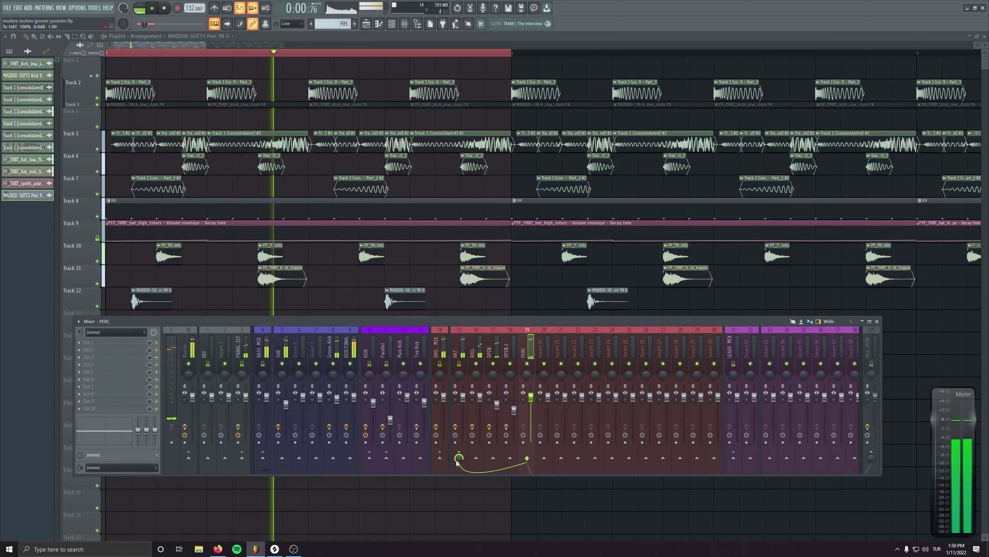
Lower the PERC mixer track to about -3.5 dB and cut its low frequencies with the track EQ.
drag(531, 398, 531, 405)
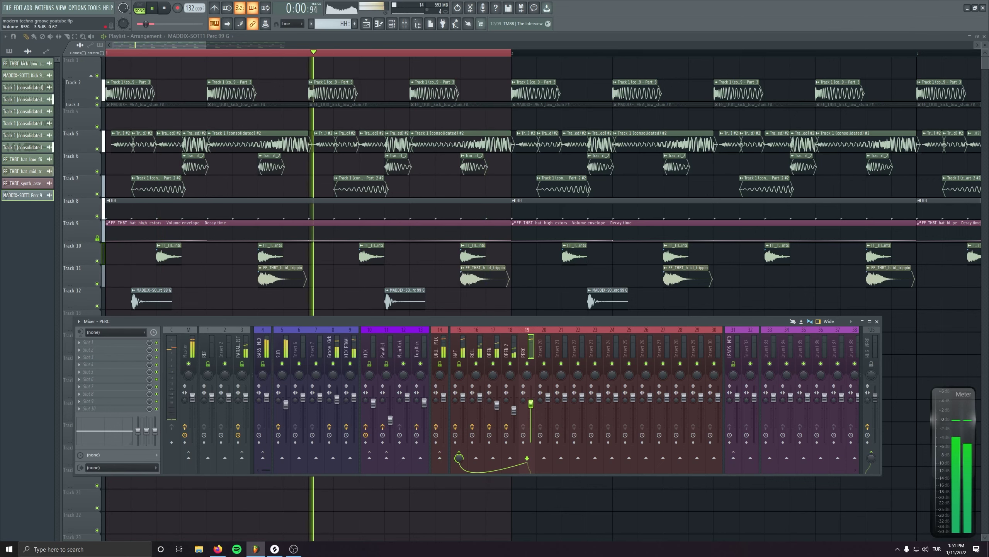
drag(138, 431, 138, 445)
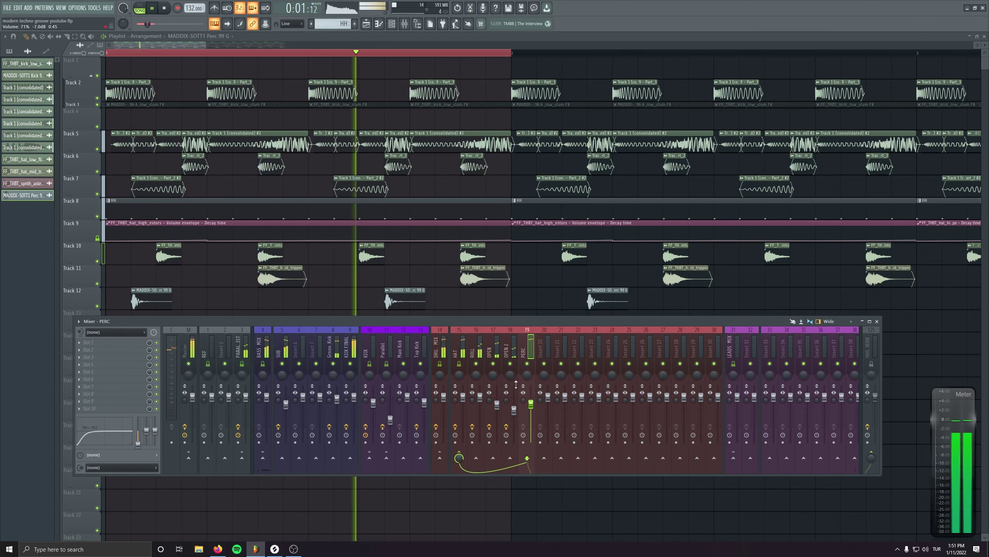
drag(531, 404, 531, 405)
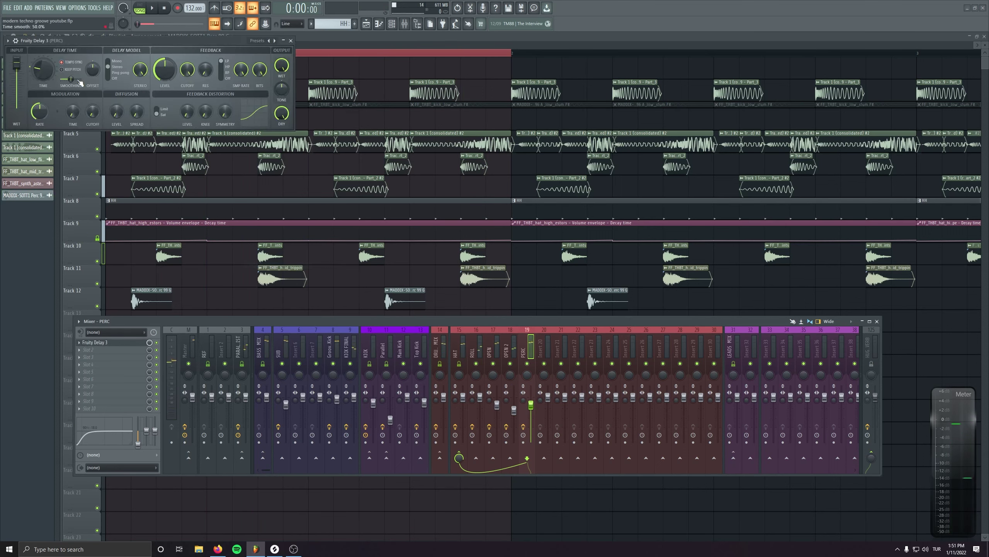
Set up Fruity Delay 3 on the PERC track and lower its wet output while the loop plays.
drag(109, 37, 306, 217)
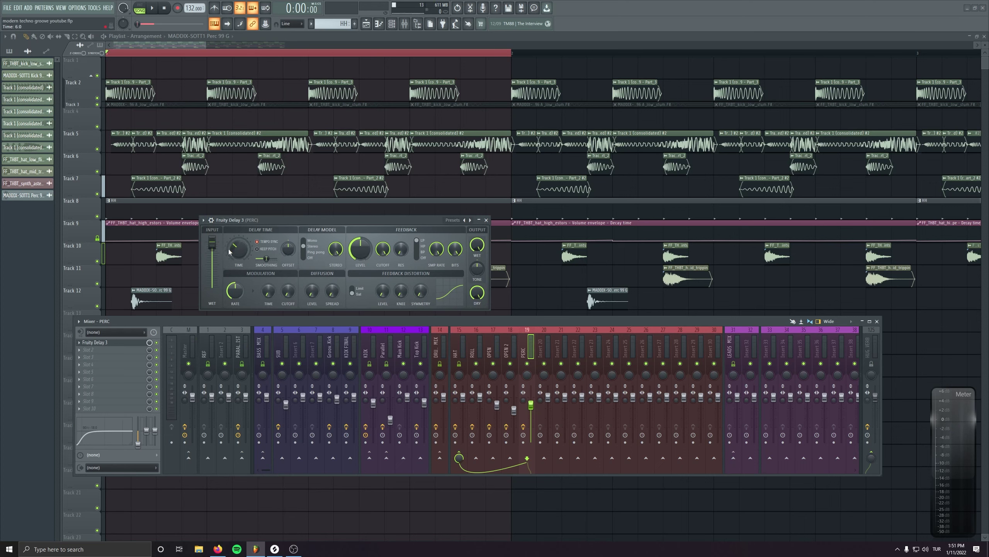
drag(482, 244, 481, 258)
key(space)
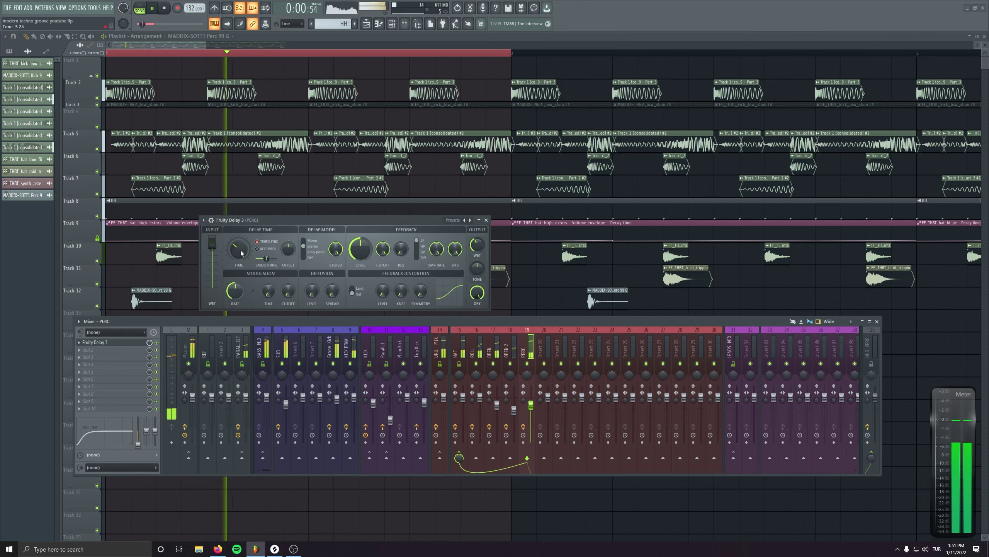
drag(476, 244, 477, 256)
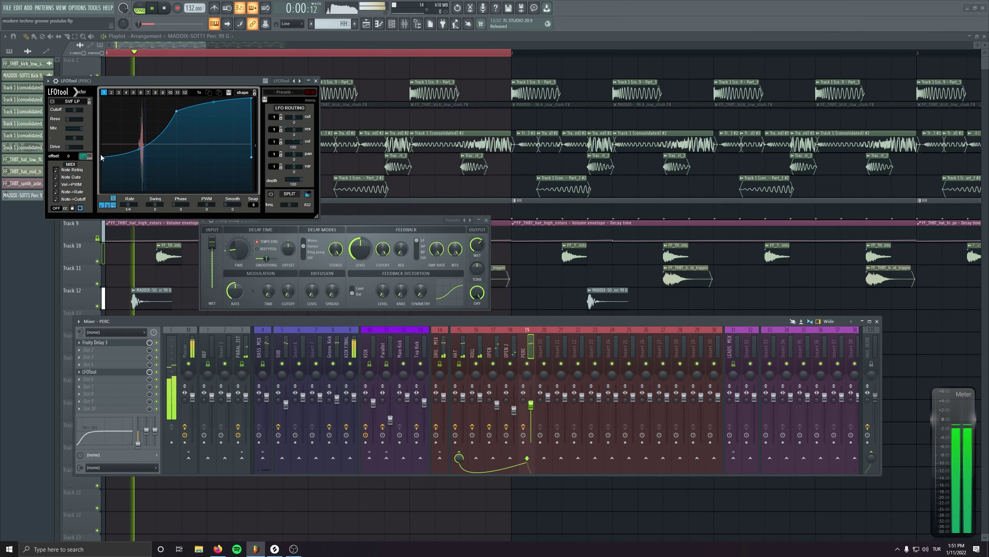
Shape LFOTool's curve on PERC into a steep rise with reduced depth, and load CamelCrusher ahead of the delay.
drag(177, 110, 178, 98)
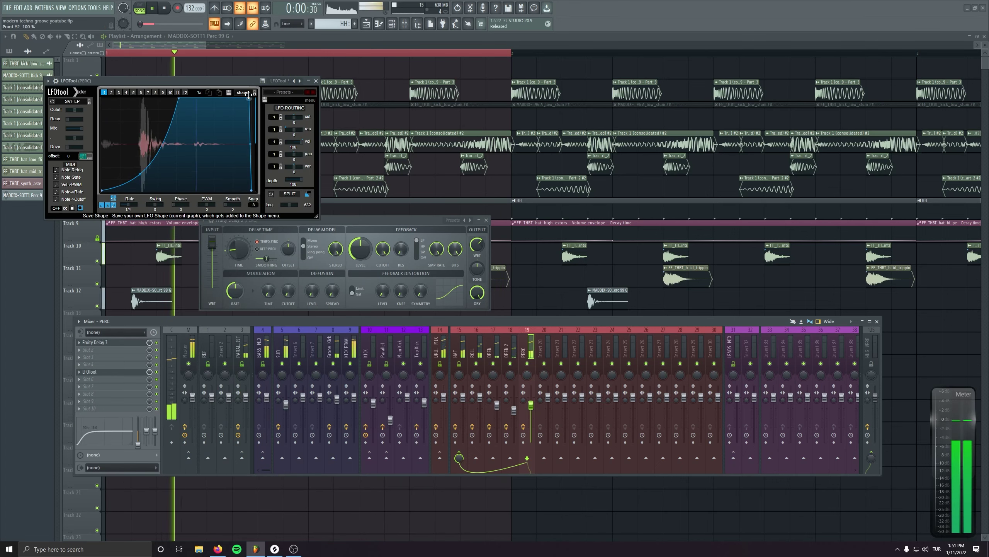
drag(293, 185, 294, 190)
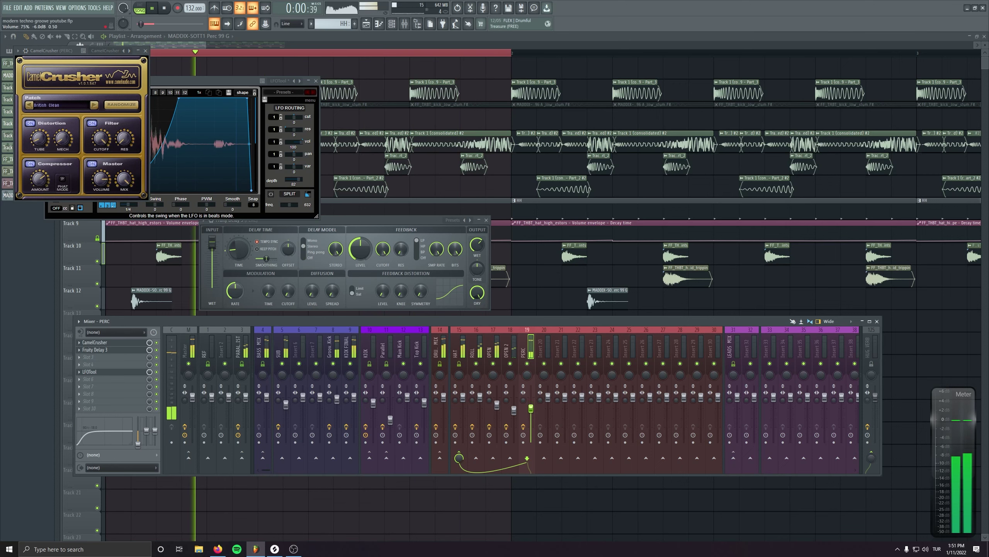
Close the CamelCrusher, LFOTool and Fruity Delay 3 windows.
key(F9)
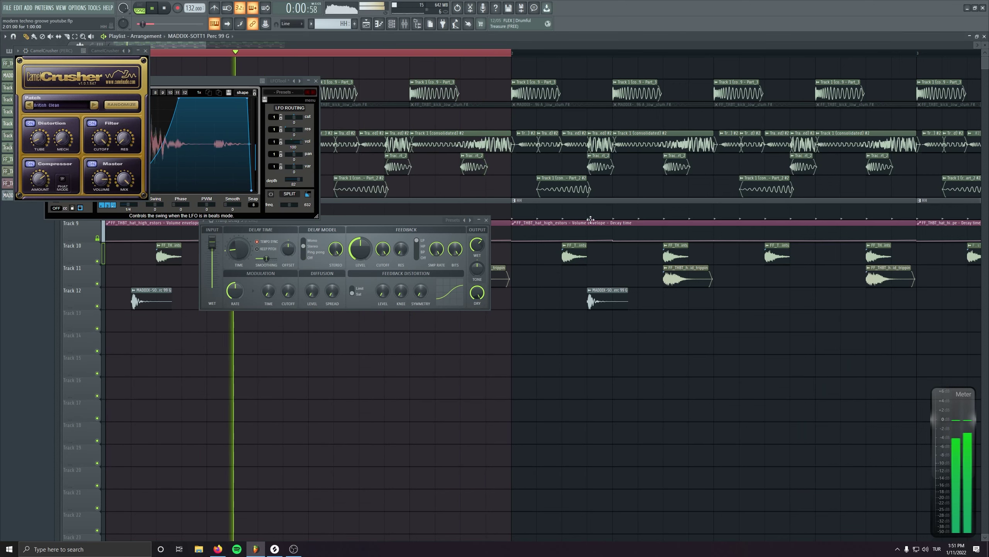
click(146, 51)
click(316, 81)
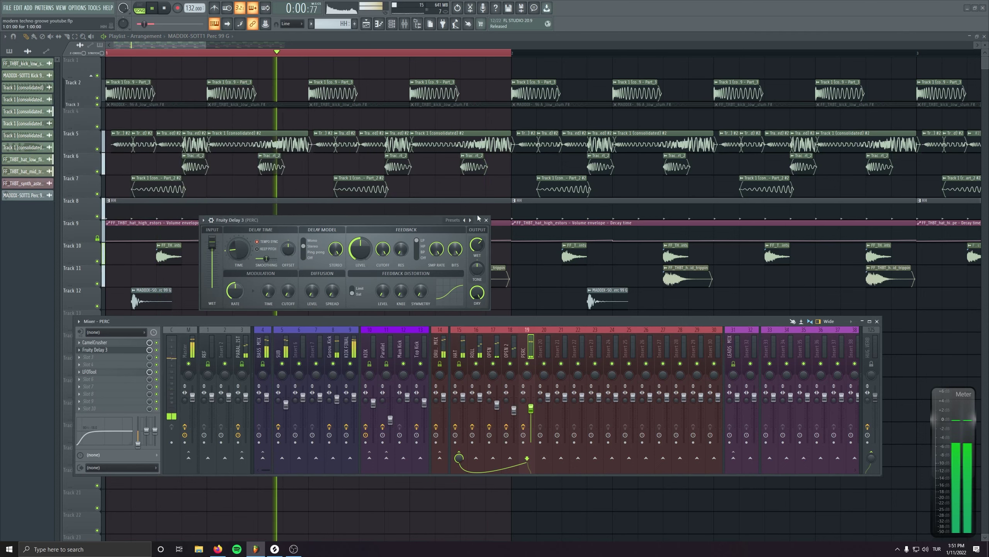
click(486, 221)
Hide the mixer and delete the percussion clip in bar 2 on Track 12.
key(F9)
scroll(389, 376, down, 5)
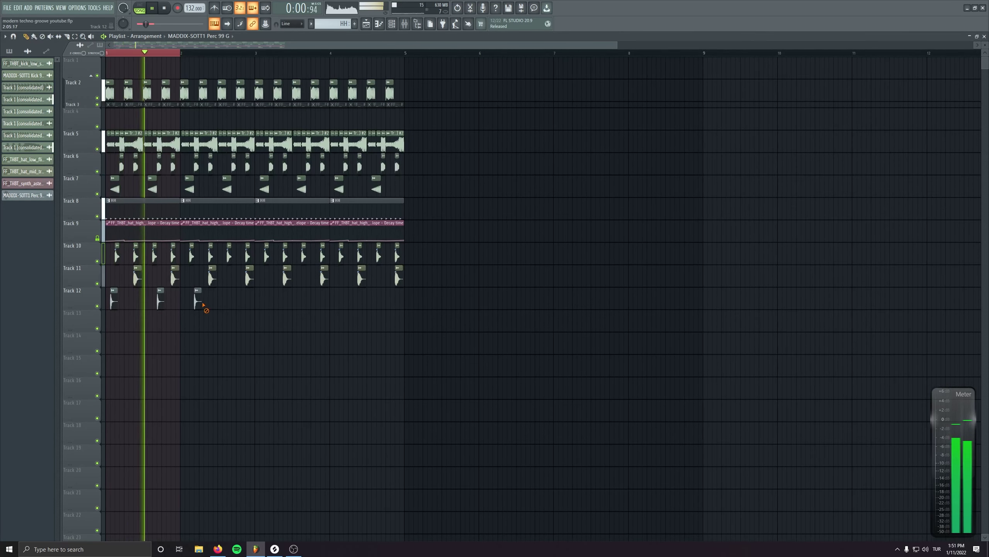
right_click(309, 343)
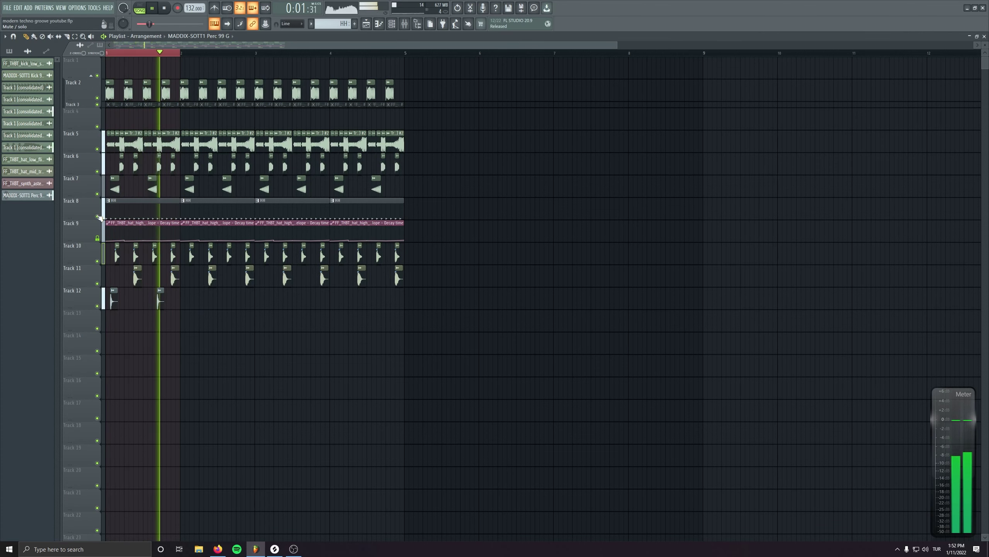
Mute the layered playlist tracks so that only Track 2 is heard, and restart playback.
click(97, 305)
key(space)
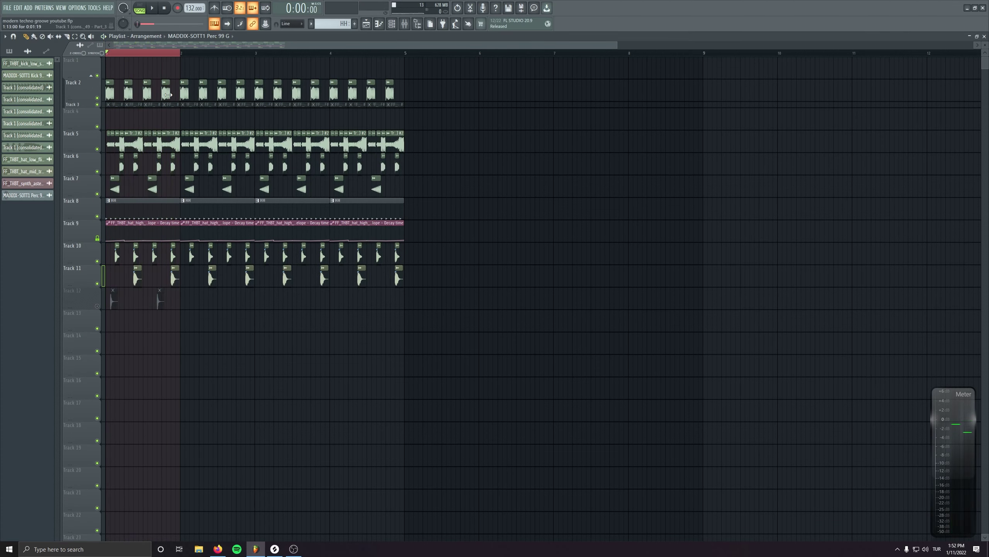
scroll(174, 204, up, 5)
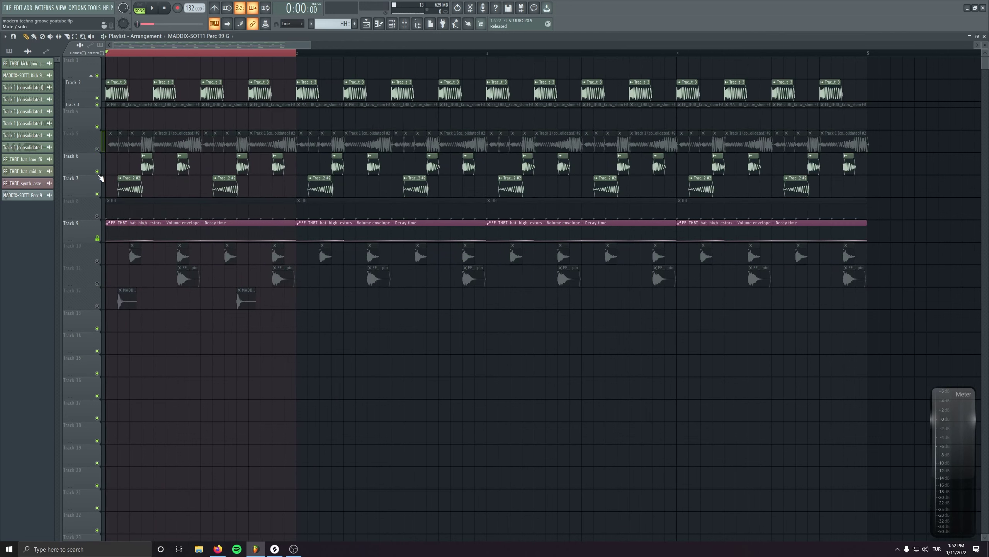
click(97, 172)
right_click(97, 98)
key(space)
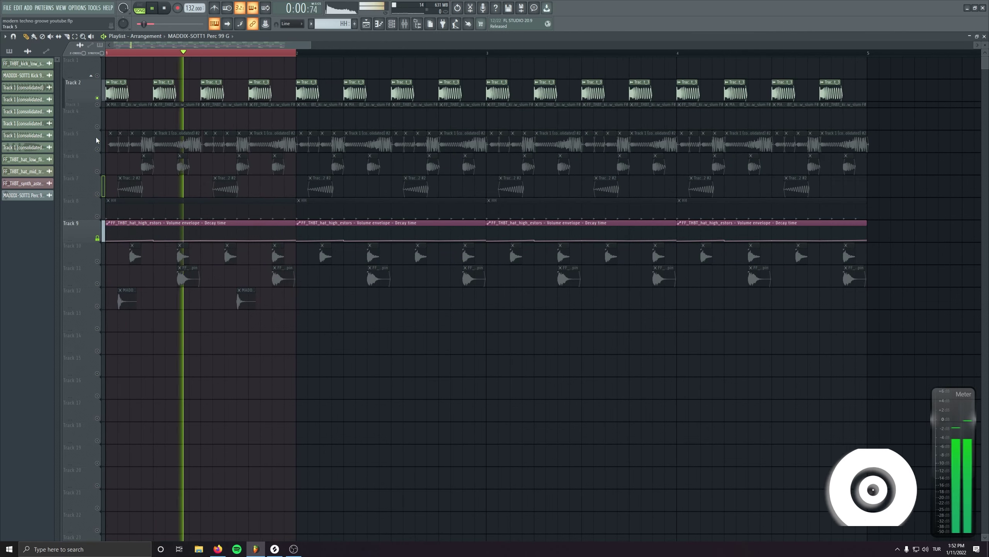
Bring Tracks 6, 7 and 5 back in during playback, and briefly mute Track 2 to hear them without it.
click(98, 172)
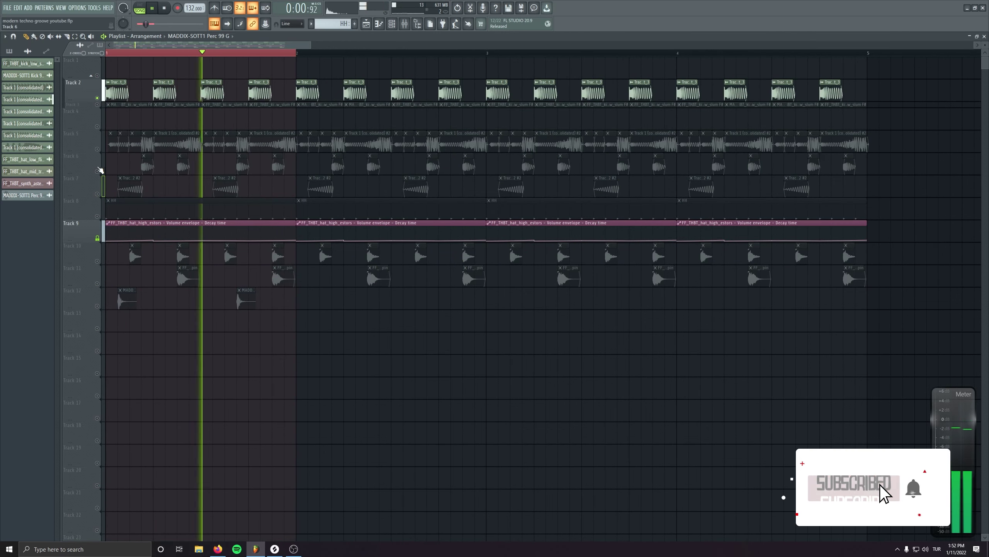
click(97, 194)
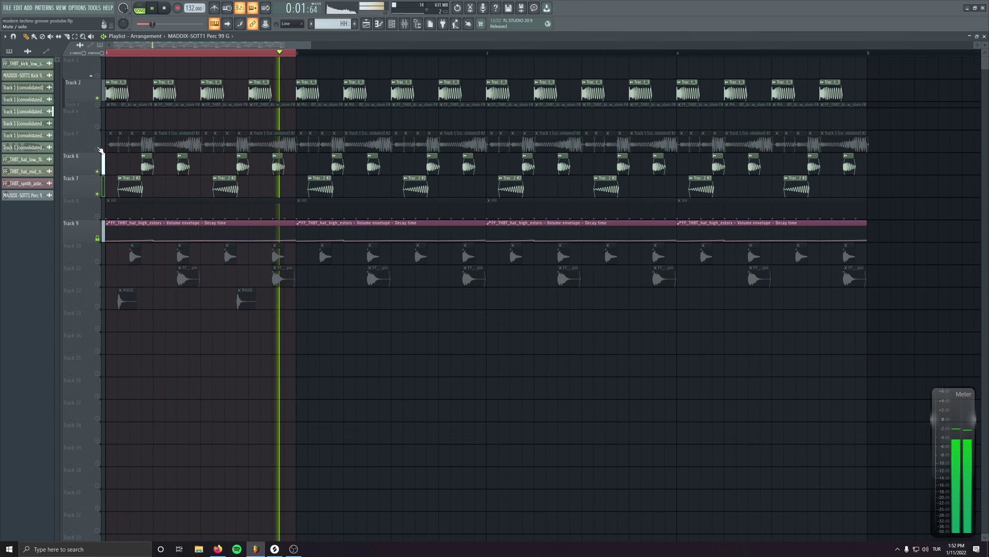
click(97, 149)
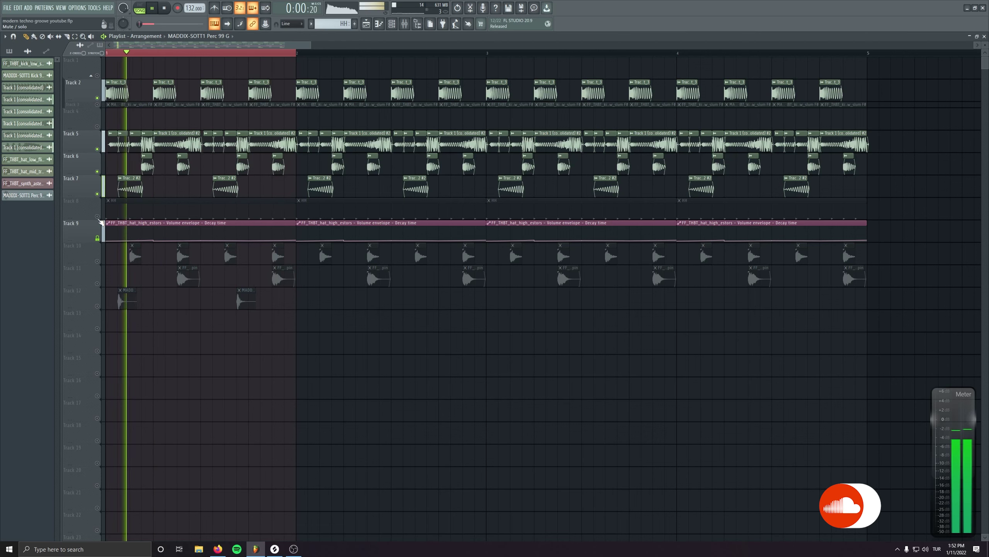
click(97, 98)
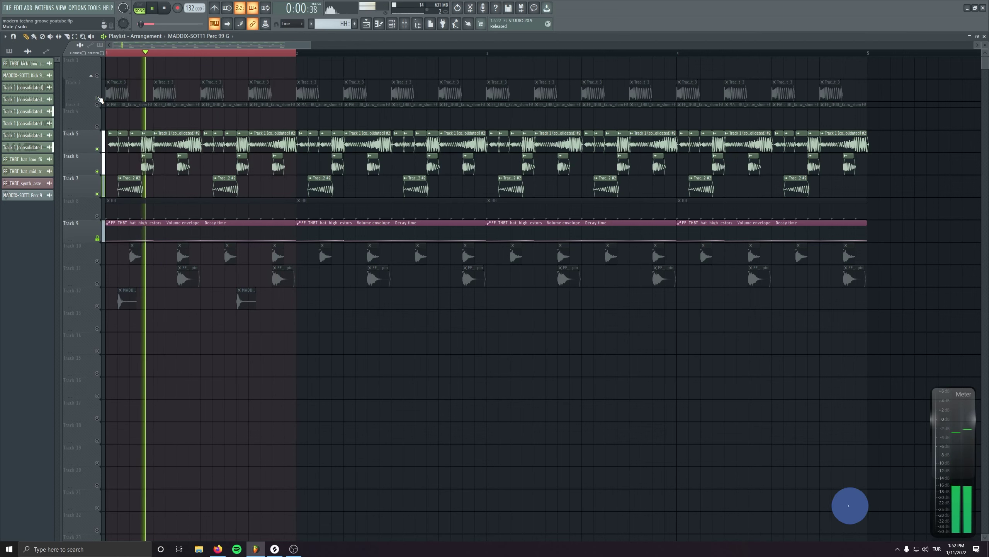
click(98, 98)
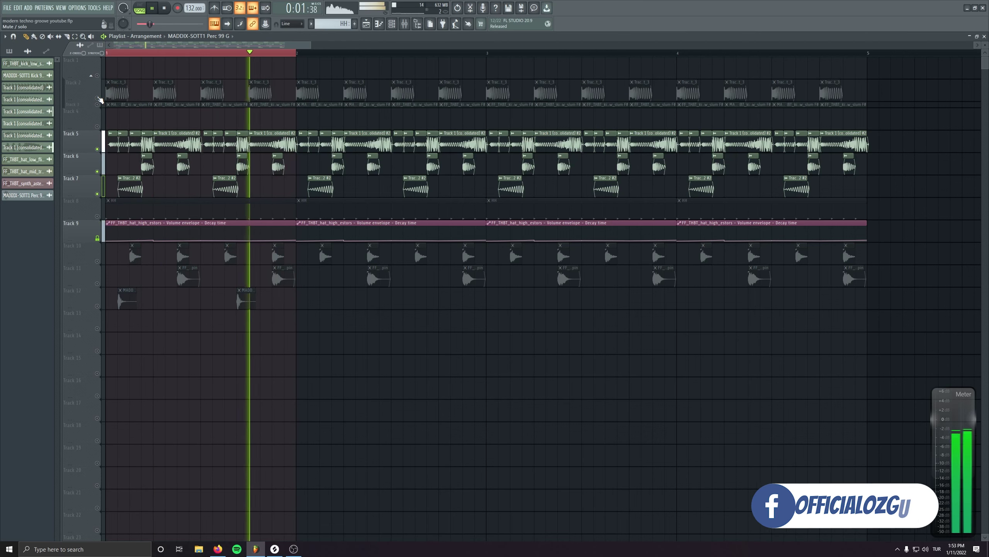
Unmute Tracks 8, 10, 11 and 12 one after another while the loop plays.
click(97, 216)
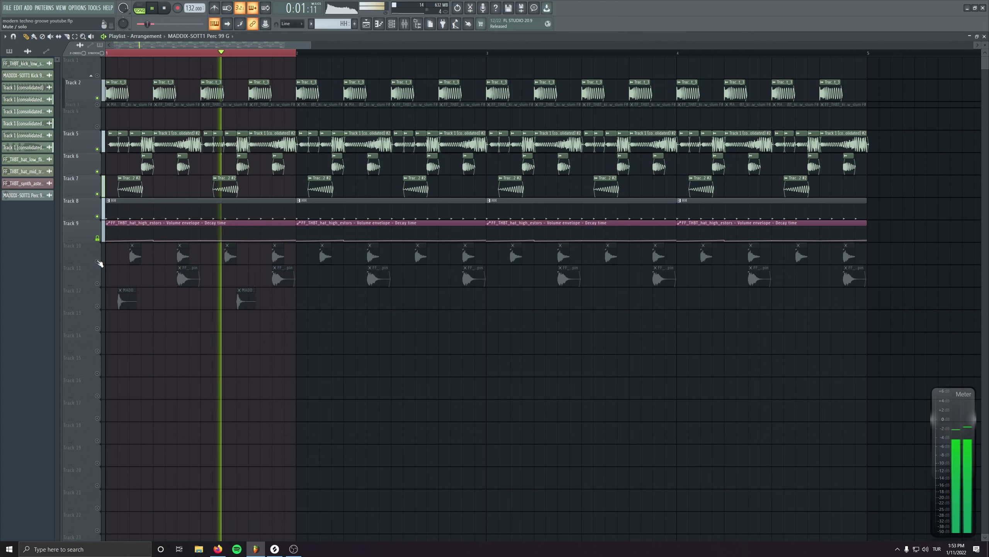
click(97, 261)
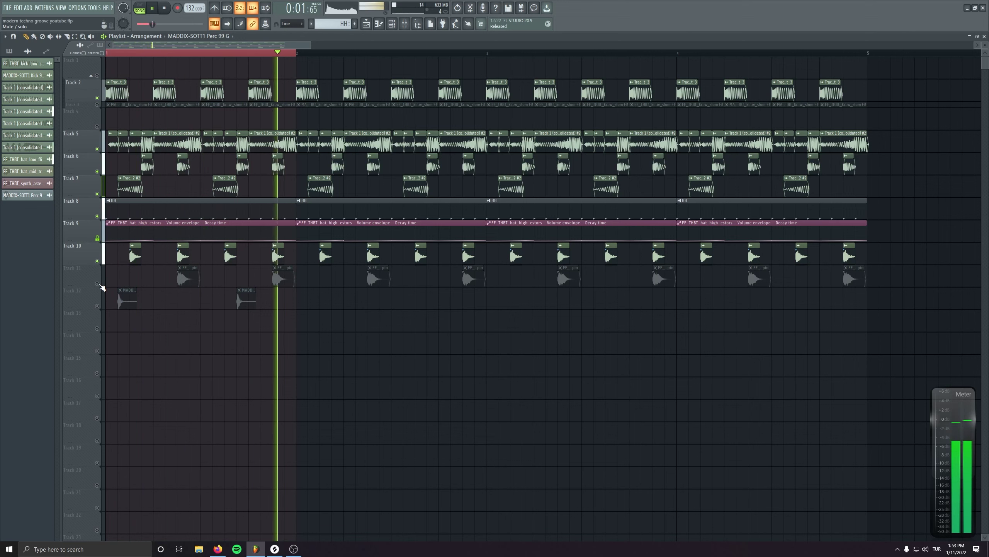
click(97, 283)
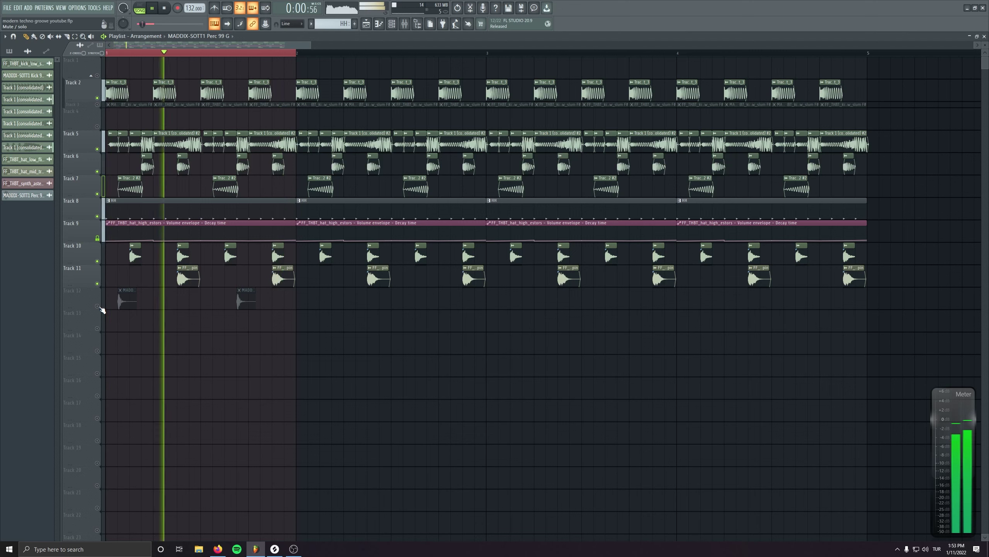
click(101, 307)
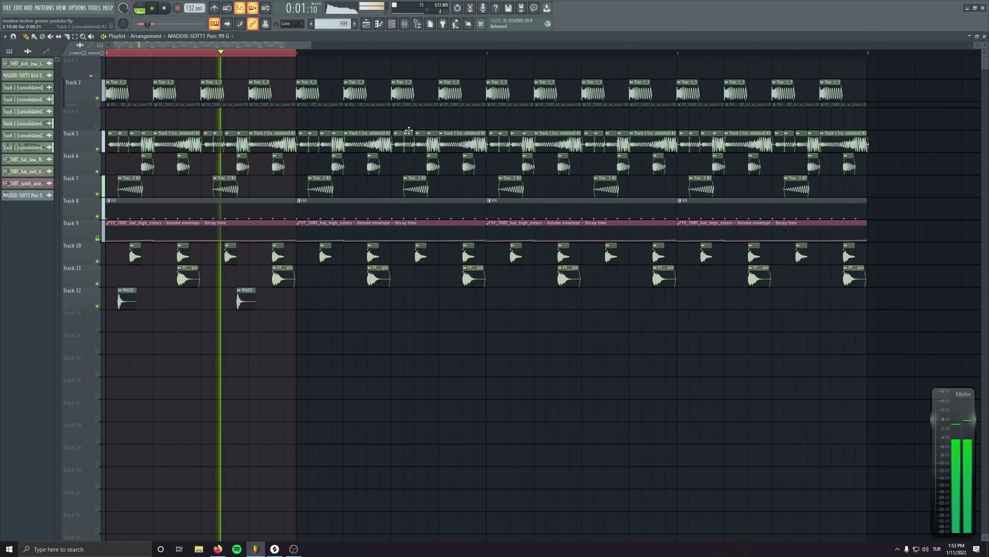
click(404, 24)
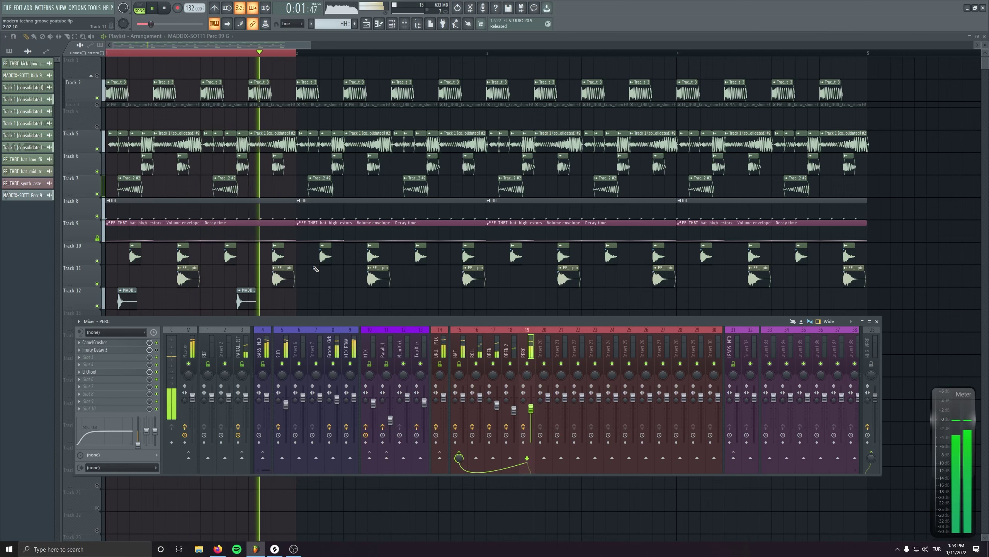
key(F9)
Reposition the two percussion clips on Track 12 to 1:03:00 and 1:11:00, after trying them one step earlier, and stop playback.
drag(284, 298, 152, 303)
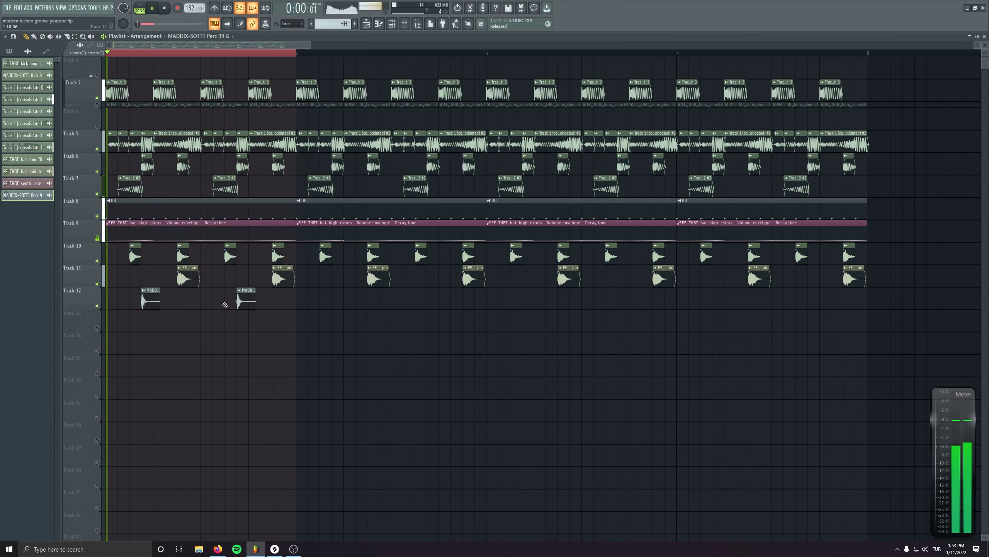
drag(272, 310, 125, 298)
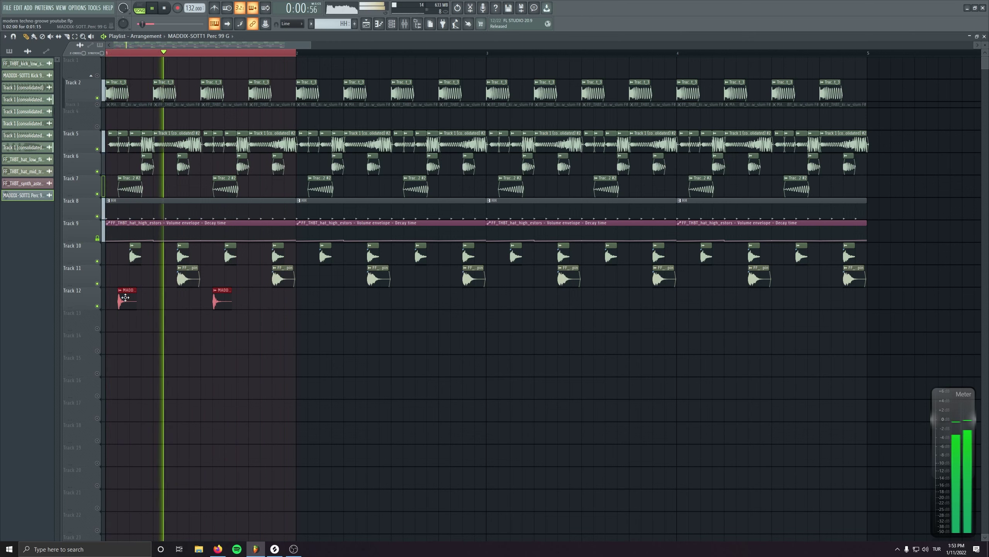
drag(125, 297, 138, 295)
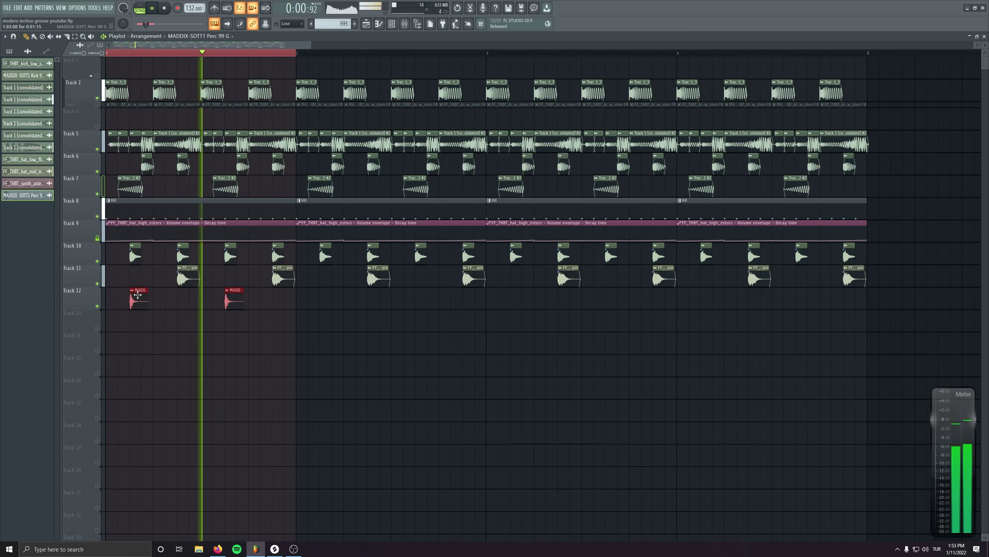
key(space)
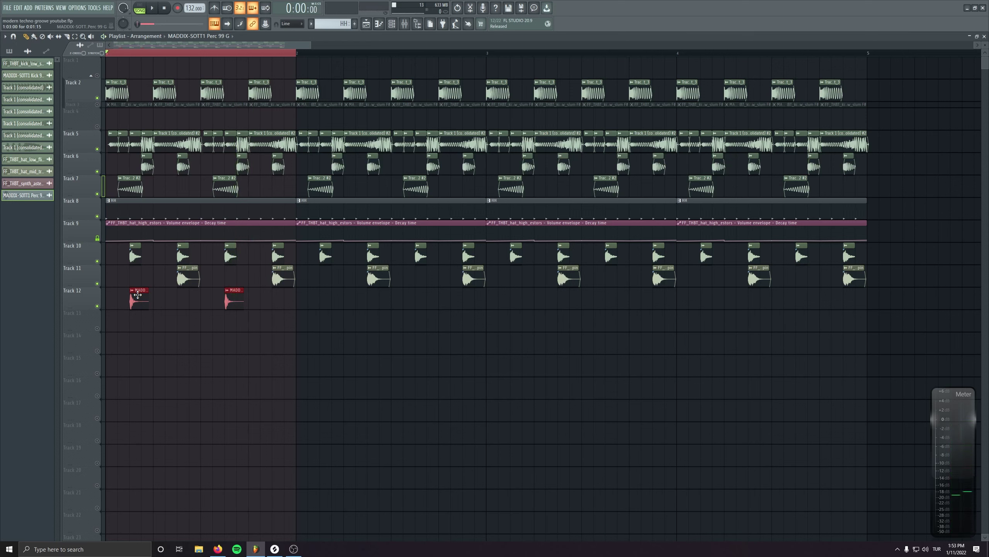